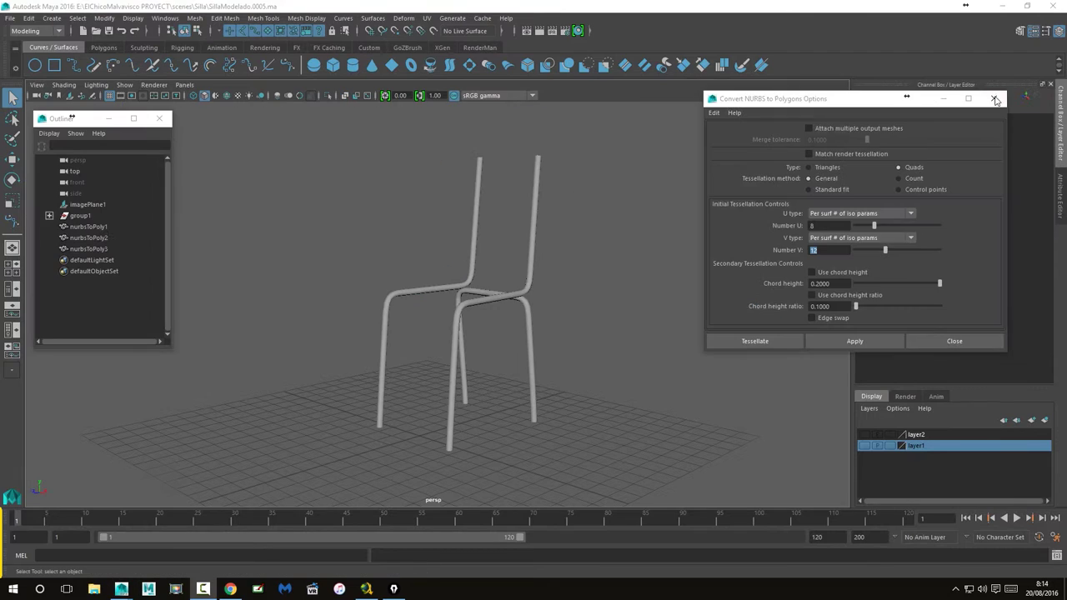
Step: Close the Convert NURBS to Polygons Options dialog
click(999, 97)
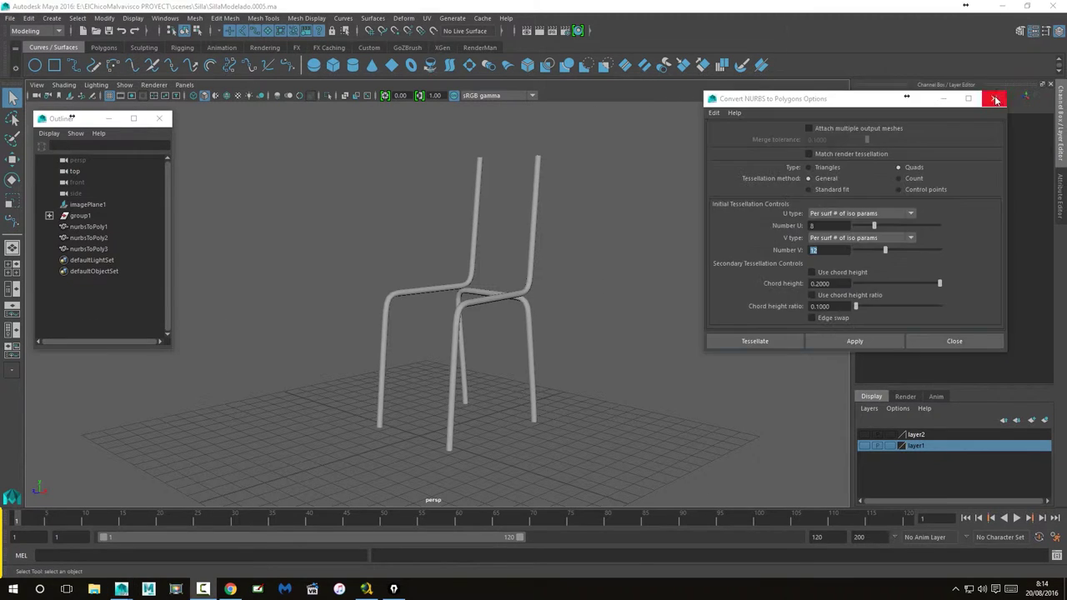
click(995, 99)
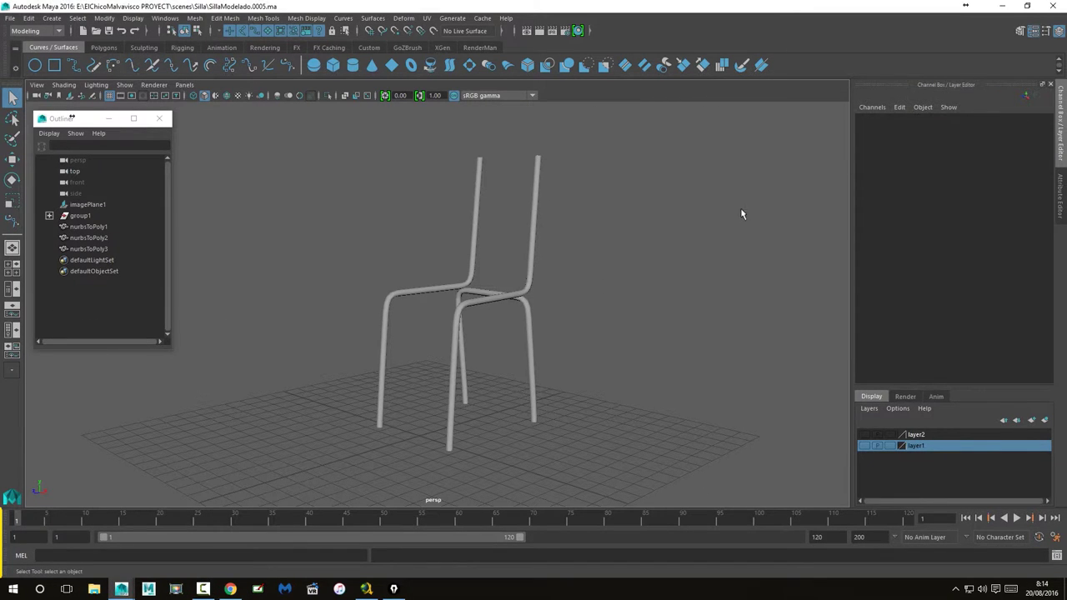
click(994, 97)
click(994, 97)
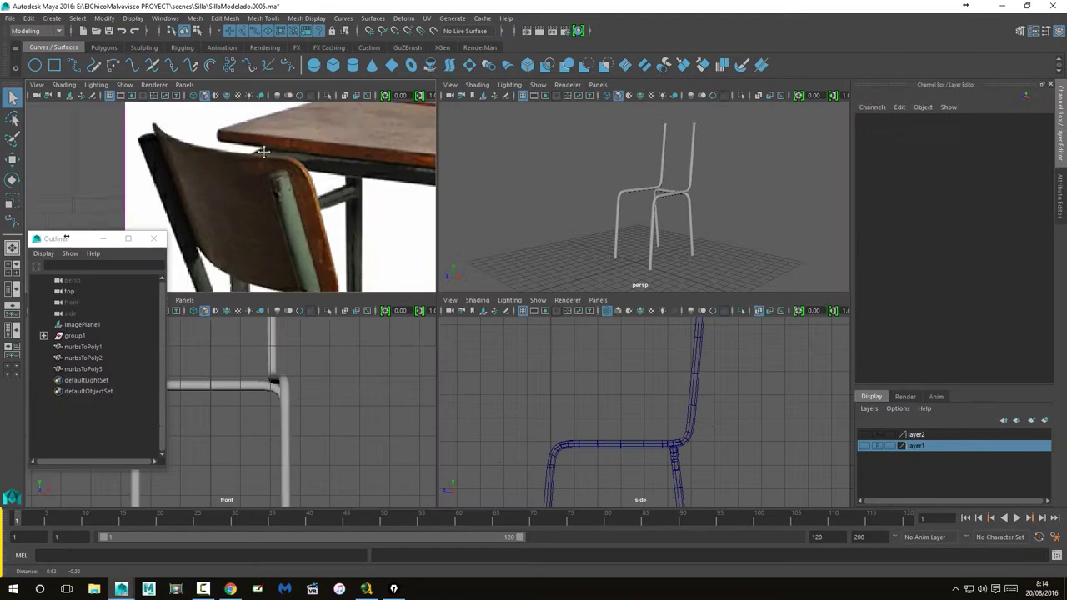
Step: Inspect the desk and chair reference photos, toggling between the four-view layout and a maximized view
alt+middle_drag(262, 150, 247, 152)
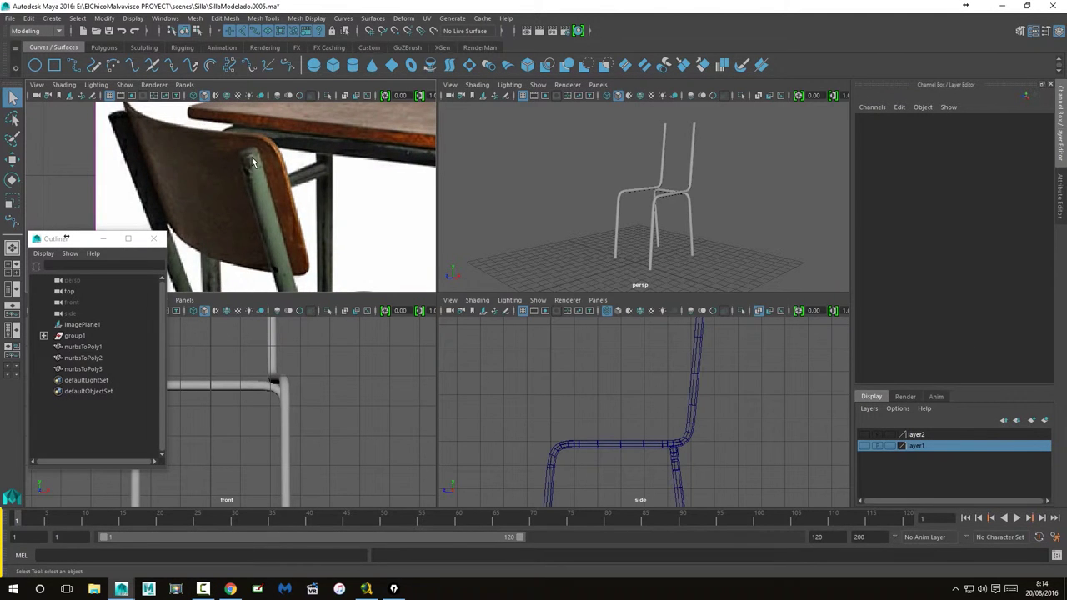
scroll(294, 196, down, 3)
scroll(310, 233, up, 1)
scroll(310, 254, up, 2)
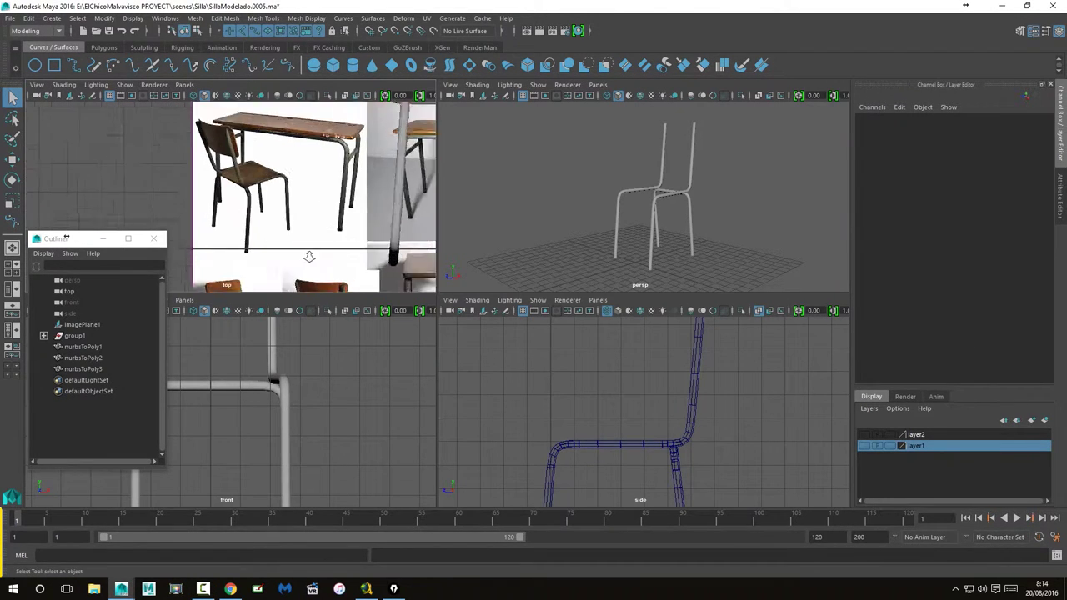
scroll(309, 256, up, 2)
alt+middle_drag(347, 257, 284, 147)
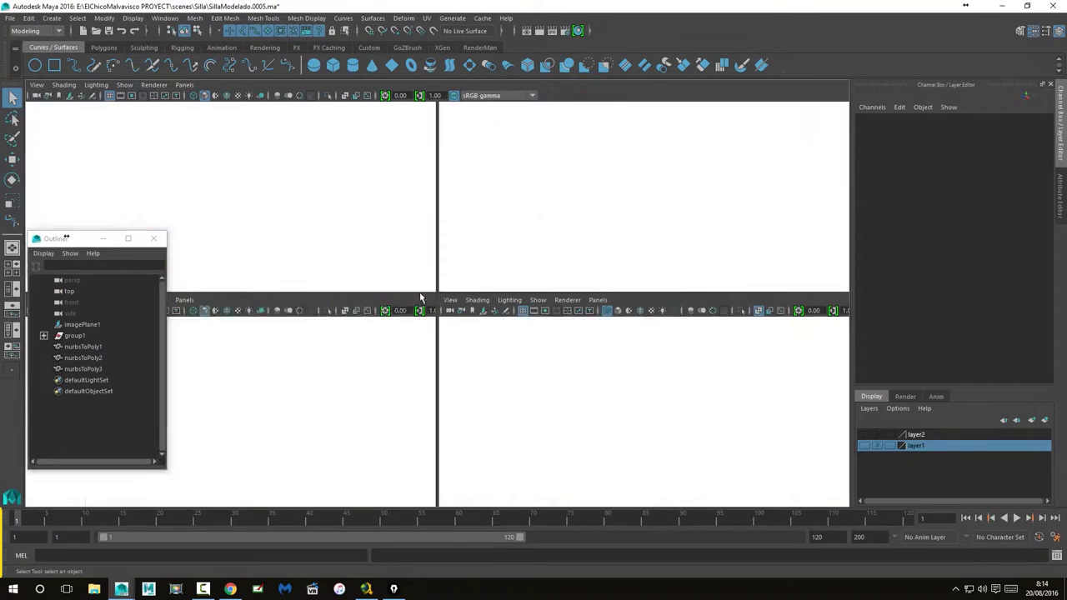
key(space)
scroll(633, 345, up, 2)
scroll(701, 332, up, 2)
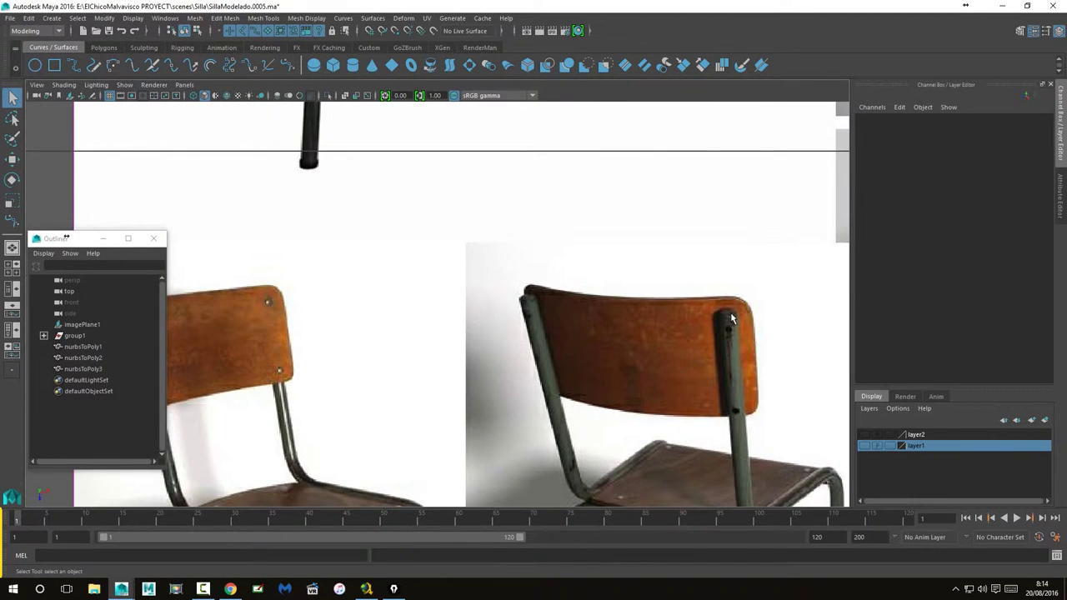
scroll(731, 318, down, 3)
key(space)
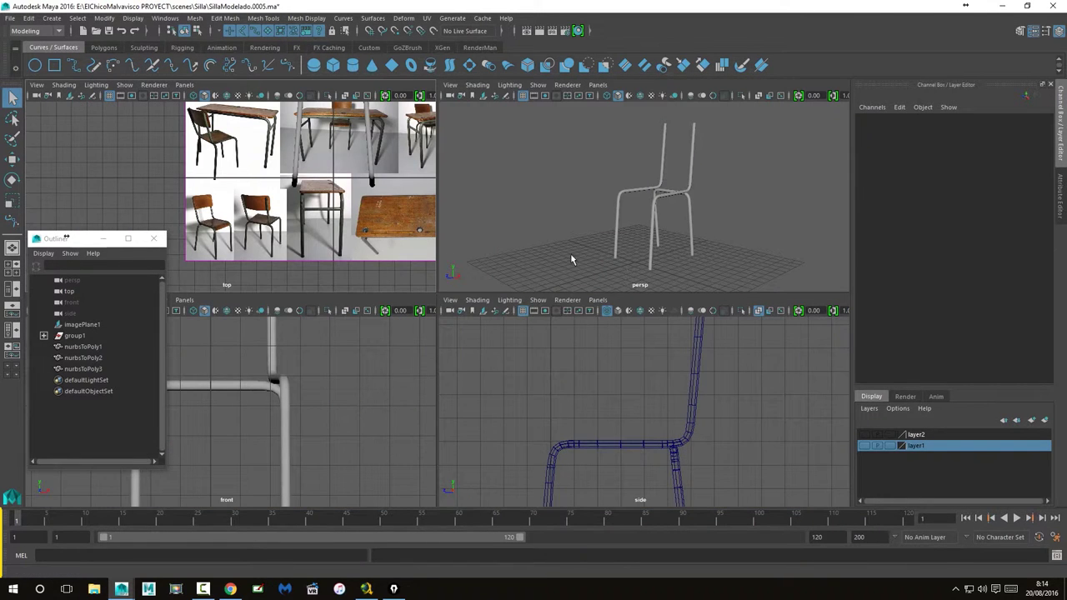
key(space)
Step: Pan and zoom the maximized side view onto one chair leg
mouse_move(541, 386)
alt+middle_down()
mouse_move(414, 238)
mouse_move(399, 340)
mouse_move(402, 303)
mouse_move(420, 275)
alt+middle_up()
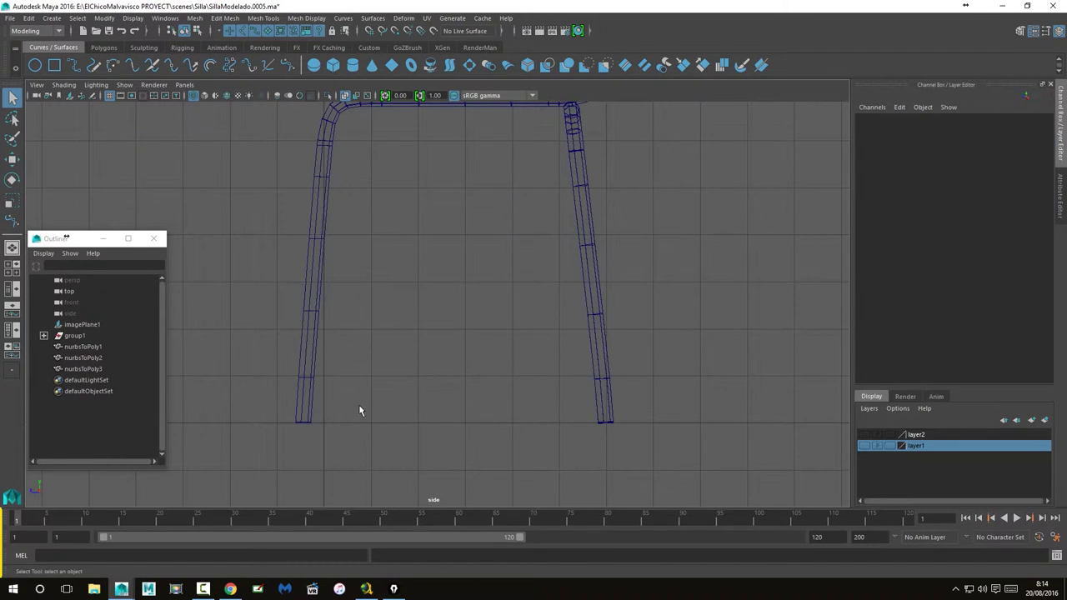
scroll(360, 410, up, 2)
scroll(341, 402, up, 1)
alt+middle_drag(341, 403, 465, 352)
scroll(424, 410, up, 2)
scroll(423, 410, up, 2)
alt+middle_drag(429, 397, 417, 310)
Step: Zoom in close on the leg's foot and open the Create menu
scroll(616, 315, down, 2)
scroll(441, 370, up, 2)
scroll(364, 372, up, 2)
scroll(366, 380, up, 2)
scroll(366, 380, up, 1)
mouse_move(369, 393)
alt+middle_down()
mouse_move(447, 317)
mouse_move(553, 242)
alt+middle_up()
scroll(519, 289, up, 1)
scroll(455, 220, up, 2)
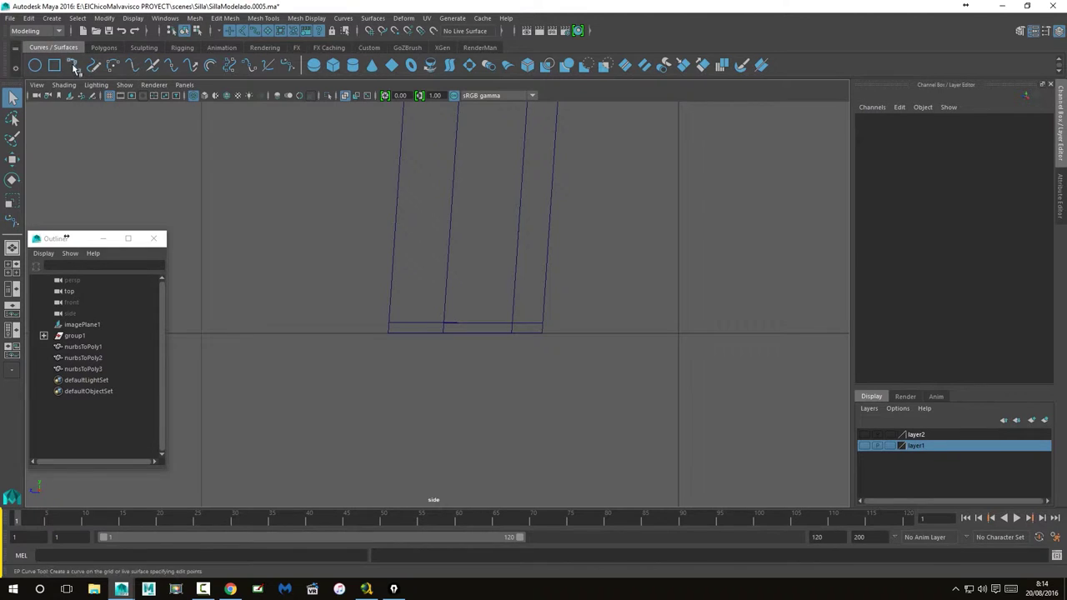
click(53, 17)
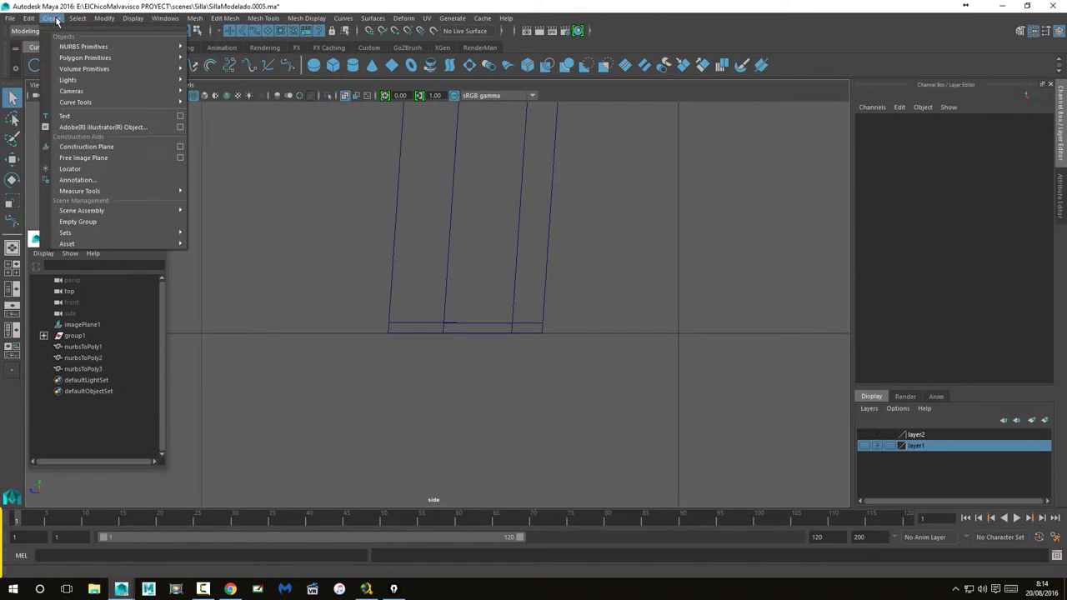
mouse_move(76, 102)
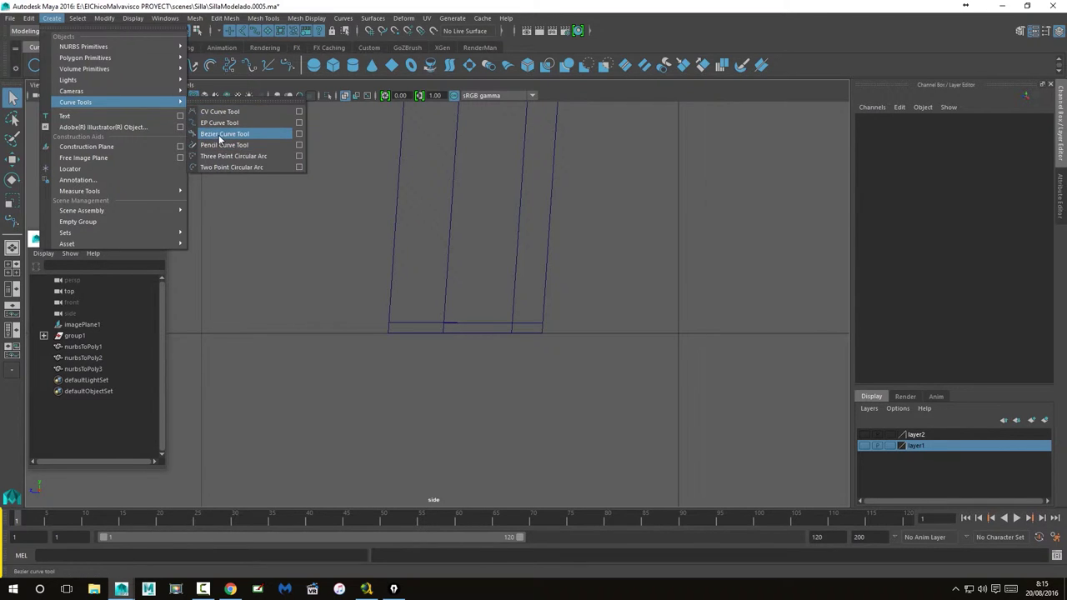
Step: Draw the bezier1 cap profile under the leg foot with the Bezier Curve Tool, with a rounded tangent
click(222, 134)
scroll(495, 345, up, 2)
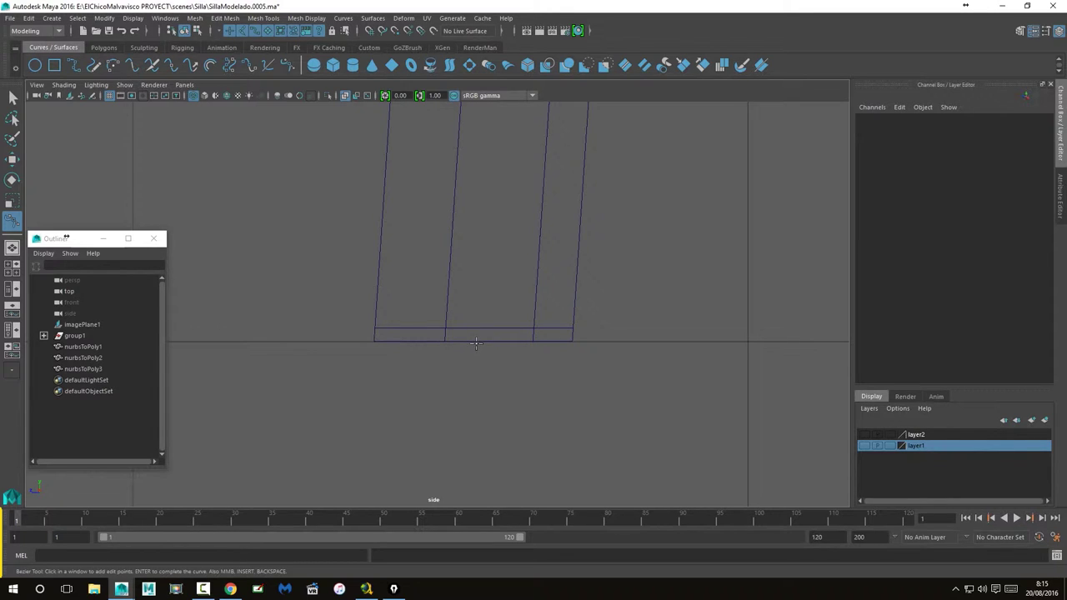
click(474, 342)
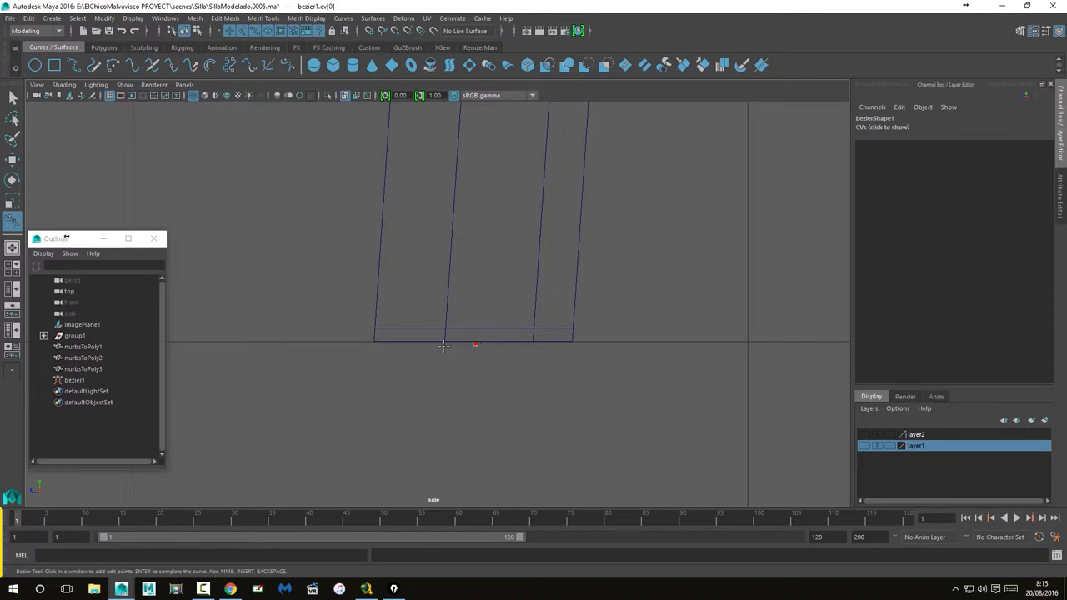
click(376, 344)
drag(374, 360, 376, 361)
drag(426, 389, 459, 392)
click(478, 393)
click(12, 97)
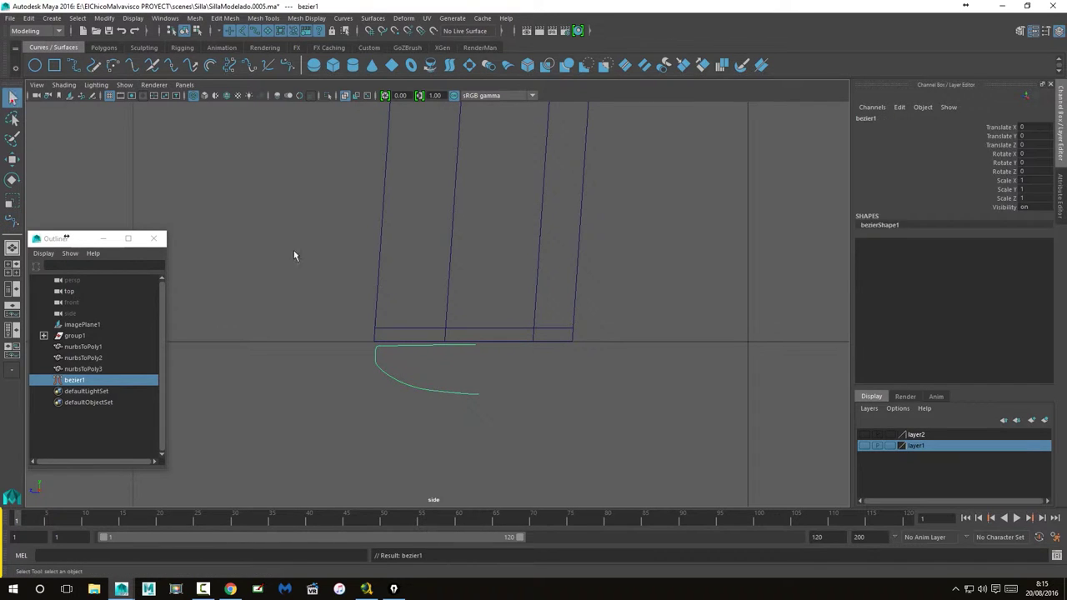
click(538, 398)
Step: Select the bezier1 curve and activate the Move tool
click(442, 393)
click(11, 158)
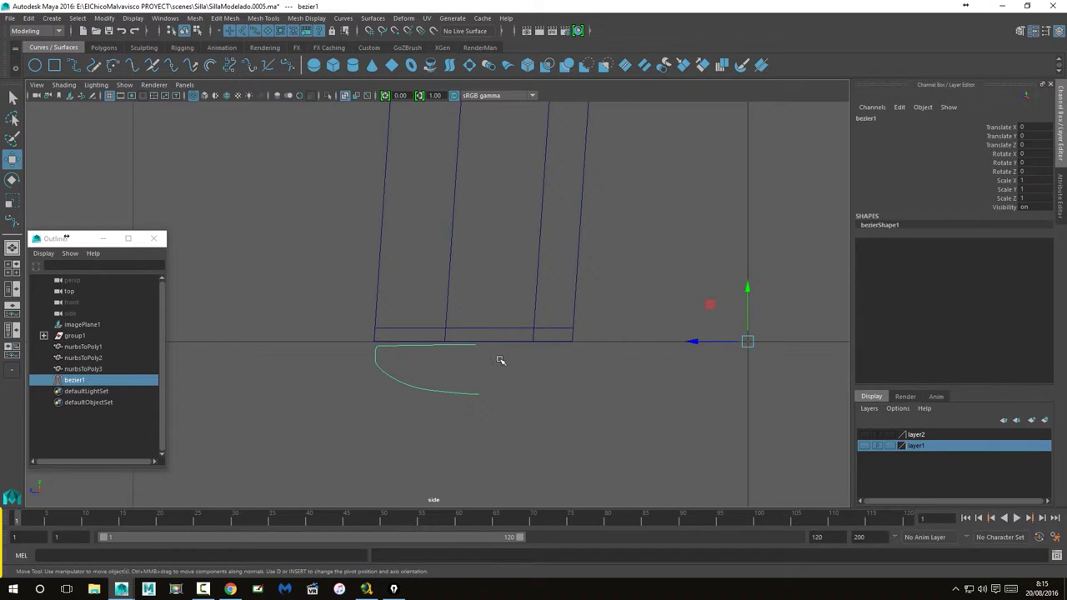
click(171, 19)
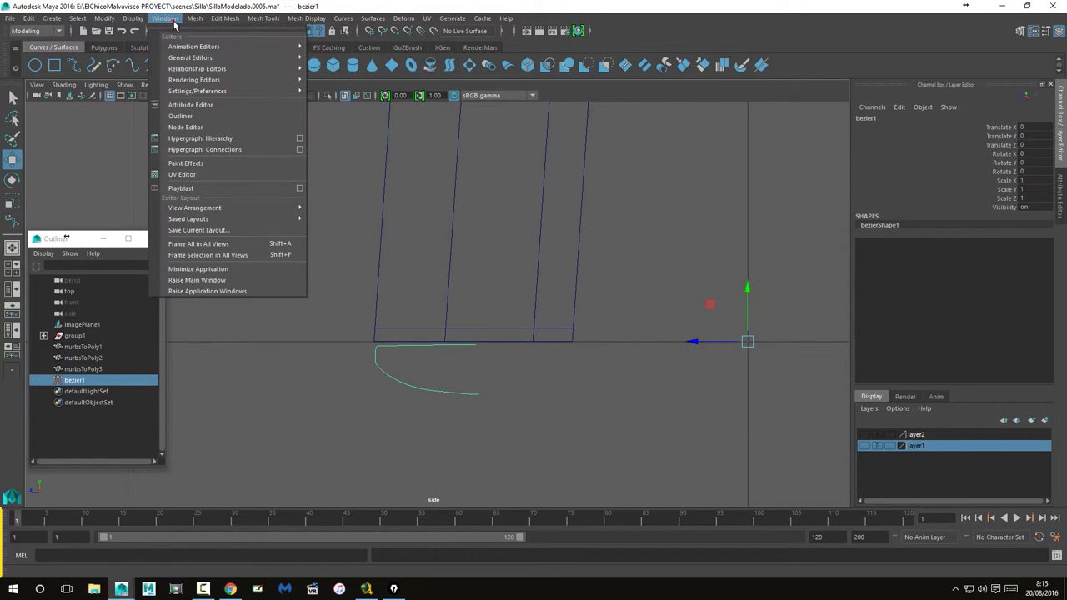
click(194, 19)
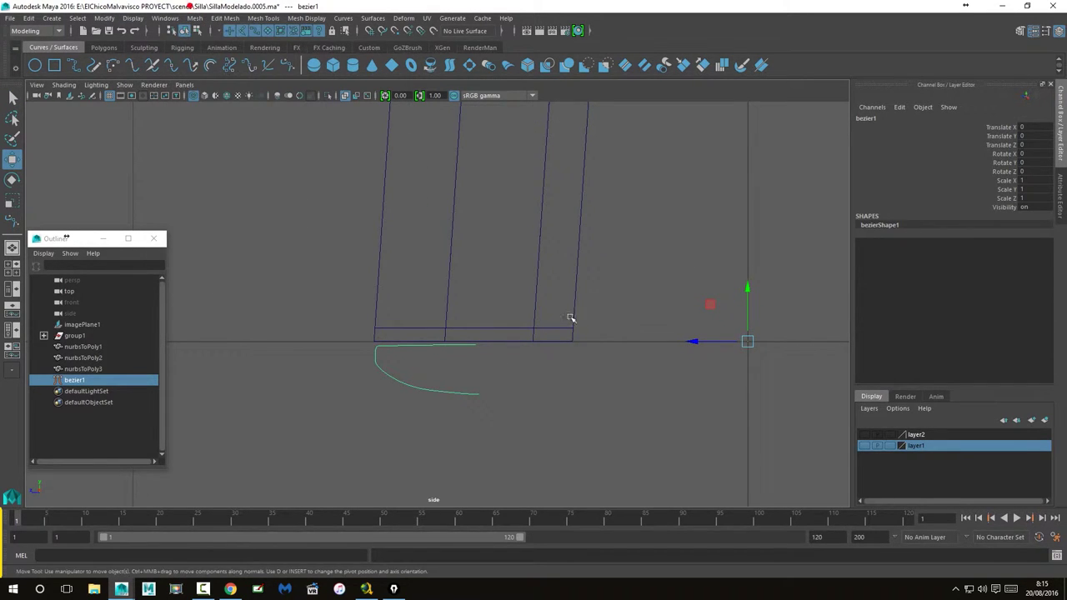
Step: Switch bezier1 to control vertices and move all its CVs right, clear of the leg
right_drag(475, 343, 405, 311)
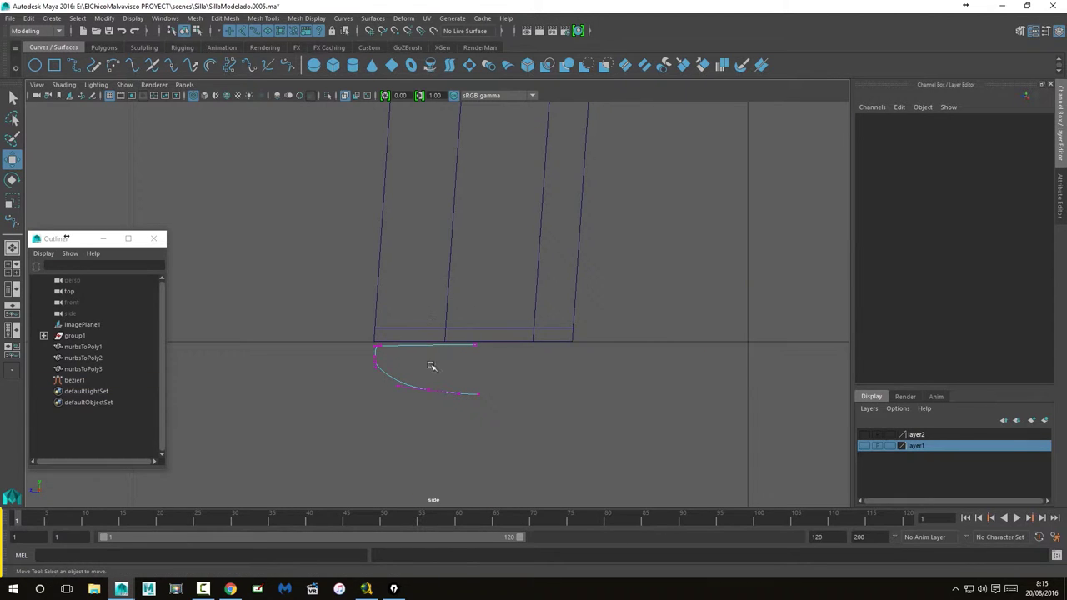
drag(331, 297, 574, 469)
drag(375, 369, 640, 372)
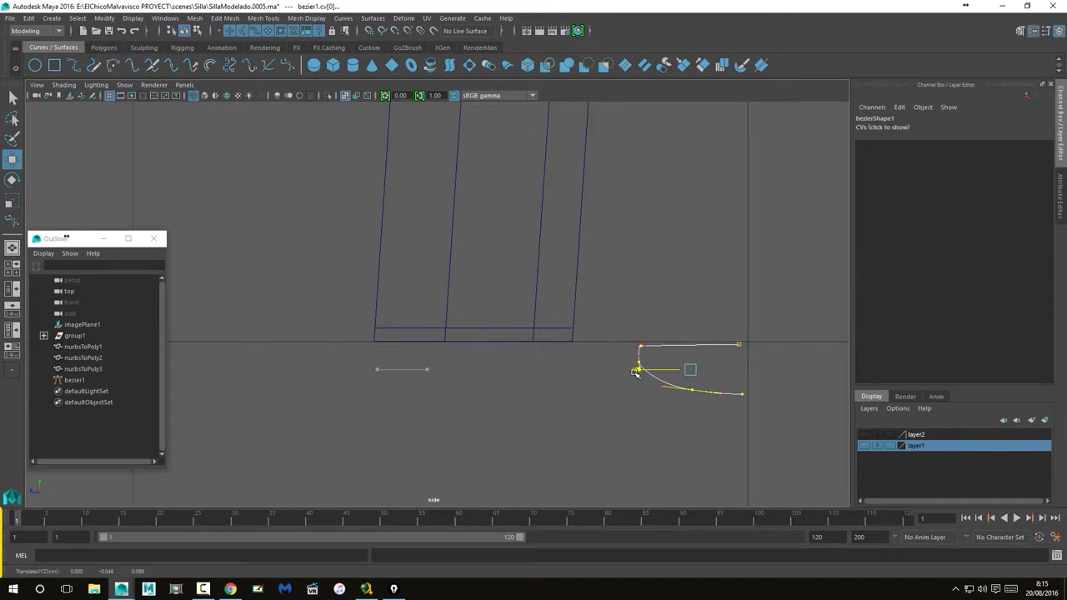
alt+middle_drag(753, 400, 486, 381)
scroll(486, 381, up, 2)
scroll(452, 371, up, 2)
scroll(451, 354, up, 2)
alt+middle_drag(433, 353, 564, 247)
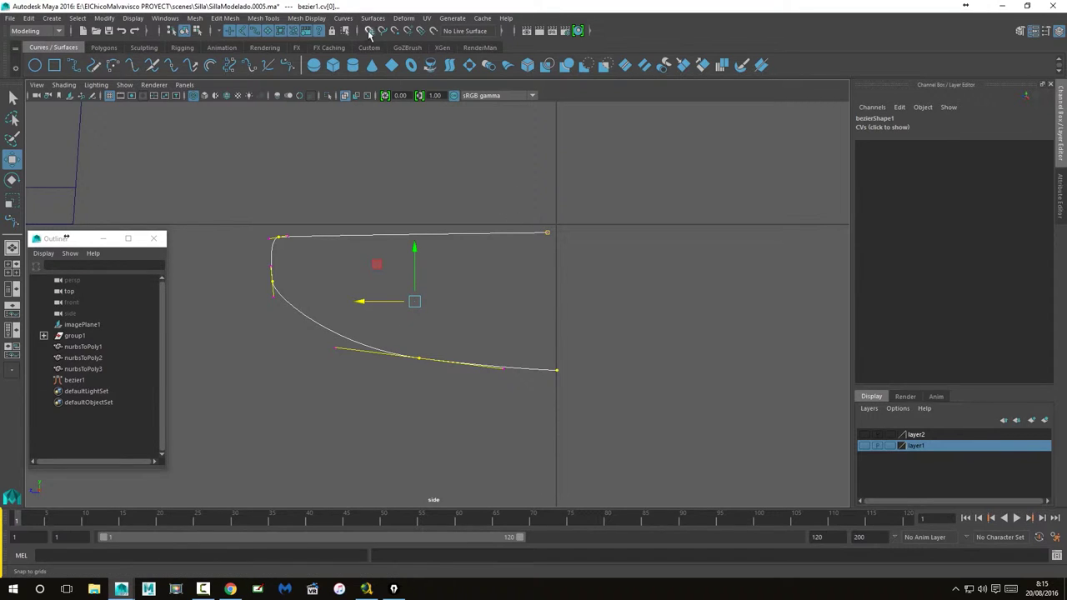
Step: Level the curve's top edge by snapping its right end point and left tip into line
click(443, 156)
drag(503, 190, 567, 285)
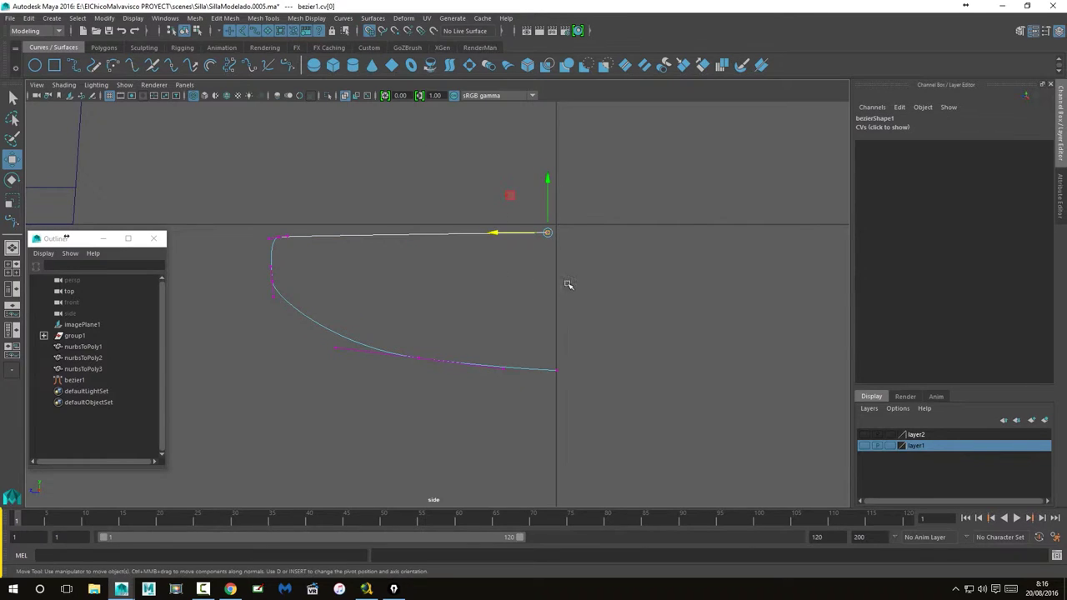
drag(521, 234, 530, 225)
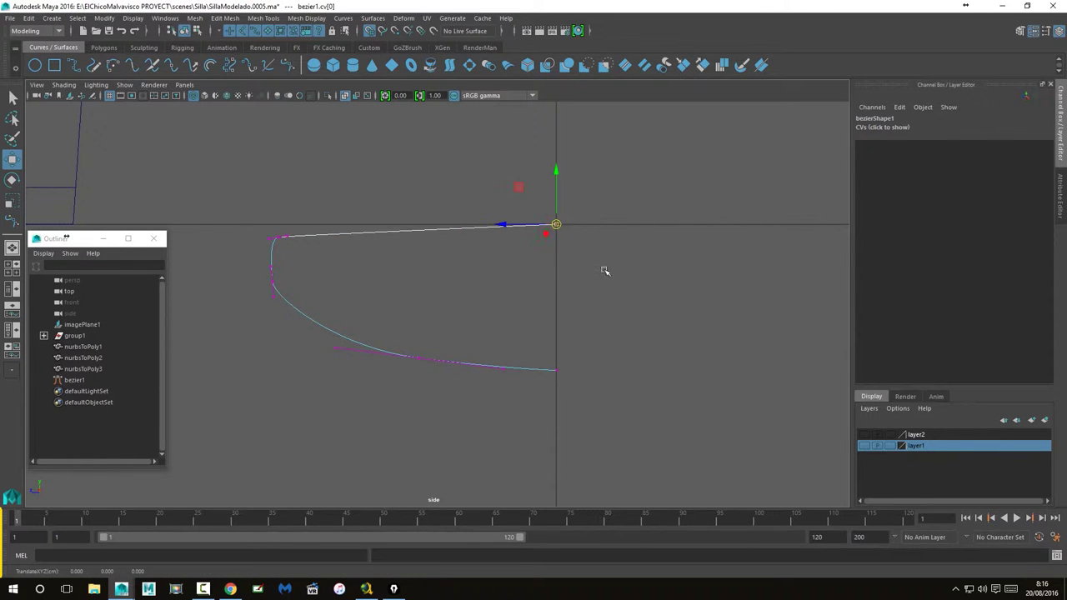
drag(305, 218, 255, 260)
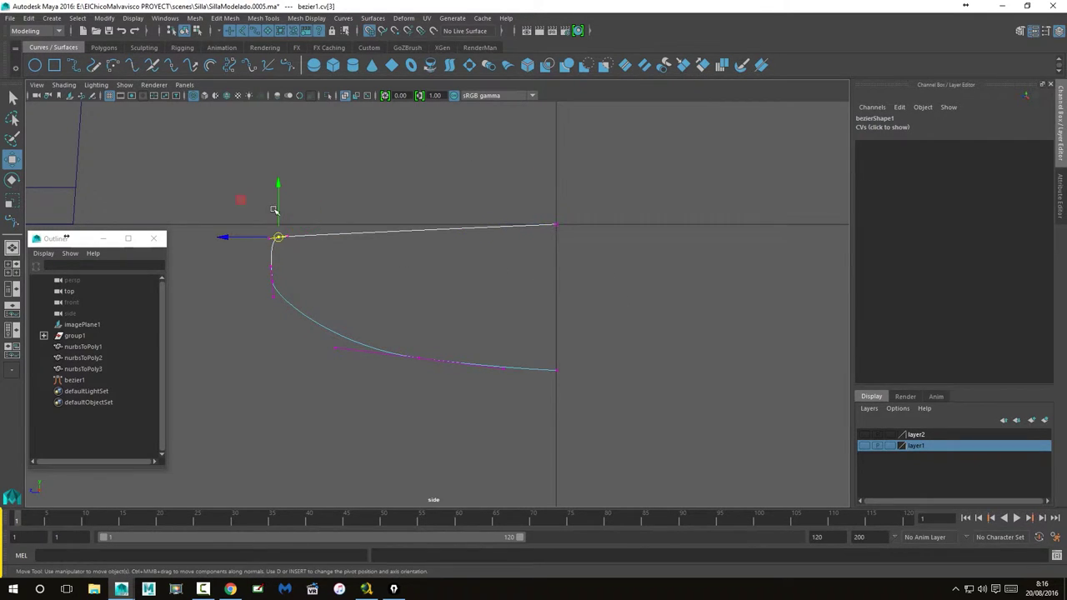
mouse_move(281, 185)
mouse_down()
mouse_move(278, 173)
mouse_move(242, 218)
mouse_up()
scroll(298, 252, up, 1)
scroll(287, 217, up, 1)
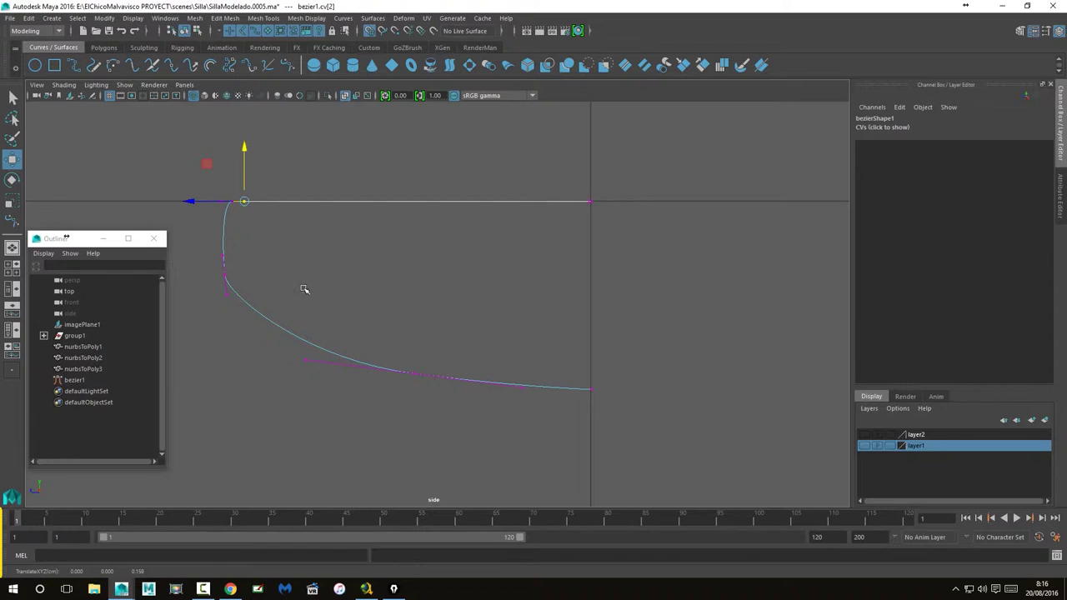
Step: Try repositioning the curve's bottom end point, then undo that move
drag(552, 345, 608, 429)
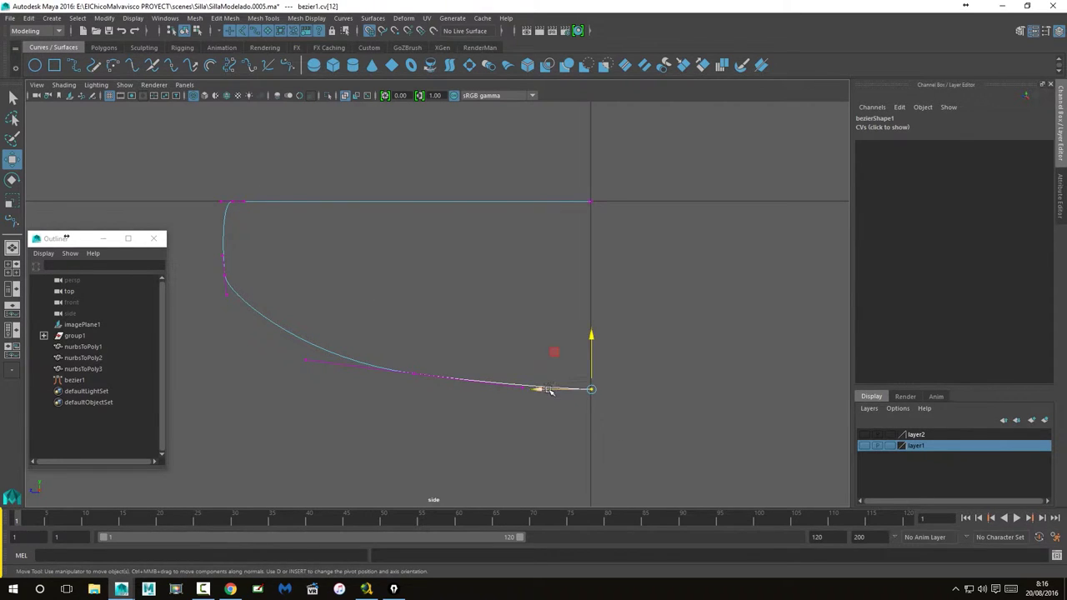
alt+middle_drag(523, 337, 576, 327)
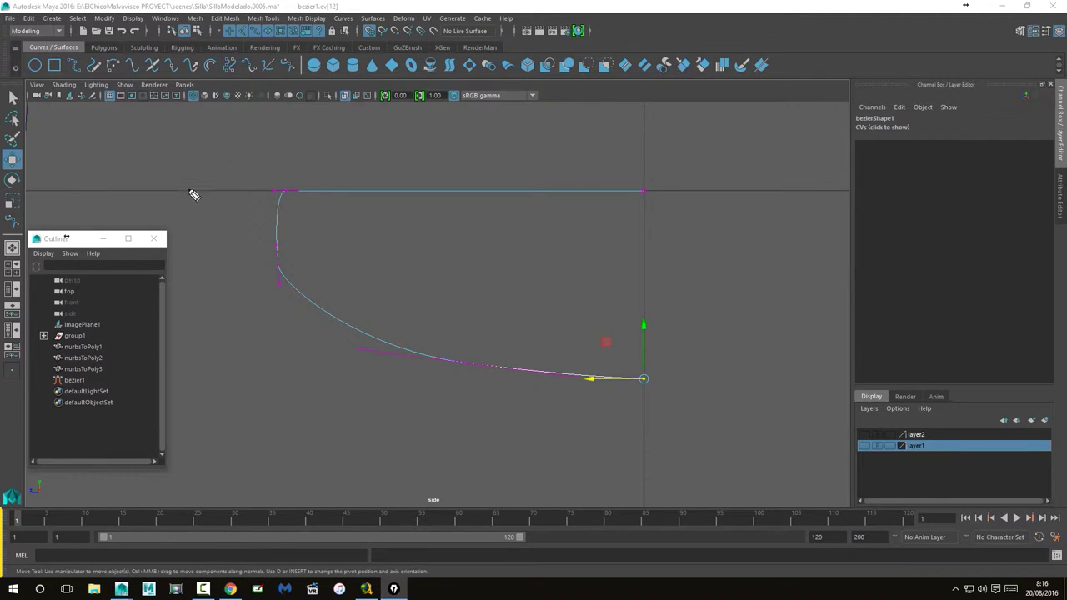
drag(145, 189, 679, 186)
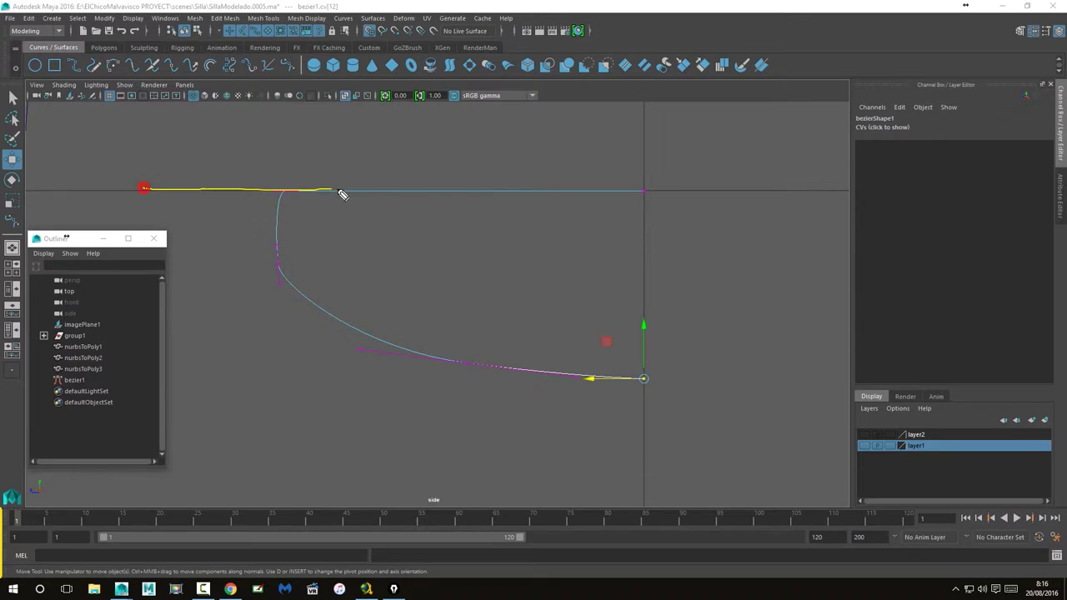
drag(641, 131, 645, 471)
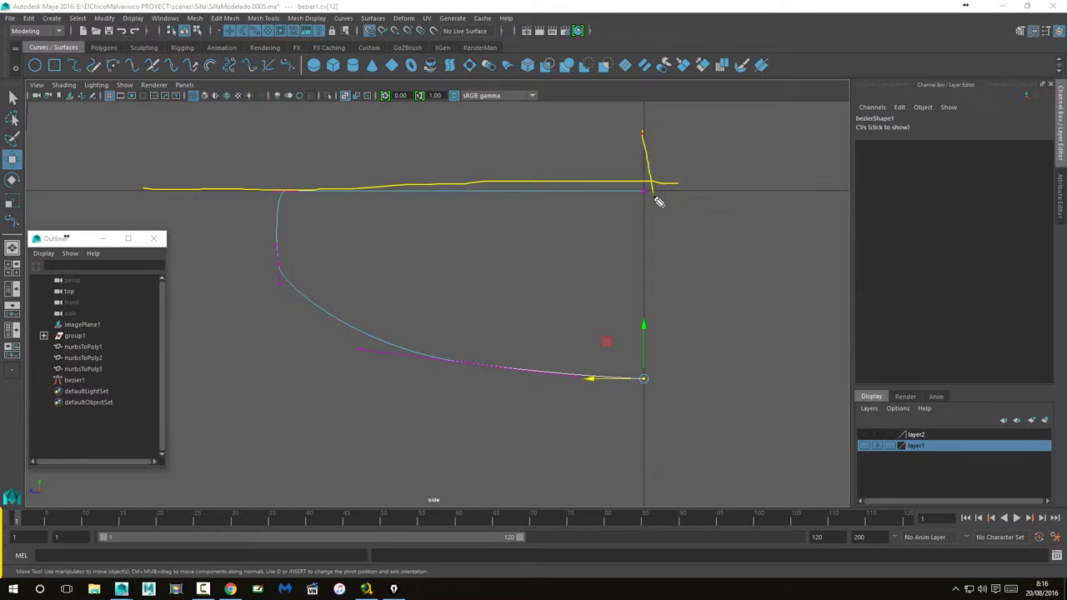
key(ctrl+z)
key(ctrl+z)
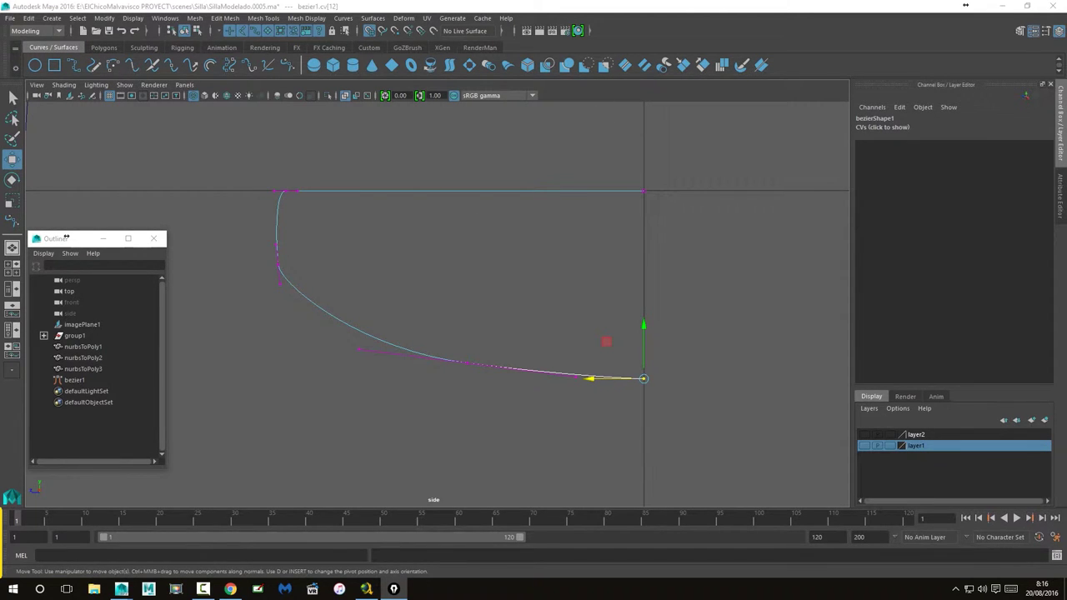
Step: Ease the bend by moving its control points down-right, undoing the last adjustment
click(425, 326)
drag(285, 264, 275, 274)
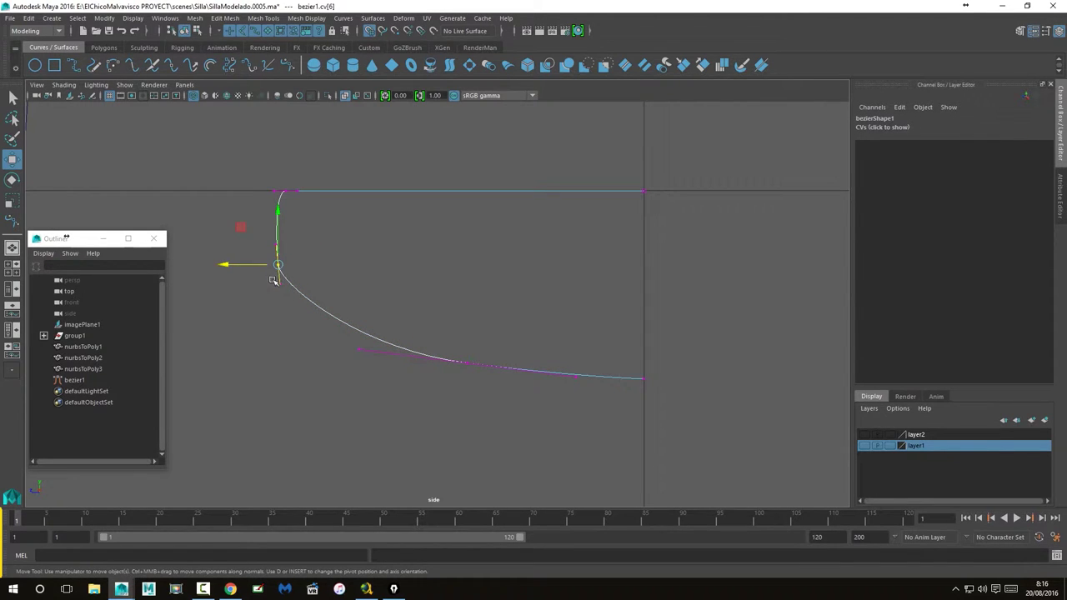
click(279, 284)
drag(279, 284, 284, 286)
key(ctrl+z)
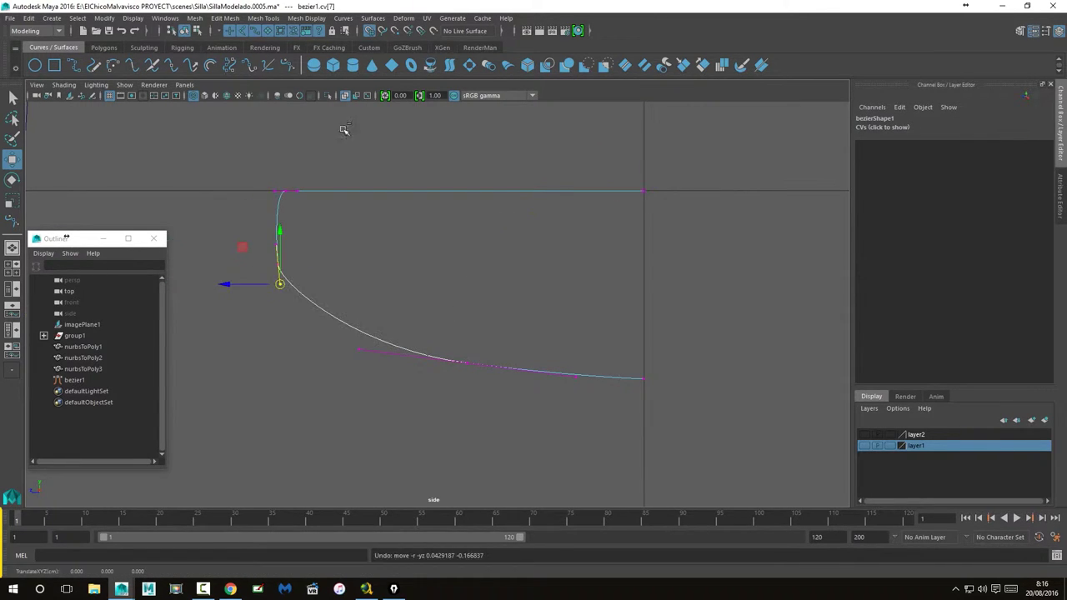
drag(281, 297, 285, 307)
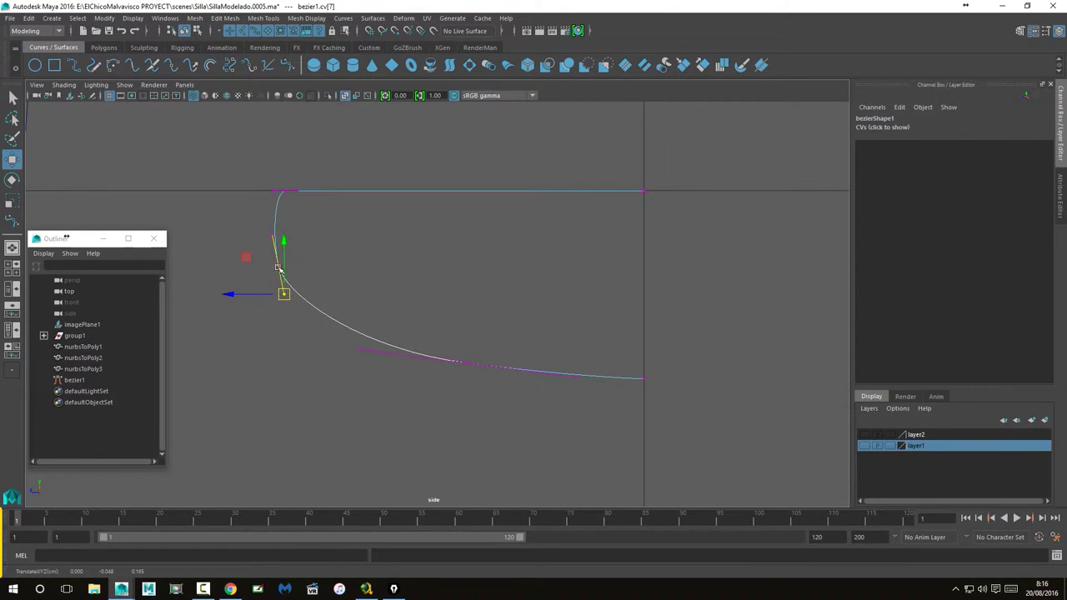
click(279, 267)
mouse_move(279, 265)
mouse_down()
mouse_move(300, 305)
mouse_move(289, 282)
mouse_up()
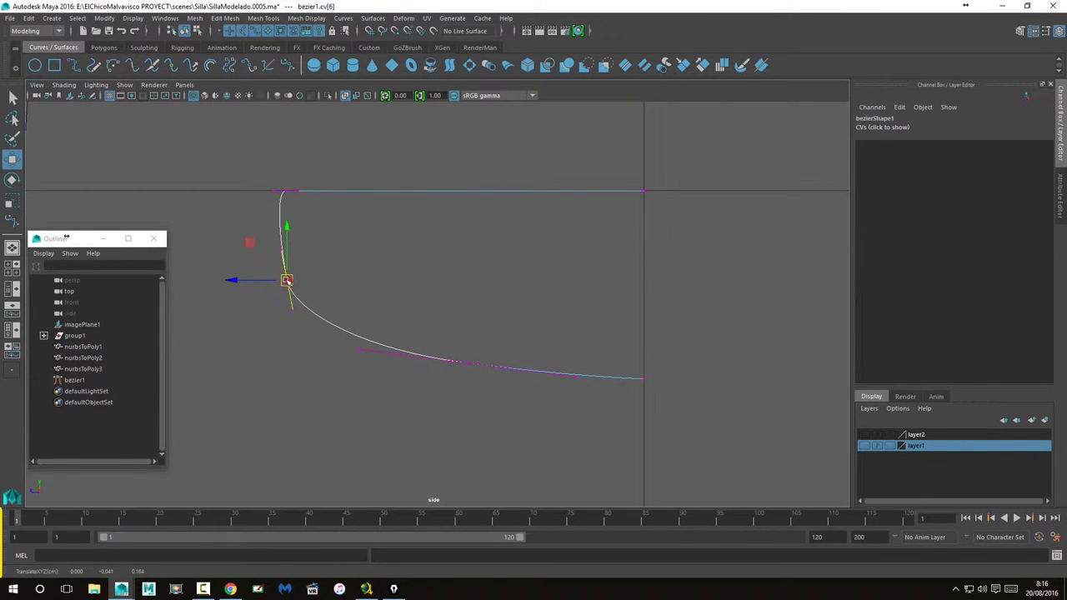
key(ctrl+z)
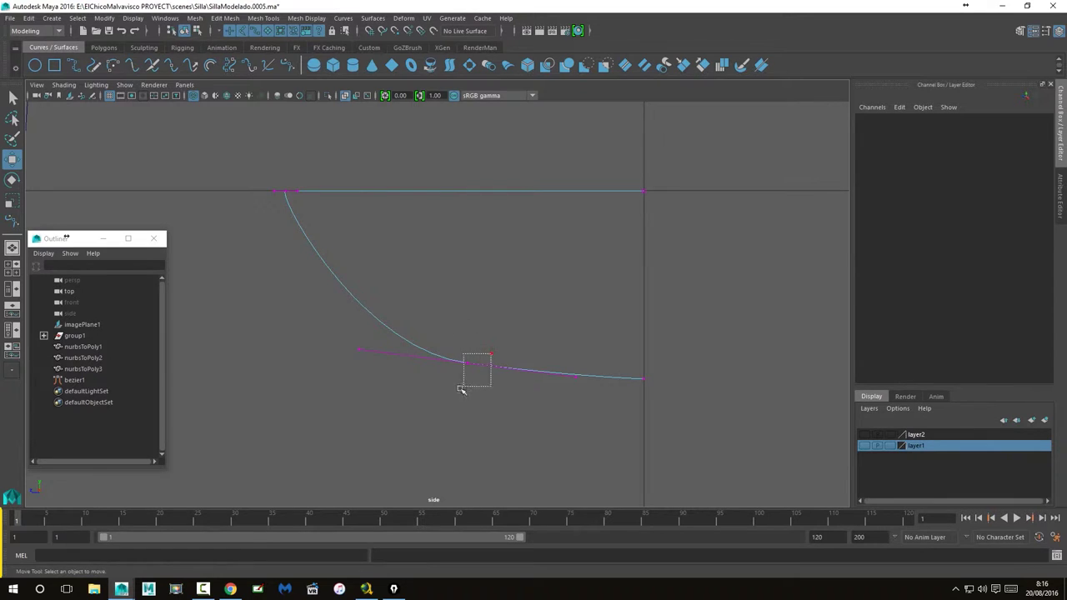
Step: Drag bottom points and tangent handles to flatten the curve into a long, shallow underside
drag(490, 350, 442, 386)
mouse_move(393, 328)
mouse_down()
mouse_move(326, 377)
mouse_move(304, 339)
mouse_move(255, 341)
mouse_move(245, 354)
mouse_up()
mouse_move(707, 361)
mouse_down()
mouse_move(655, 397)
mouse_move(662, 375)
mouse_move(568, 367)
mouse_up()
mouse_move(507, 340)
mouse_down()
mouse_move(431, 376)
mouse_move(417, 356)
mouse_move(357, 352)
mouse_move(385, 355)
mouse_up()
mouse_move(518, 345)
mouse_down()
mouse_move(465, 385)
mouse_move(480, 371)
mouse_move(486, 382)
mouse_up()
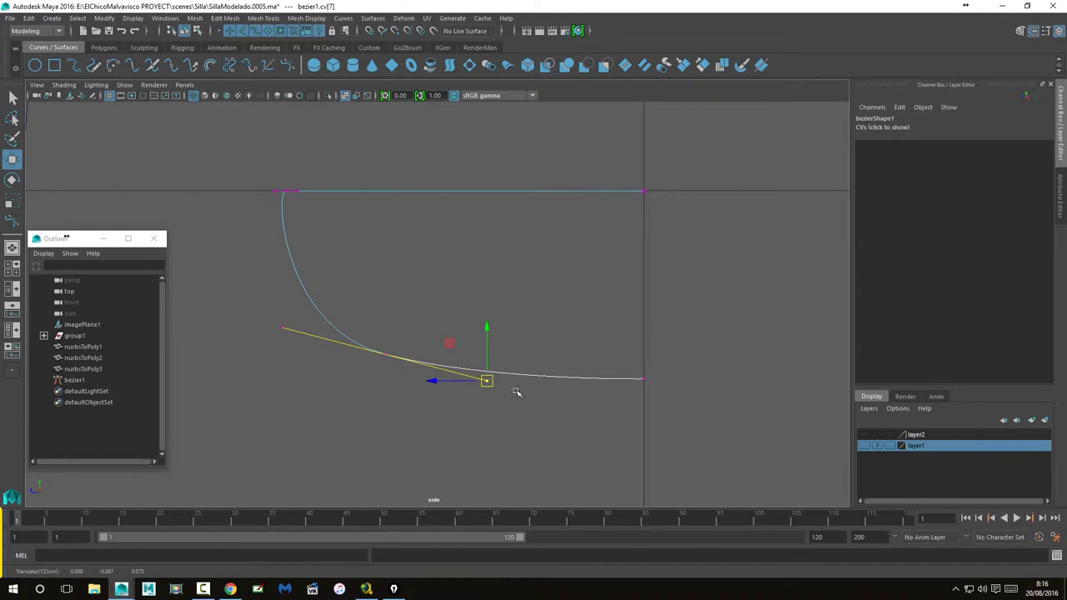
click(595, 424)
Step: Nudge the curve's top point slightly left, then zoom out to show the chair legs
scroll(595, 424, down, 5)
scroll(539, 364, up, 2)
scroll(533, 350, up, 1)
scroll(533, 350, up, 1)
scroll(528, 361, up, 3)
scroll(528, 365, up, 5)
scroll(529, 364, up, 2)
scroll(342, 252, up, 3)
mouse_move(263, 185)
mouse_down()
mouse_move(286, 208)
mouse_move(267, 195)
mouse_up()
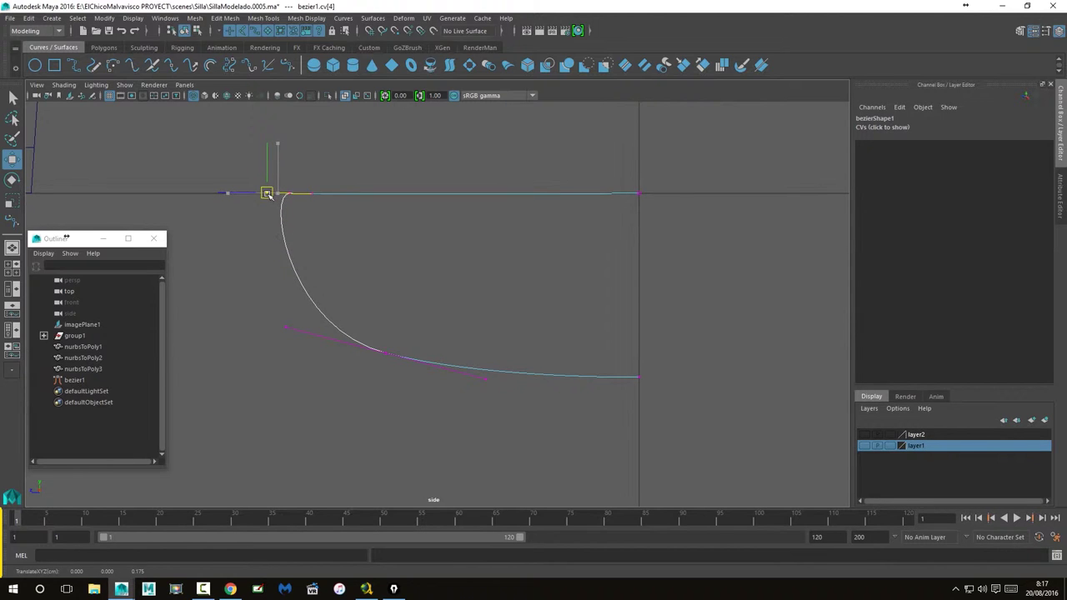
click(254, 264)
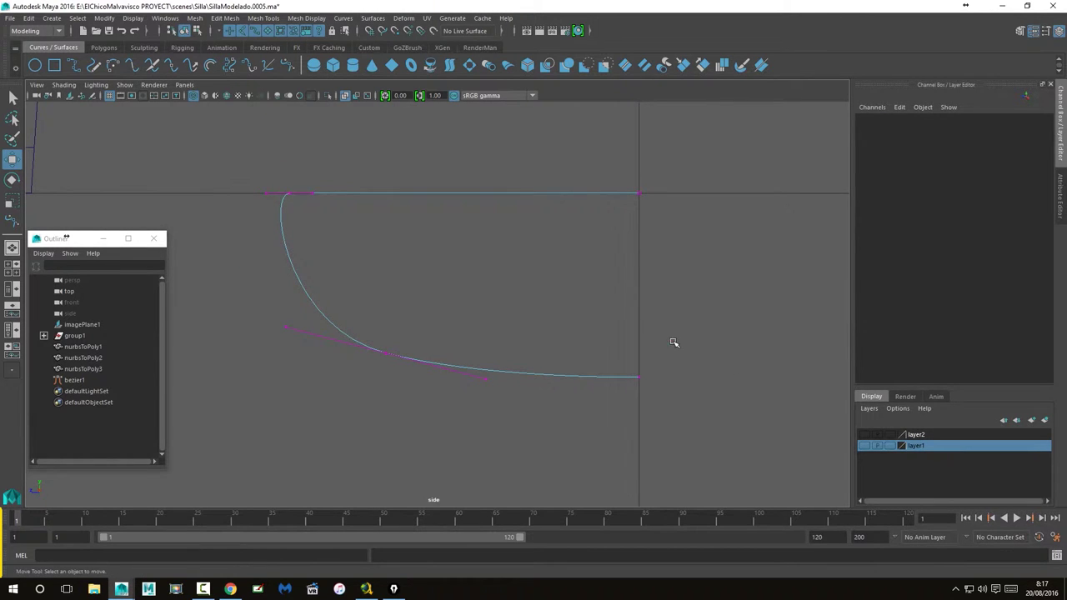
alt+right_drag(666, 349, 546, 330)
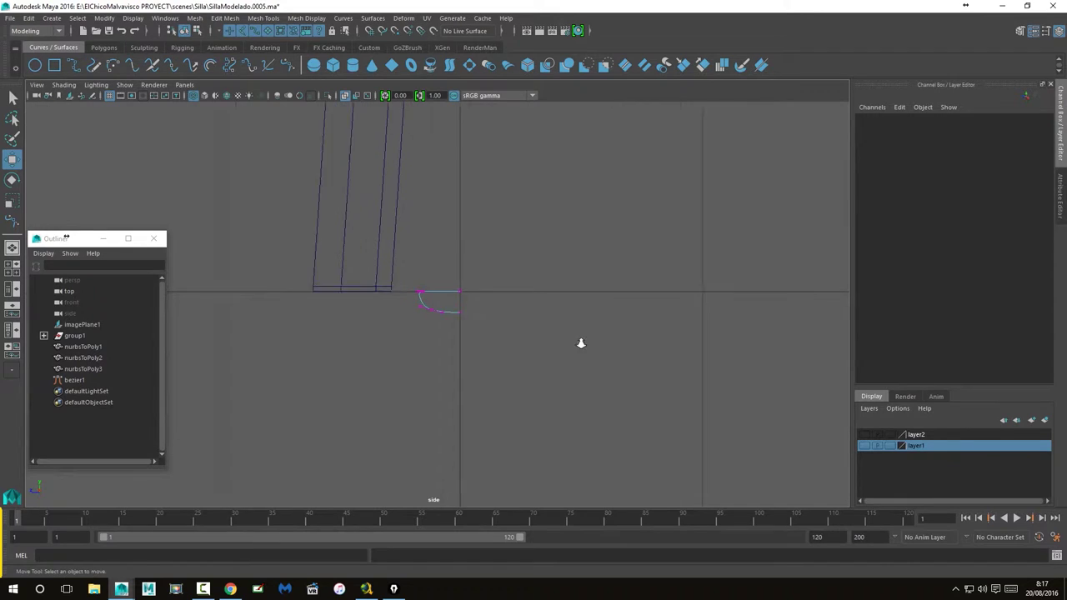
Step: Return to Object Mode via the marking menu and select the whole bezier1 curve
right_drag(432, 272, 475, 265)
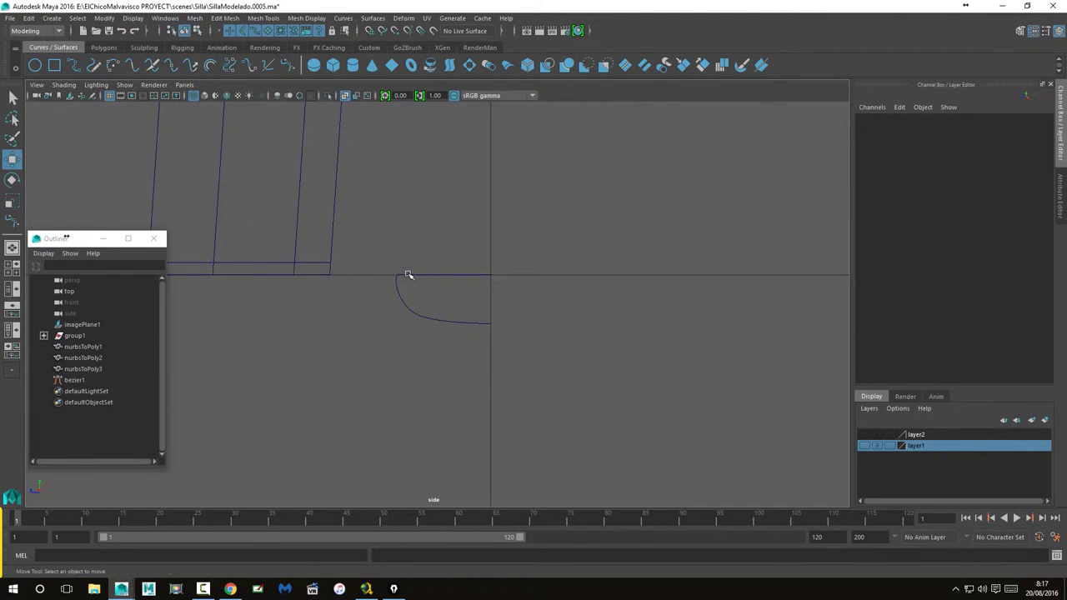
click(408, 274)
scroll(500, 293, up, 5)
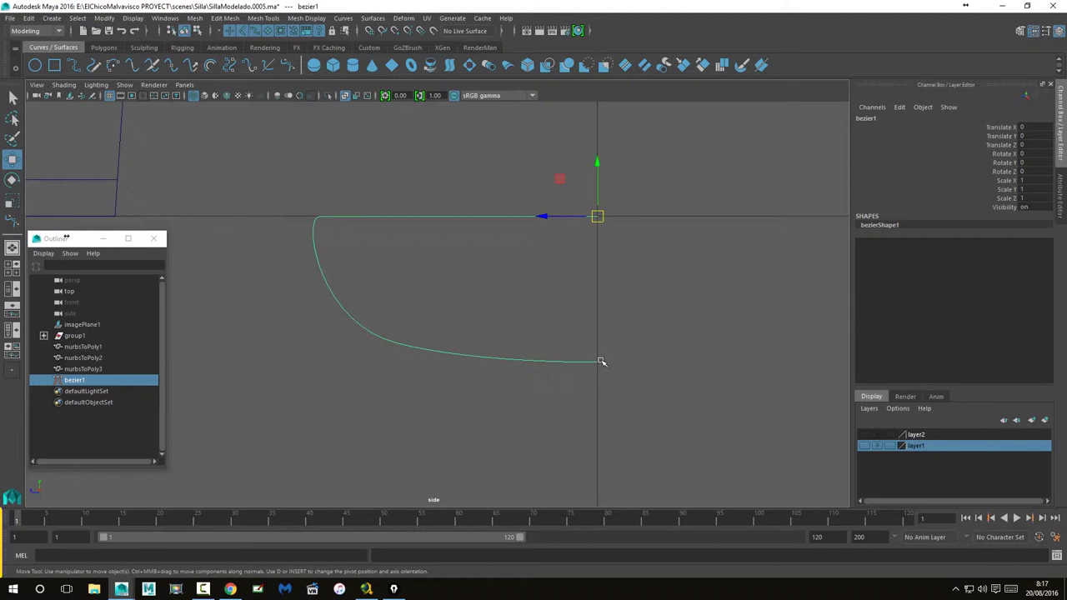
Step: Move bezier1's pivot left and down below the top line in the side view
click(597, 216)
key(d)
drag(542, 217, 481, 219)
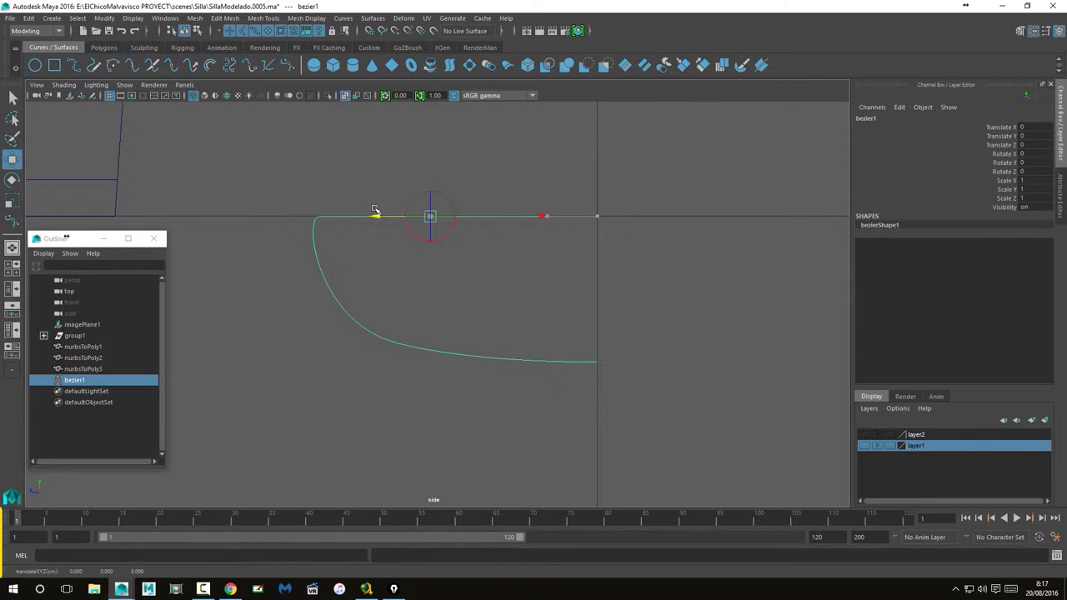
drag(534, 164, 531, 222)
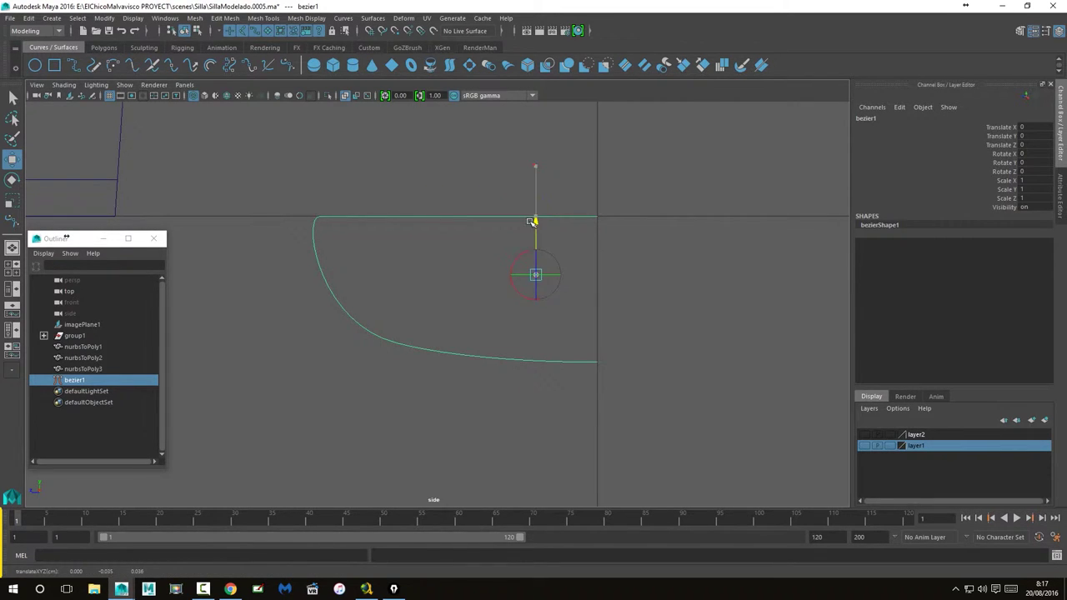
drag(488, 275, 442, 280)
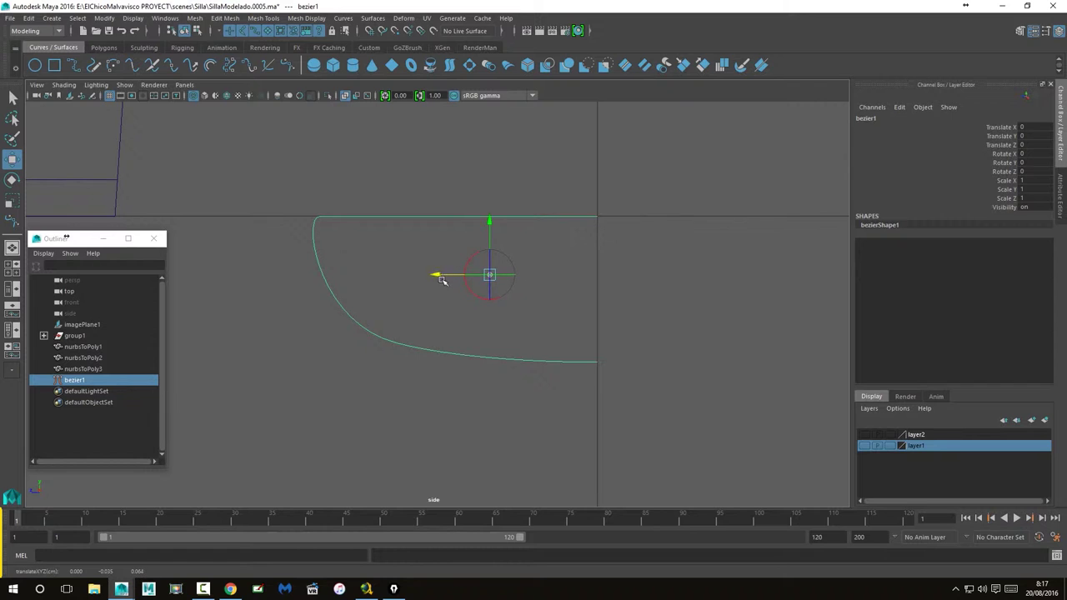
drag(492, 220, 491, 230)
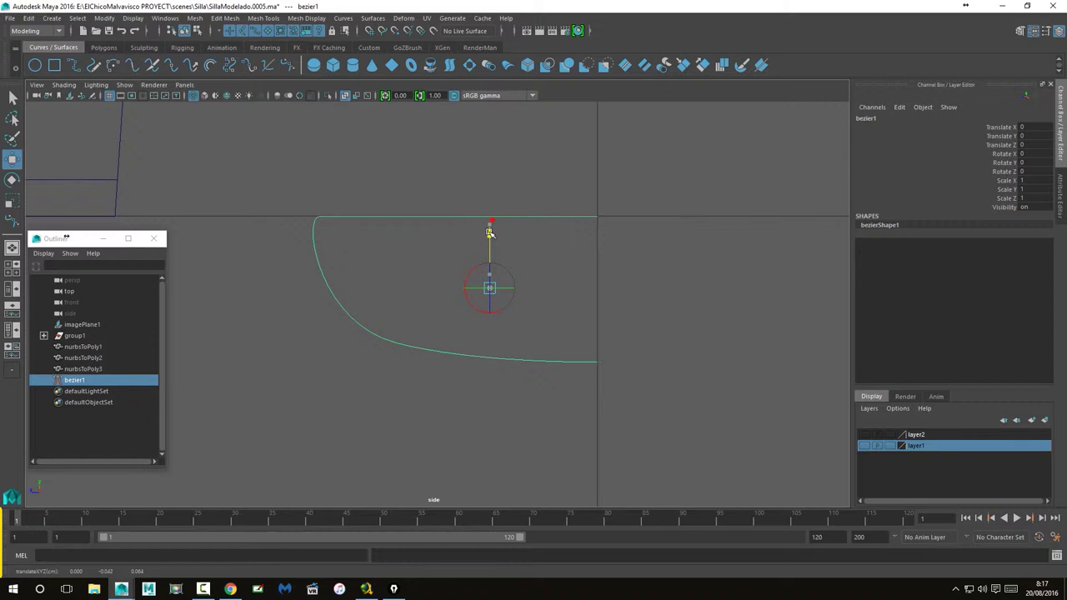
Step: Frame the curve in the perspective view and shift its pivot right, ending pivot editing
key(space)
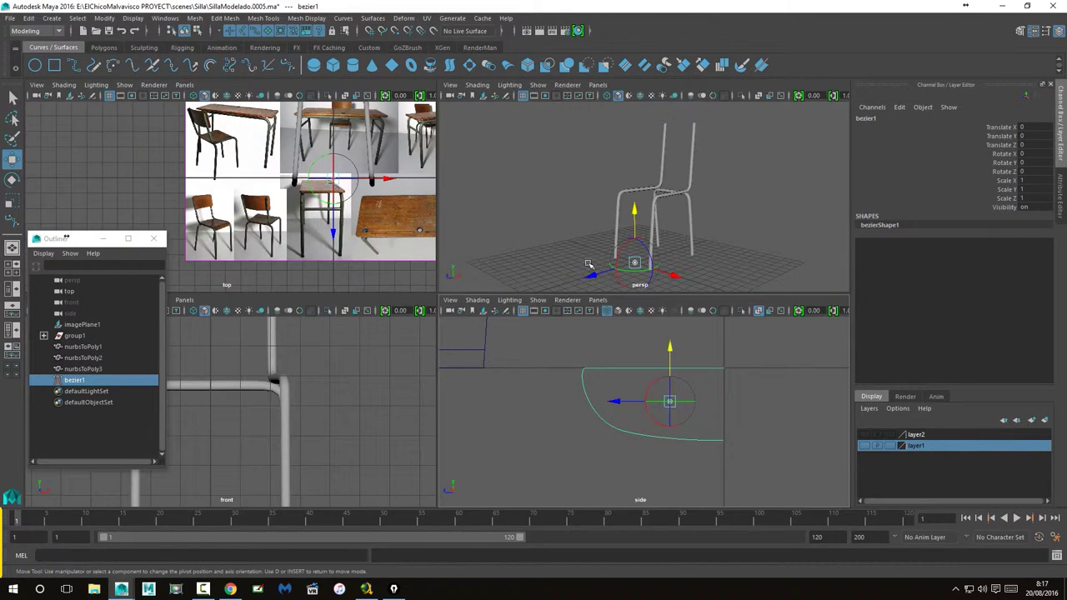
key(space)
scroll(476, 428, up, 3)
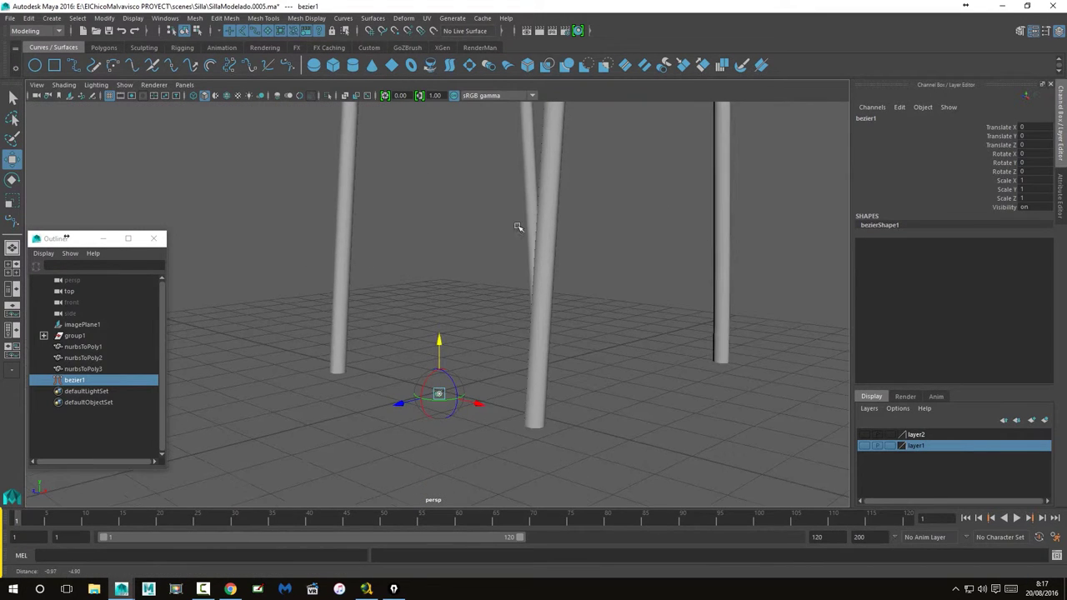
key(f)
mouse_move(521, 295)
alt+mouse_down()
mouse_move(503, 309)
mouse_move(583, 298)
mouse_move(393, 280)
mouse_move(372, 336)
mouse_move(345, 336)
mouse_move(358, 316)
mouse_move(442, 309)
mouse_move(534, 330)
mouse_move(590, 328)
mouse_move(549, 313)
alt+mouse_up()
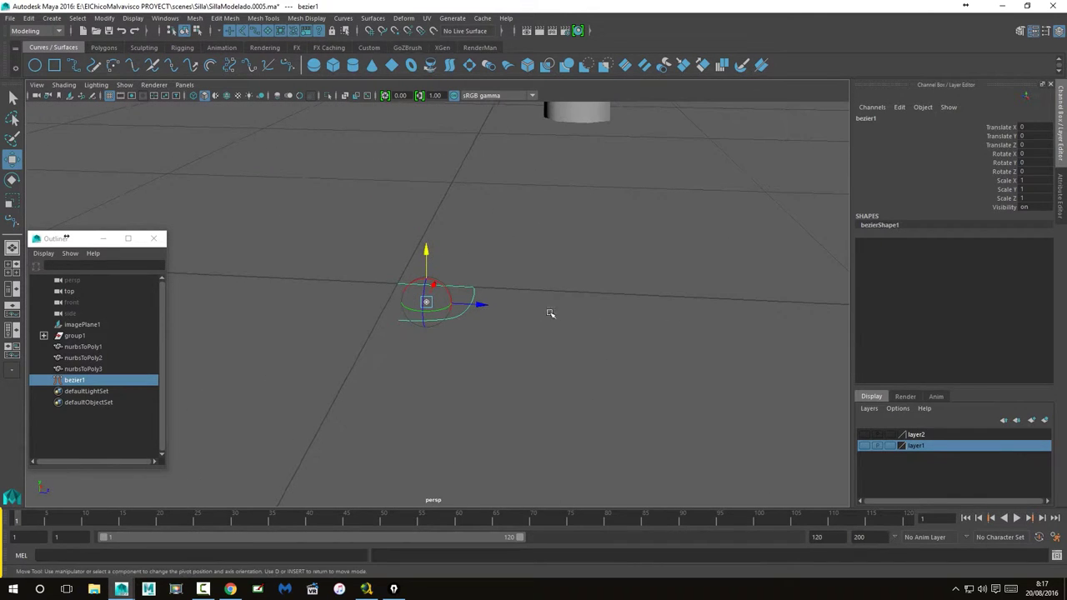
drag(481, 304, 498, 346)
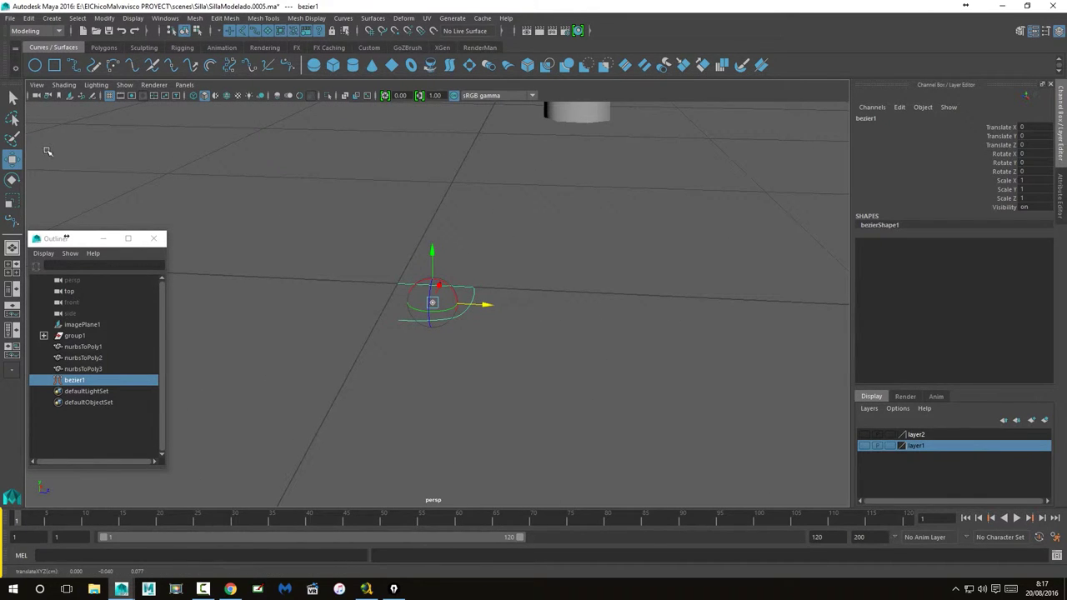
key(Insert)
Step: Reselect bezier1 in the orbited perspective view and open the Surfaces menu
click(545, 390)
mouse_move(546, 390)
alt+mouse_down()
mouse_move(392, 393)
mouse_move(418, 355)
alt+mouse_up()
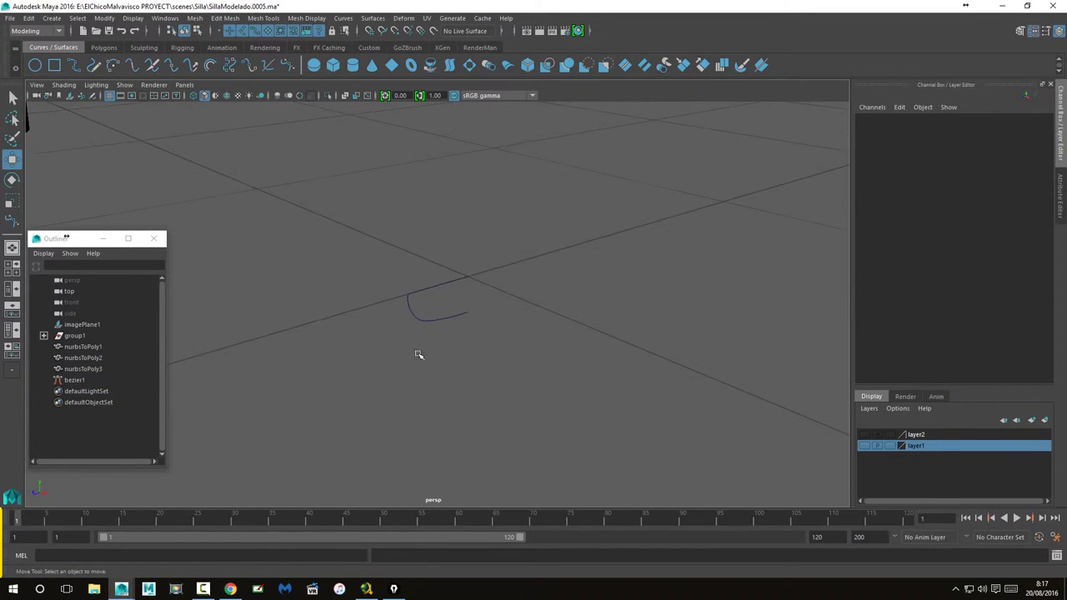
click(436, 320)
mouse_move(476, 376)
alt+mouse_down()
mouse_move(408, 360)
mouse_move(453, 375)
alt+mouse_up()
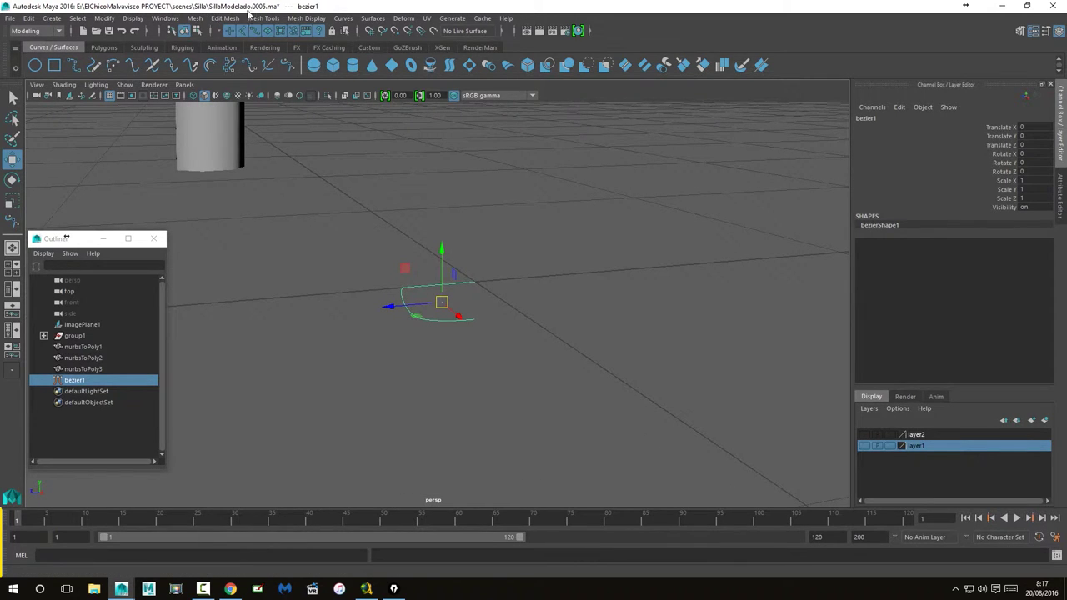
click(372, 19)
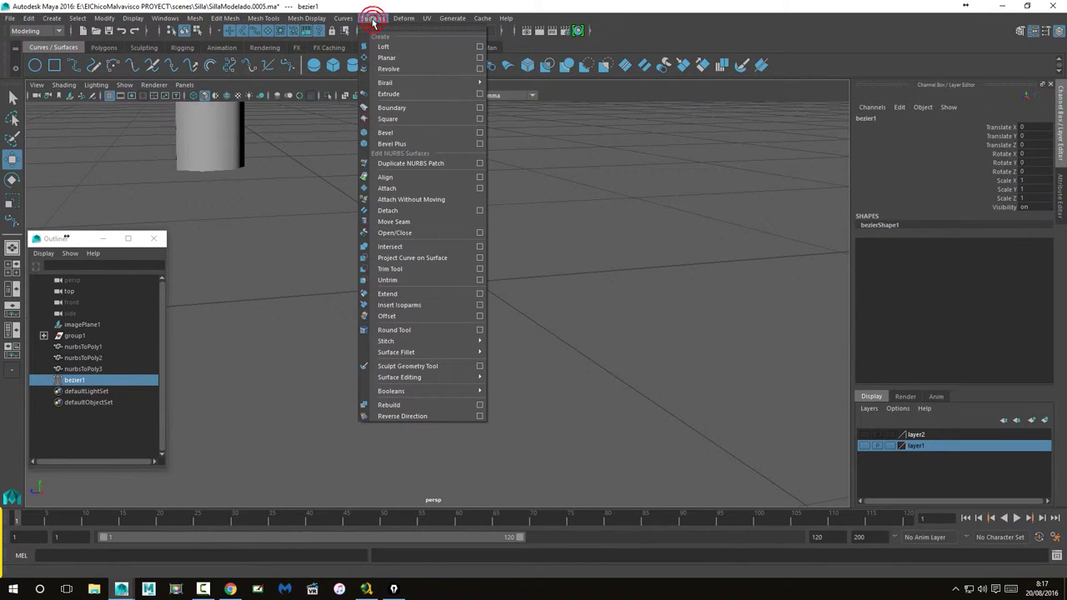
Step: Revolve bezier1 into revolvedSurface1 and check it in the side and perspective views
click(388, 70)
key(f)
mouse_move(555, 369)
alt+mouse_down()
mouse_move(542, 424)
mouse_move(559, 320)
mouse_move(551, 375)
alt+mouse_up()
key(space)
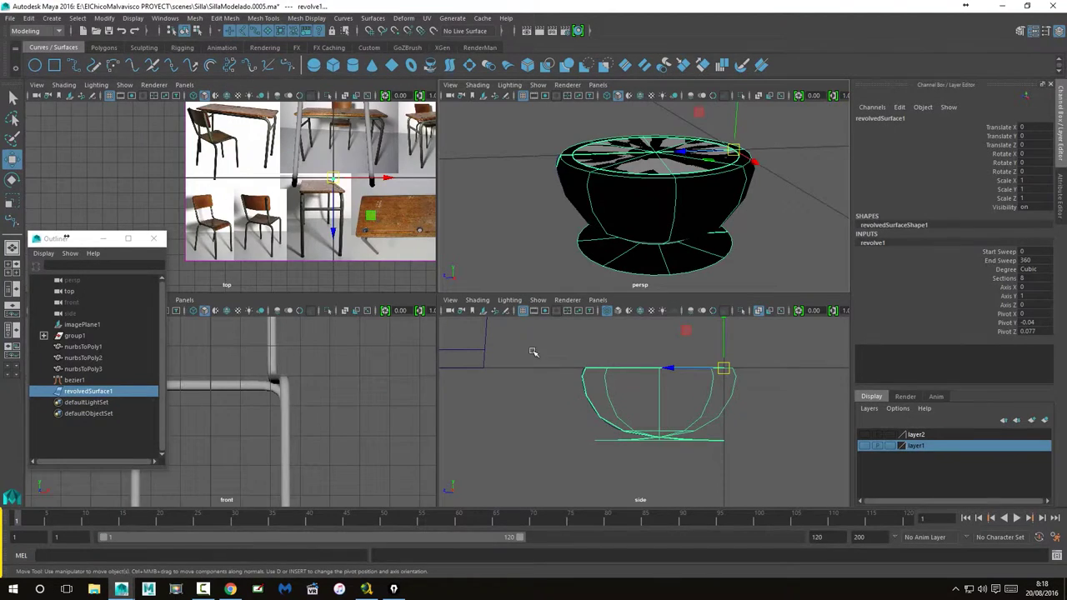
key(space)
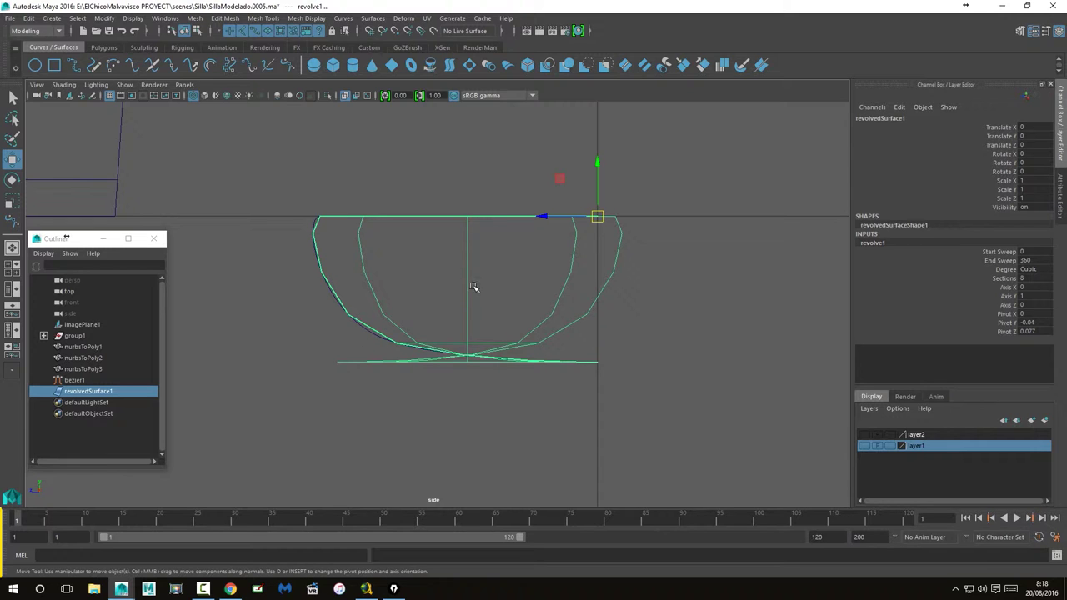
key(space)
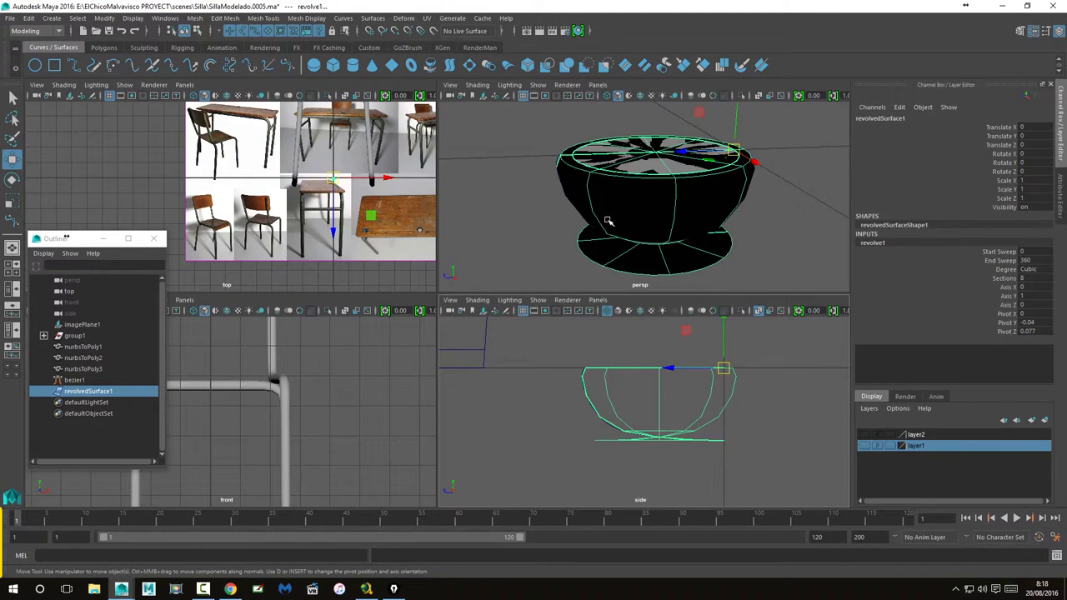
key(space)
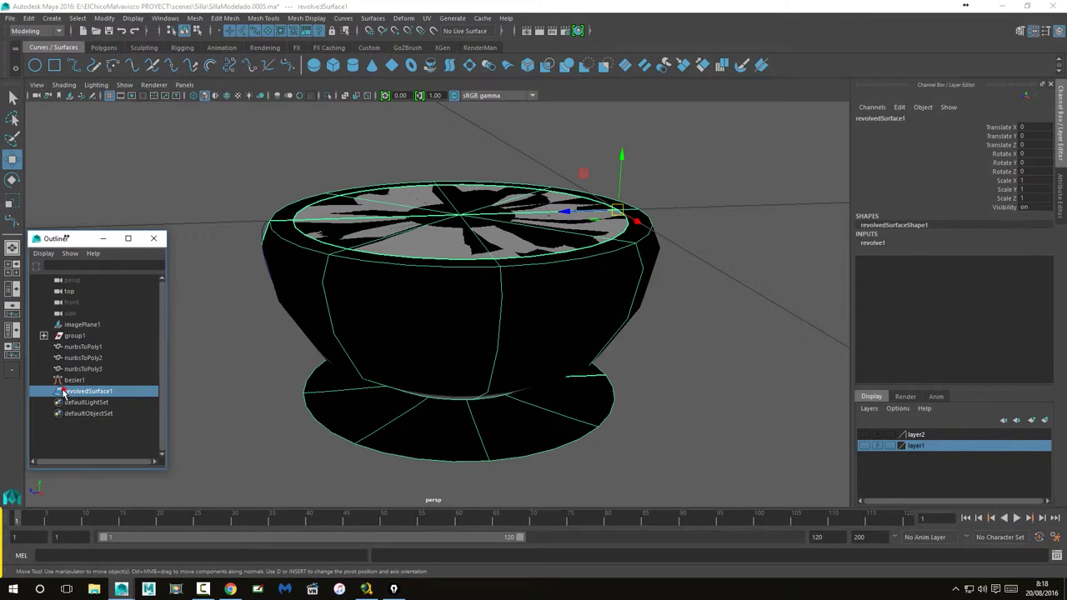
Step: Remove the first revolve and grid-snap bezier1's pivot onto the vertical centre axis
key(Delete)
drag(560, 359, 593, 429)
key(space)
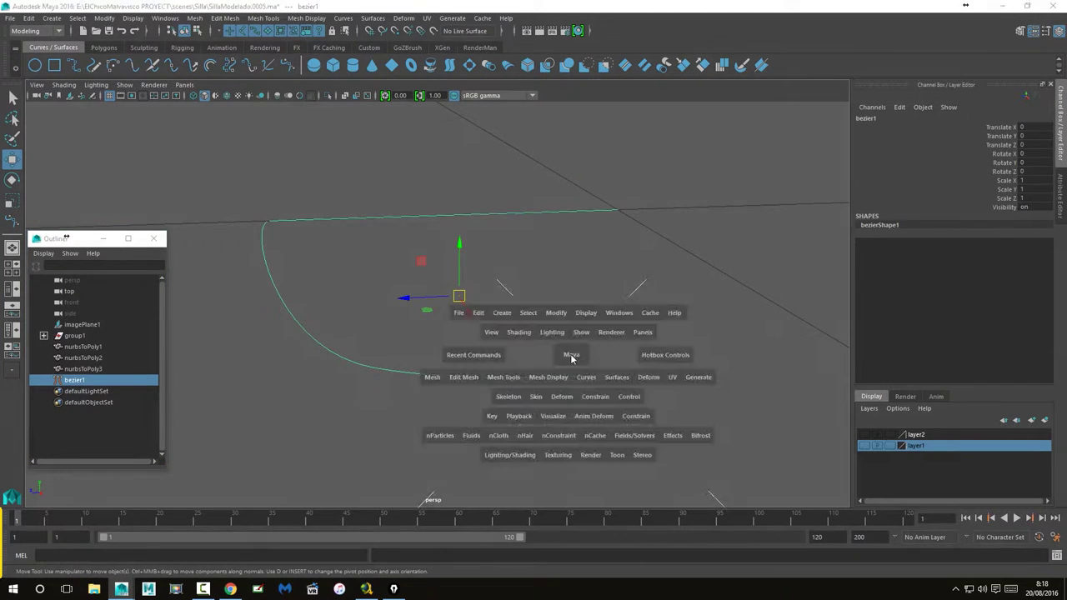
key(space)
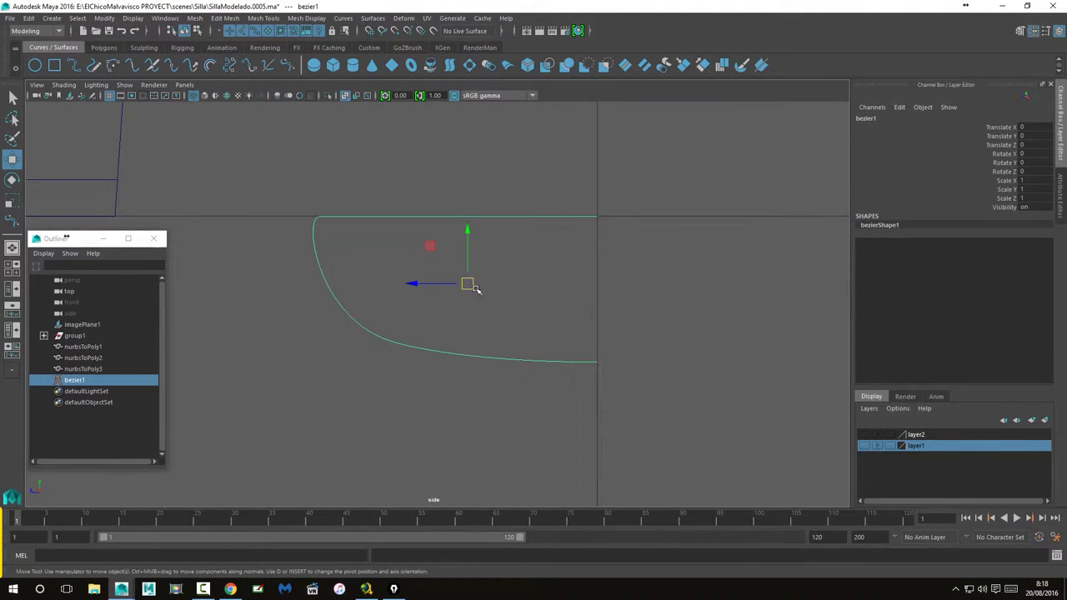
key(d)
click(369, 30)
drag(414, 284, 598, 211)
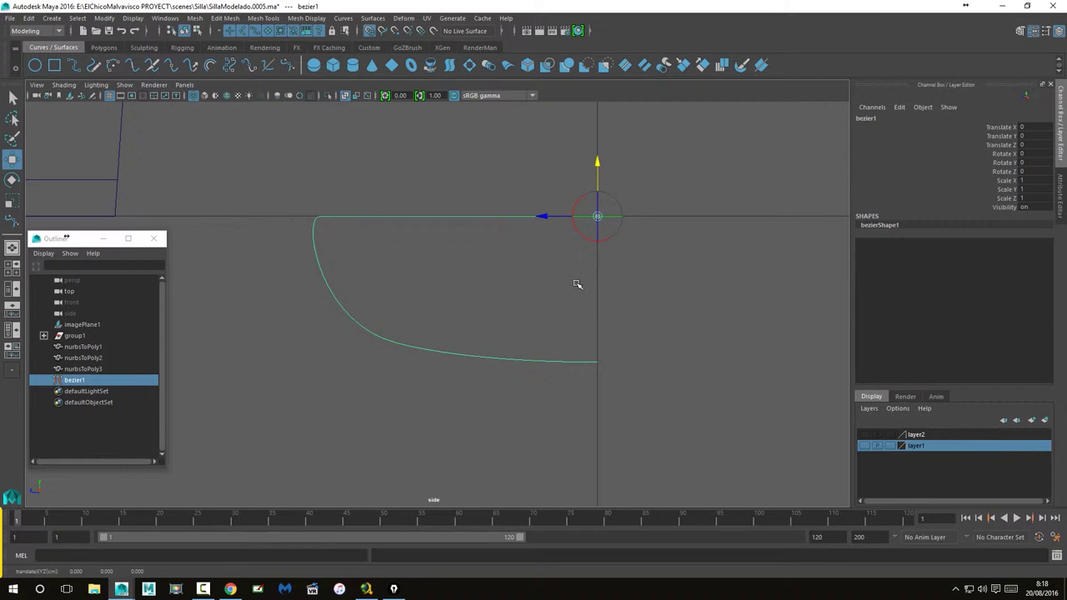
Step: Reselect bezier1 in perspective and revolve it again around the new pivot
key(space)
key(space)
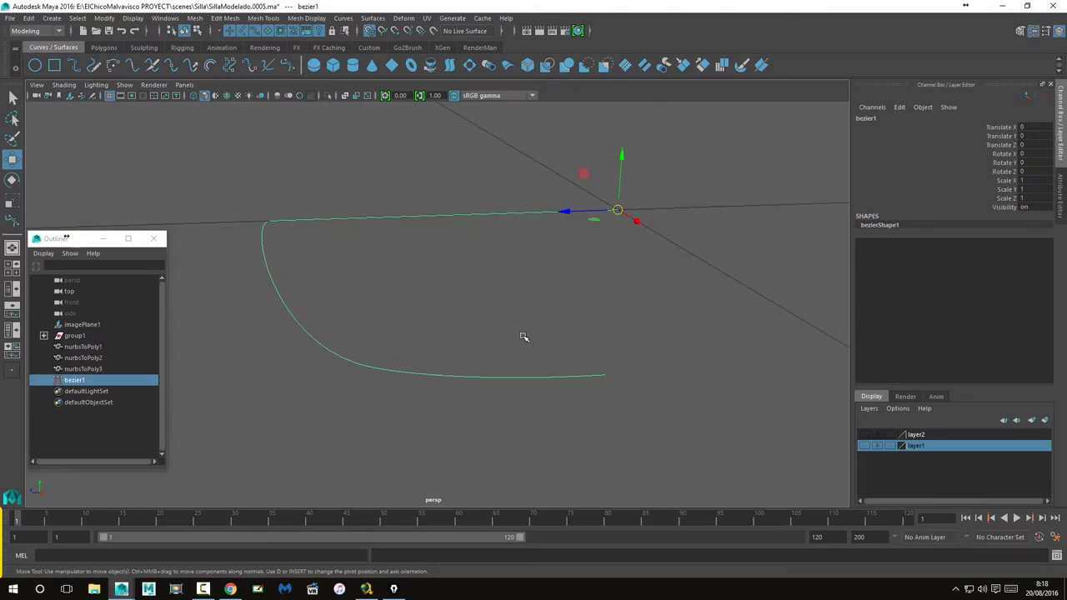
click(667, 338)
click(476, 351)
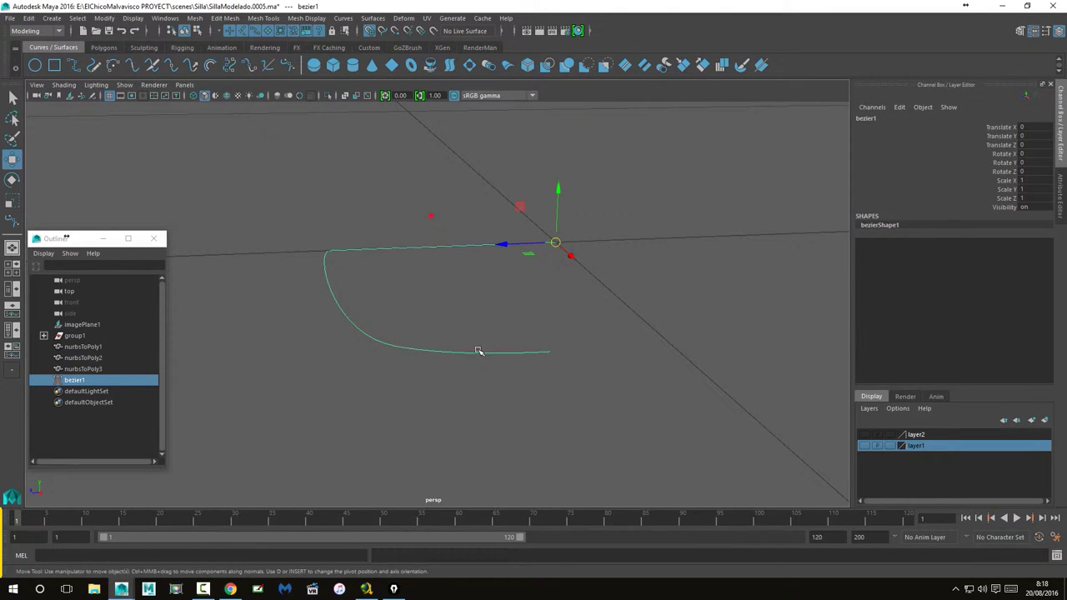
click(373, 19)
click(387, 70)
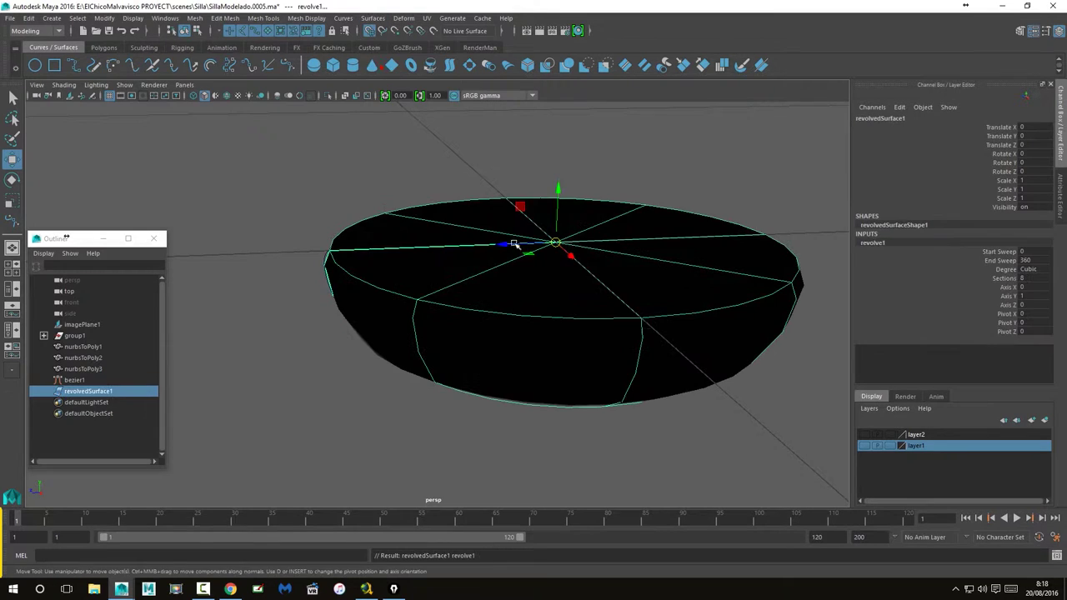
click(689, 406)
alt+drag(639, 448, 642, 433)
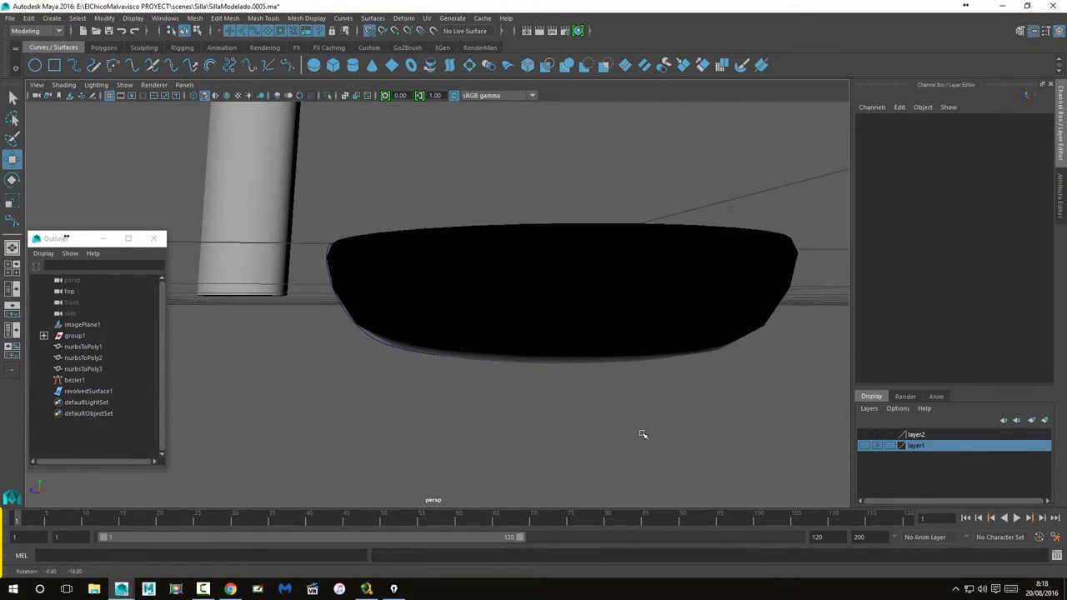
click(633, 336)
scroll(646, 366, down, 5)
mouse_move(650, 393)
alt+mouse_down()
mouse_move(529, 393)
mouse_move(599, 425)
mouse_move(547, 374)
mouse_move(537, 379)
alt+mouse_up()
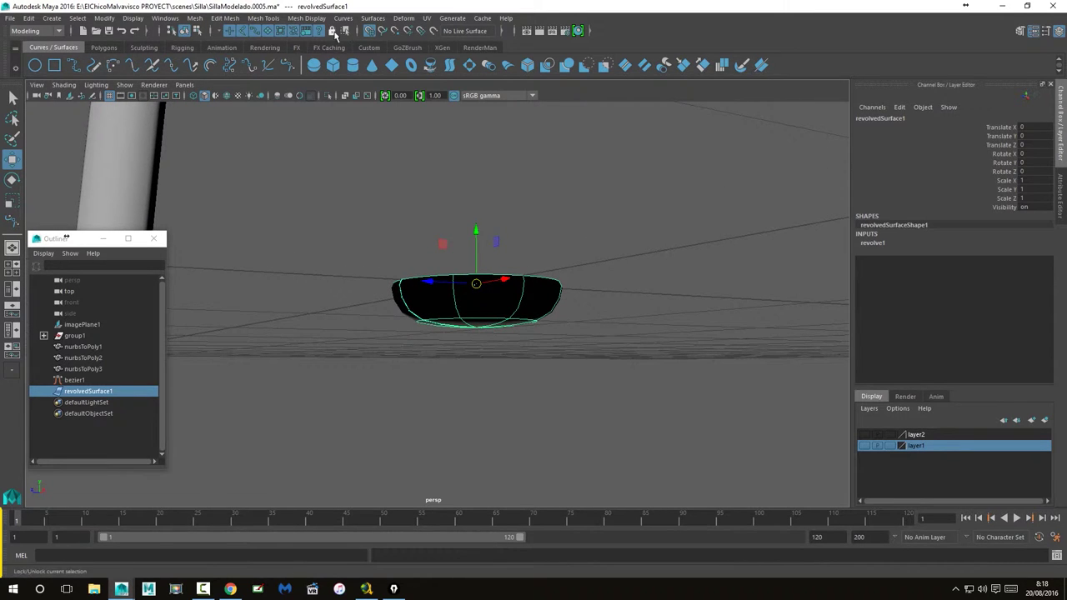
click(368, 21)
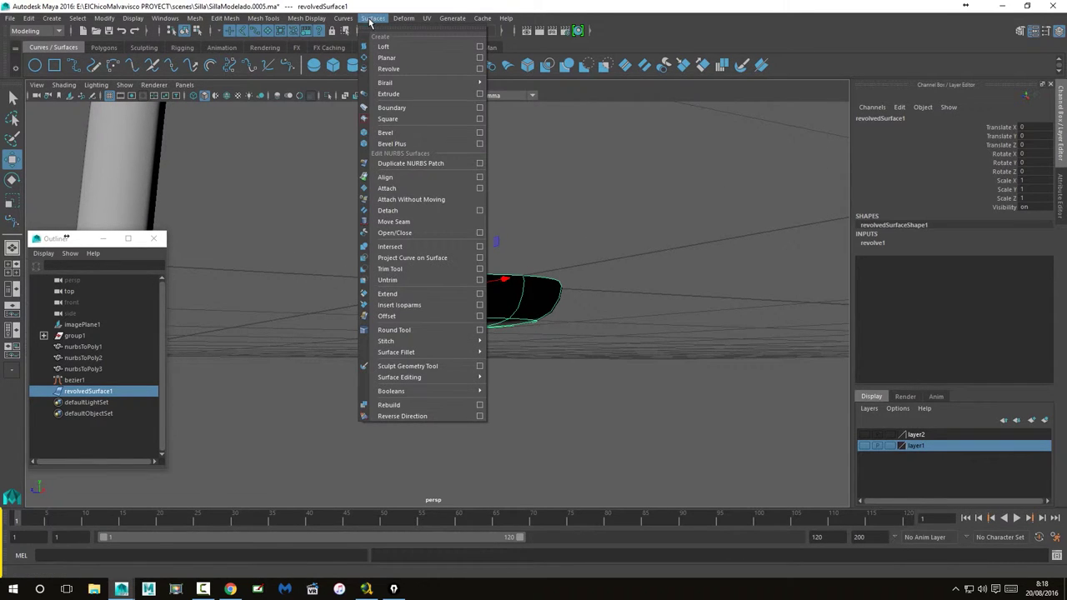
click(423, 419)
click(486, 376)
mouse_move(486, 376)
alt+mouse_down()
mouse_move(460, 375)
mouse_move(440, 344)
mouse_move(464, 222)
mouse_move(506, 305)
mouse_move(508, 409)
mouse_move(485, 424)
mouse_move(487, 410)
alt+mouse_up()
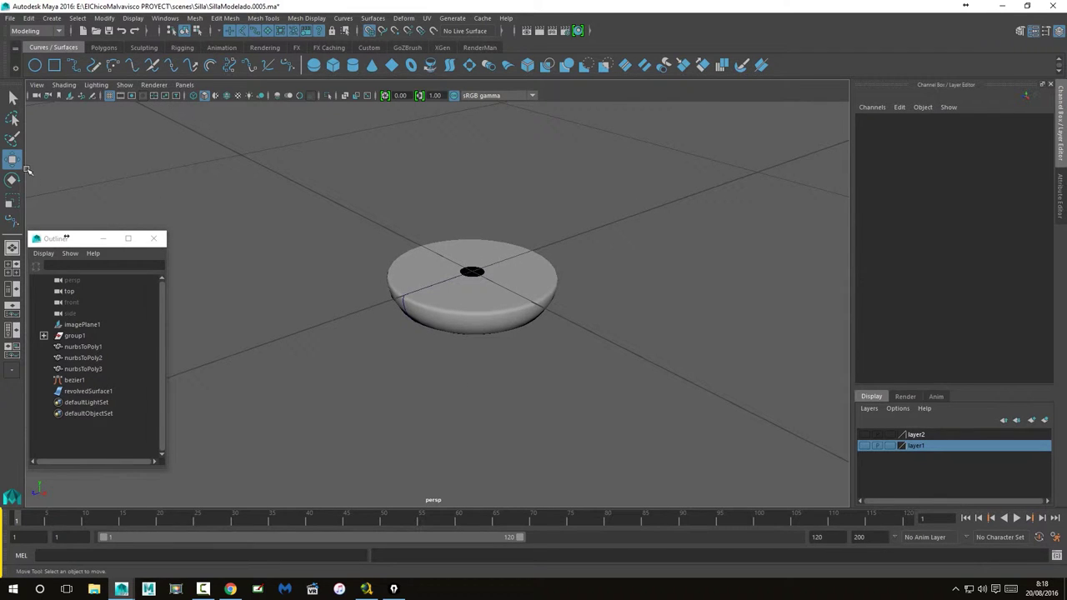
mouse_move(523, 355)
alt+mouse_down()
mouse_move(543, 281)
mouse_move(528, 295)
alt+mouse_up()
mouse_move(435, 174)
alt+mouse_down()
mouse_move(467, 242)
mouse_move(454, 250)
alt+mouse_up()
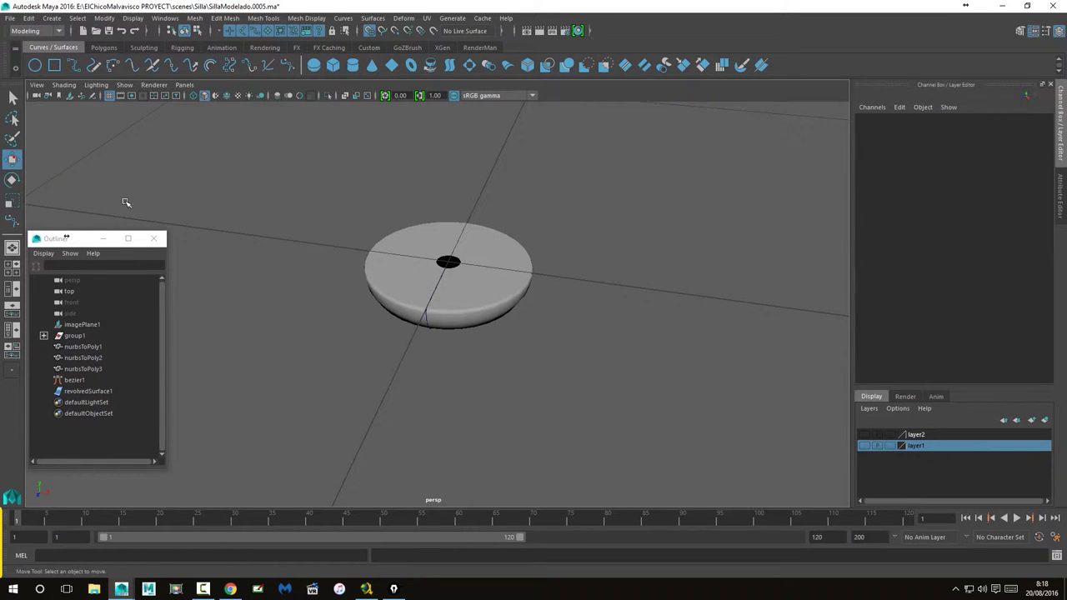
mouse_move(229, 223)
alt+mouse_down()
mouse_move(231, 264)
mouse_move(219, 235)
alt+mouse_up()
Step: Rename bezier1 to C_Tapon and revolvedSurface1 to Nurb_Tapon in the Outliner
click(78, 382)
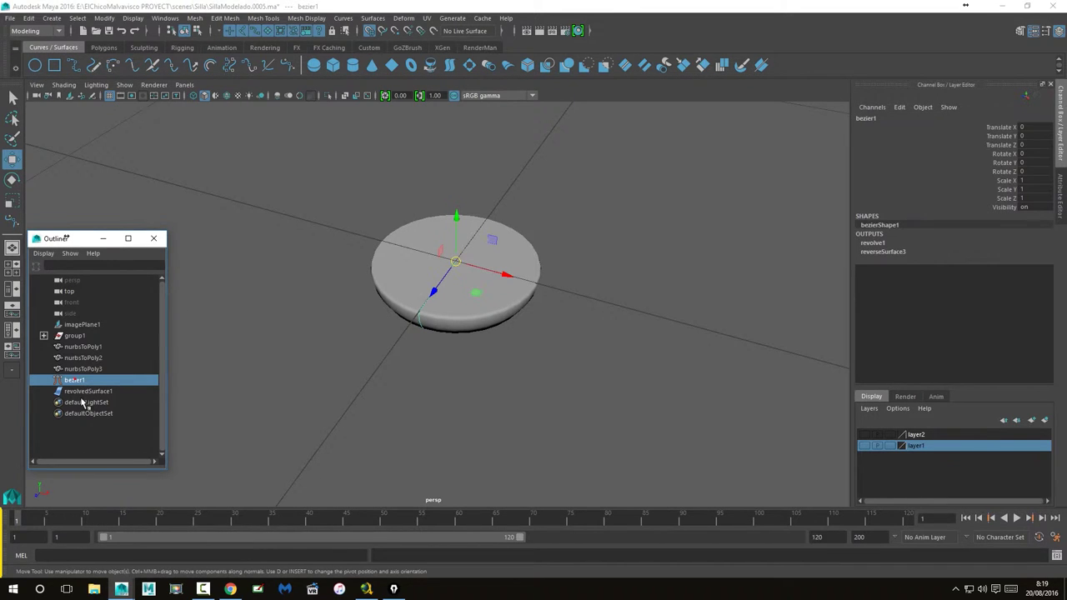
double_click(76, 381)
text(C_Tapon)
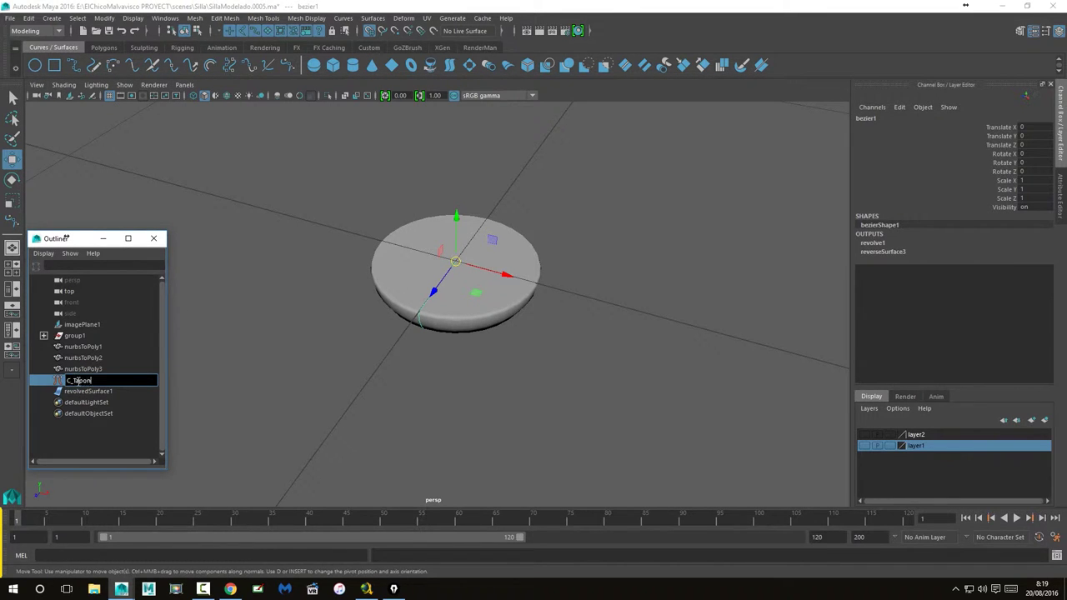
key(Return)
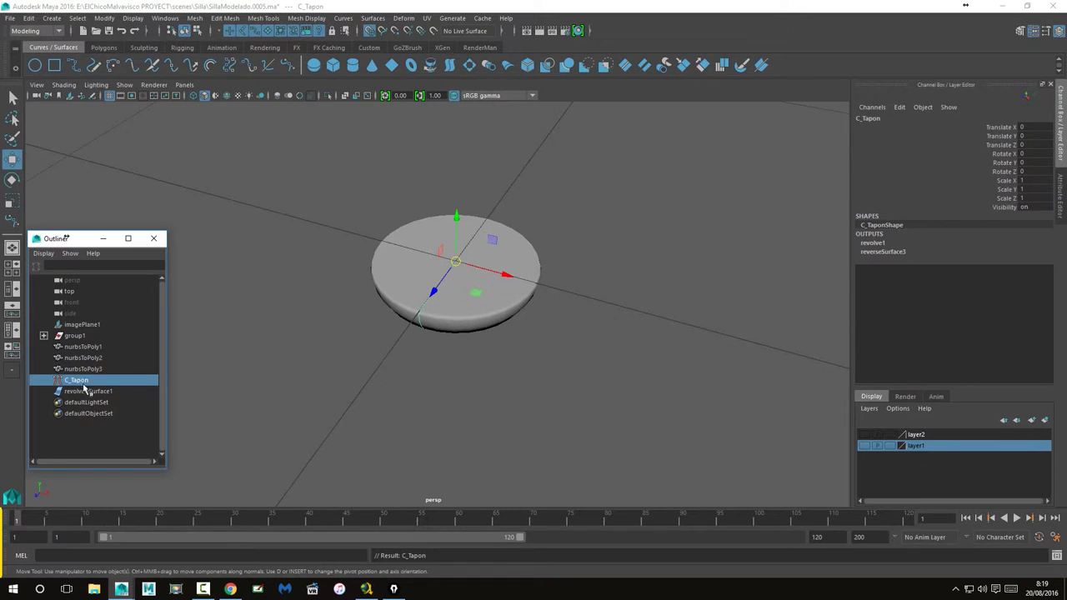
click(83, 391)
double_click(88, 390)
text(N)
key(Return)
Step: Place C_Tapon and Nurb_Tapon inside group1
click(86, 381)
ctrl+click(79, 391)
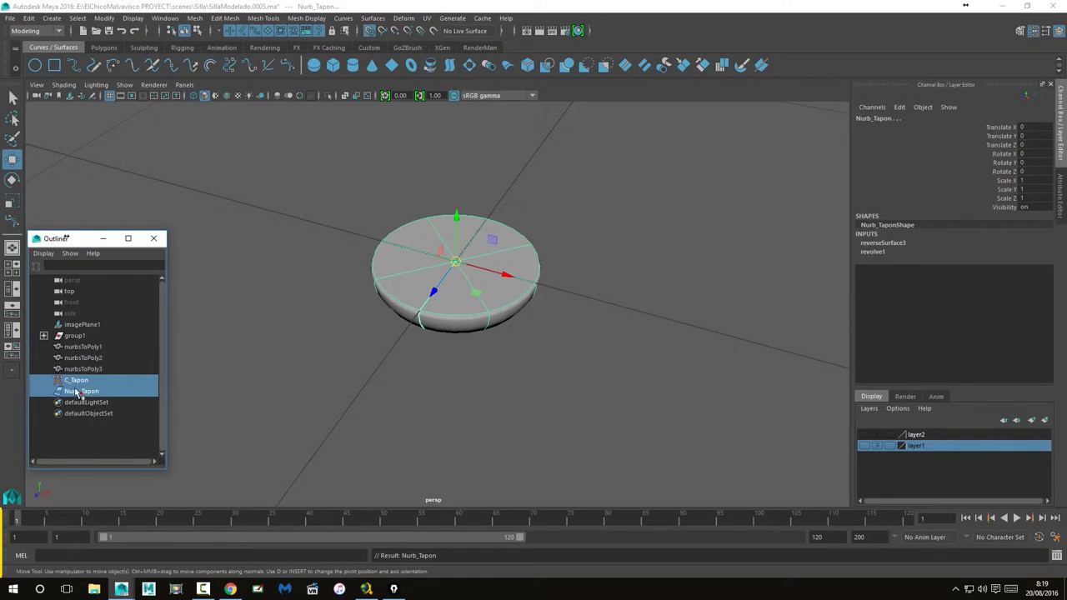
drag(75, 381, 80, 348)
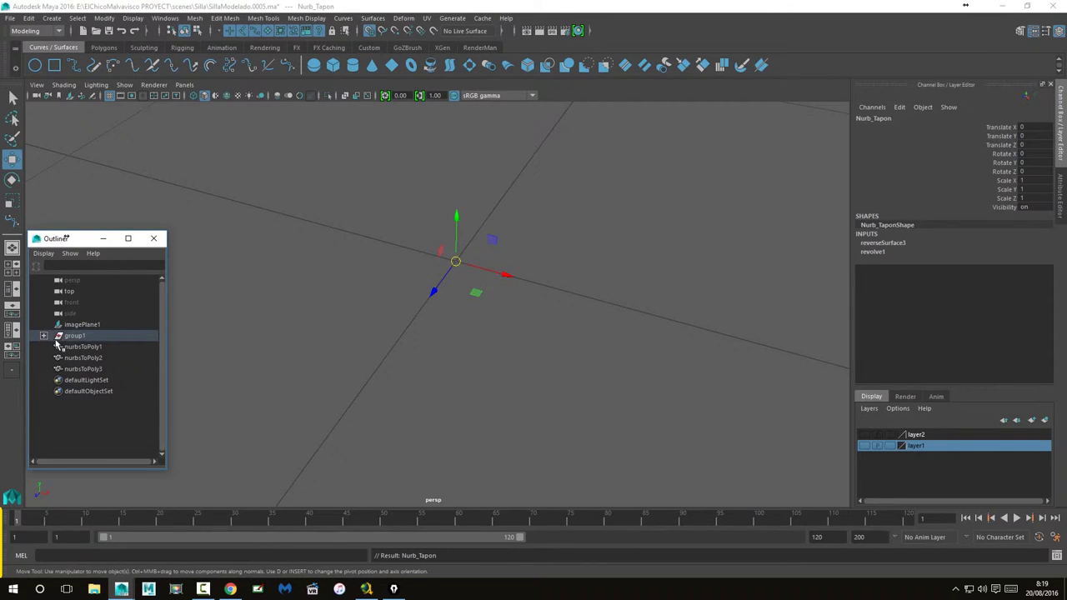
click(44, 336)
scroll(77, 380, down, 1)
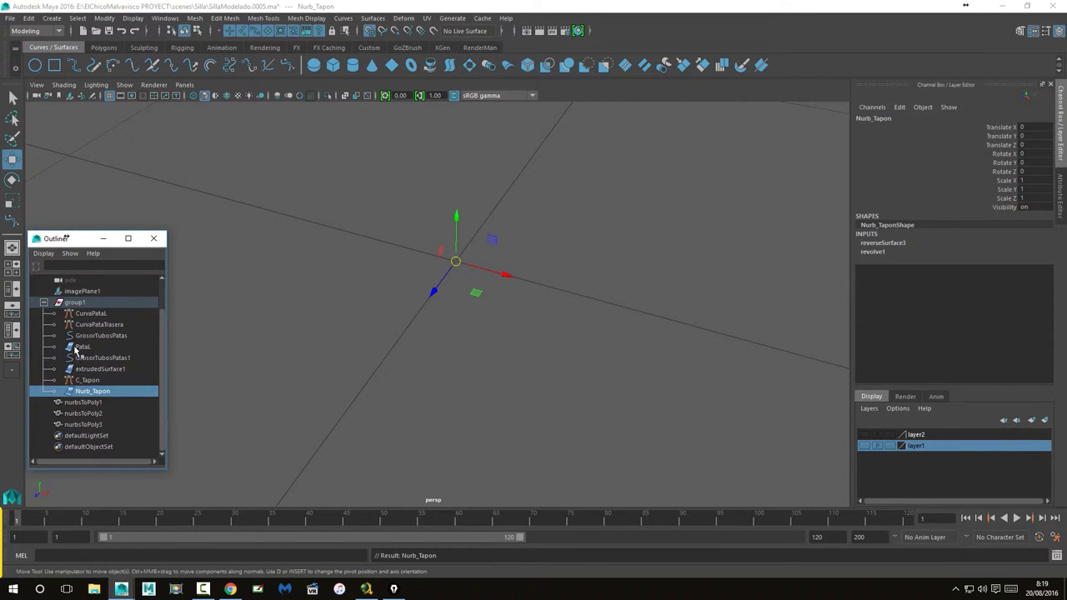
Step: Duplicate Nurb_Tapon and unparent the copy Nurb_Tapon1 to the top level
click(98, 391)
key(ctrl+d)
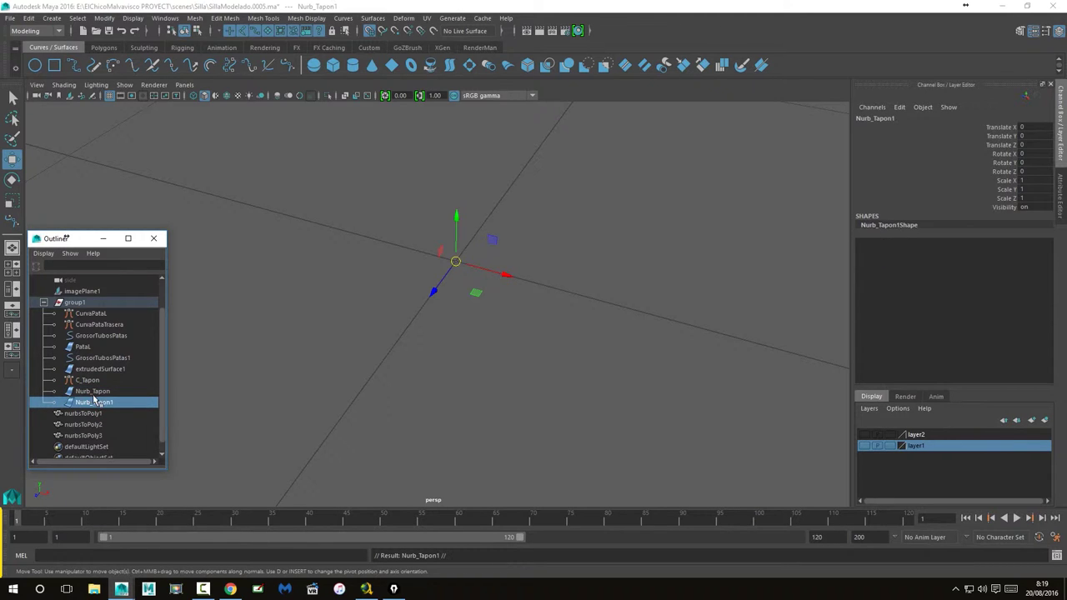
middle_drag(94, 404, 83, 417)
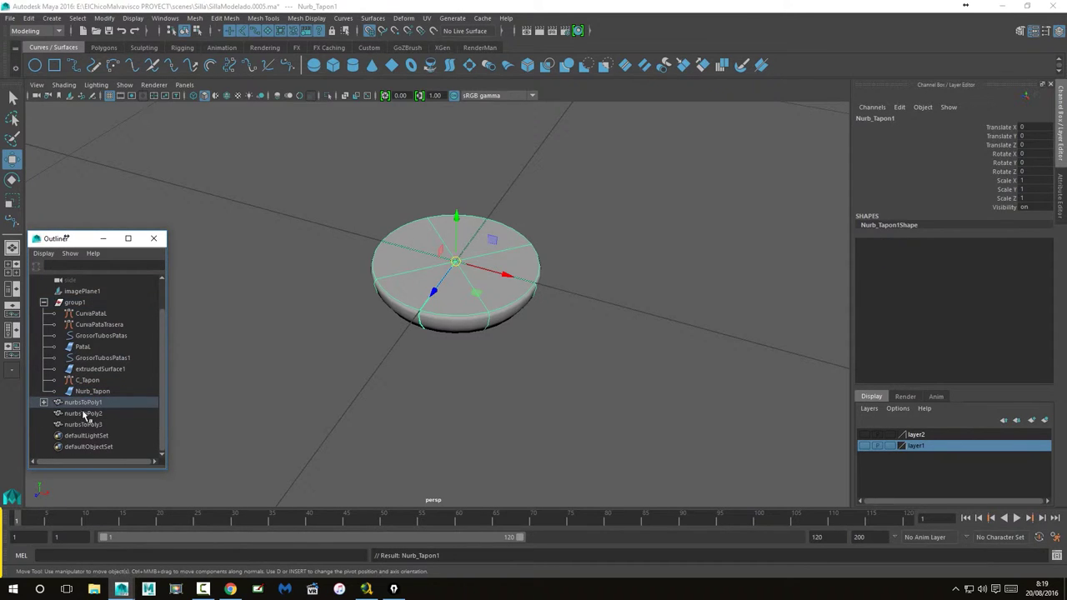
click(44, 402)
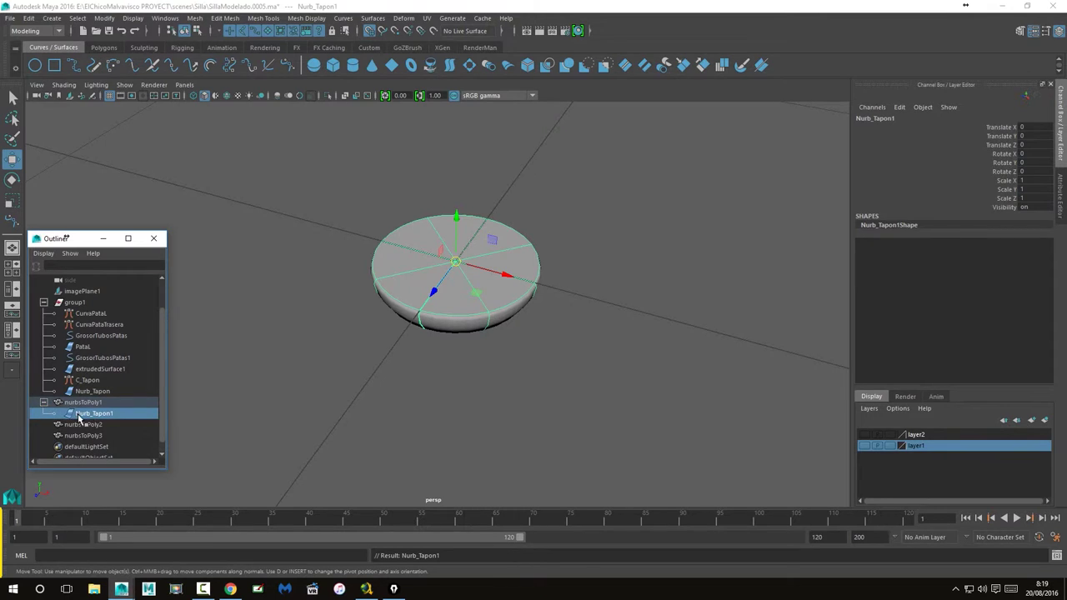
middle_drag(83, 415, 80, 406)
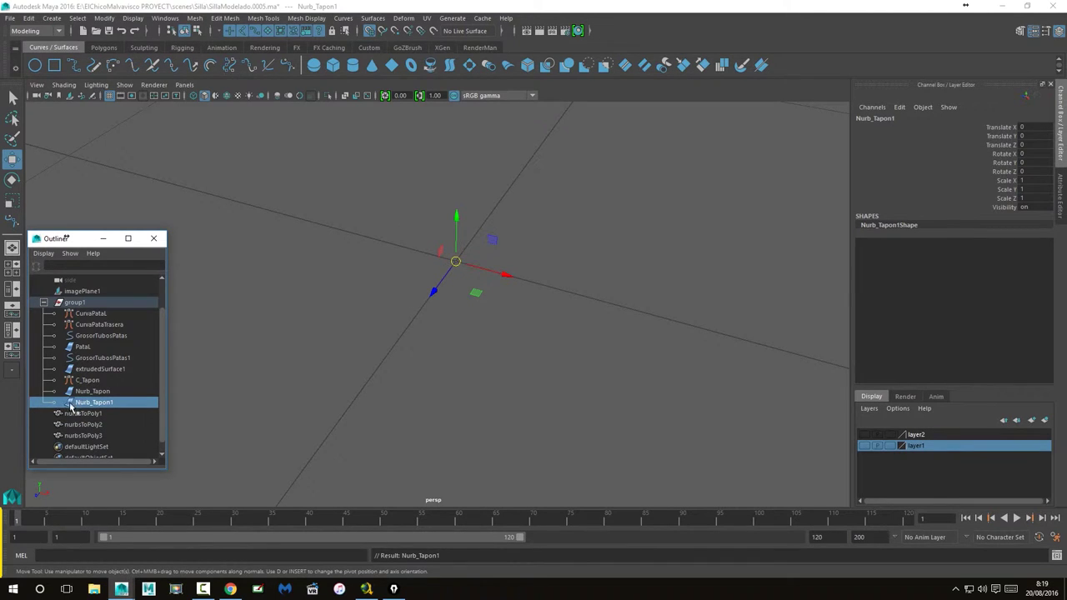
scroll(71, 454, down, 1)
key(shift+p)
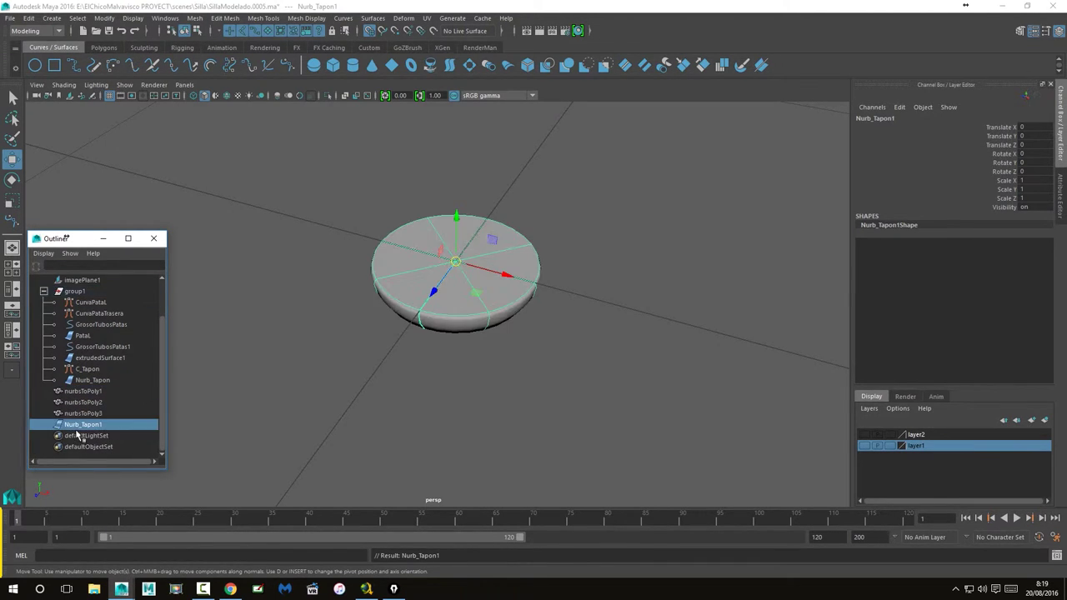
click(43, 292)
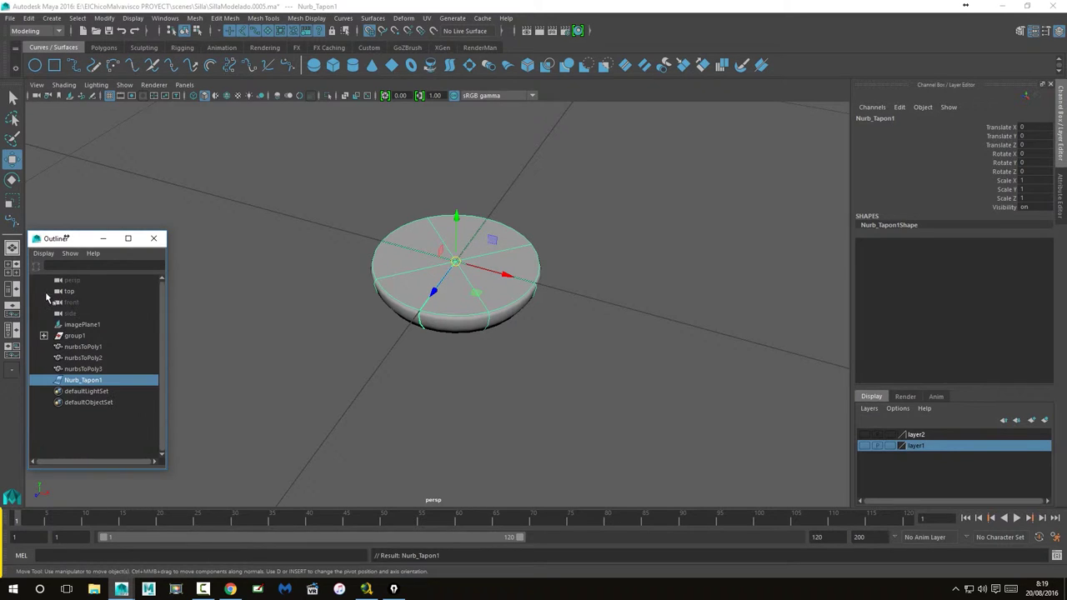
click(530, 430)
mouse_move(554, 423)
alt+mouse_down()
mouse_move(469, 341)
mouse_move(528, 374)
mouse_move(605, 388)
mouse_move(257, 331)
mouse_move(471, 303)
mouse_move(366, 312)
mouse_move(380, 331)
mouse_move(369, 331)
alt+mouse_up()
Step: Move Nurb_Tapon1 along X and Z toward the bottom of the chair leg
scroll(592, 340, up, 3)
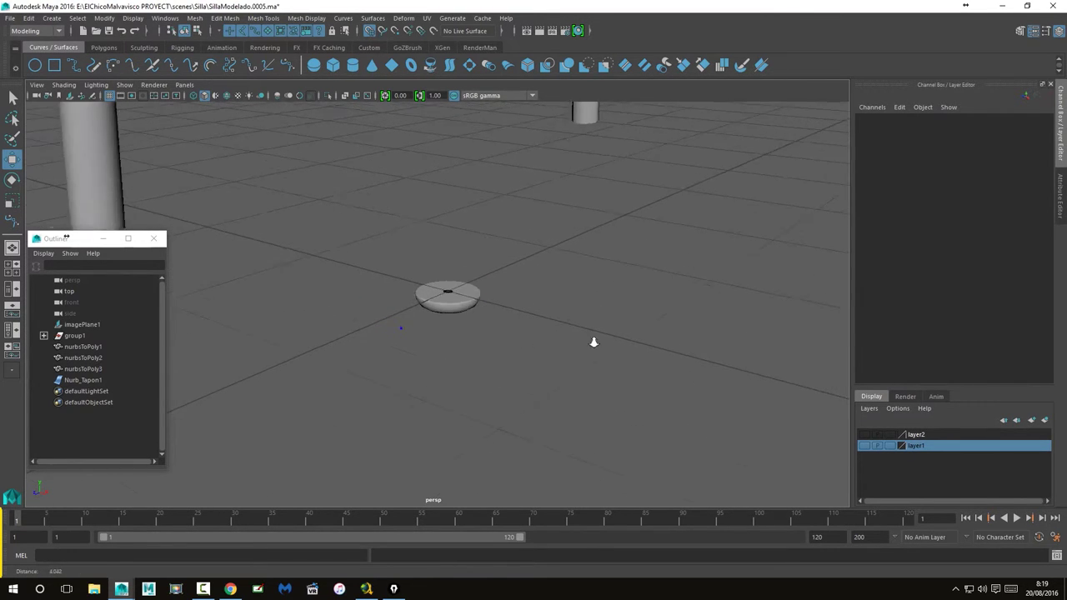
scroll(473, 314, up, 3)
click(450, 306)
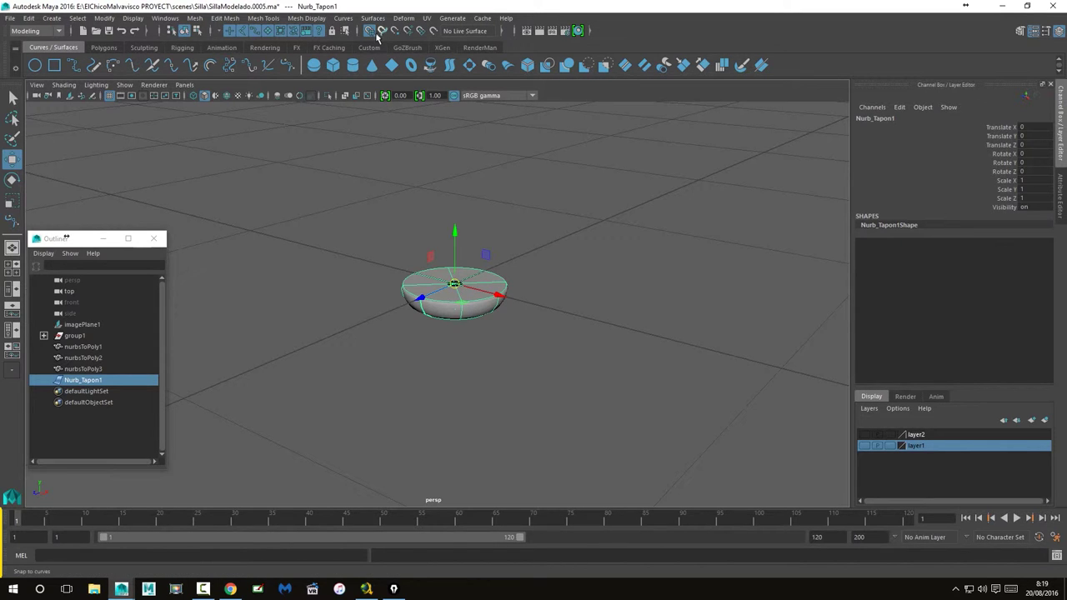
scroll(471, 322, down, 3)
drag(492, 310, 750, 400)
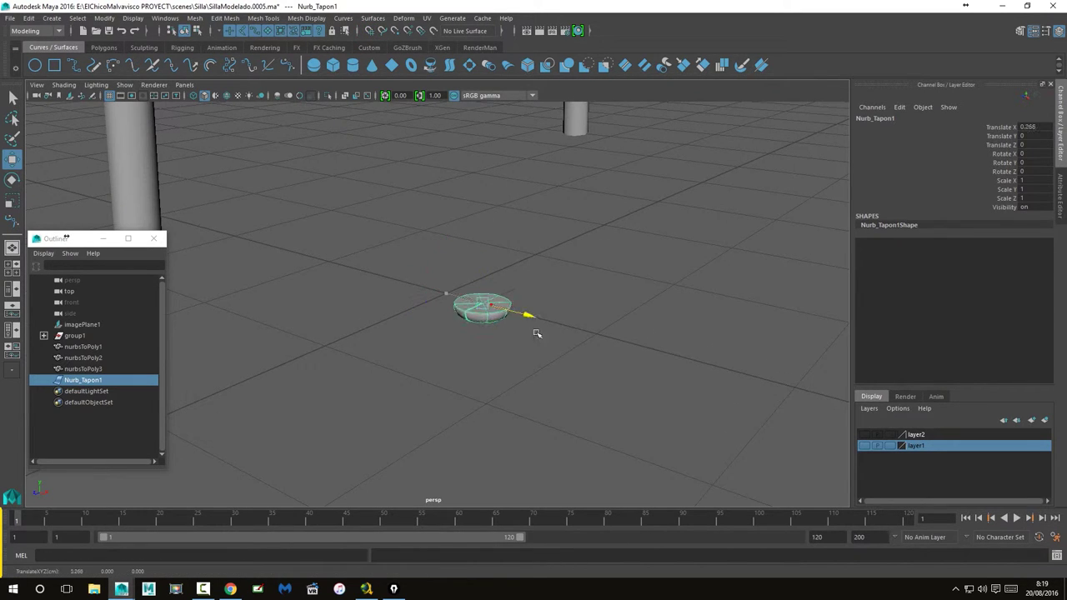
mouse_move(609, 341)
mouse_down()
mouse_move(705, 401)
mouse_move(669, 397)
mouse_move(655, 364)
mouse_move(643, 369)
mouse_up()
drag(550, 203, 517, 200)
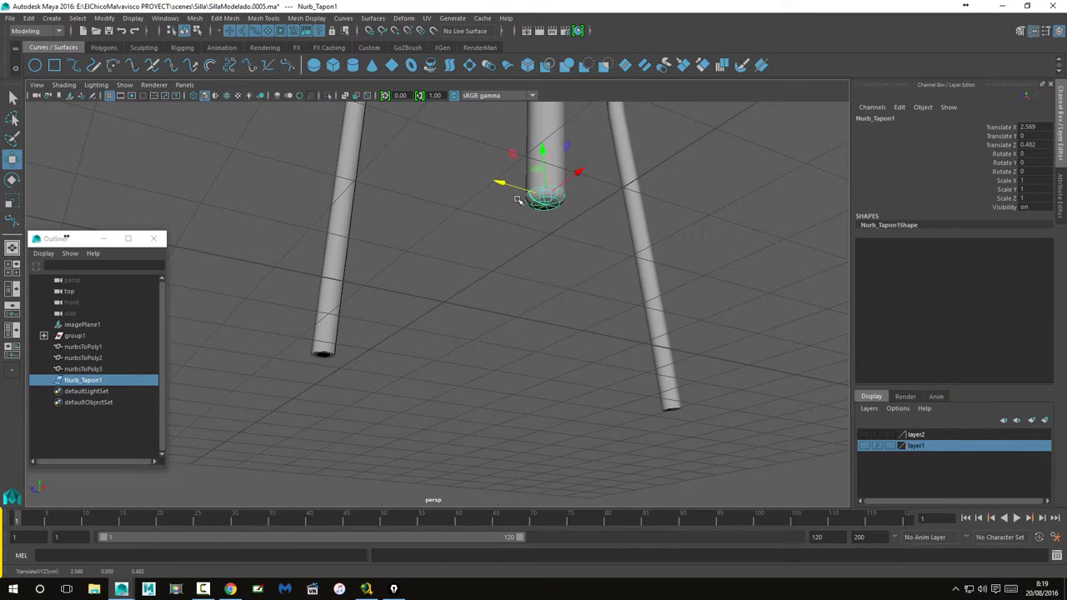
Step: Centre the cap under the leg along Z using the side view
key(space)
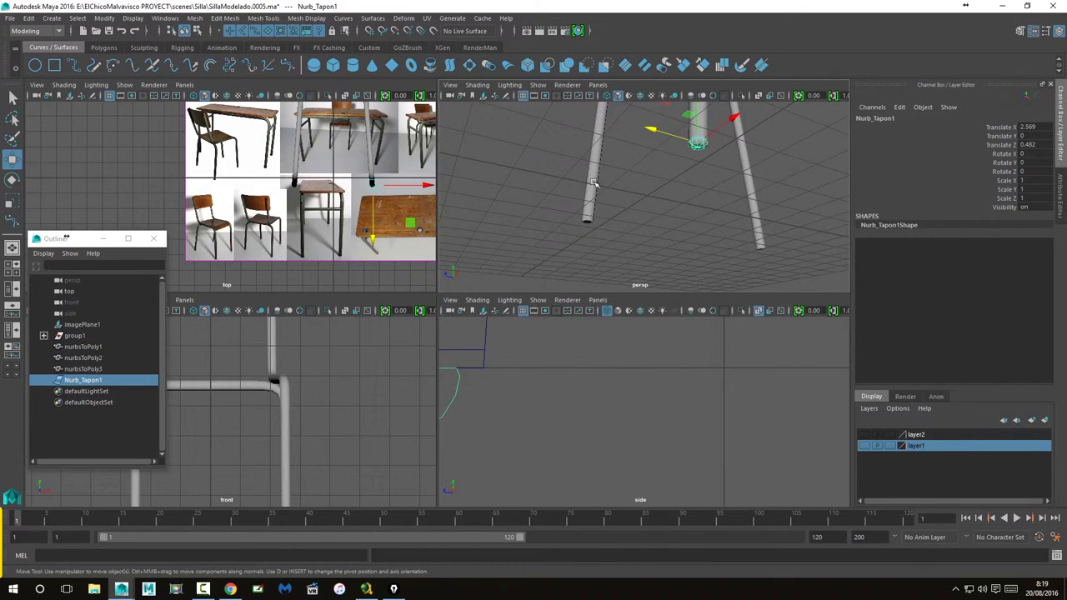
key(space)
key(f)
scroll(380, 307, up, 3)
scroll(385, 310, up, 2)
scroll(385, 310, up, 2)
scroll(500, 327, up, 2)
scroll(524, 331, up, 2)
scroll(427, 351, up, 2)
drag(429, 356, 460, 358)
Step: Centre the cap under the leg along X using the front view
key(space)
key(space)
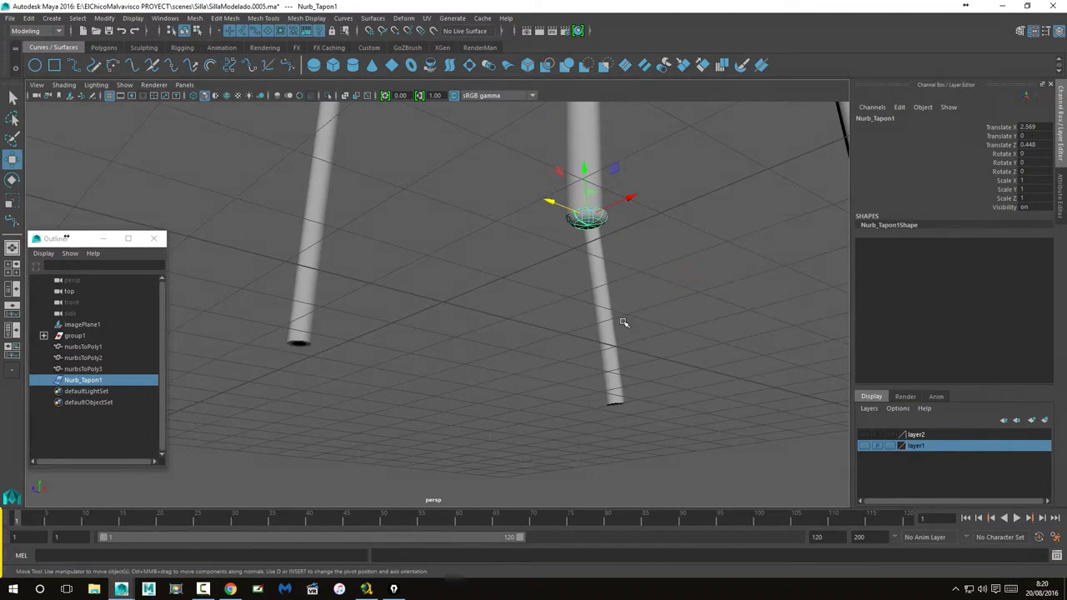
key(space)
key(space)
alt+middle_drag(442, 409, 479, 174)
mouse_move(478, 174)
alt+right_down()
mouse_move(674, 469)
mouse_move(717, 427)
alt+right_up()
key(f)
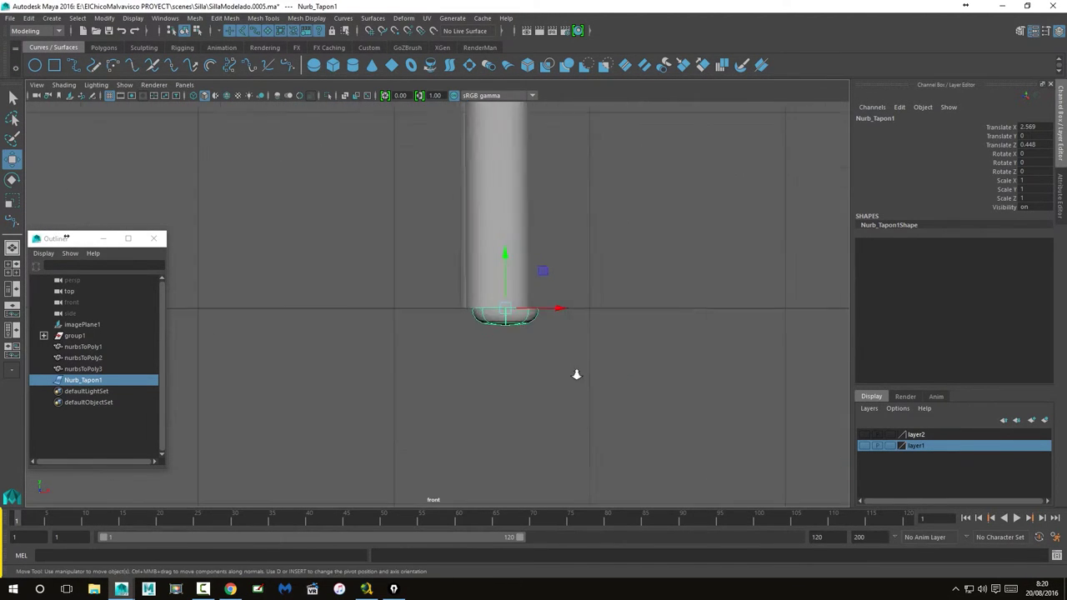
scroll(578, 369, up, 5)
drag(664, 314, 642, 310)
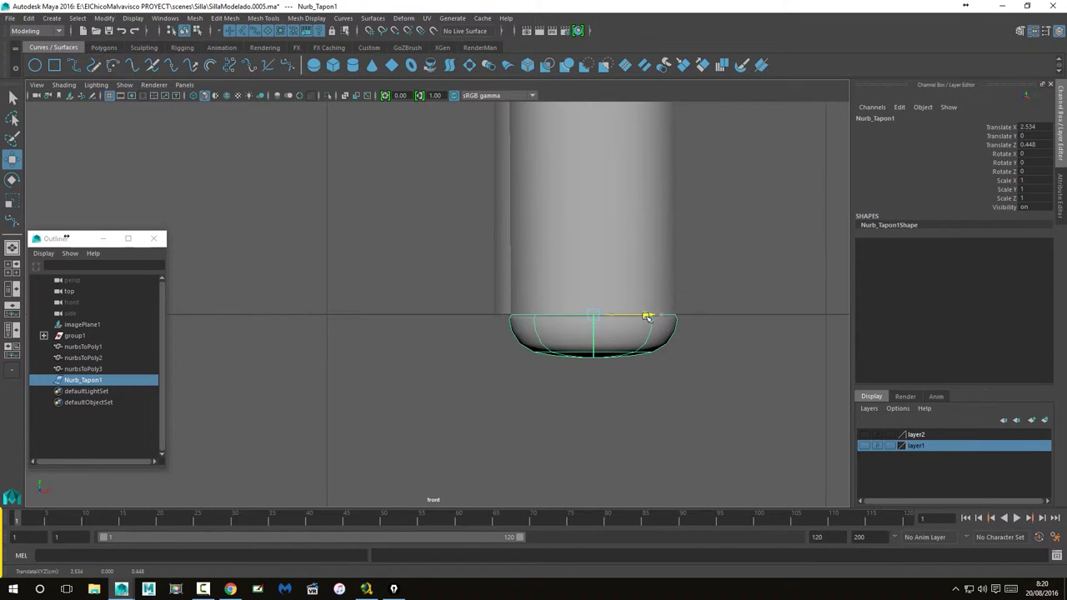
key(space)
key(space)
Step: Scale Nurb_Tapon1 down to about 0.934 to fit the leg tube
click(685, 260)
mouse_move(679, 263)
alt+mouse_down()
mouse_move(592, 301)
mouse_move(626, 291)
alt+mouse_up()
click(579, 295)
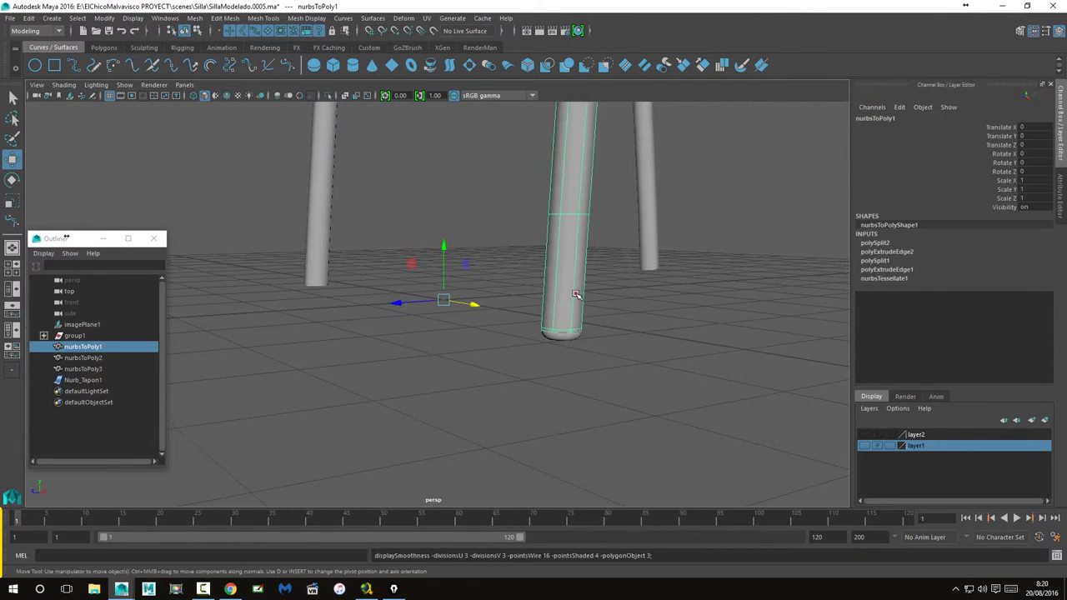
click(635, 356)
mouse_move(612, 376)
alt+right_down()
mouse_move(612, 398)
mouse_move(655, 362)
mouse_move(594, 350)
alt+right_up()
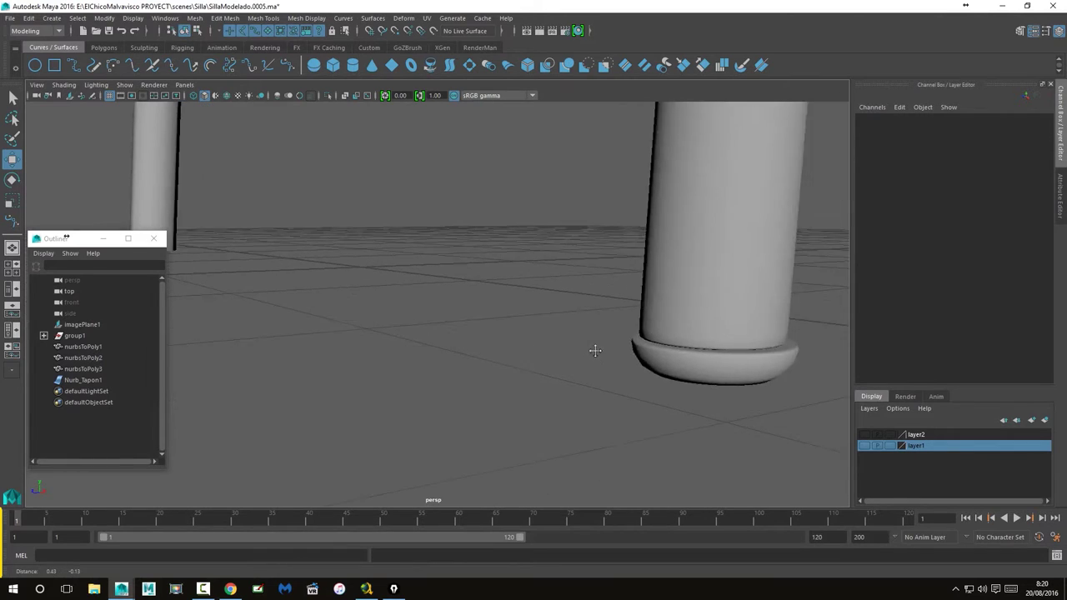
alt+middle_drag(594, 350, 560, 335)
click(559, 336)
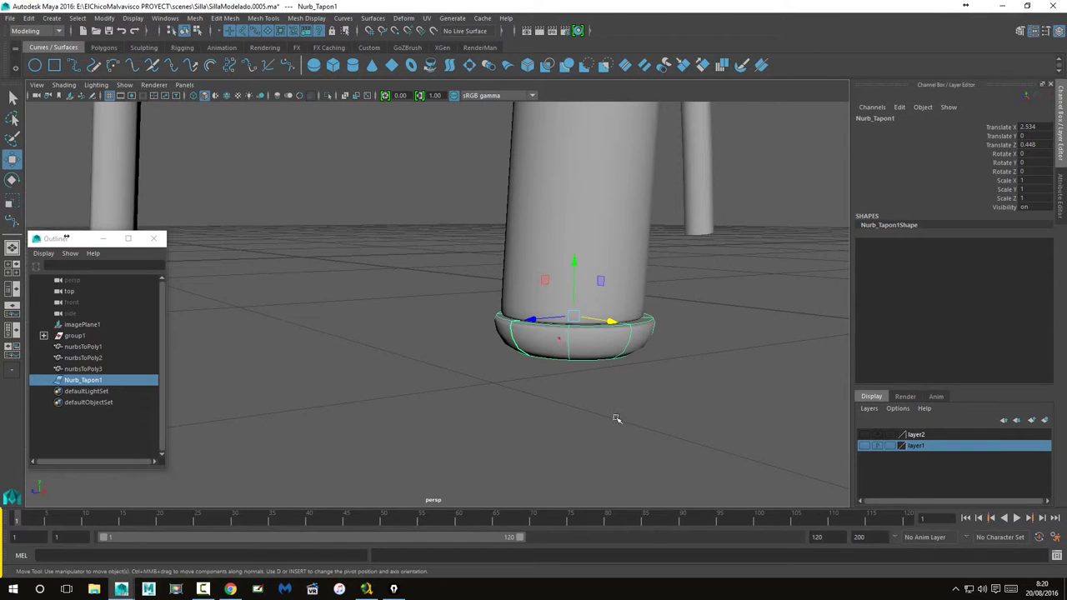
click(12, 200)
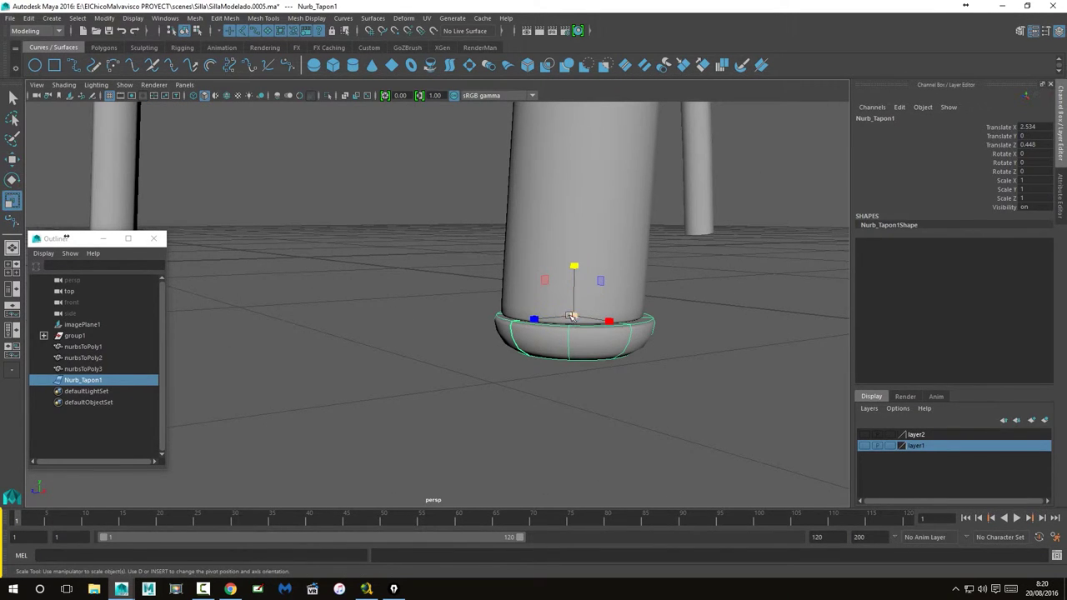
mouse_move(570, 319)
mouse_down()
mouse_move(600, 362)
mouse_move(606, 318)
mouse_move(569, 358)
mouse_move(541, 447)
mouse_move(519, 241)
mouse_up()
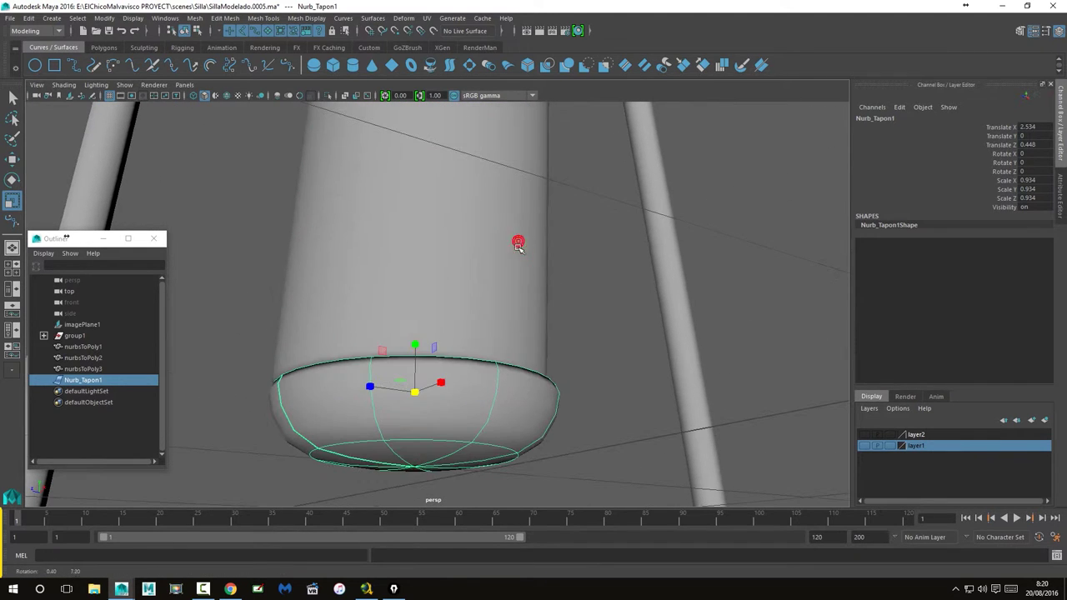
click(507, 261)
alt+right_drag(512, 281, 464, 393)
click(407, 364)
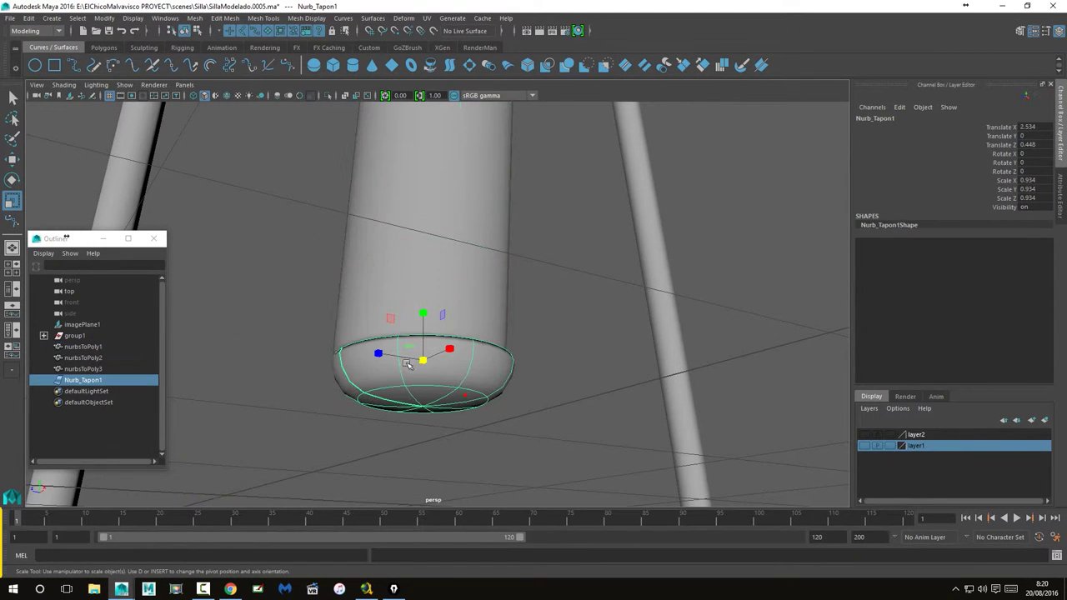
key(space)
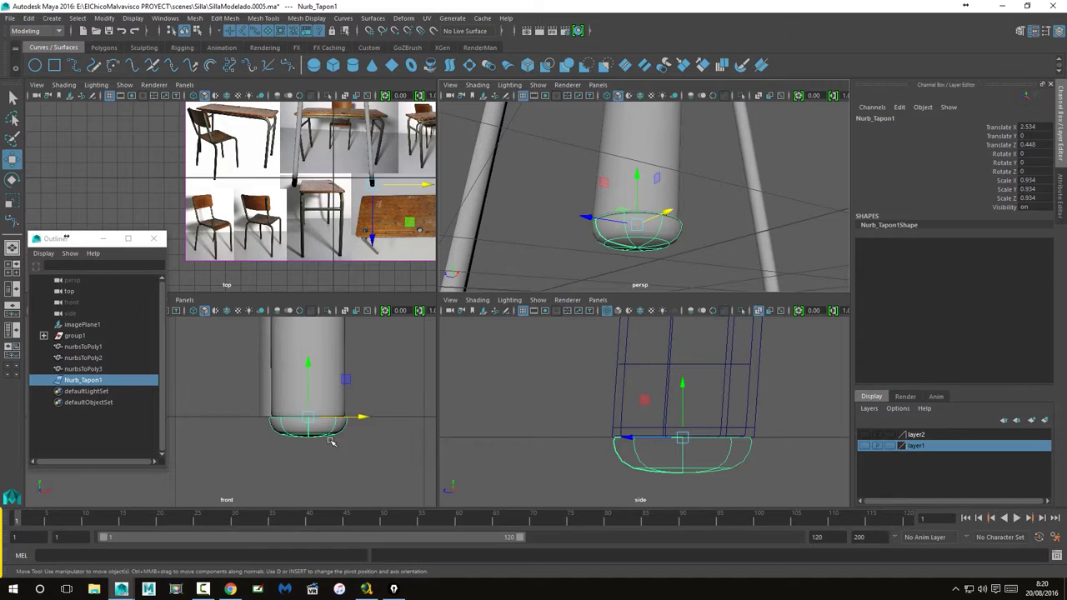
Step: Shrink the cap further to 0.894 scale in the front view
scroll(331, 441, up, 1)
scroll(309, 436, up, 1)
scroll(283, 431, up, 1)
scroll(250, 424, up, 2)
alt+middle_drag(239, 420, 196, 436)
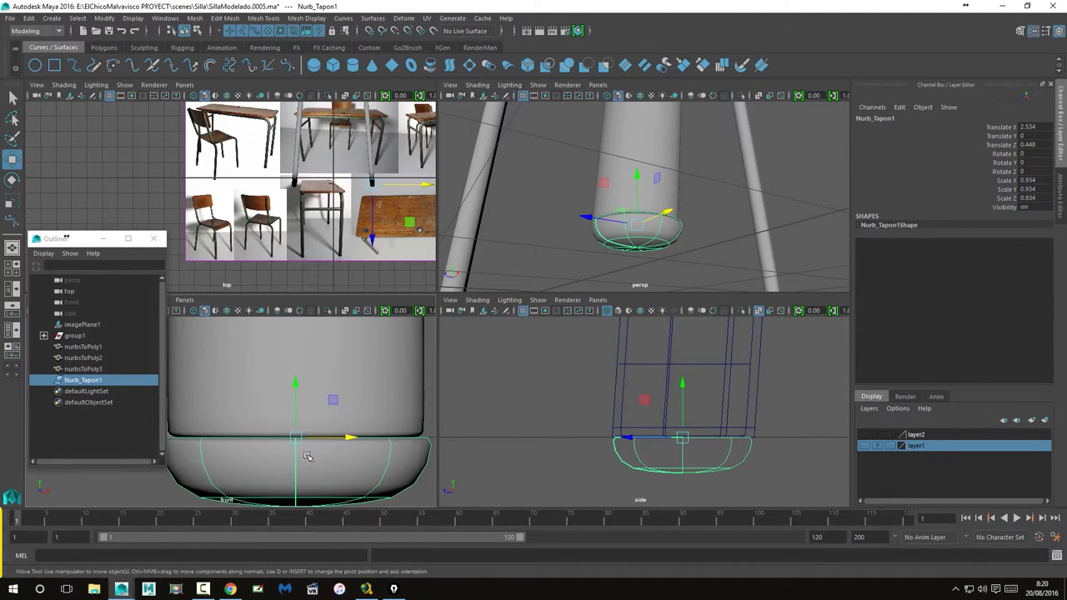
click(12, 200)
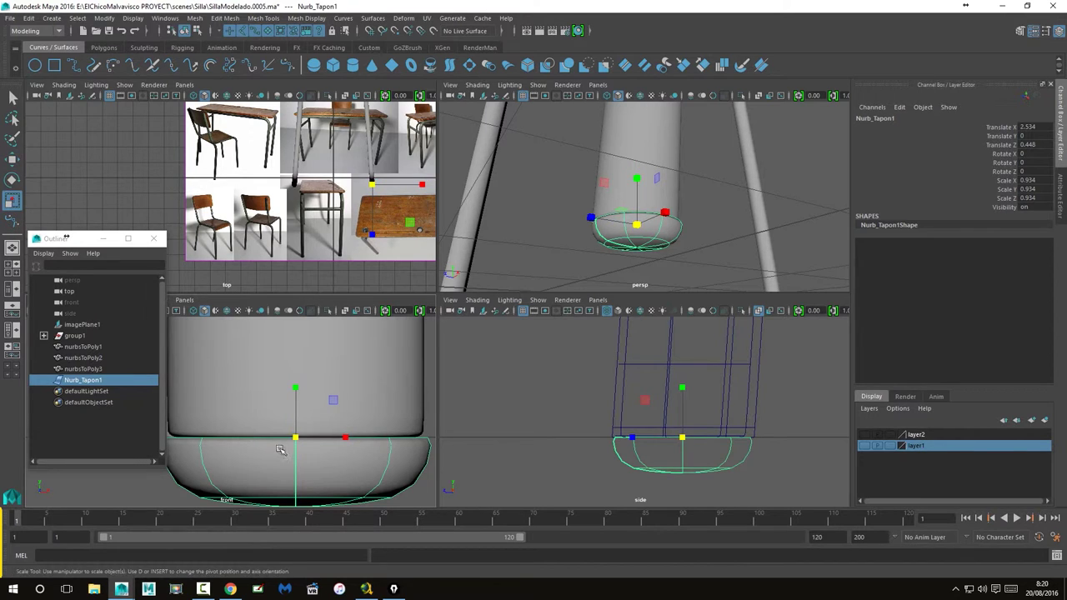
drag(308, 440, 288, 442)
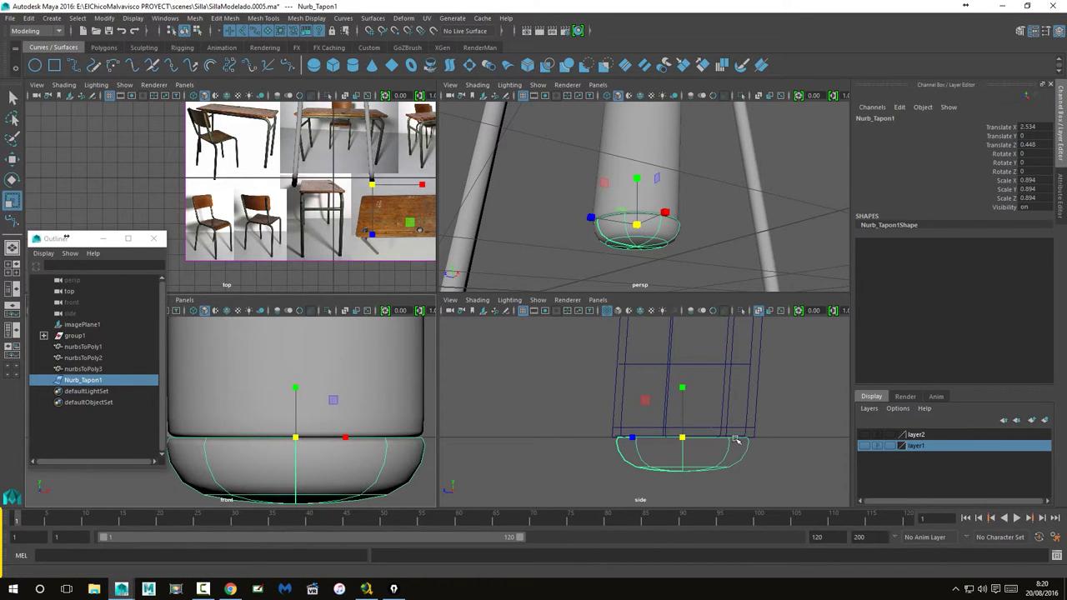
Step: Nudge the cap slightly along Z with the Move tool
scroll(719, 416, up, 2)
scroll(725, 440, up, 2)
scroll(733, 434, up, 2)
scroll(681, 410, up, 2)
click(11, 158)
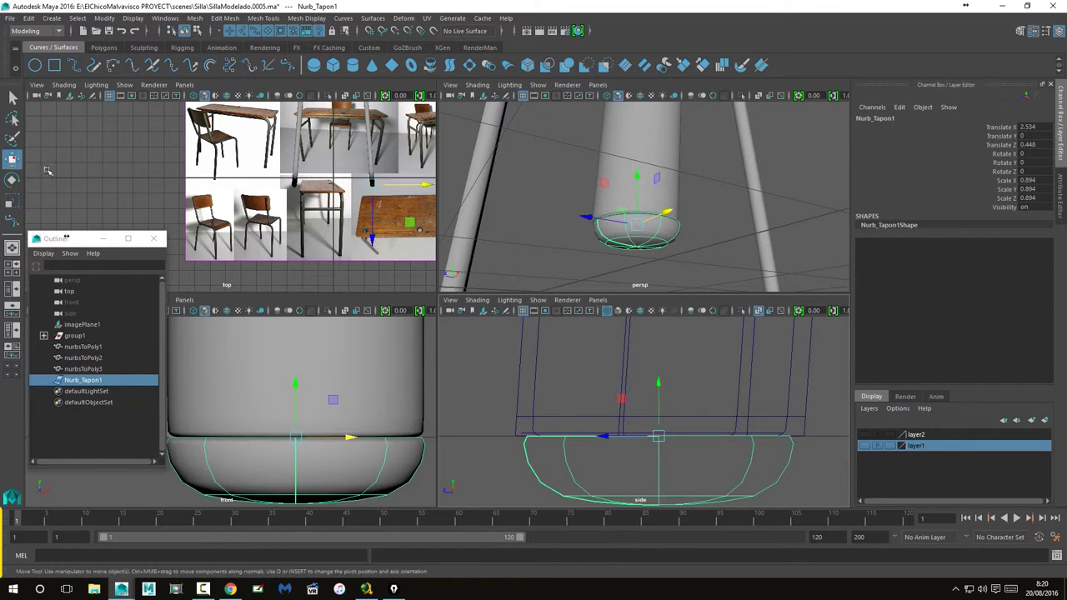
drag(612, 435, 607, 436)
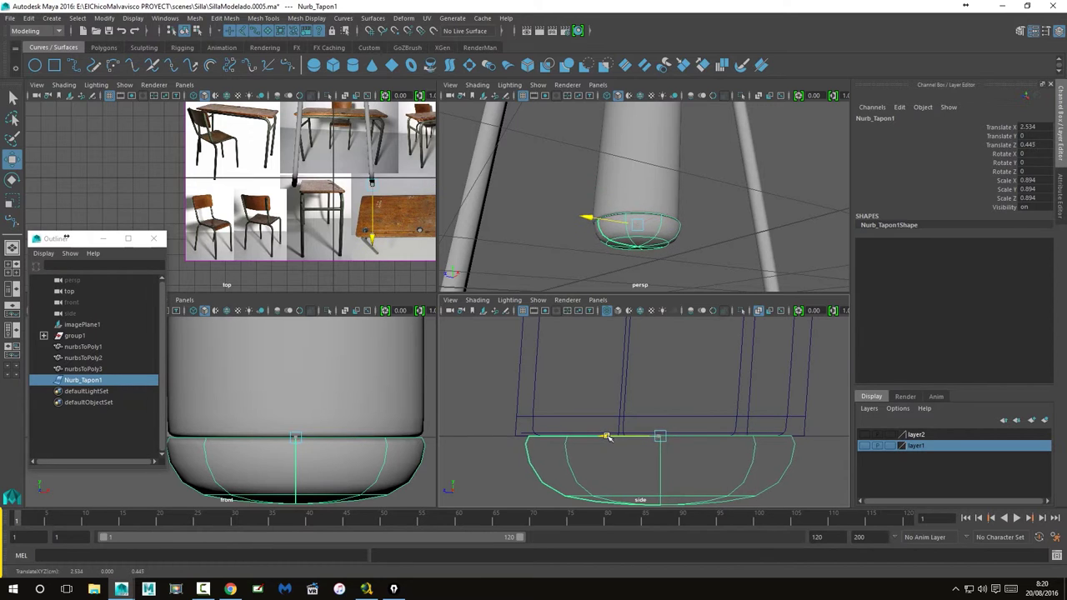
Step: Shift the cap along Z again, checking fit in a maximized perspective view
click(719, 253)
alt+drag(719, 253, 640, 242)
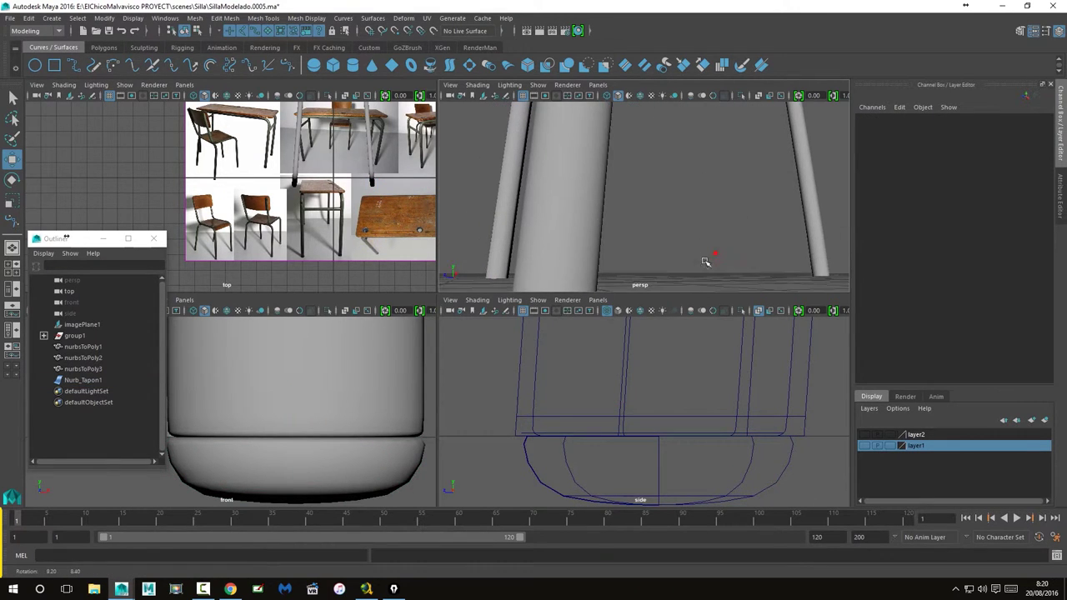
click(606, 223)
middle_drag(608, 219, 615, 202)
click(615, 201)
mouse_move(684, 237)
alt+mouse_down()
mouse_move(726, 239)
mouse_move(700, 224)
mouse_move(534, 220)
mouse_move(692, 229)
alt+mouse_up()
key(space)
mouse_move(628, 305)
alt+mouse_down()
mouse_move(486, 343)
mouse_move(540, 336)
mouse_move(550, 326)
mouse_move(536, 309)
mouse_move(519, 324)
mouse_move(533, 327)
alt+mouse_up()
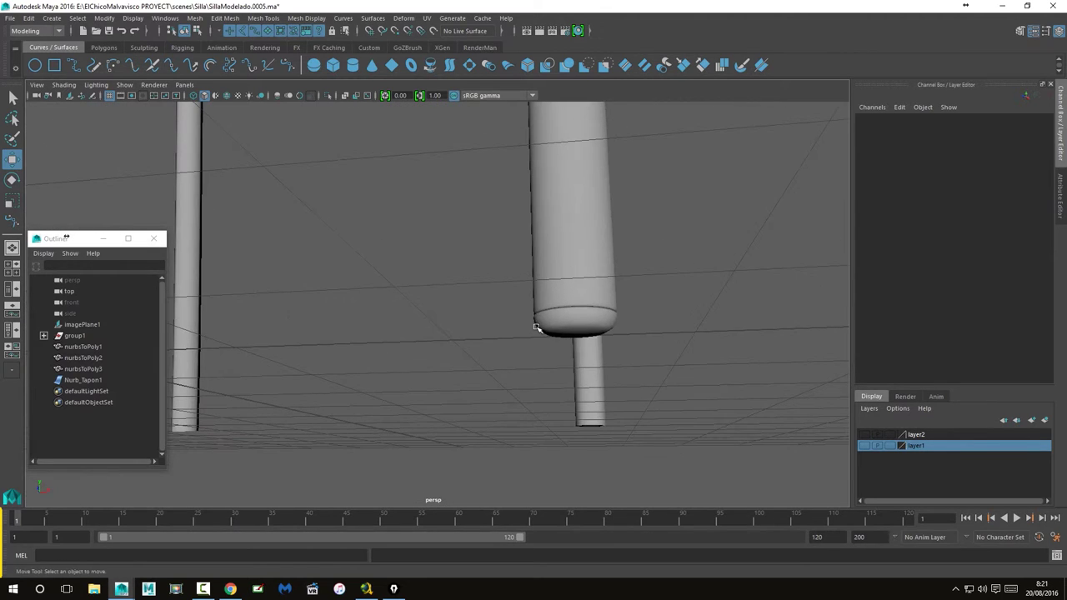
Step: Convert Nurb_Tapon1 to a quad polygon mesh via NURBS to Polygons options
click(562, 325)
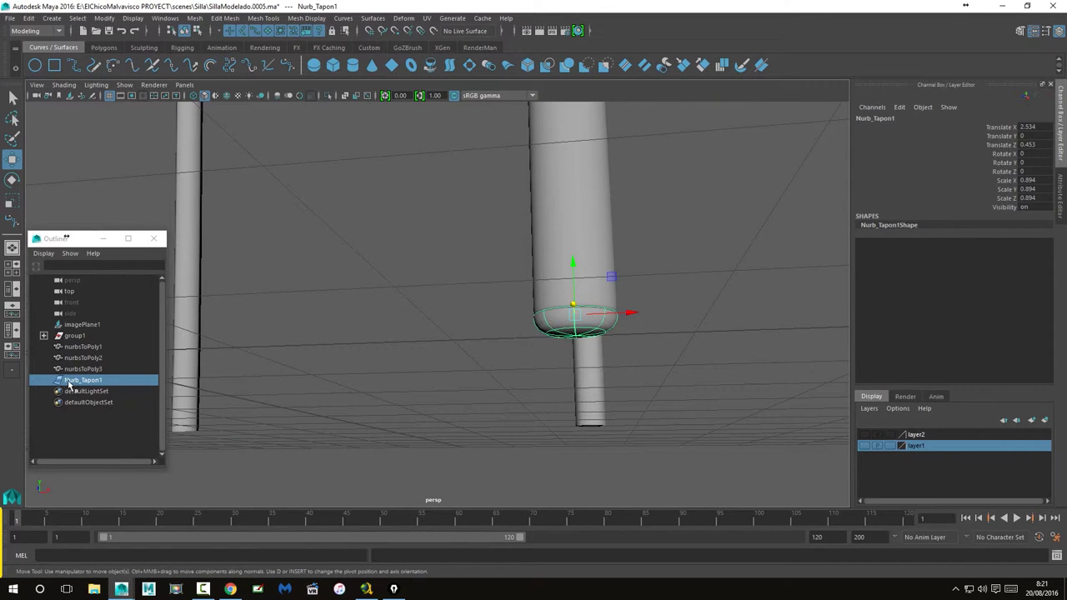
click(165, 18)
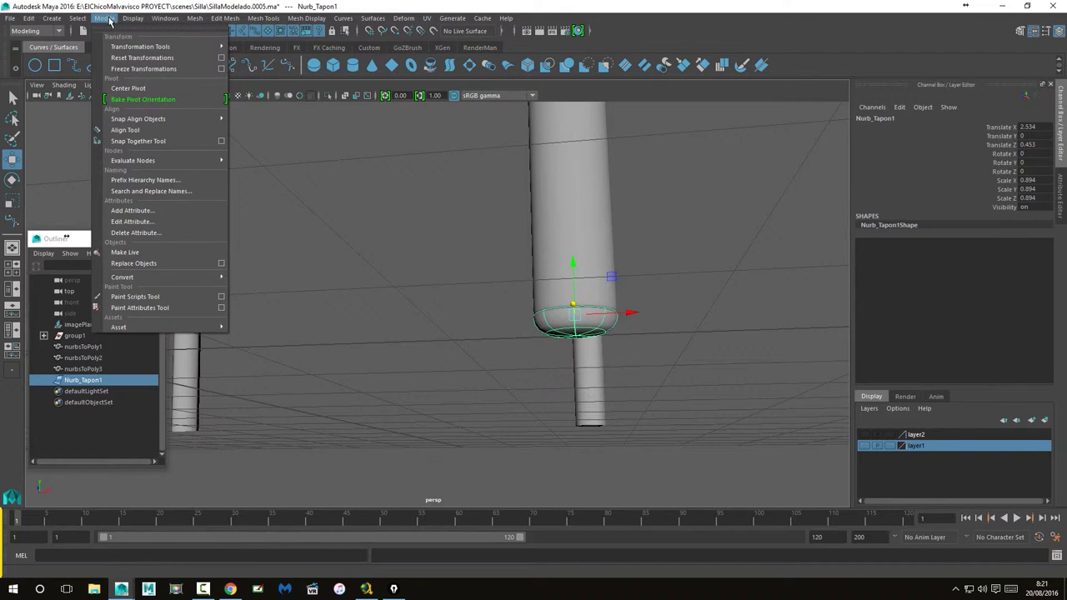
mouse_move(122, 276)
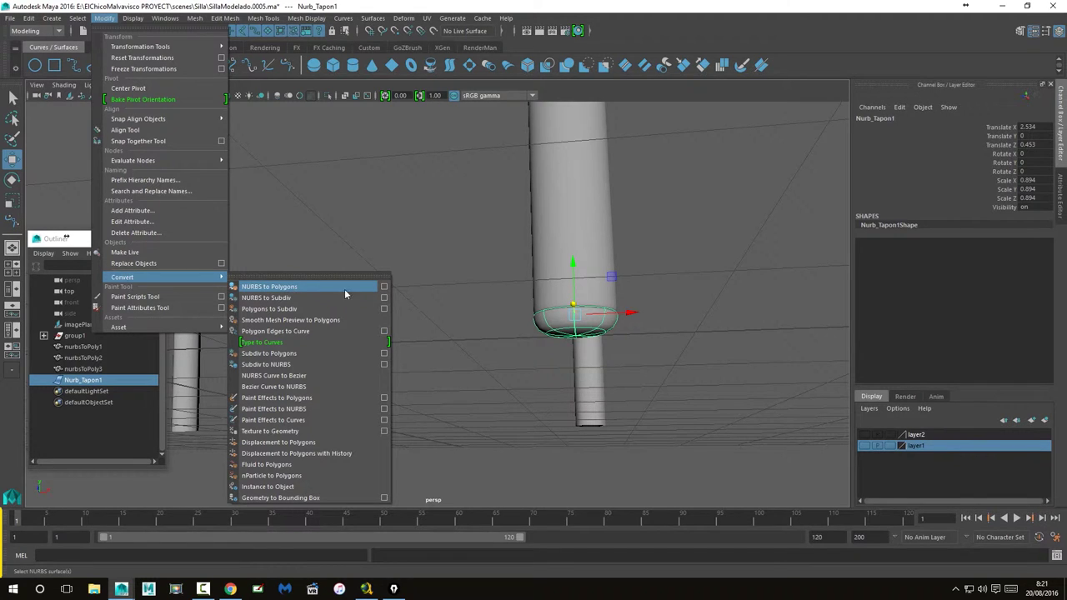
click(384, 288)
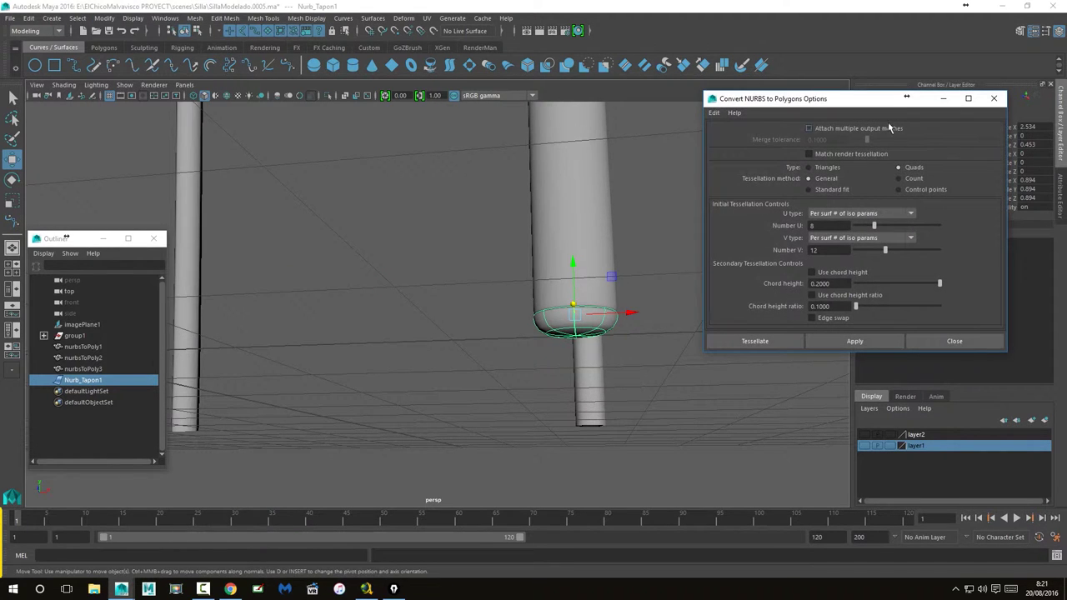
drag(877, 111, 264, 225)
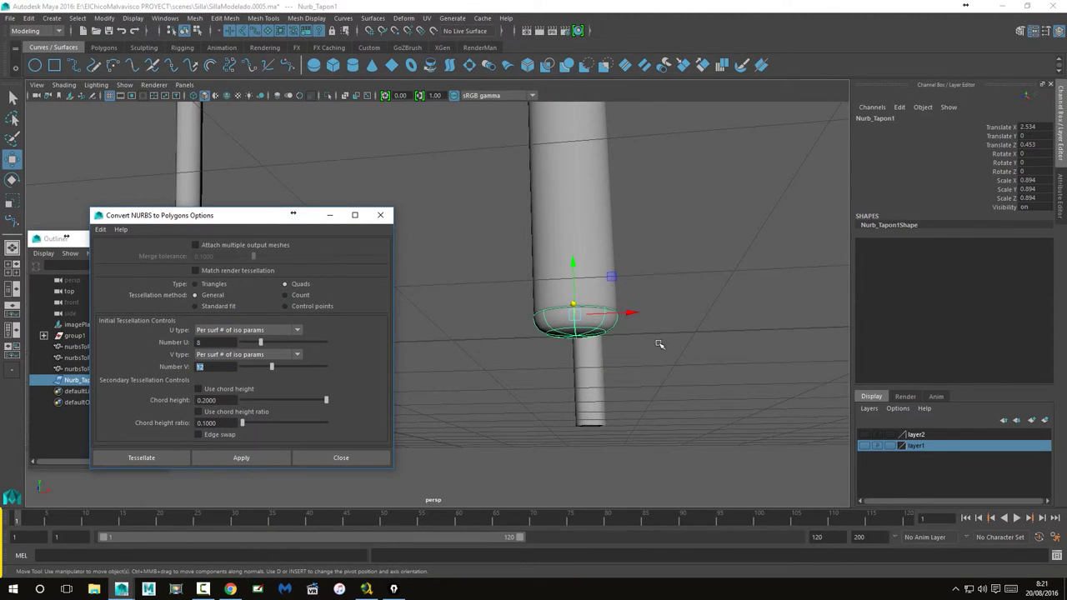
scroll(671, 359, up, 3)
alt+drag(679, 364, 662, 374)
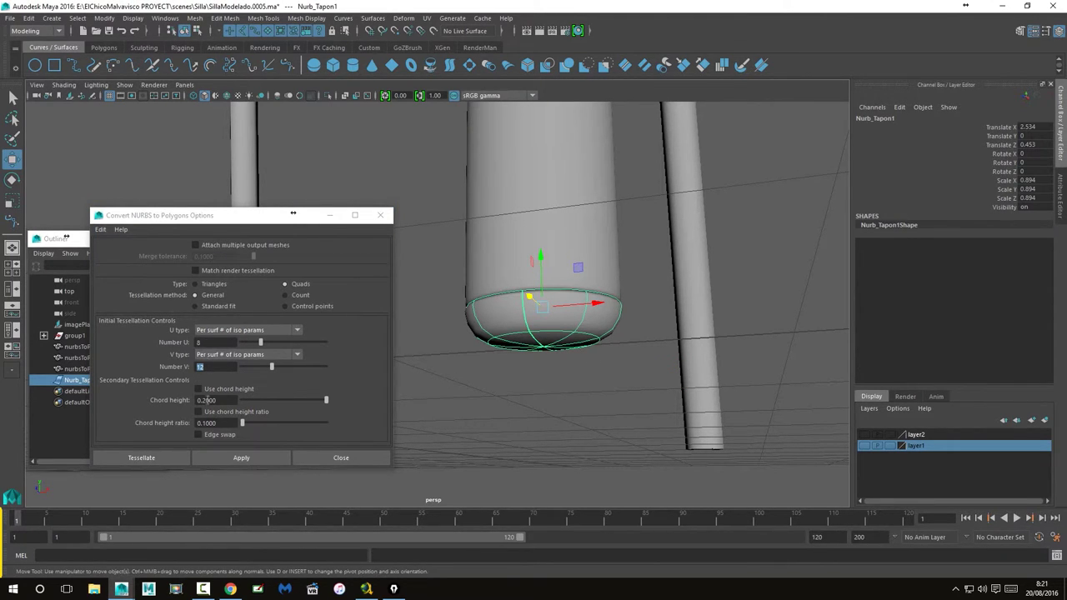
click(237, 460)
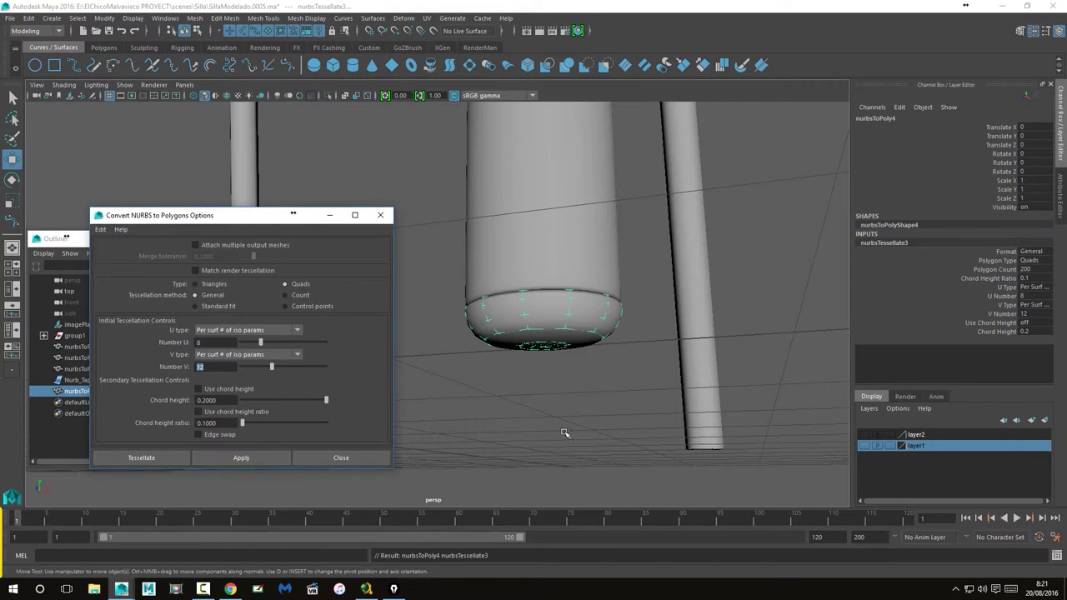
drag(236, 223, 829, 254)
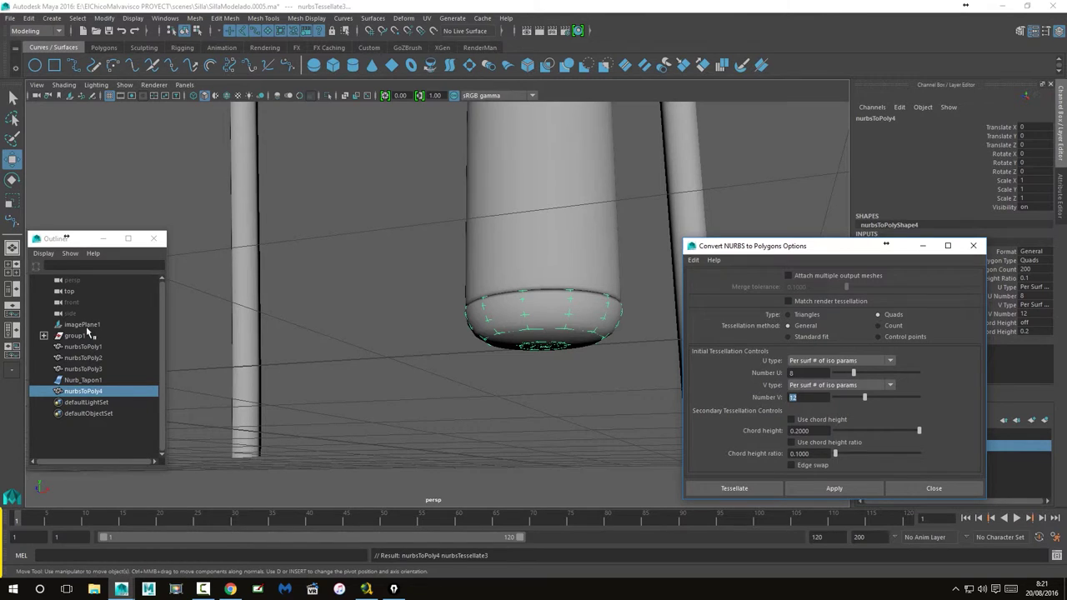
Step: Hide the original Nurb_Tapon1 and inspect the polygon cap nurbsToPoly4
click(84, 380)
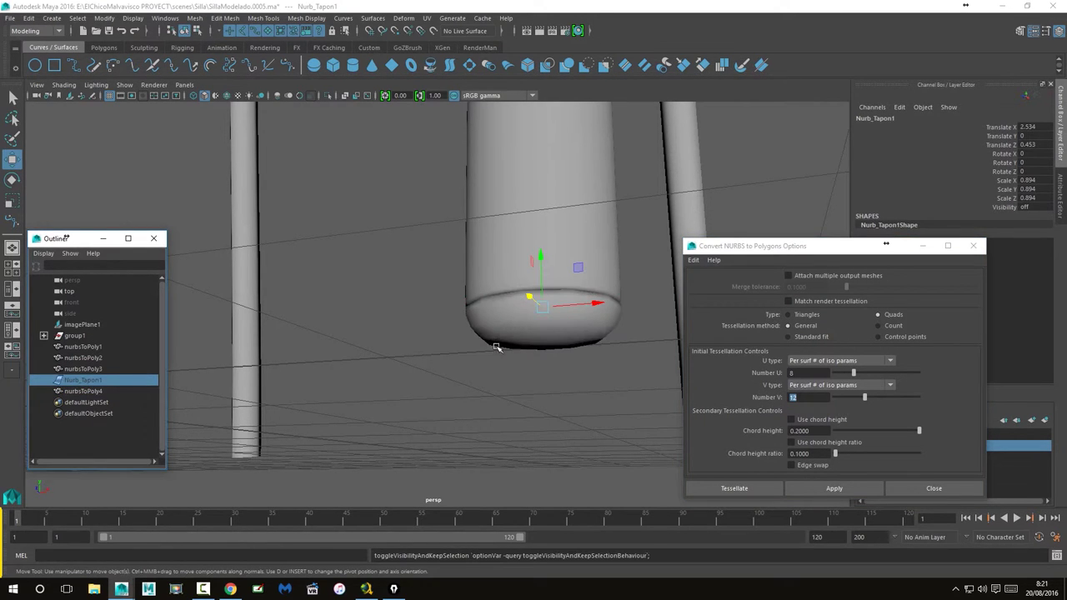
key(ctrl+z)
mouse_move(545, 384)
alt+mouse_down()
mouse_move(538, 322)
mouse_move(550, 241)
mouse_move(545, 428)
mouse_move(561, 354)
mouse_move(531, 343)
alt+mouse_up()
click(564, 255)
mouse_move(531, 343)
alt+right_down()
mouse_move(508, 345)
mouse_move(829, 360)
alt+right_up()
click(495, 307)
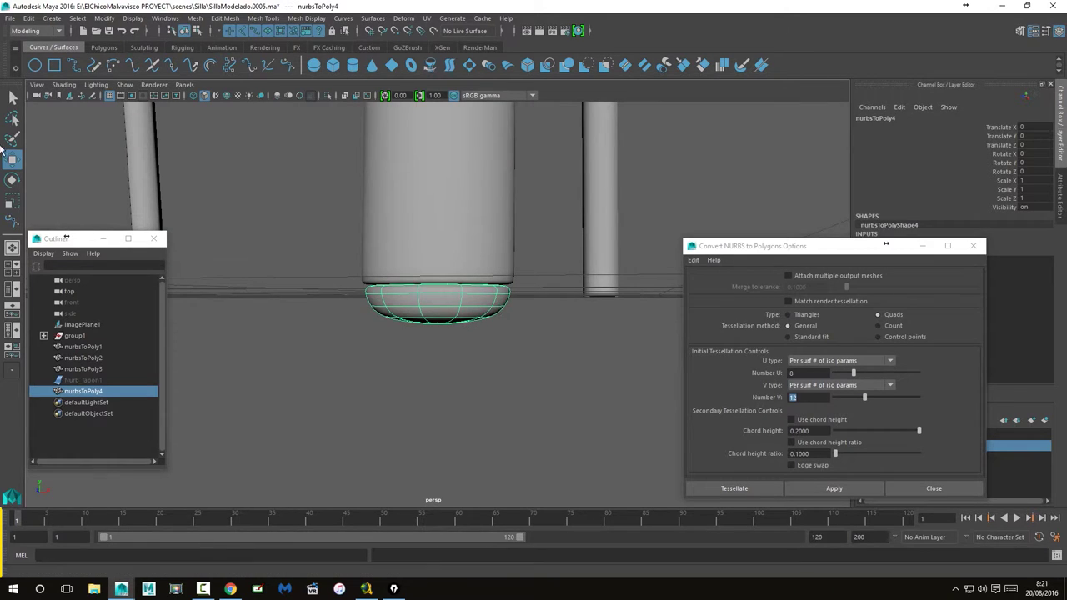
Step: Center the pivot on the polygon cap nurbsToPoly4
click(11, 200)
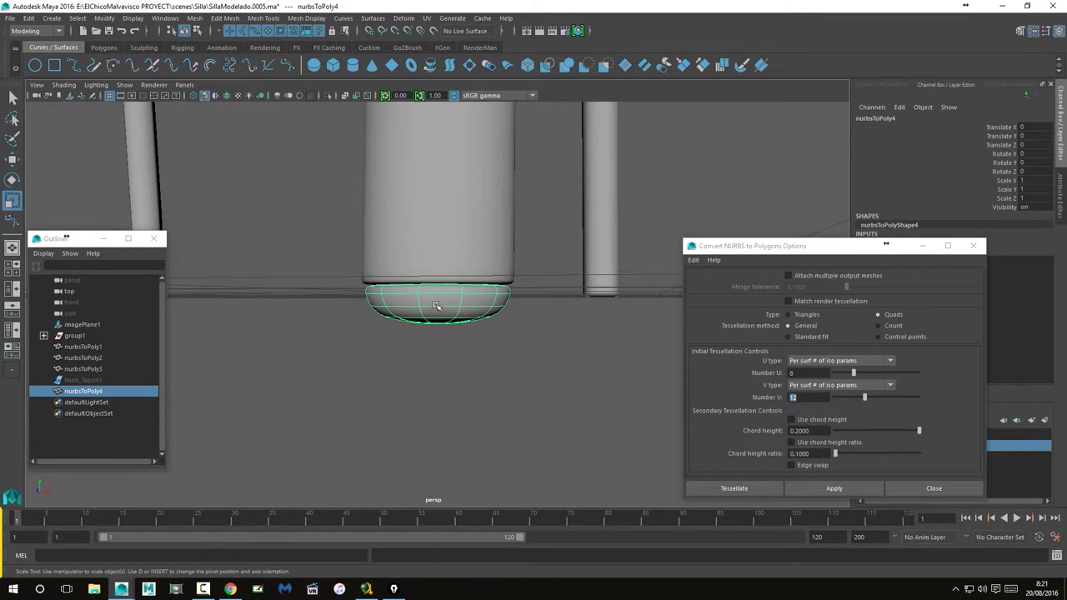
scroll(488, 305, down, 3)
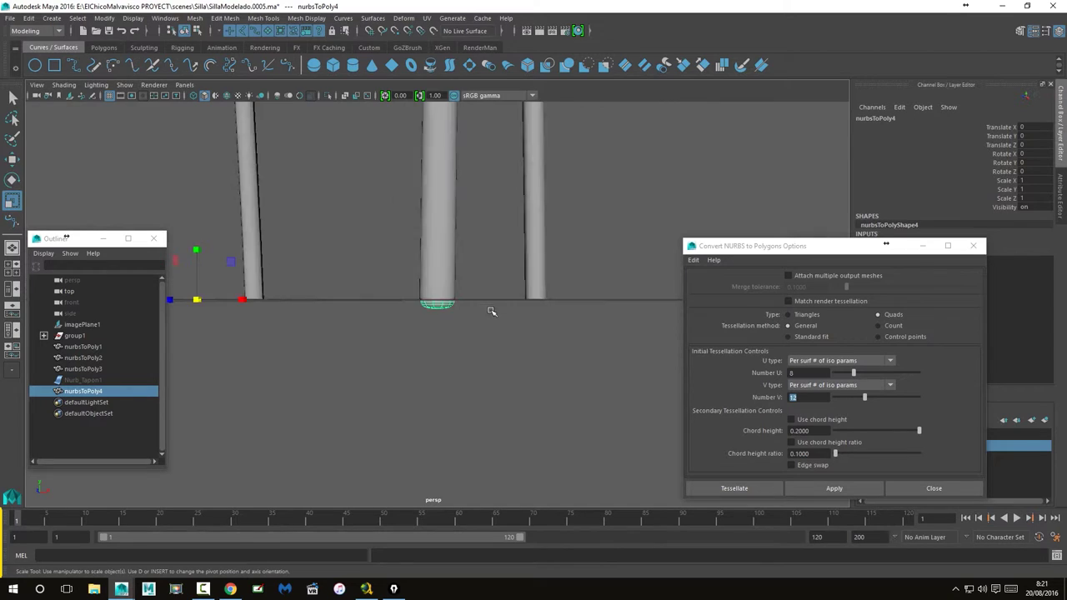
scroll(479, 311, down, 2)
alt+drag(302, 242, 374, 295)
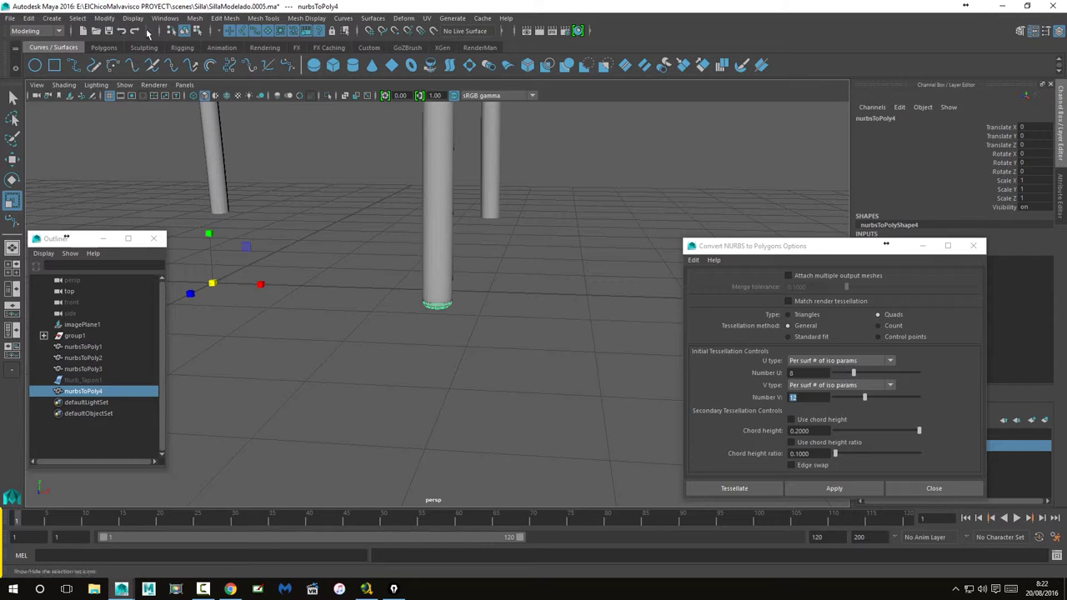
click(105, 18)
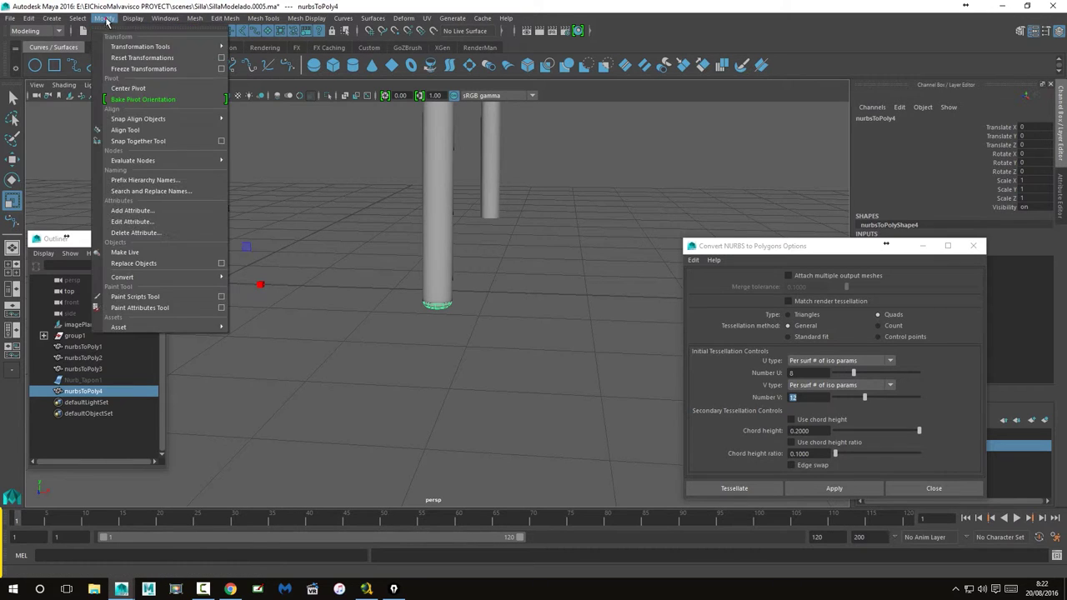
click(127, 89)
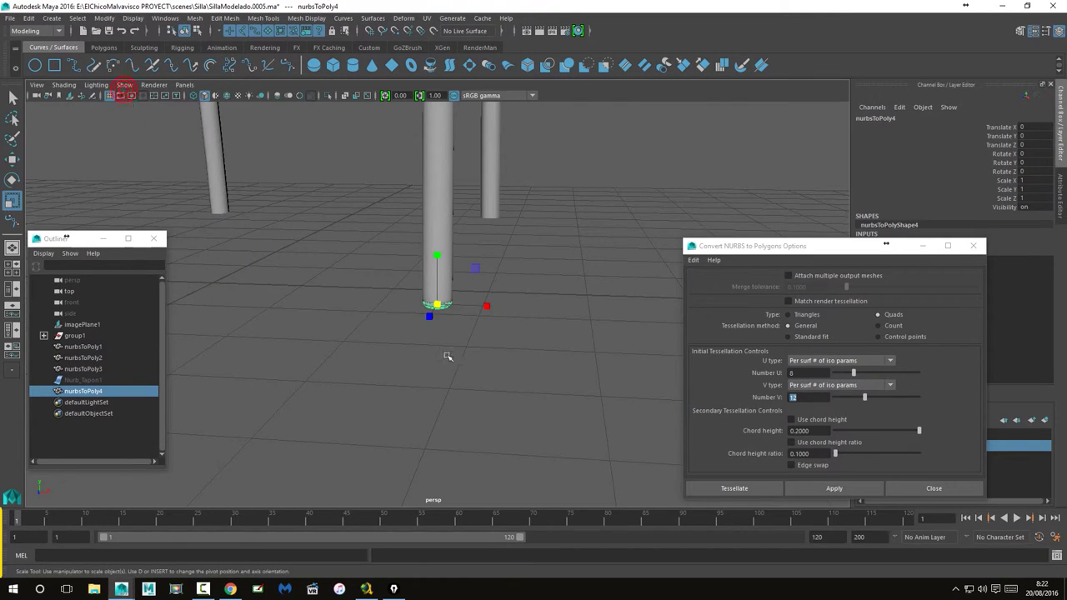
Step: Scale the polygon cap uniformly to 1.049 and check its fit
scroll(451, 326, up, 3)
scroll(452, 323, up, 4)
scroll(454, 325, down, 2)
scroll(463, 325, down, 2)
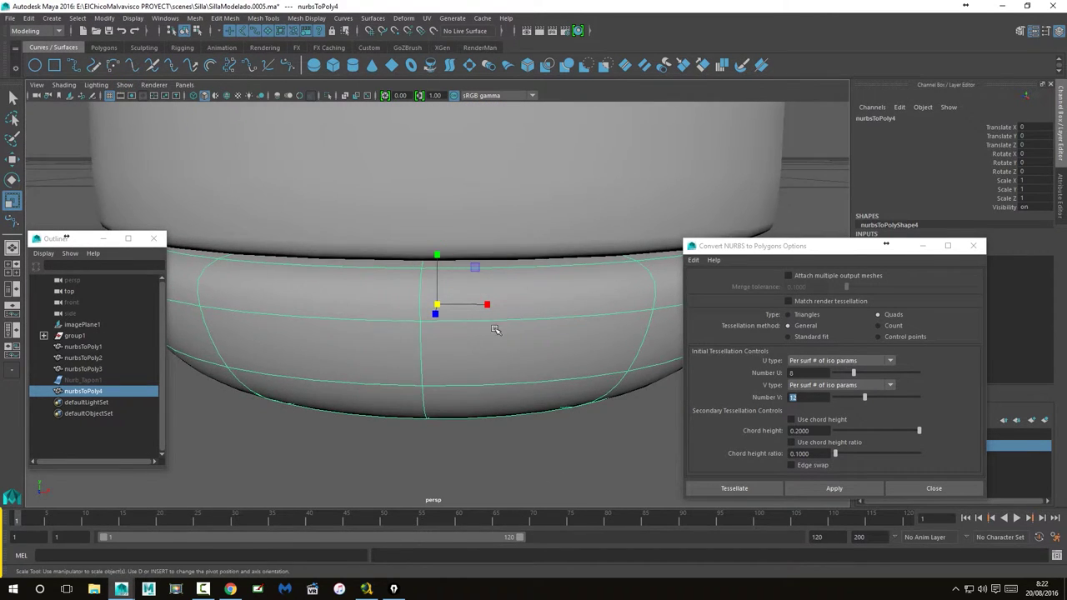
scroll(467, 325, down, 3)
scroll(441, 310, down, 1)
drag(440, 306, 457, 302)
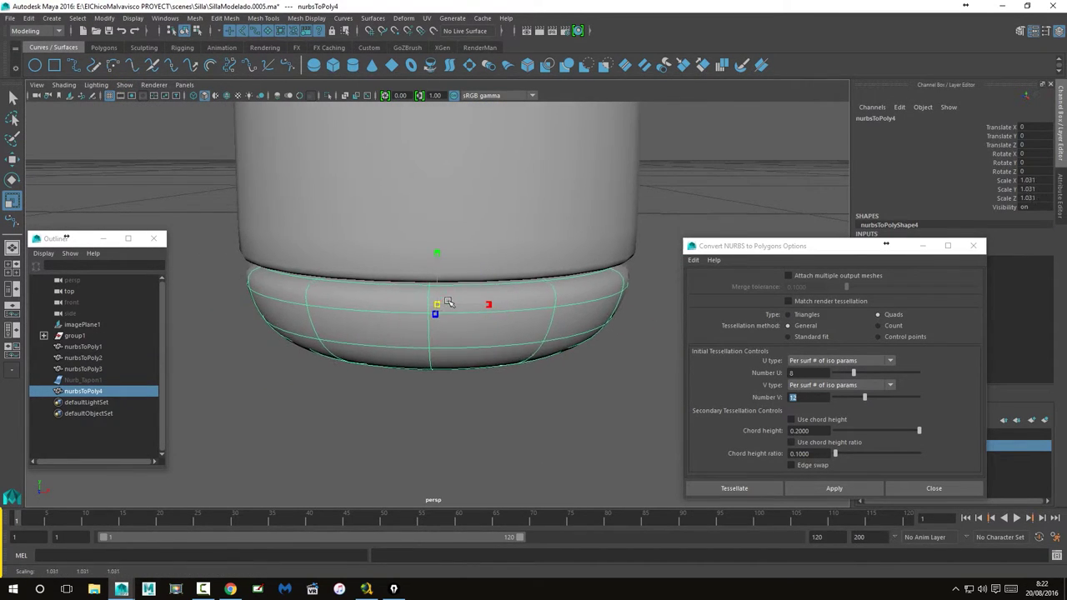
click(517, 392)
alt+drag(528, 395, 431, 385)
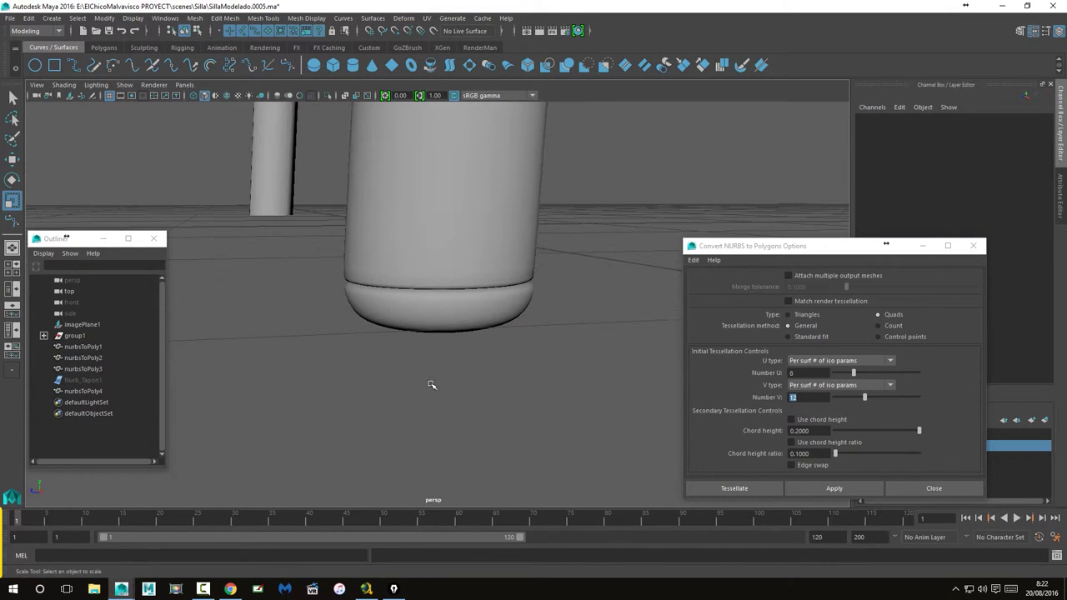
click(442, 326)
Step: Move Nurb_Tapon1 into group1 and rename the polygon cap Tapon01
click(73, 380)
middle_drag(74, 379, 77, 336)
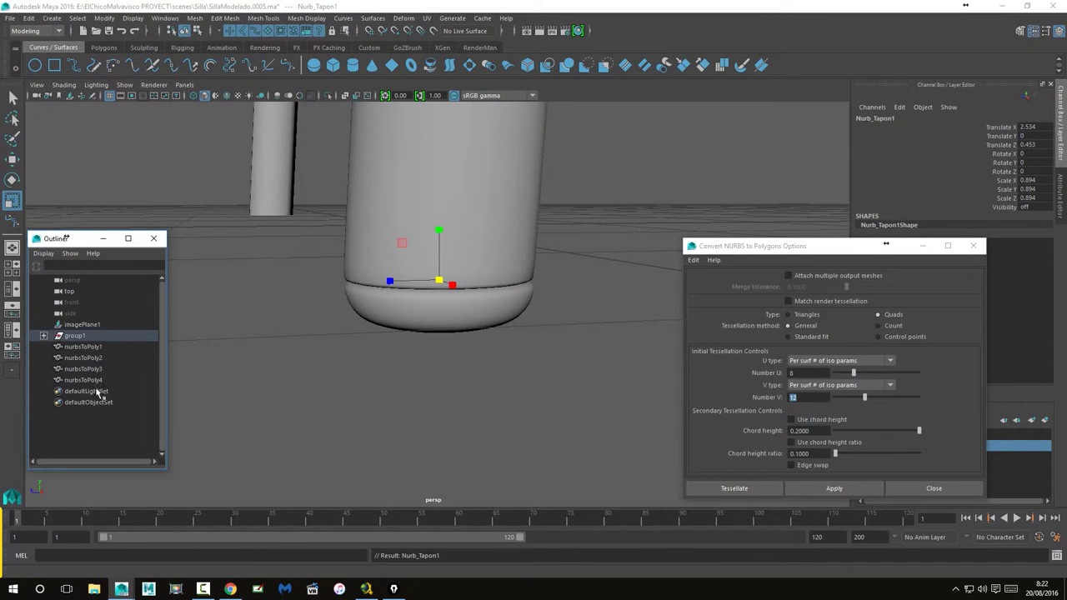
double_click(85, 380)
text(Tapon1)
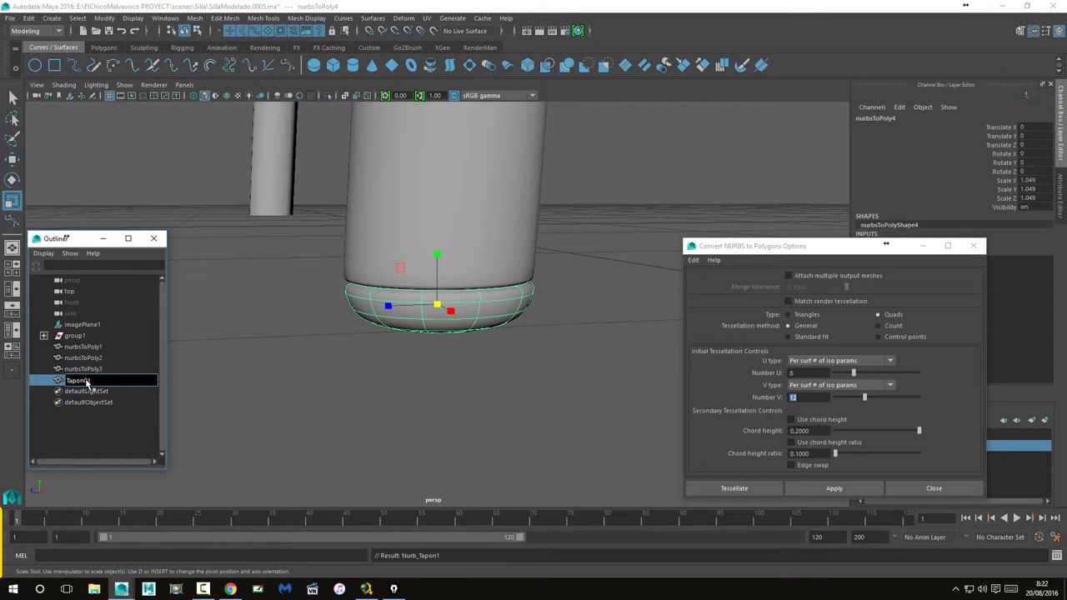
text(0)
key(Return)
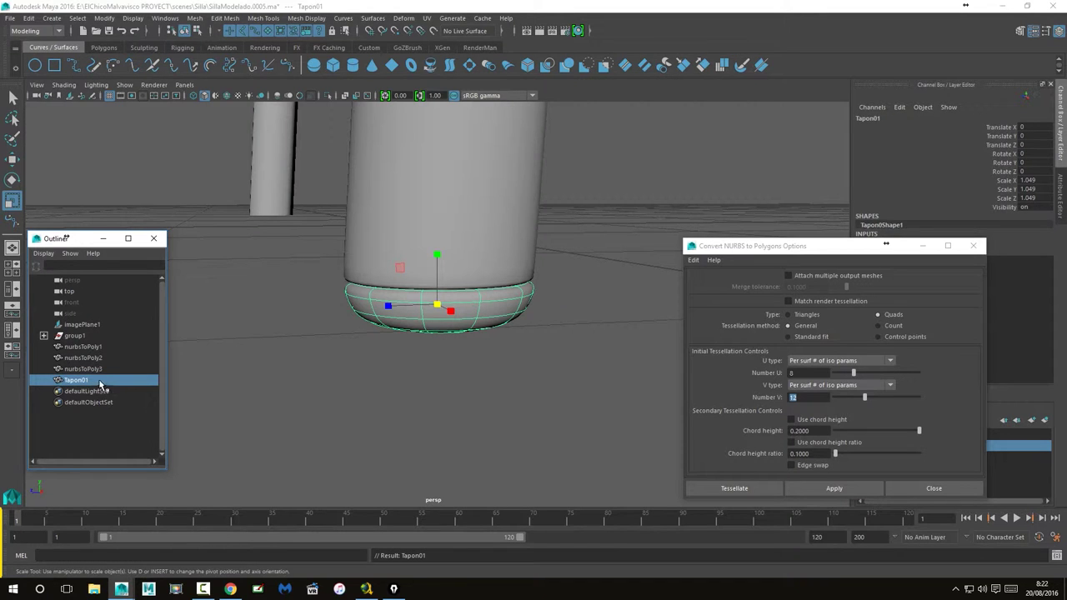
Step: Close the NURBS to Polygons options window
click(403, 372)
scroll(412, 367, down, 5)
scroll(412, 376, down, 5)
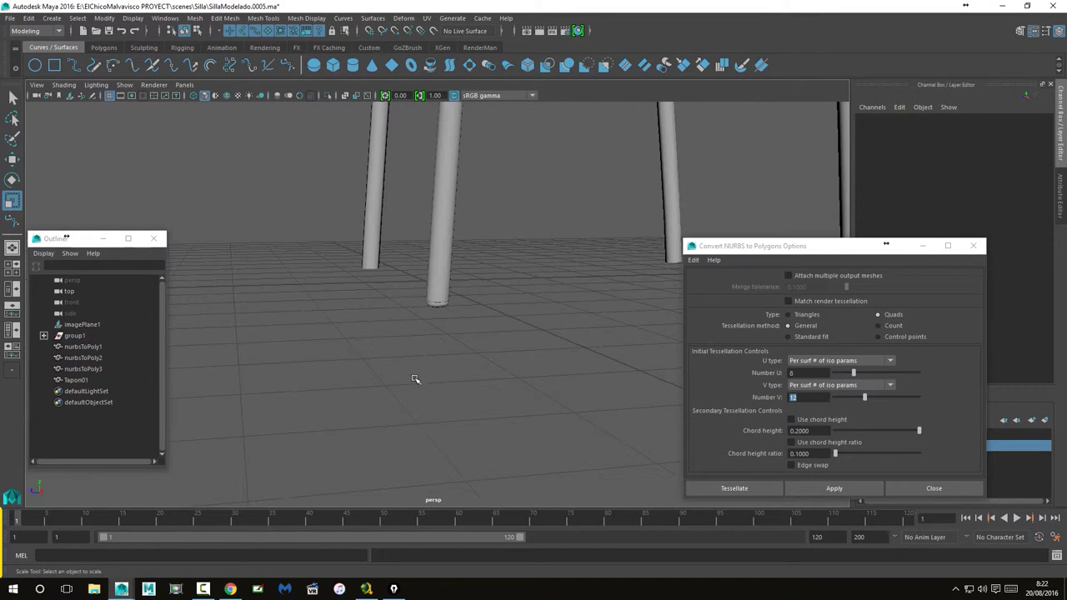
click(973, 245)
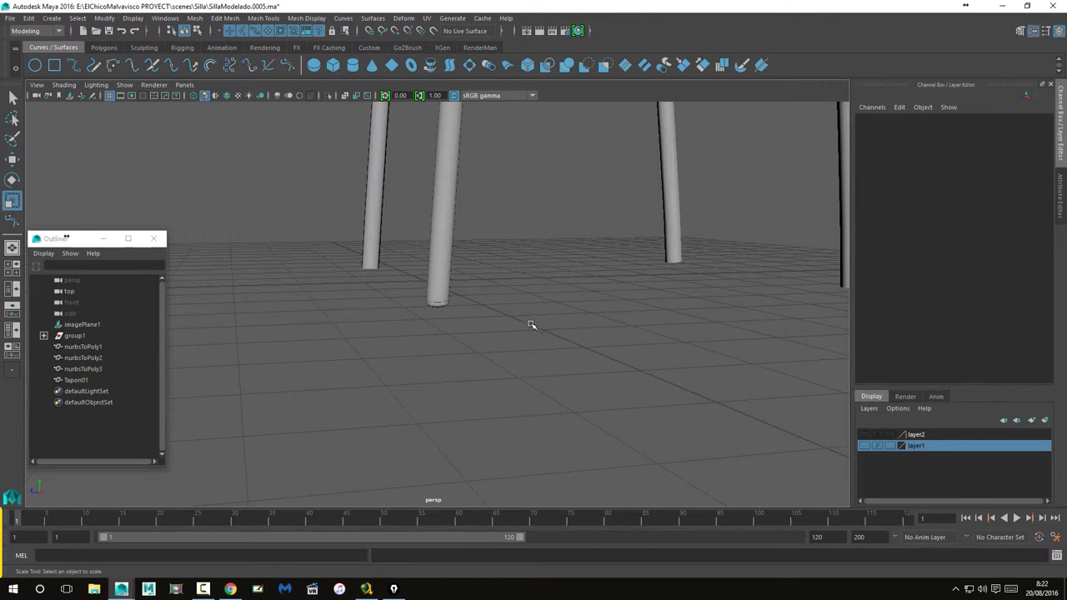
Step: Duplicate Tapon01 as Tapon02 and move it along Z toward the second chair leg
click(441, 305)
click(12, 159)
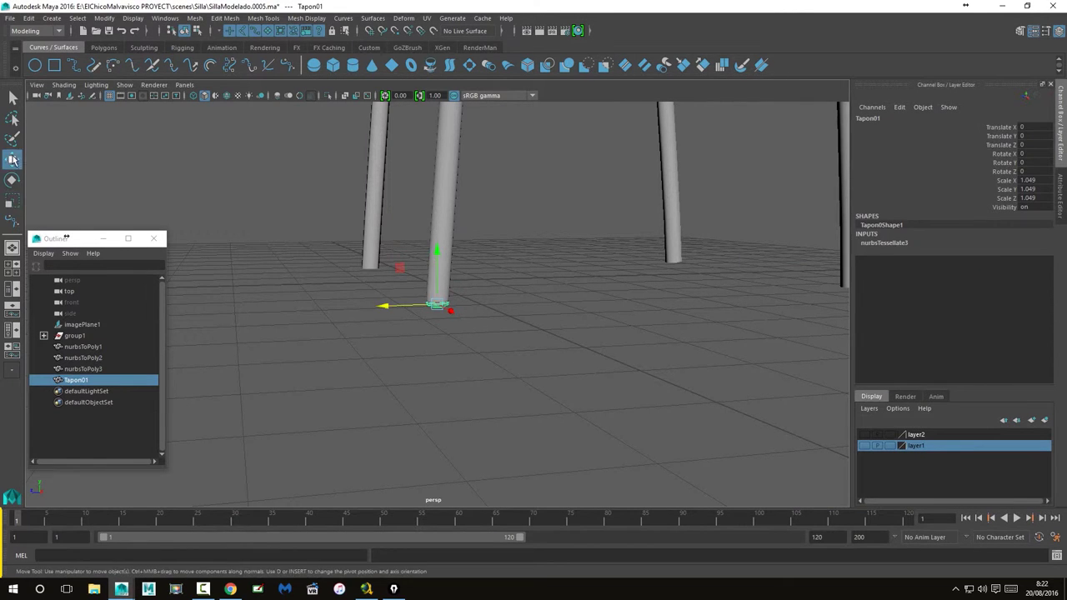
mouse_move(468, 344)
alt+mouse_down()
mouse_move(579, 359)
mouse_move(533, 350)
alt+mouse_up()
mouse_move(534, 350)
alt+middle_down()
mouse_move(501, 325)
mouse_move(558, 337)
alt+middle_up()
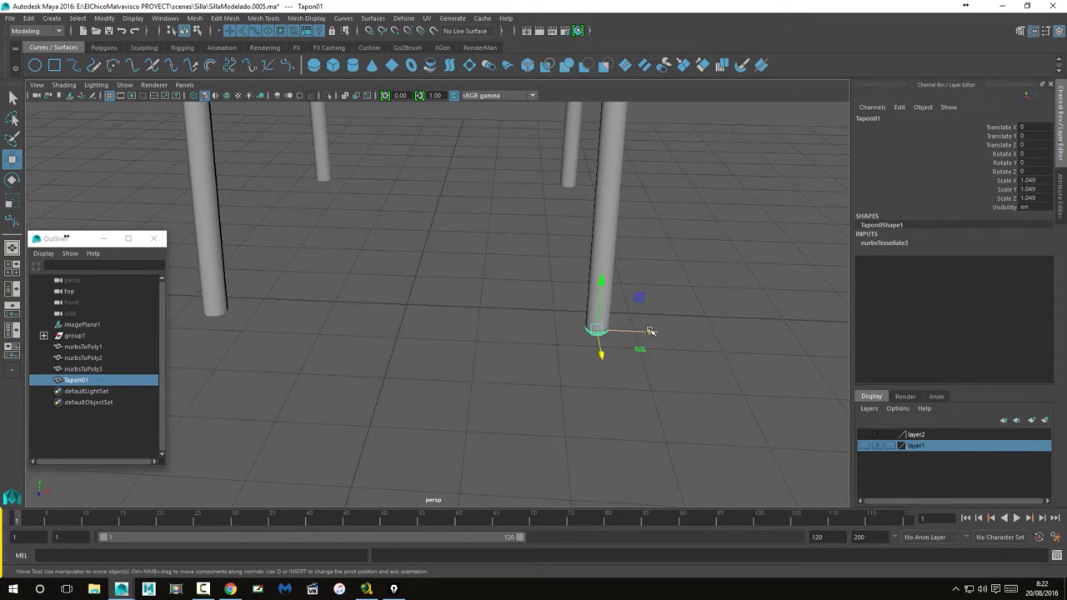
key(ctrl+d)
key(space)
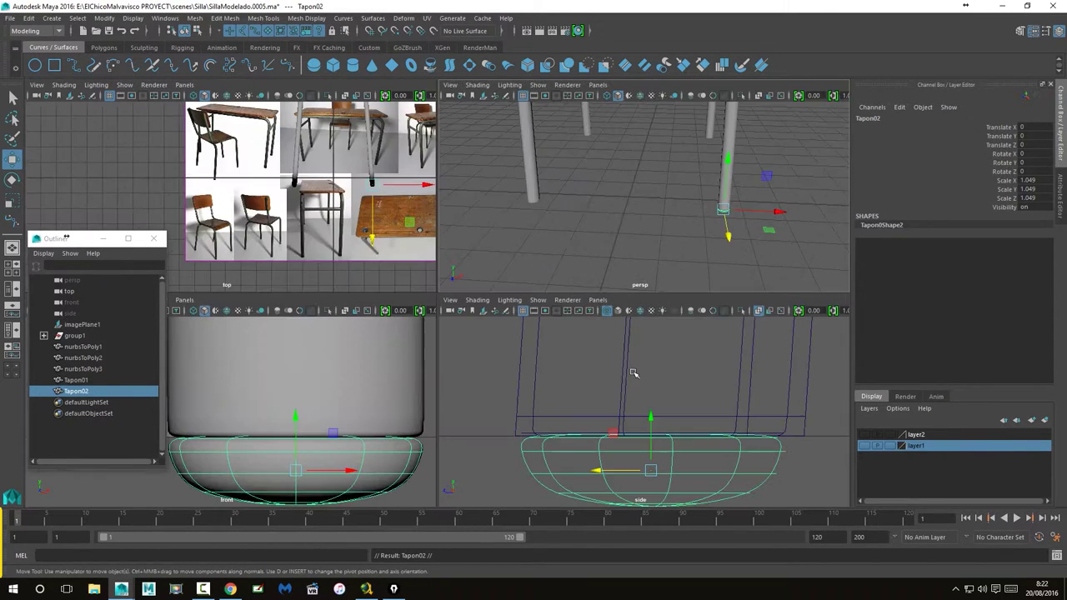
key(space)
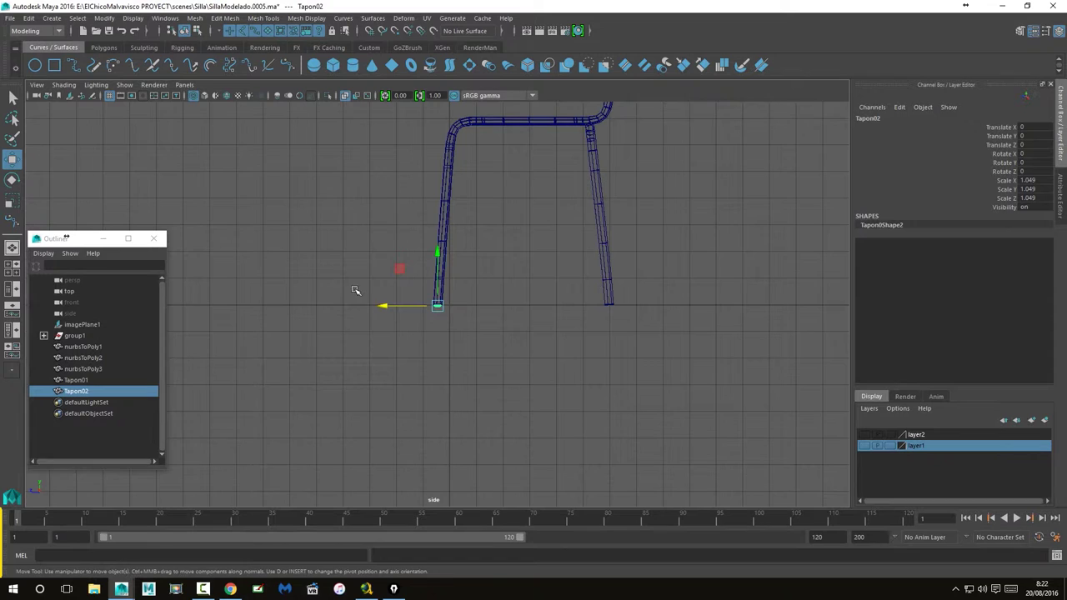
drag(383, 305, 553, 329)
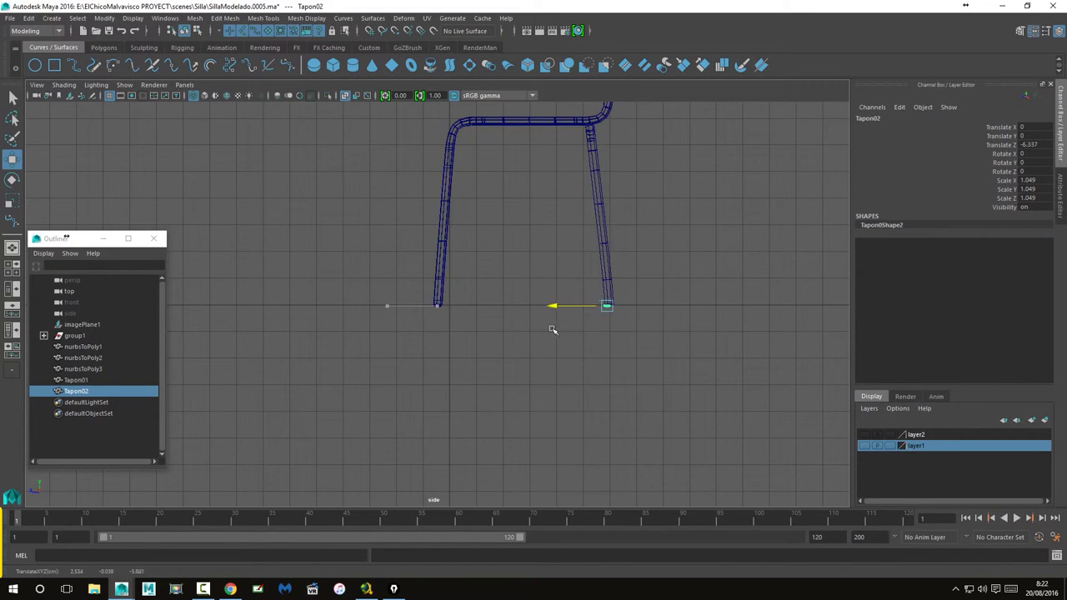
Step: Zoom in on the second leg's base and align Tapon02 along Z under it
scroll(631, 342, up, 3)
alt+middle_drag(693, 345, 200, 325)
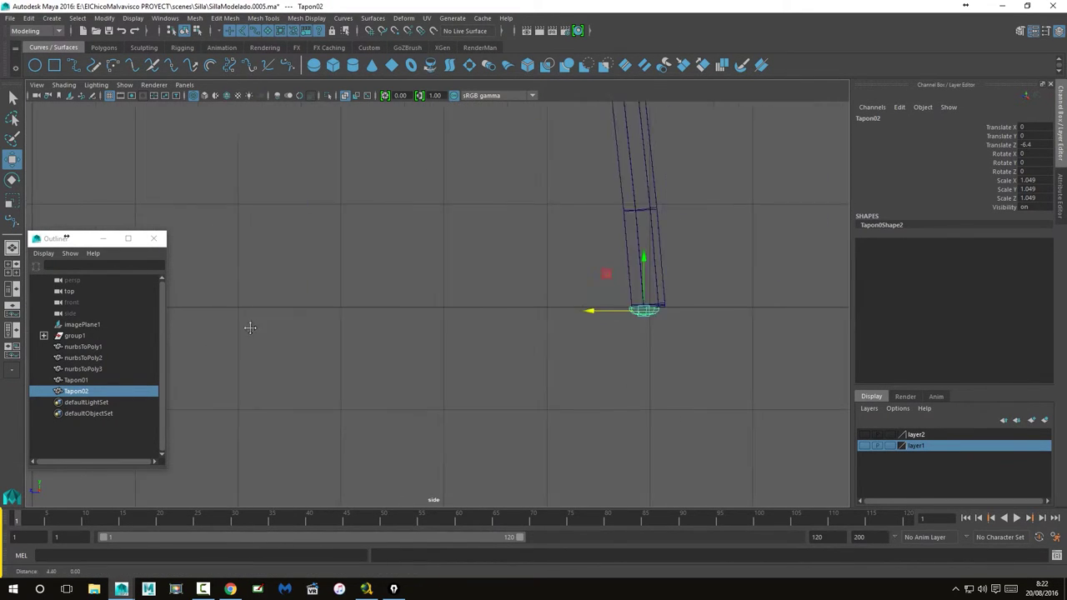
scroll(200, 325, up, 1)
scroll(657, 333, up, 2)
alt+middle_drag(797, 317, 530, 328)
mouse_move(478, 364)
mouse_down()
mouse_move(501, 371)
mouse_move(491, 362)
mouse_up()
scroll(676, 442, up, 1)
scroll(679, 441, up, 1)
alt+middle_drag(692, 399, 569, 322)
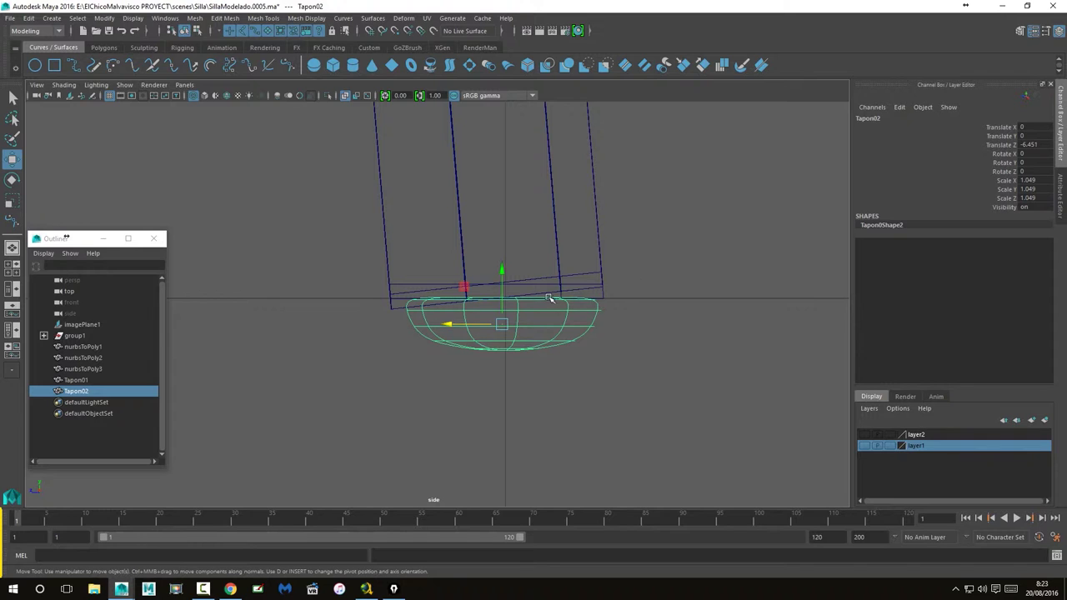
Step: Pan and zoom the side view to inspect Tapon02 under the second leg
scroll(522, 305, down, 3)
scroll(678, 291, down, 1)
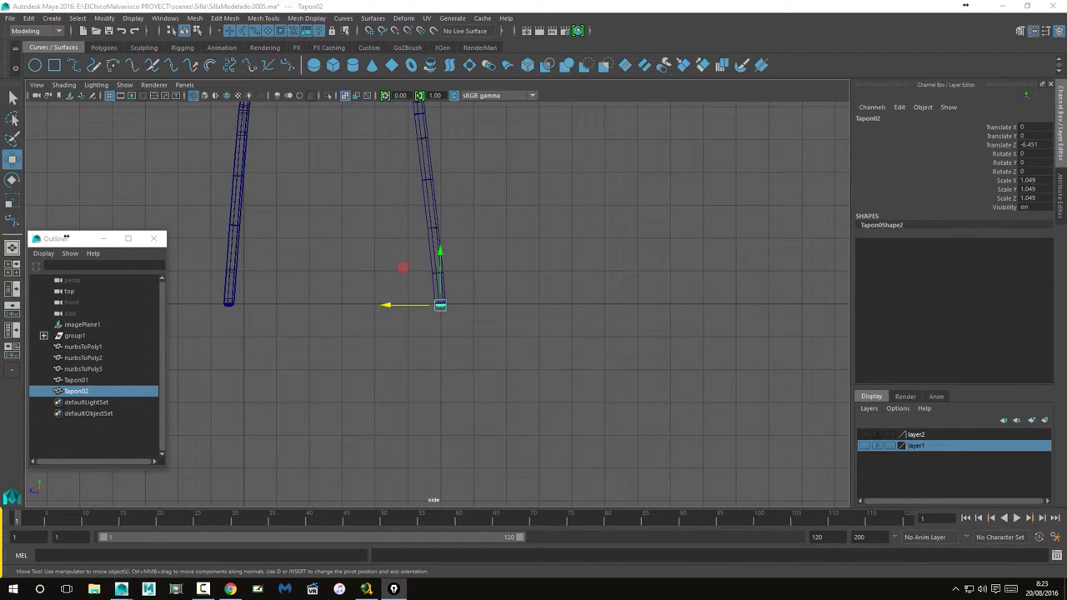
drag(189, 304, 262, 308)
drag(467, 309, 650, 307)
scroll(429, 421, up, 3)
scroll(473, 326, up, 3)
scroll(471, 323, up, 2)
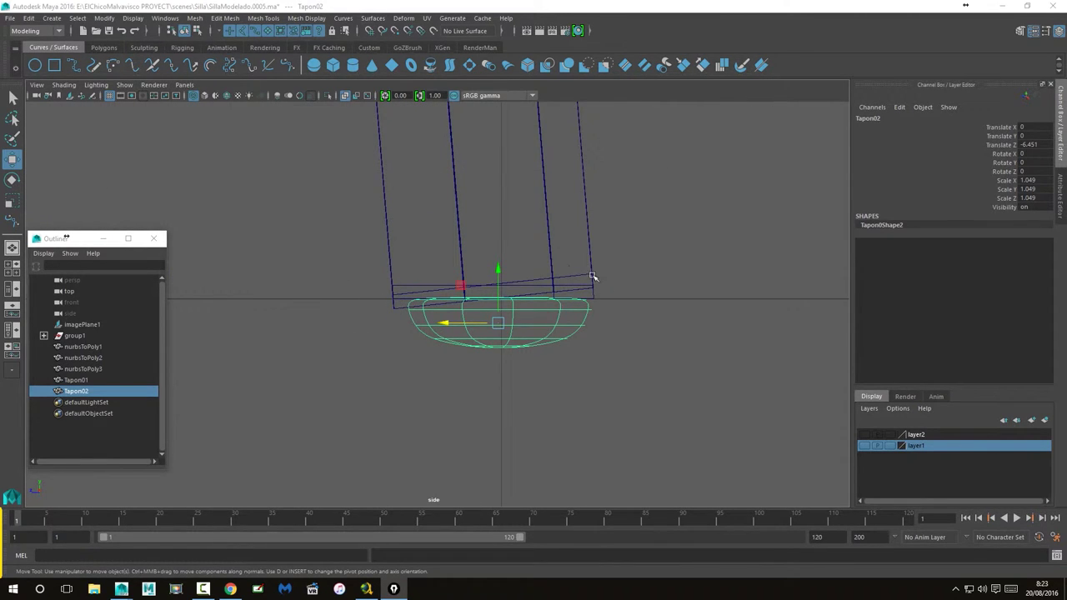
scroll(583, 322, down, 3)
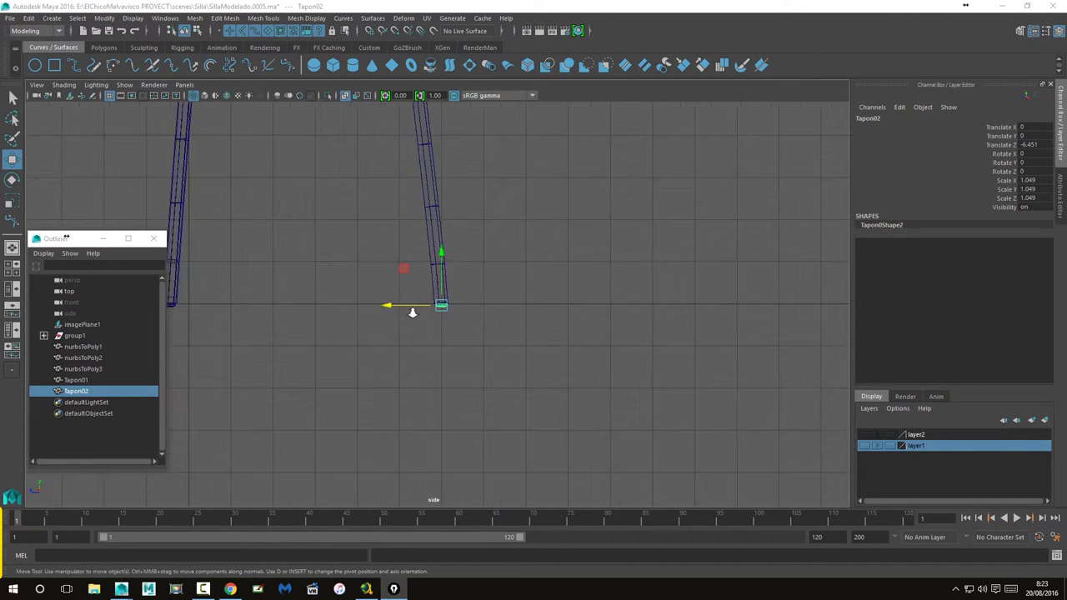
scroll(412, 315, up, 1)
scroll(412, 314, up, 1)
scroll(534, 319, up, 1)
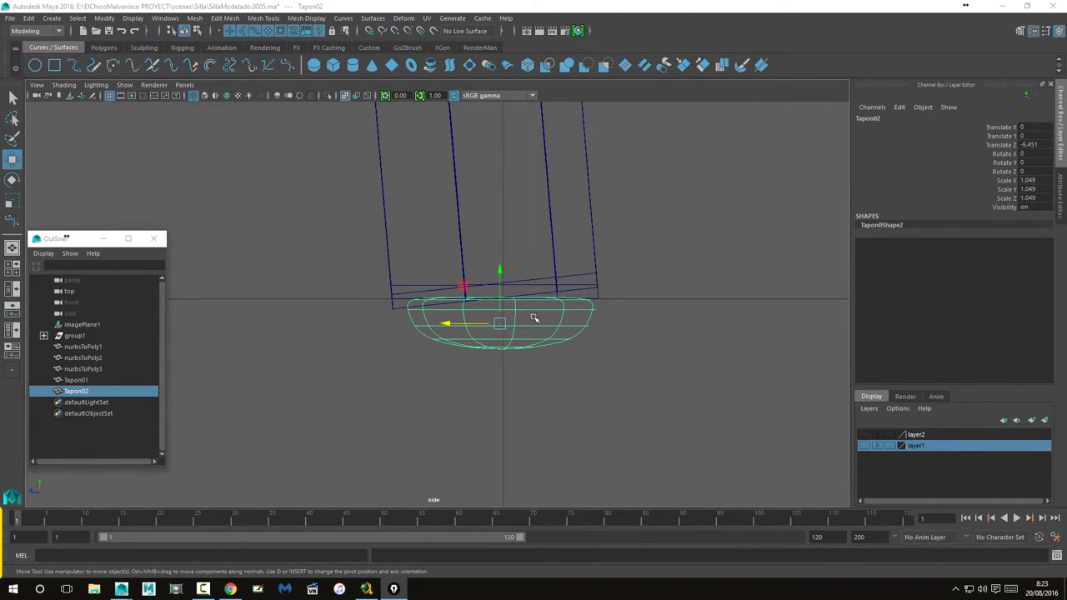
Step: Return to the perspective view and frame the Tapon02 cap
click(631, 315)
key(space)
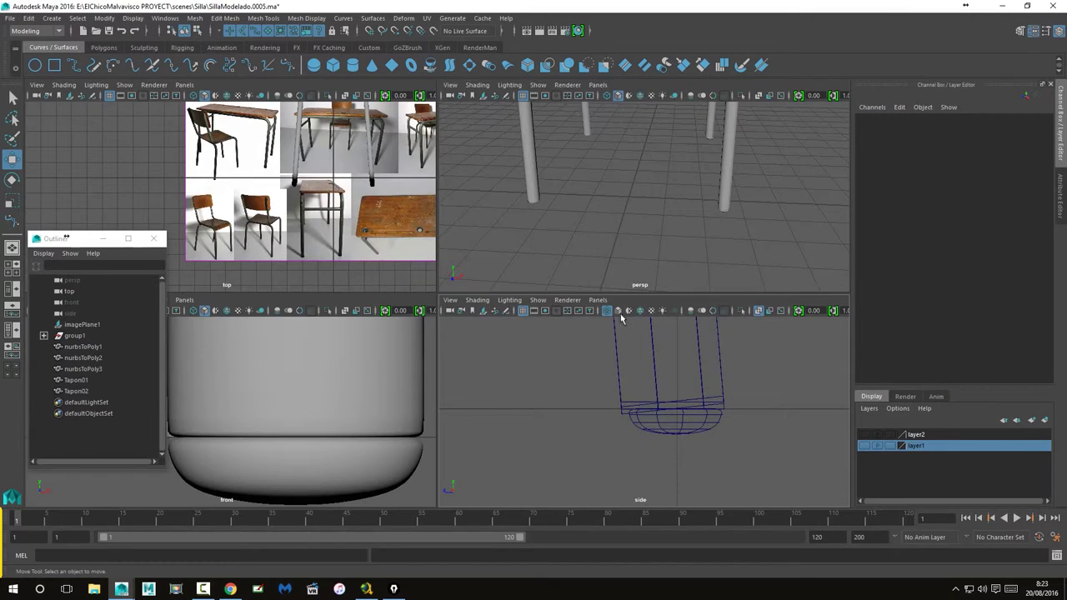
key(space)
mouse_move(639, 232)
alt+mouse_down()
mouse_move(619, 221)
mouse_move(649, 240)
mouse_move(575, 331)
mouse_move(620, 332)
alt+mouse_up()
click(671, 248)
key(f)
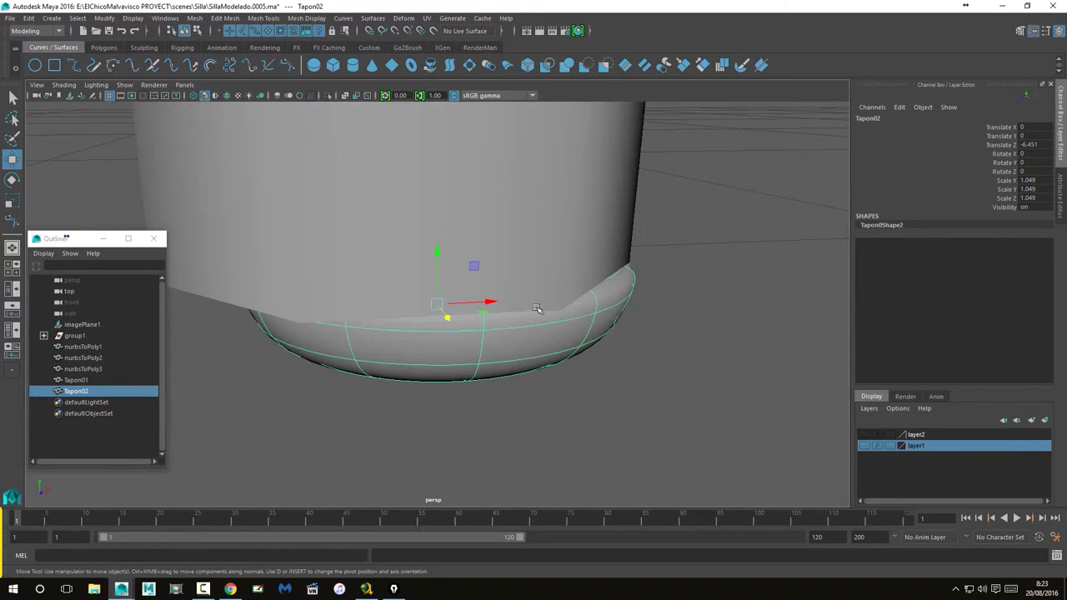
scroll(636, 340, down, 2)
scroll(635, 340, down, 3)
Step: Smooth-preview the leg tube and slide Tapon02 slightly along X to center it
click(477, 231)
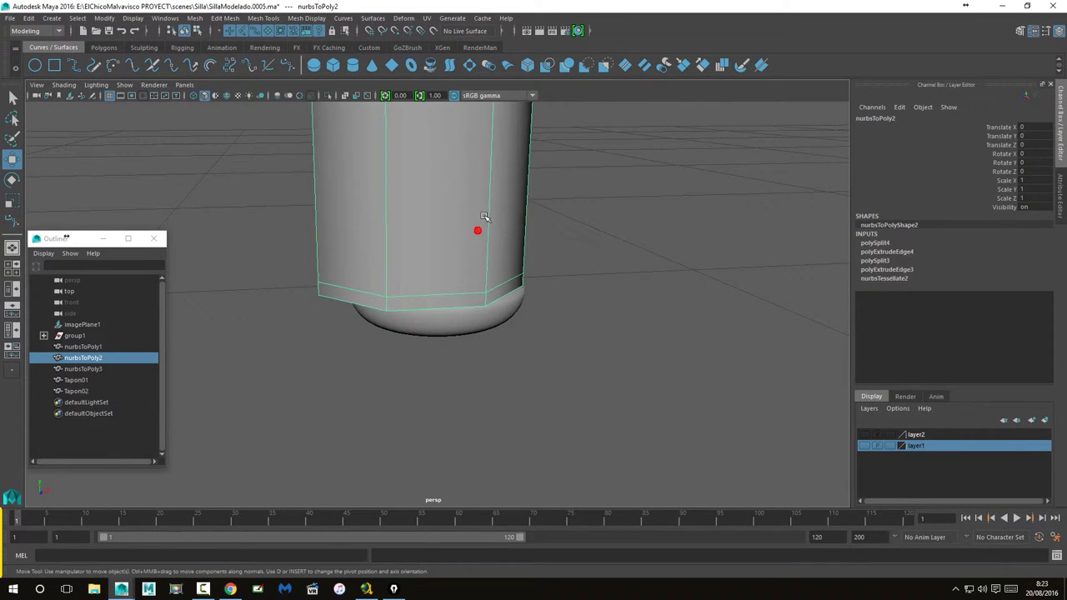
key(3)
click(479, 327)
key(f)
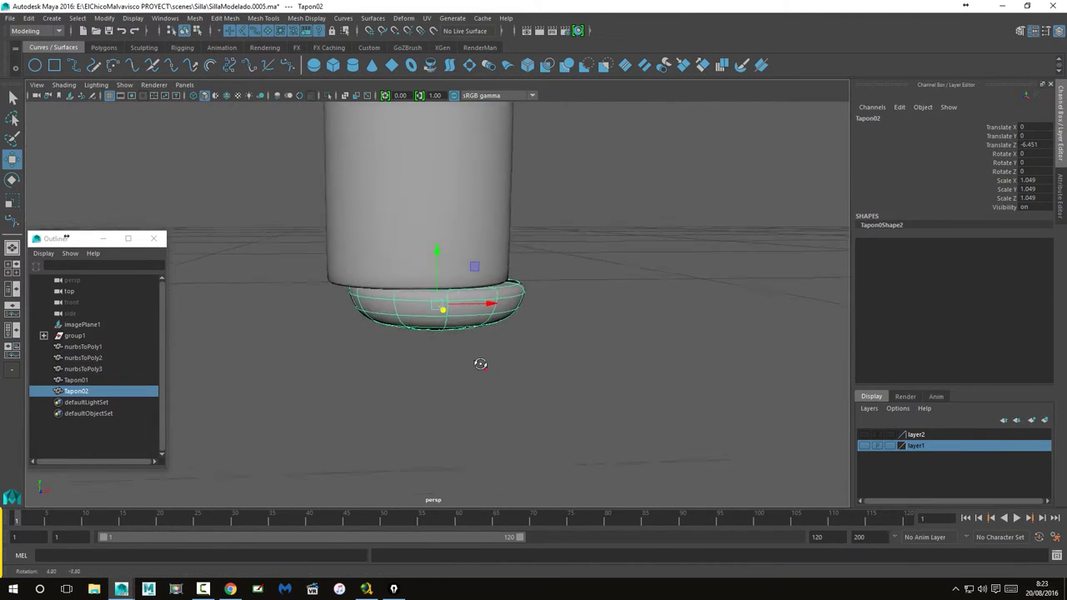
drag(489, 305, 471, 306)
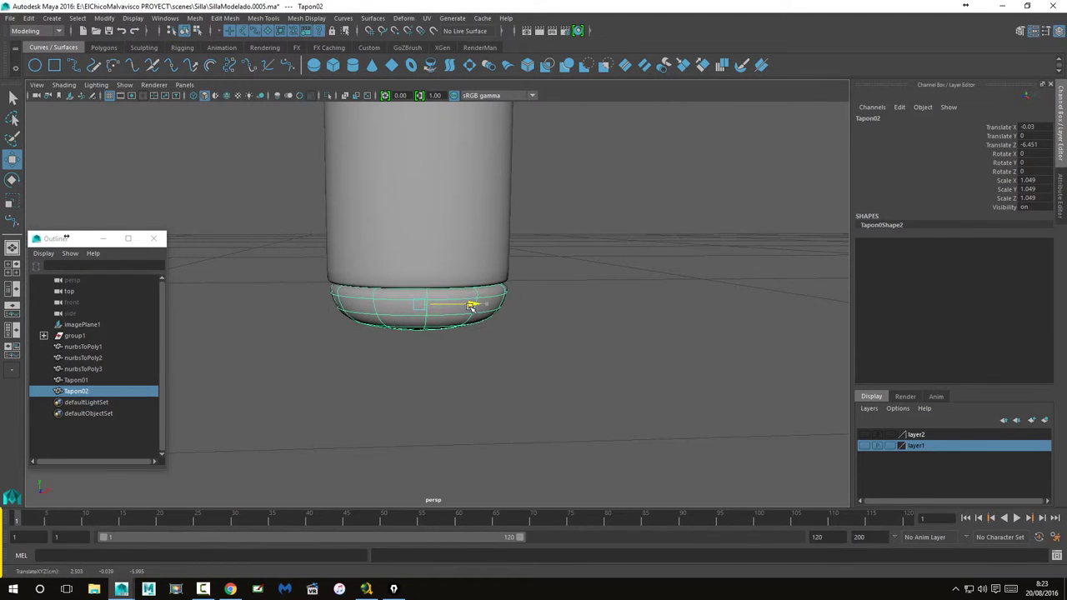
mouse_move(445, 351)
alt+mouse_down()
mouse_move(565, 359)
mouse_move(503, 306)
alt+mouse_up()
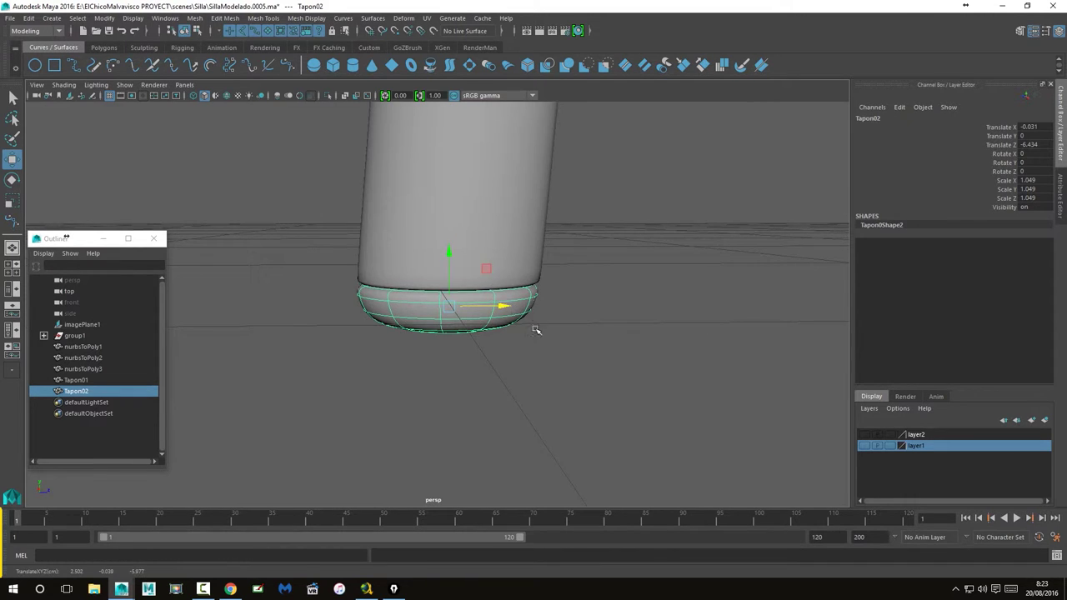
scroll(559, 347, down, 3)
scroll(552, 353, down, 2)
mouse_move(552, 353)
alt+mouse_down()
mouse_move(574, 378)
mouse_move(547, 388)
mouse_move(569, 386)
alt+mouse_up()
Step: Duplicate Tapon02 as Tapon03 and move it along X toward the next leg
key(ctrl+d)
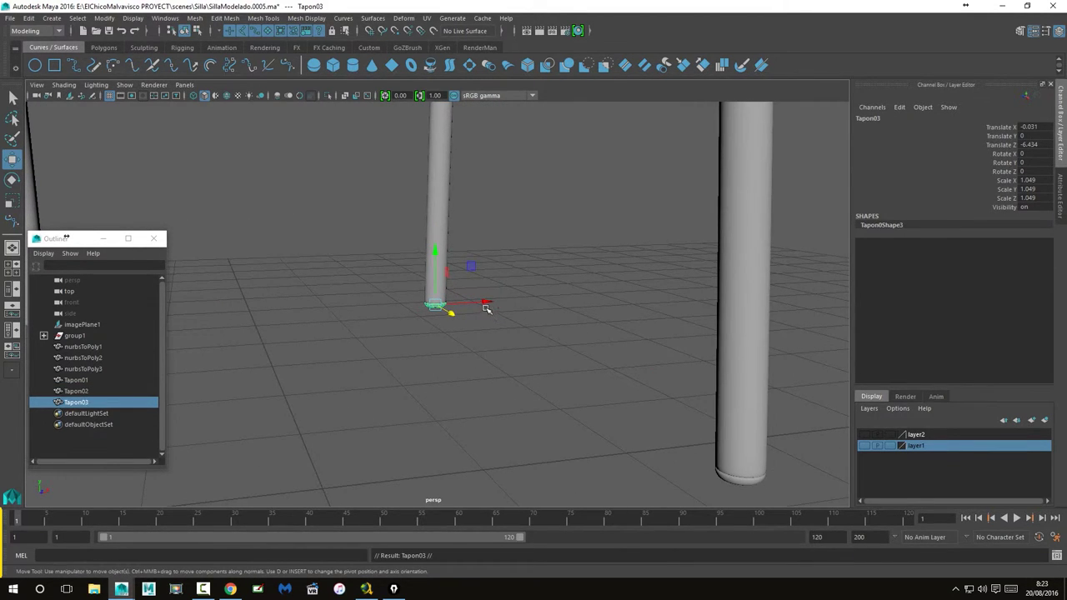
mouse_move(480, 303)
mouse_down()
mouse_move(258, 340)
mouse_move(505, 301)
mouse_move(395, 305)
mouse_up()
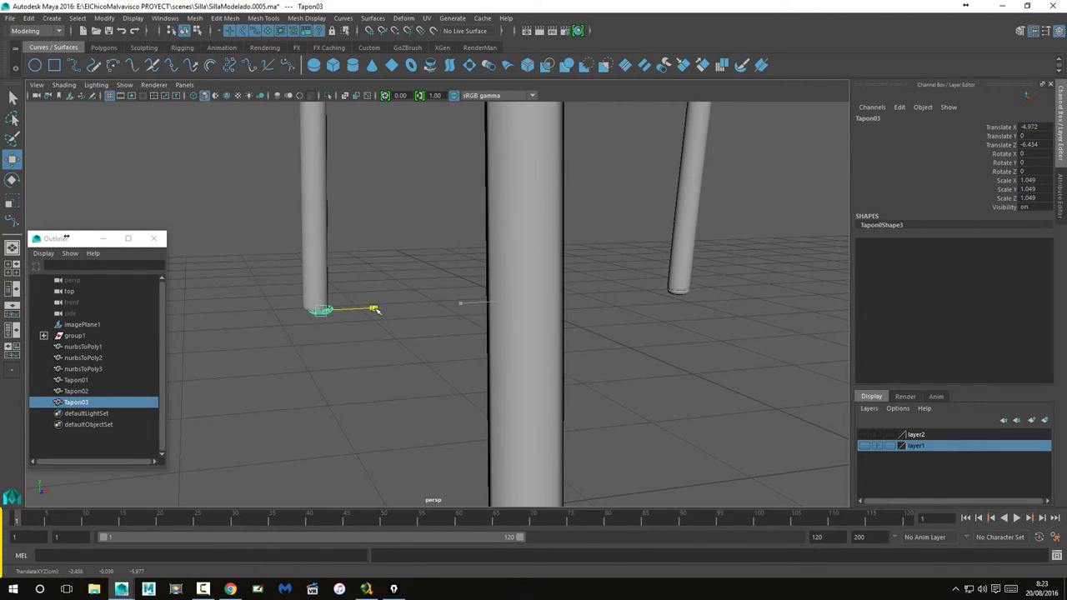
key(f)
key(space)
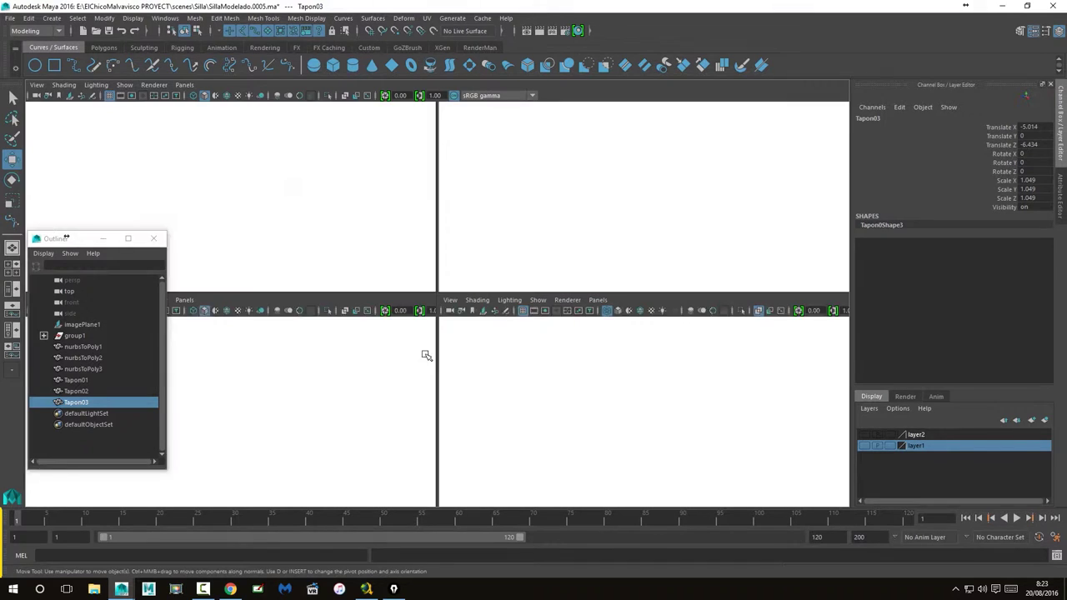
scroll(599, 421, up, 3)
scroll(672, 409, down, 3)
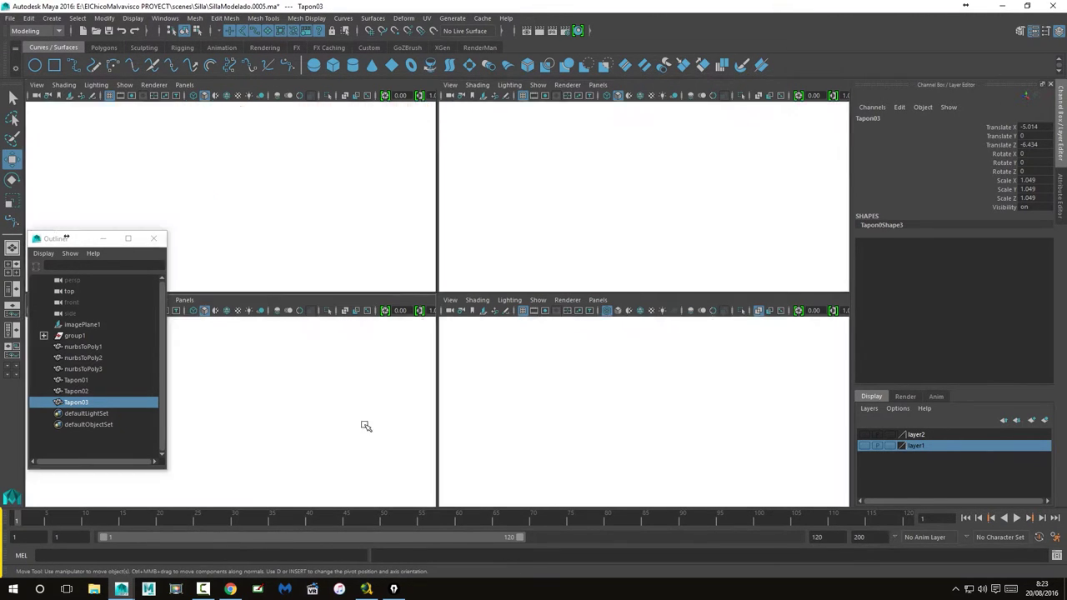
key(space)
Step: With X-Ray on in the front view, center Tapon03 under the leg at X -5.034
scroll(303, 341, up, 2)
scroll(239, 307, up, 3)
alt+middle_drag(239, 307, 536, 320)
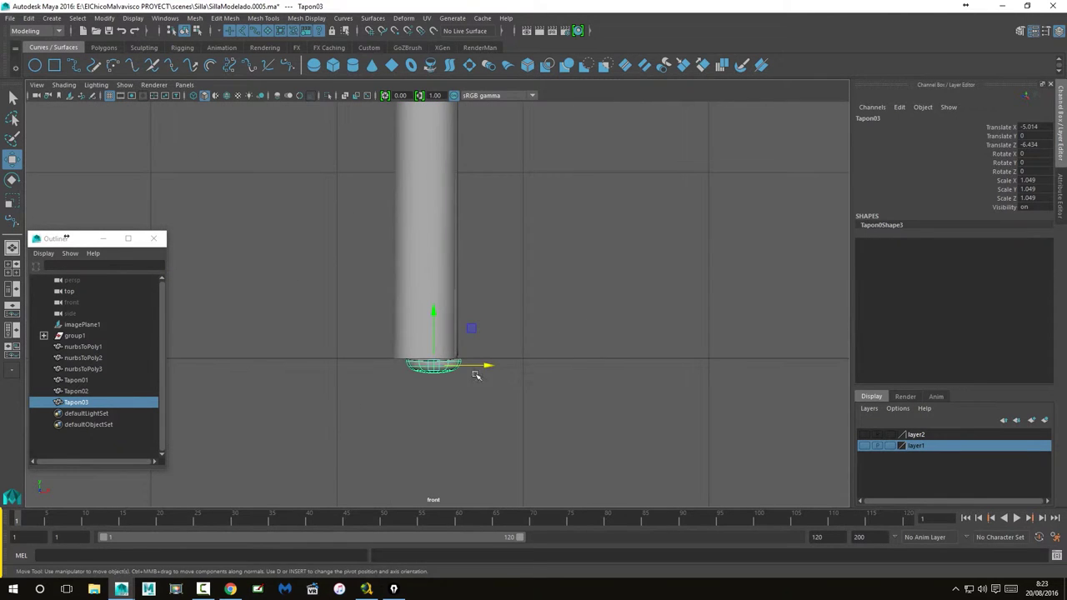
scroll(459, 381, up, 1)
scroll(467, 359, up, 2)
scroll(485, 311, up, 2)
alt+middle_drag(485, 310, 486, 304)
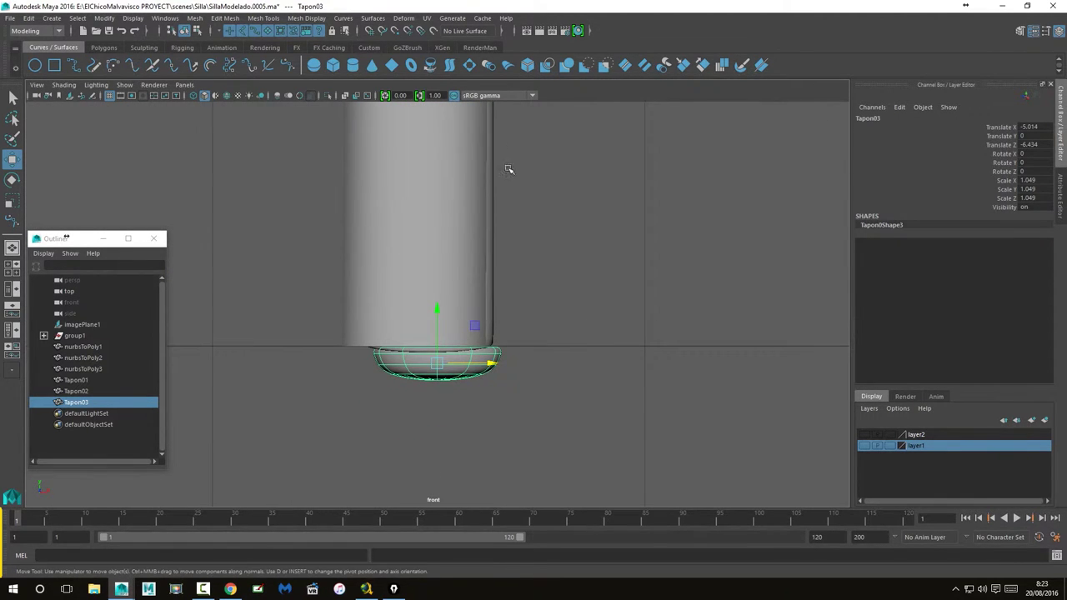
click(345, 97)
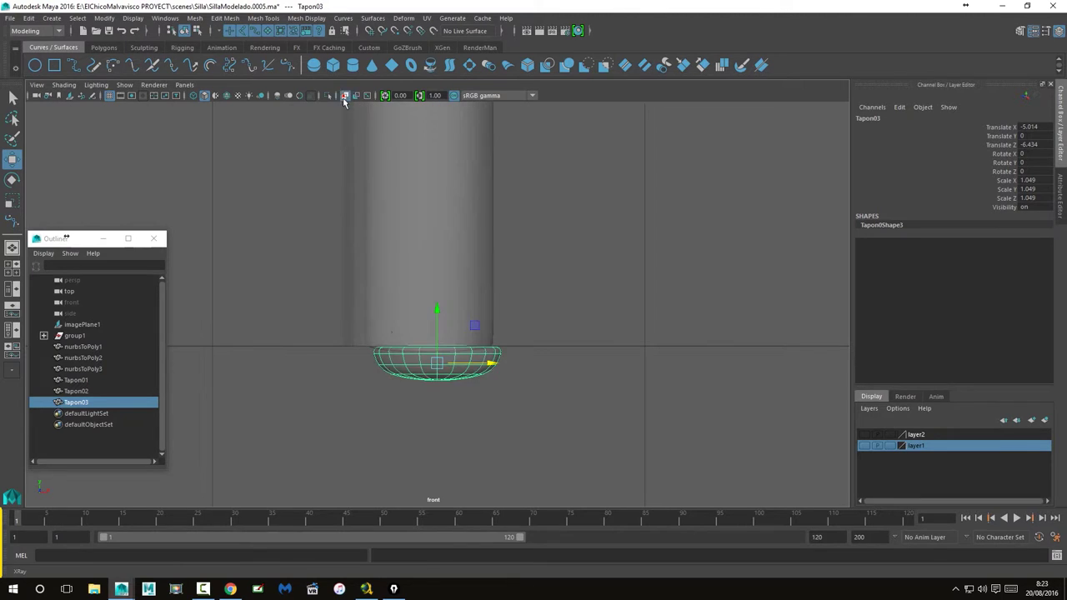
scroll(397, 382, up, 1)
drag(496, 389, 485, 383)
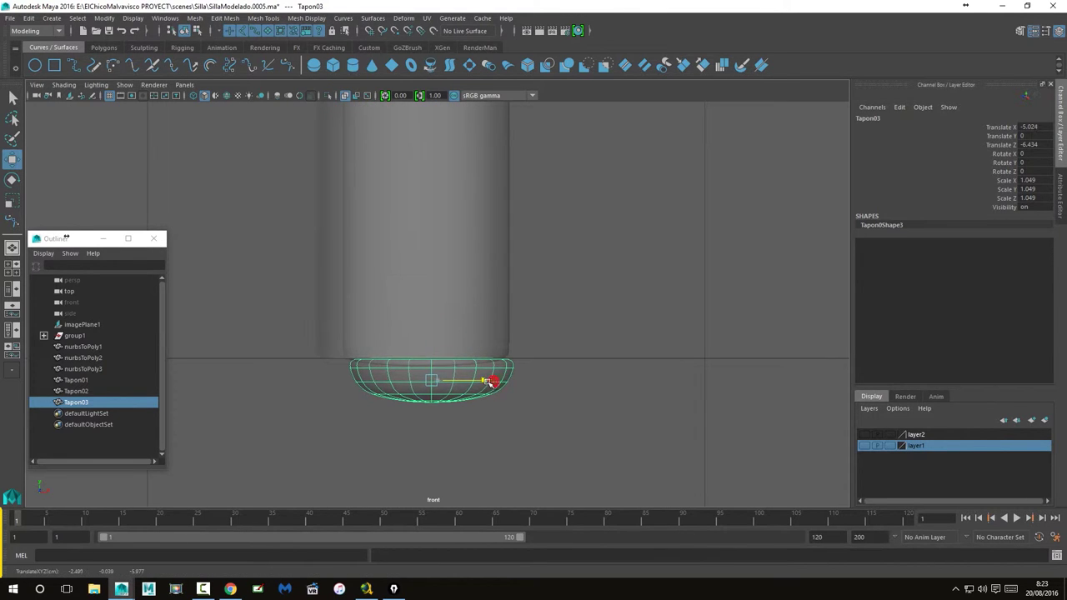
Step: Orbit the perspective view to check the cap's fit, then select Tapon01
key(space)
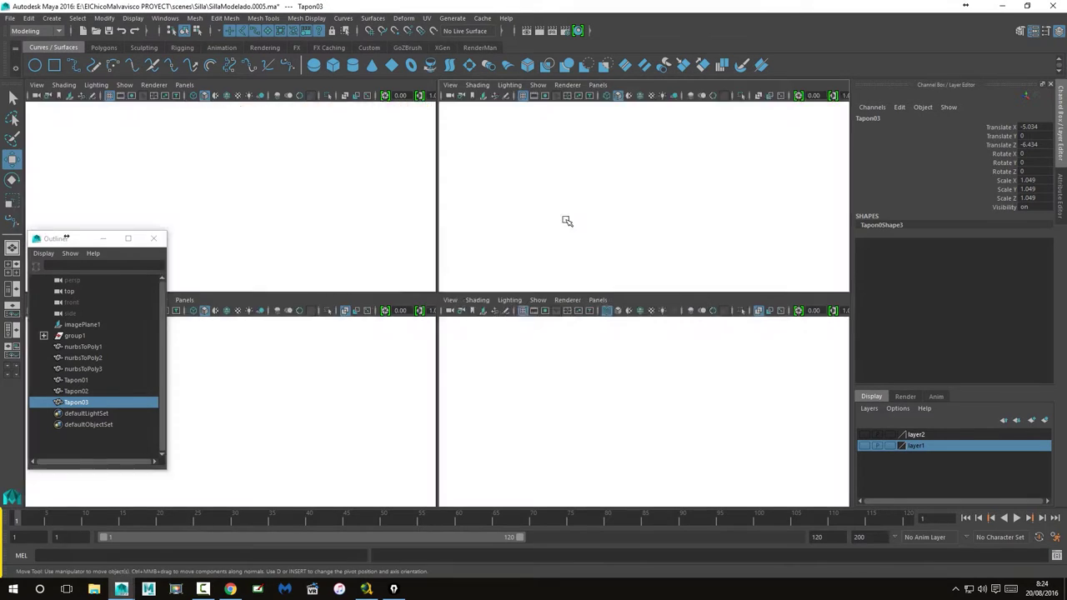
key(space)
alt+drag(512, 300, 606, 302)
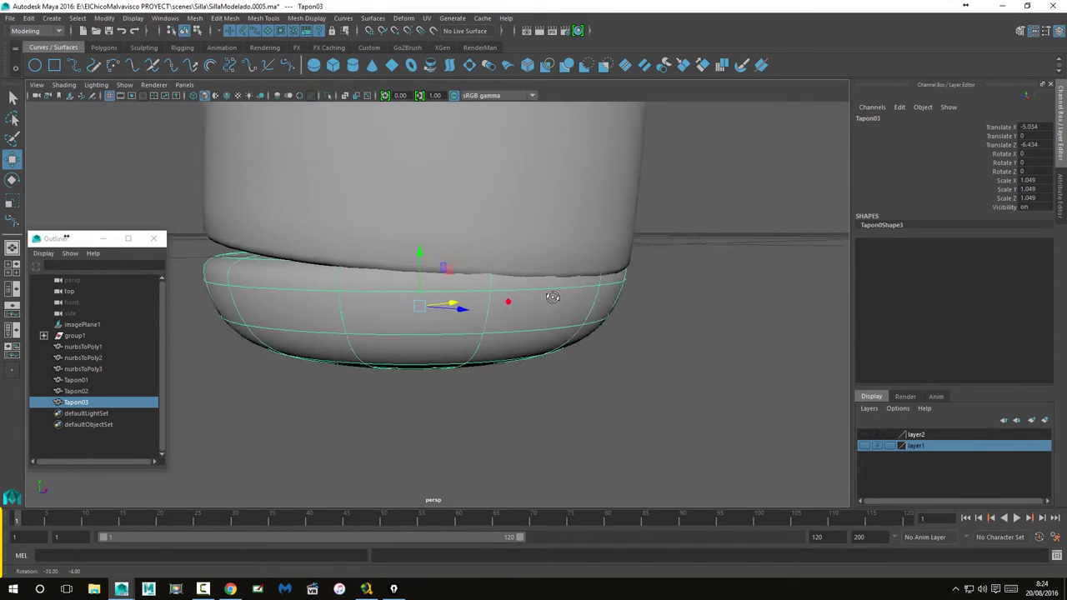
alt+right_drag(606, 303, 400, 271)
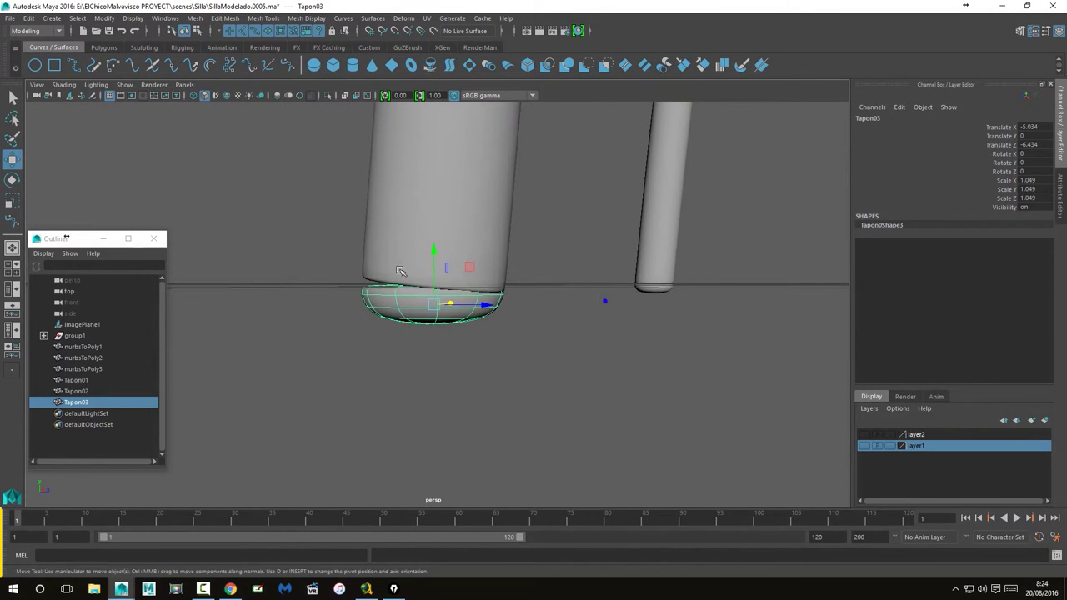
alt+drag(395, 200, 542, 294)
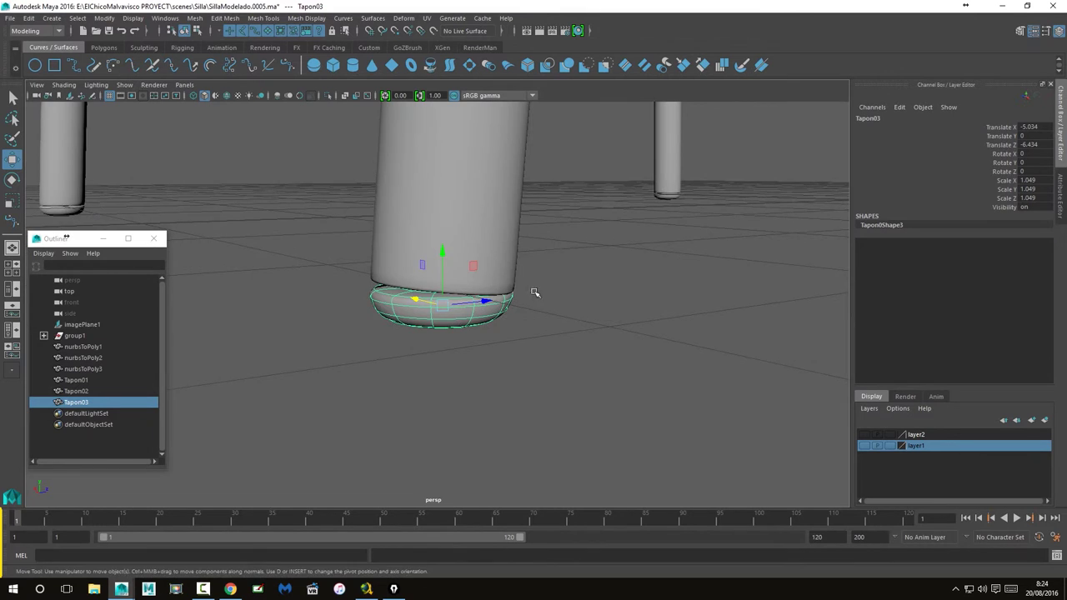
alt+right_drag(546, 294, 410, 274)
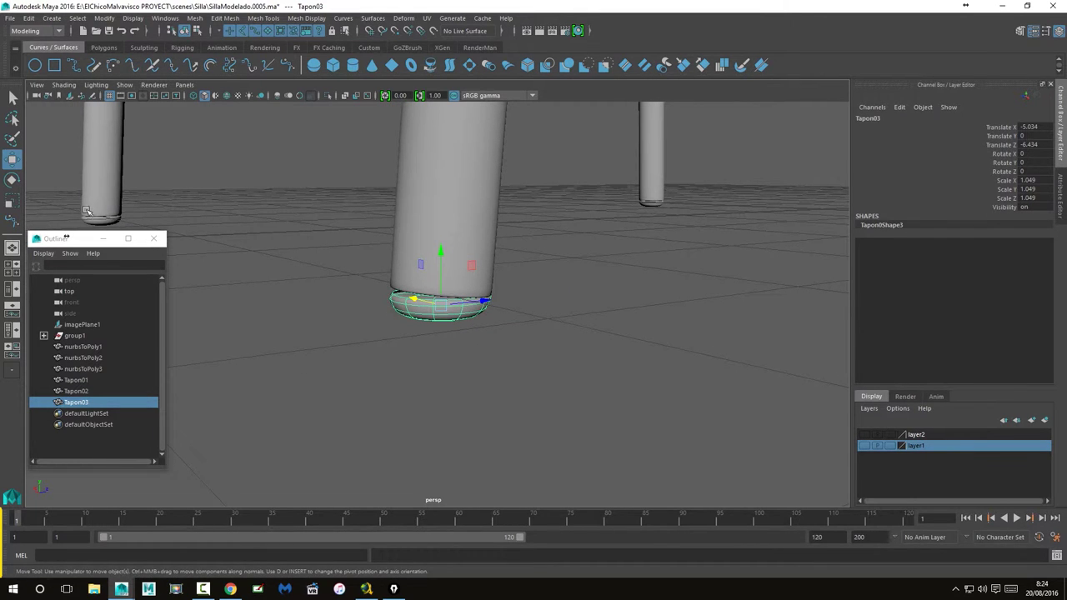
mouse_move(504, 279)
alt+mouse_down()
mouse_move(587, 360)
mouse_move(405, 345)
alt+mouse_up()
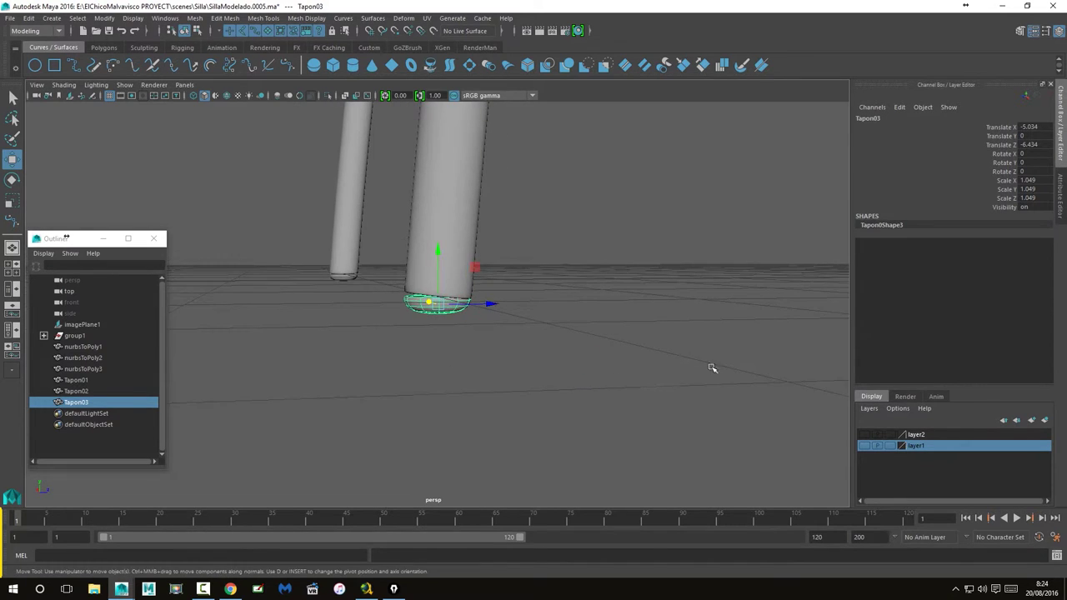
alt+right_drag(710, 369, 213, 436)
click(704, 309)
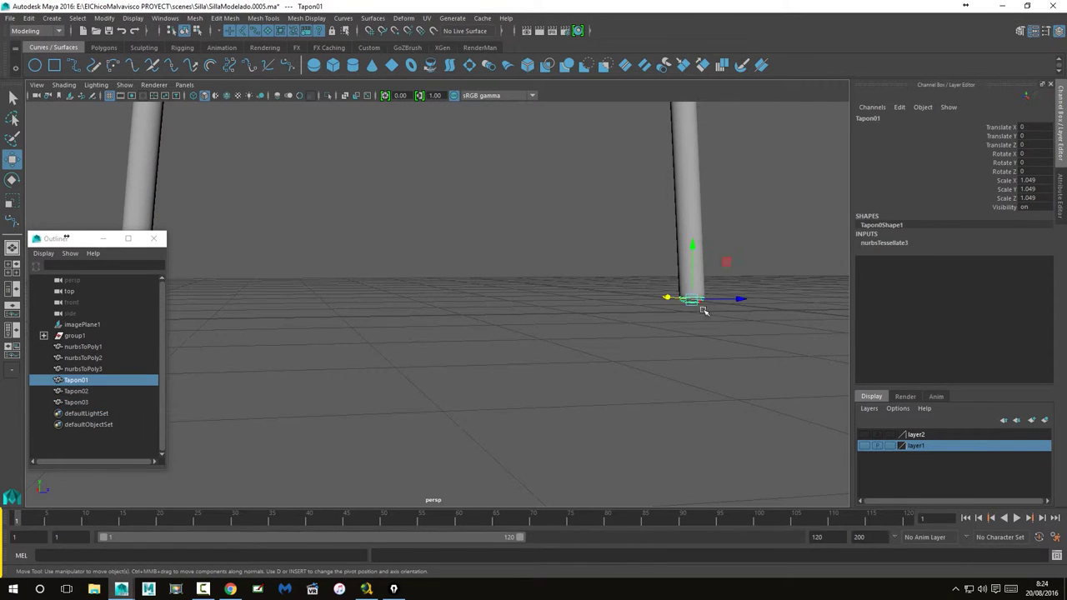
Step: Duplicate Tapon01 as Tapon04 and move it along X toward the remaining leg
key(ctrl+d)
key(f)
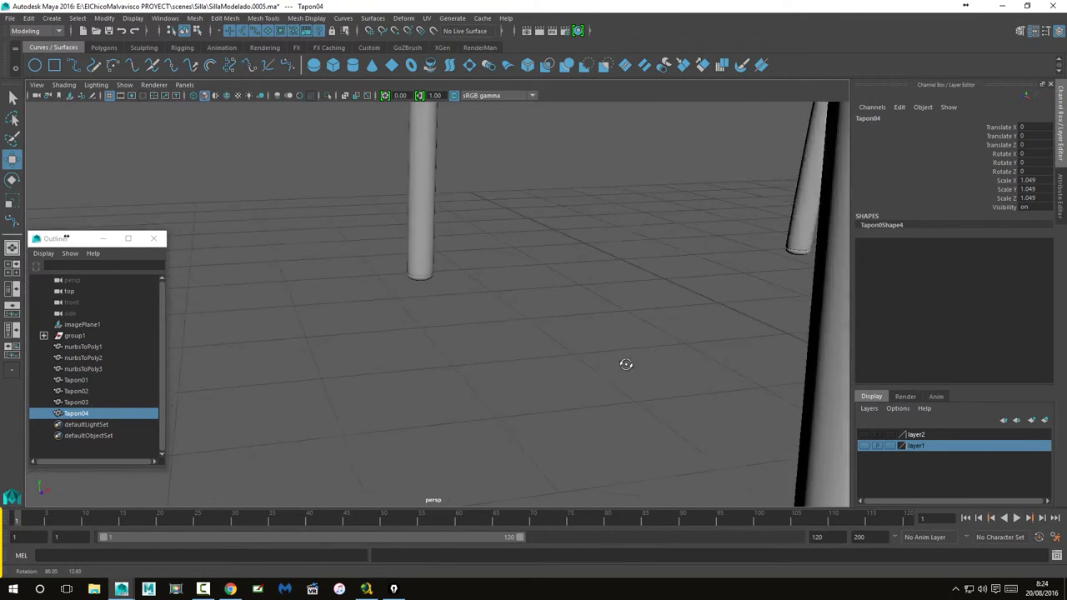
scroll(627, 366, down, 2)
scroll(633, 366, down, 2)
scroll(617, 356, down, 2)
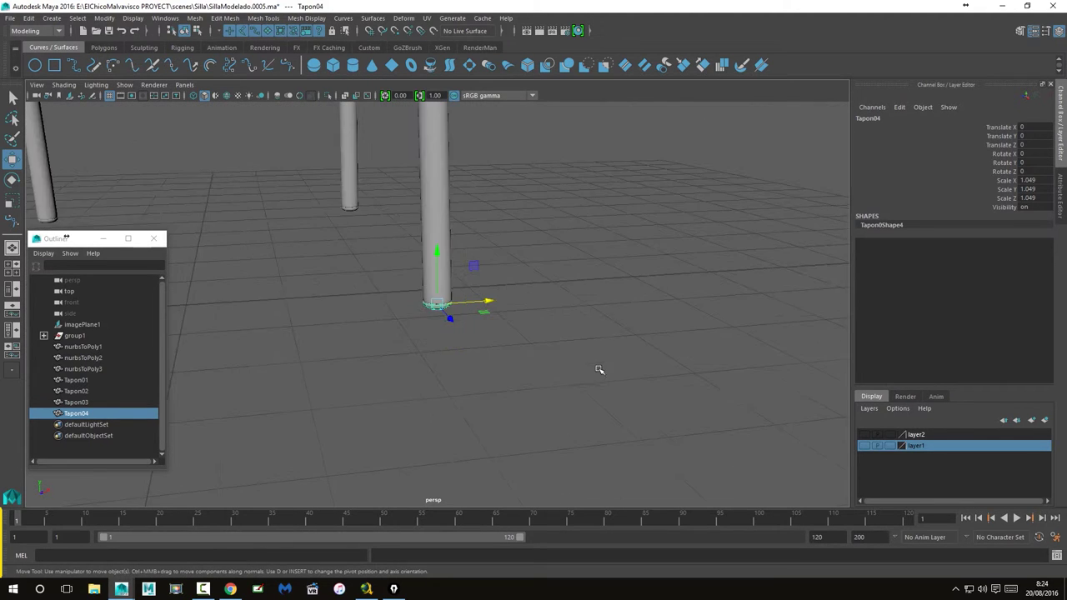
scroll(600, 369, down, 2)
mouse_move(489, 301)
mouse_down()
mouse_move(248, 353)
mouse_move(409, 334)
mouse_up()
Step: Fine-tune Tapon04's X position under the leg, then turn off X-Ray
key(space)
key(space)
scroll(380, 410, down, 2)
drag(514, 313, 515, 309)
scroll(495, 337, up, 3)
scroll(452, 361, up, 3)
scroll(453, 362, up, 3)
scroll(454, 362, up, 3)
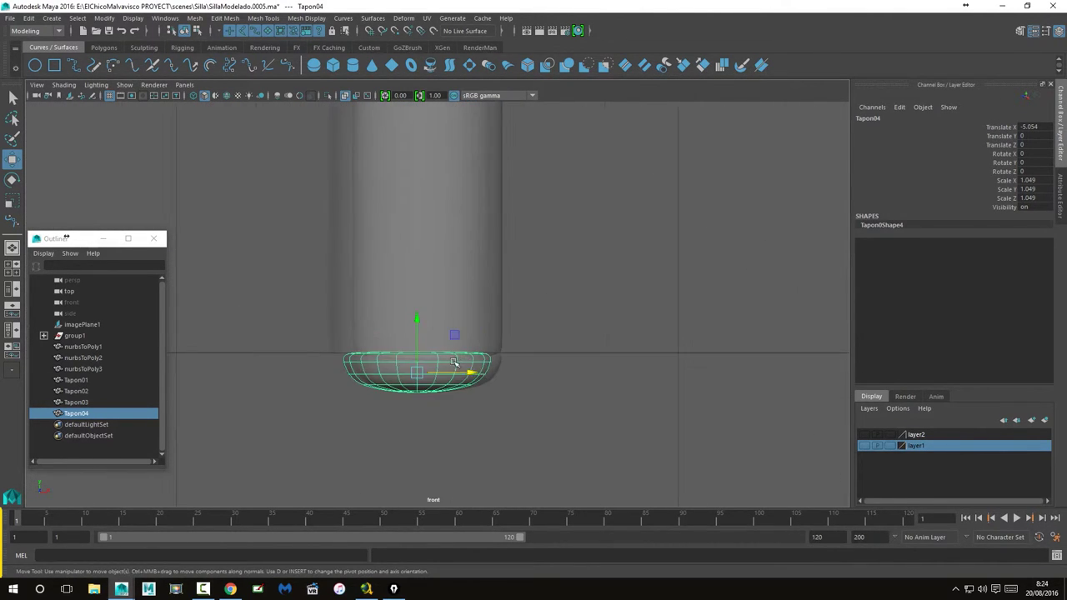
mouse_move(475, 374)
mouse_down()
mouse_move(434, 400)
mouse_move(456, 404)
mouse_up()
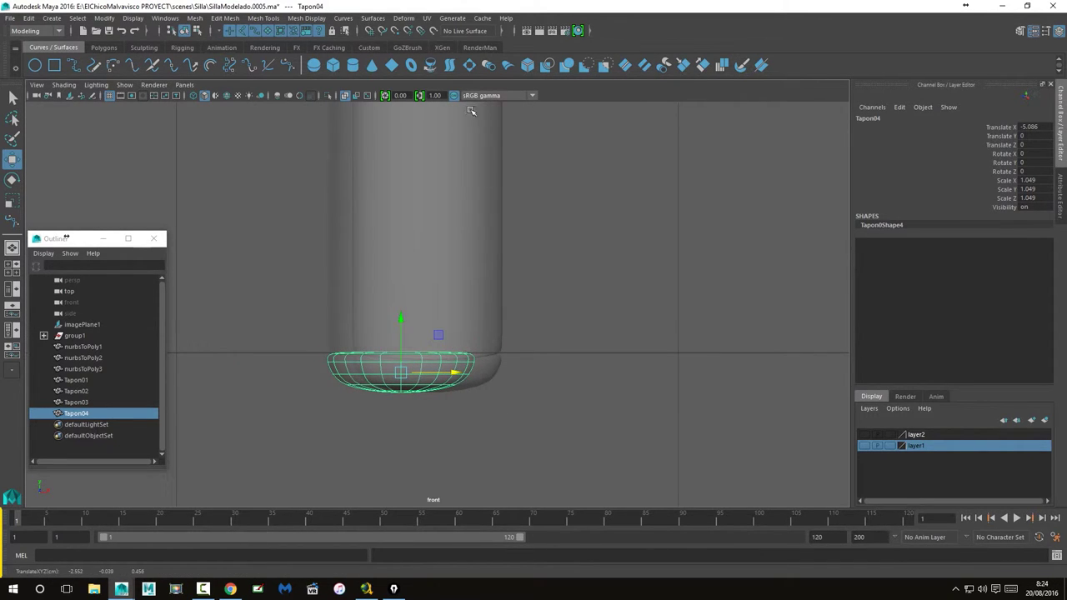
click(344, 96)
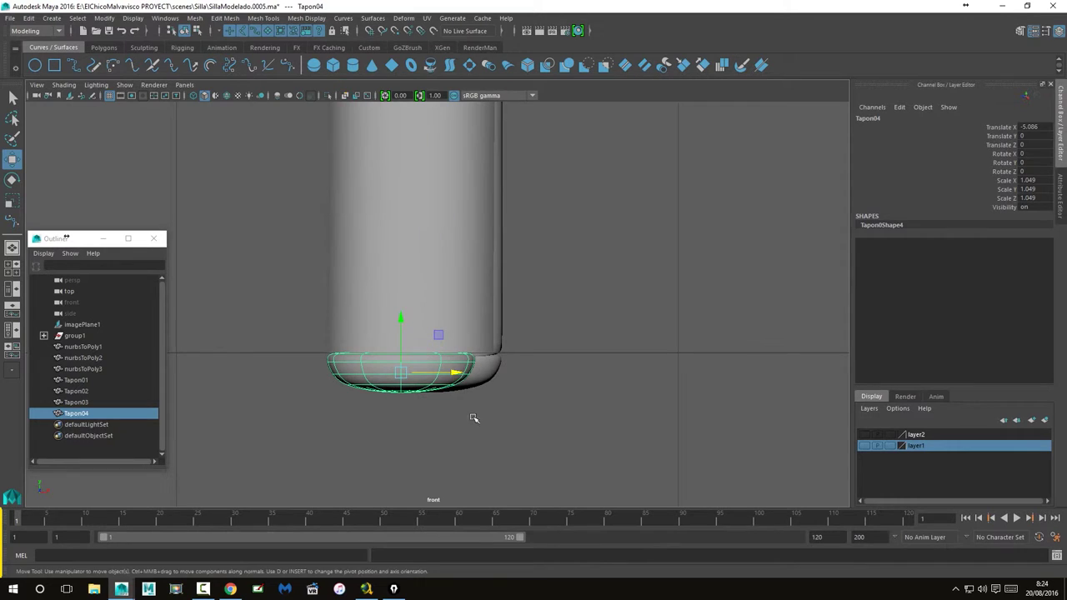
mouse_move(448, 376)
mouse_down()
mouse_move(488, 374)
mouse_move(446, 377)
mouse_move(464, 371)
mouse_up()
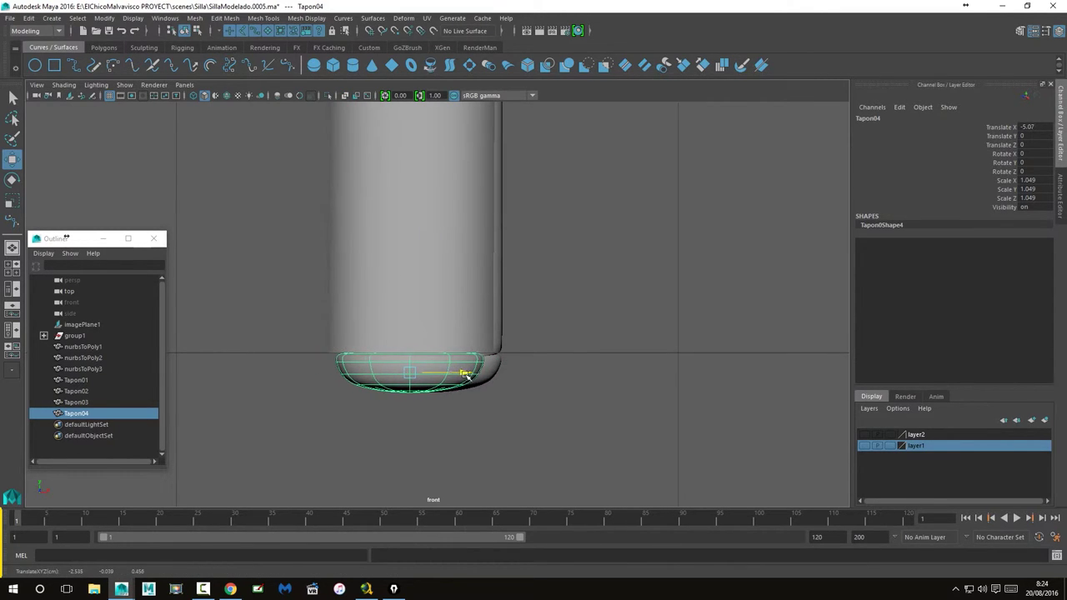
Step: Smooth-preview the leg body nurbsToPoly3 and reframe the Tapon04 cap
key(space)
key(space)
mouse_move(514, 290)
alt+mouse_down()
mouse_move(445, 350)
mouse_move(614, 286)
alt+mouse_up()
alt+right_drag(614, 286, 869, 317)
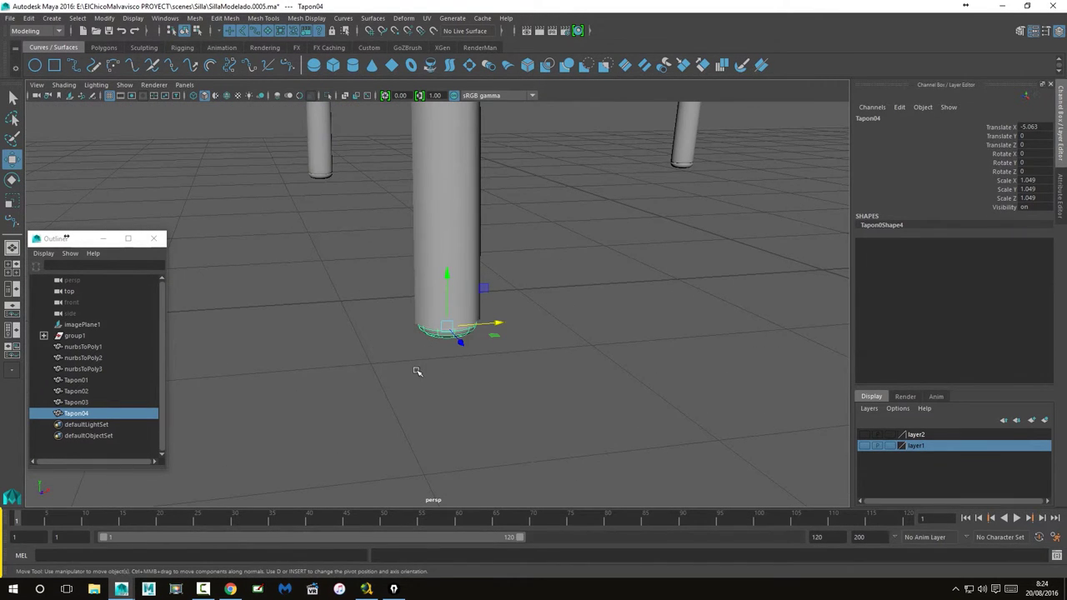
key(f)
click(398, 200)
key(3)
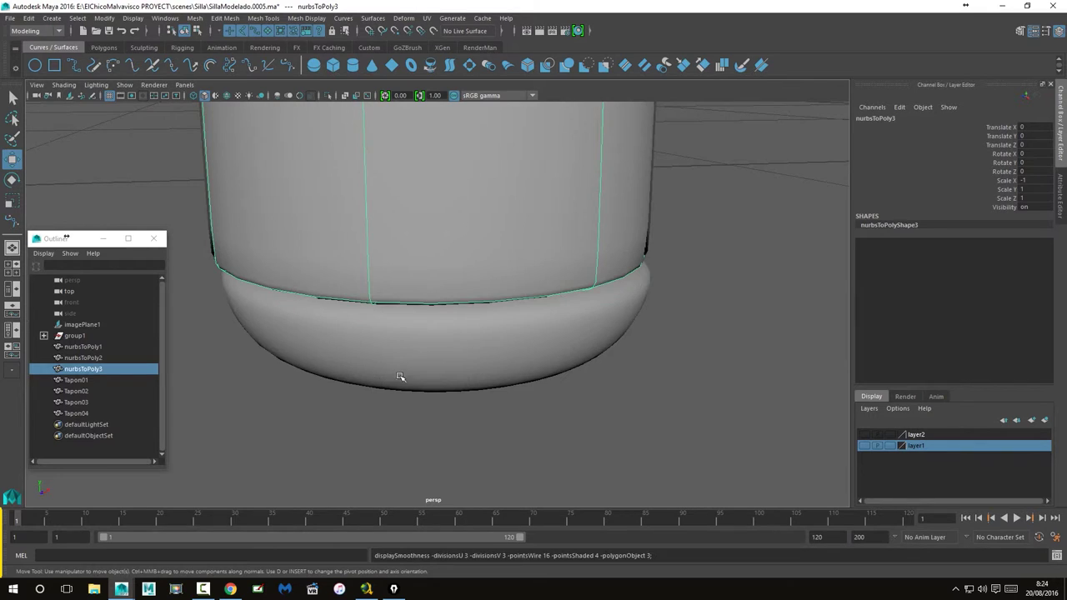
click(400, 377)
key(f)
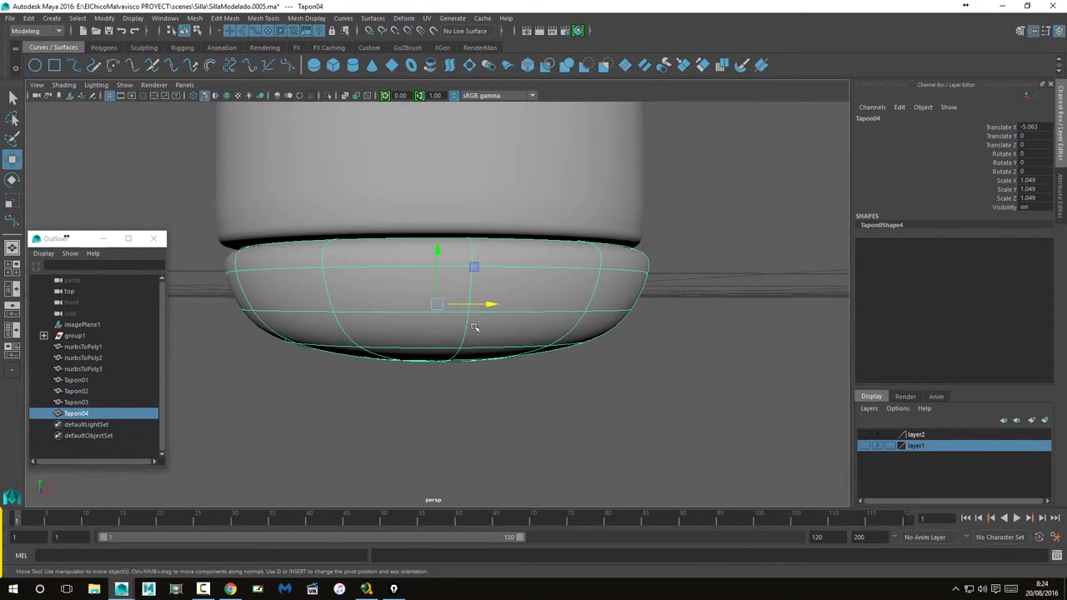
Step: Nudge Tapon04 along X to -5.067, then deselect it and view several legs
drag(493, 306, 488, 305)
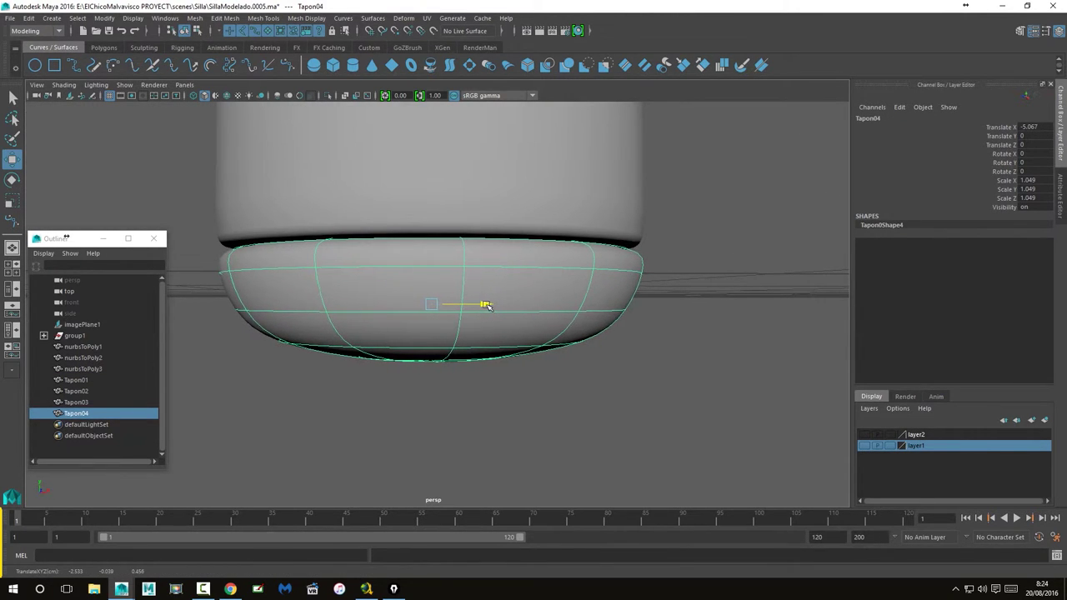
scroll(500, 317, down, 2)
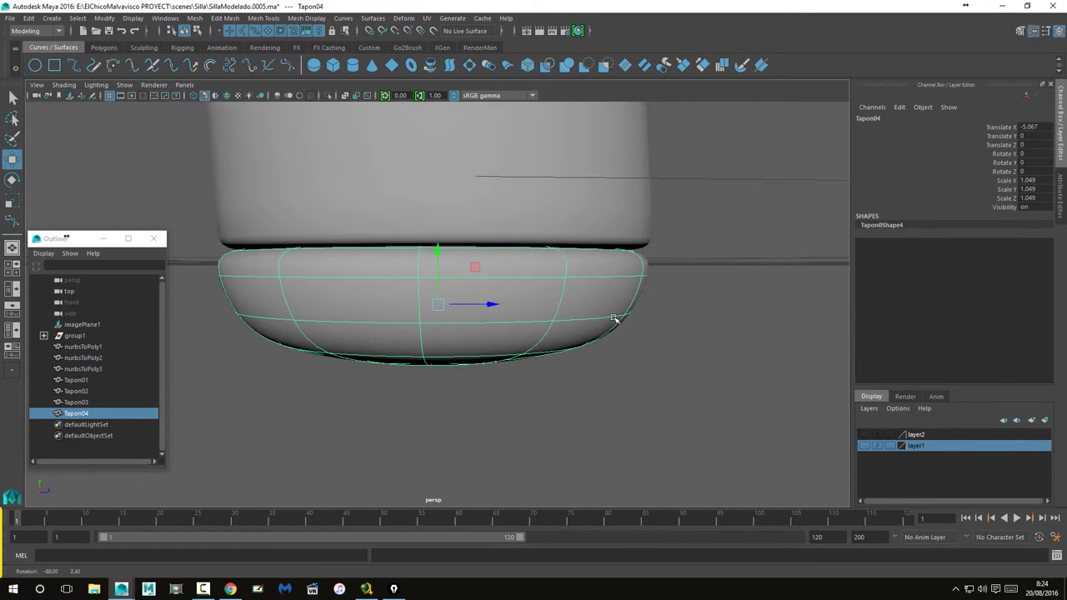
scroll(617, 329, down, 5)
scroll(617, 331, down, 2)
click(614, 329)
mouse_move(586, 369)
alt+mouse_down()
mouse_move(507, 362)
mouse_move(504, 374)
alt+mouse_up()
mouse_move(504, 373)
alt+right_down()
mouse_move(286, 369)
mouse_move(541, 286)
mouse_move(369, 269)
mouse_move(475, 332)
mouse_move(501, 459)
mouse_move(421, 403)
alt+right_up()
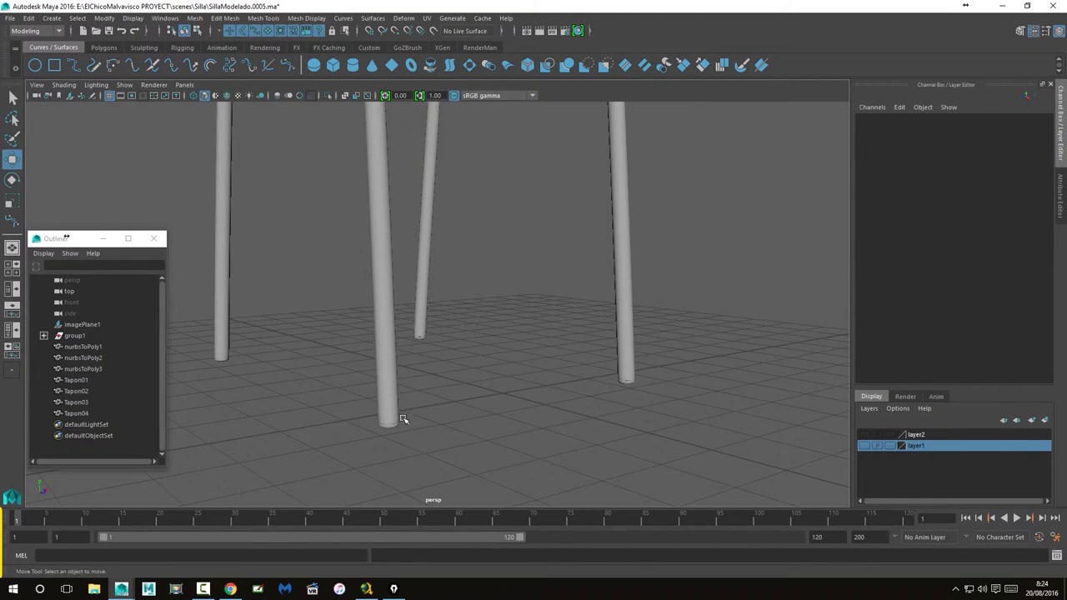
Step: Duplicate Tapon04 as Tapon05 and raise it along Y toward the tube tops
click(392, 430)
key(ctrl+d)
drag(387, 373, 389, 372)
scroll(385, 209, down, 5)
scroll(409, 300, down, 3)
scroll(429, 392, down, 3)
middle_drag(430, 393, 432, 226)
Step: Raise Tapon05 just above the open tube top, to Y 13.935
mouse_move(420, 190)
alt+mouse_down()
mouse_move(491, 278)
mouse_move(389, 247)
mouse_move(371, 309)
mouse_move(472, 295)
mouse_move(390, 301)
alt+mouse_up()
key(f)
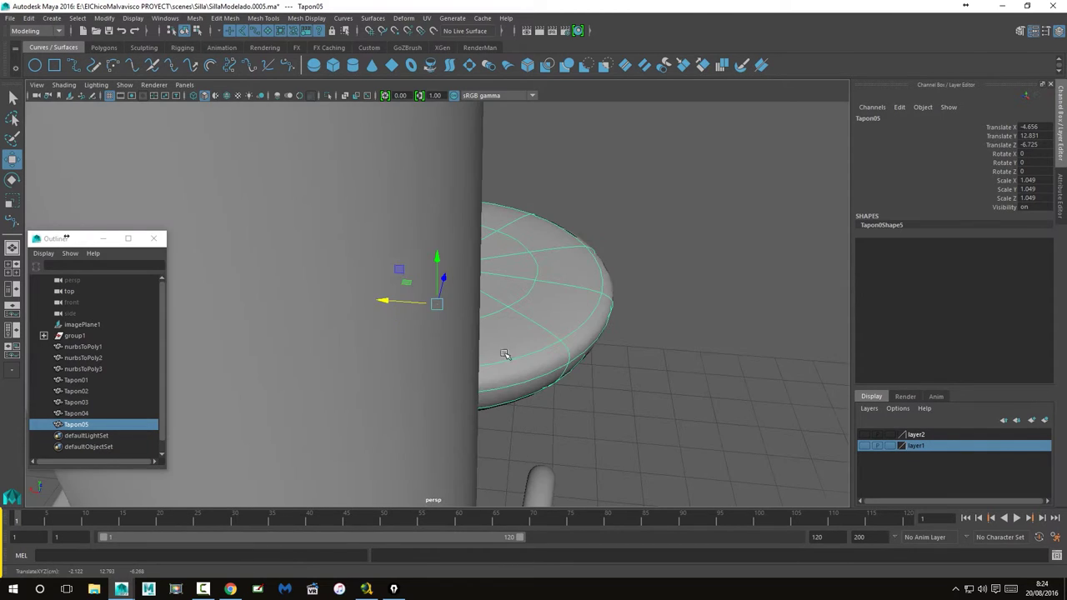
scroll(513, 358, down, 2)
mouse_move(453, 252)
mouse_down()
mouse_move(453, 115)
mouse_move(427, 392)
mouse_move(420, 95)
mouse_up()
scroll(421, 187, down, 2)
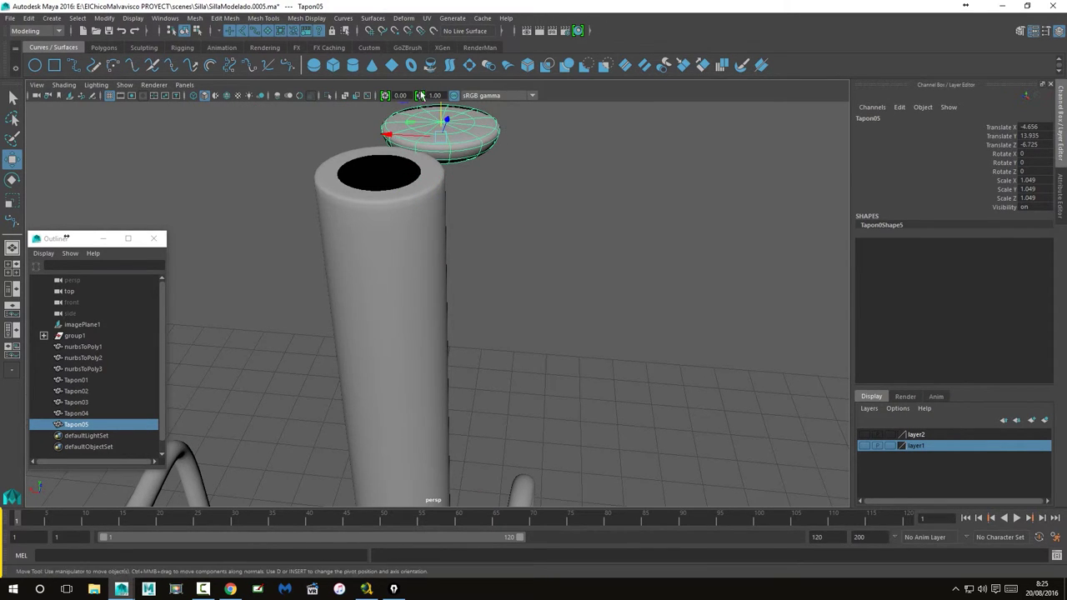
click(12, 180)
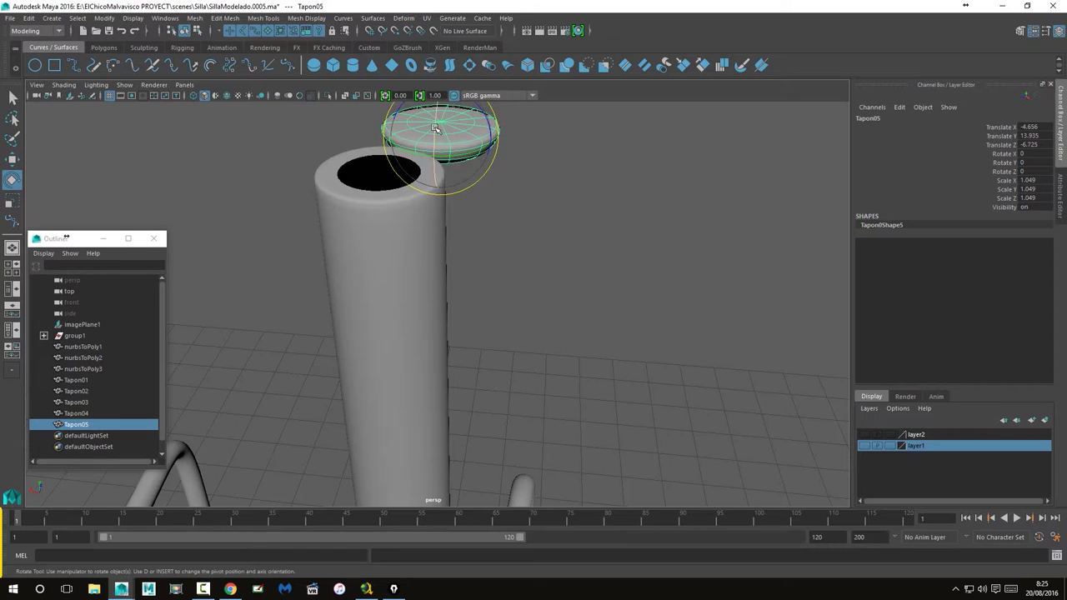
Step: Flip Tapon05 to Rotate X about -182 and lower it over the tube top
drag(434, 128, 445, 258)
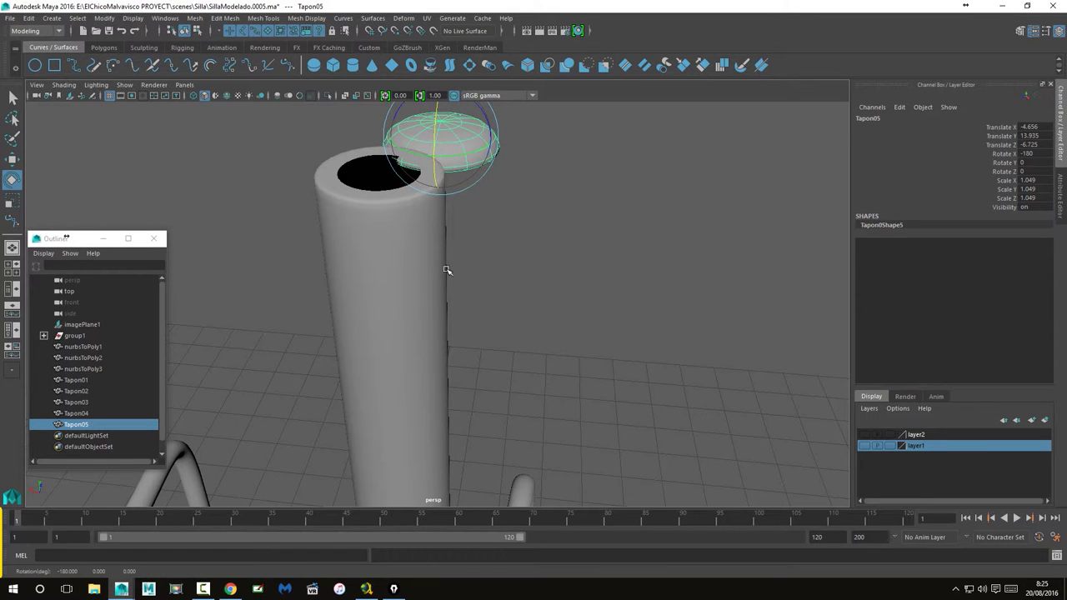
click(12, 159)
mouse_move(553, 244)
alt+mouse_down()
mouse_move(420, 351)
mouse_move(265, 283)
mouse_move(185, 325)
mouse_move(364, 383)
mouse_move(298, 380)
mouse_move(364, 405)
alt+mouse_up()
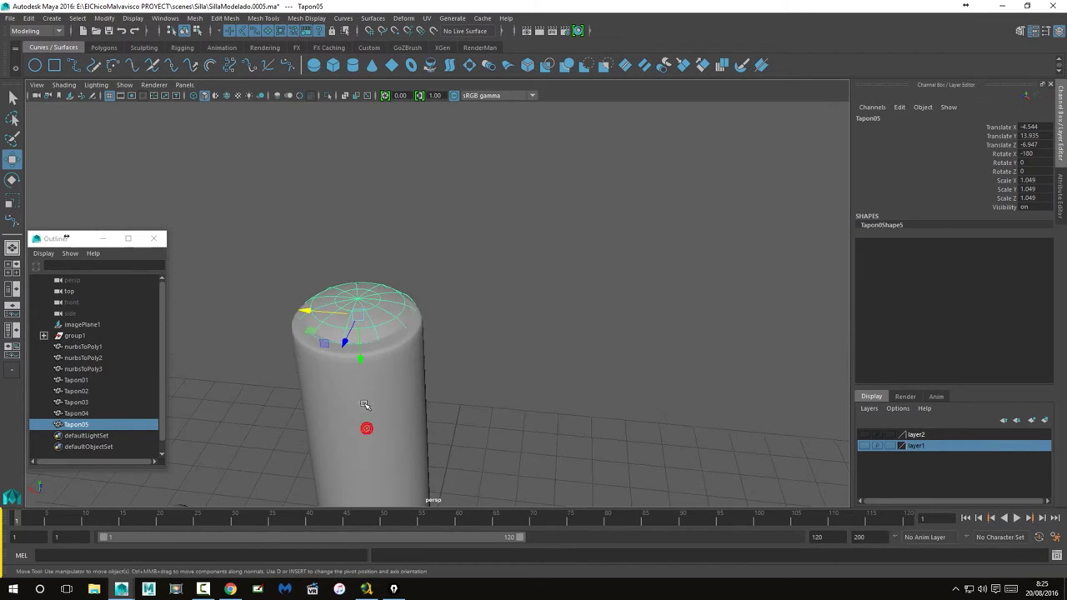
mouse_move(360, 358)
mouse_down()
mouse_move(358, 343)
mouse_move(484, 362)
mouse_move(562, 353)
mouse_up()
key(f)
drag(487, 308, 530, 307)
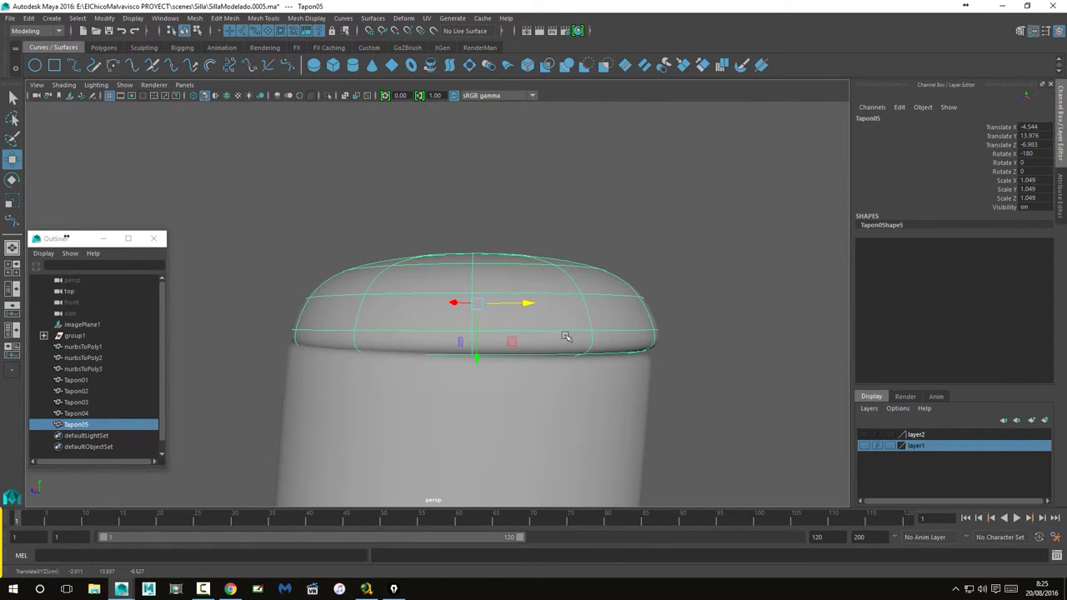
Step: In the side view, bring Tapon05 onto the tube and tilt it slightly to match
key(space)
key(space)
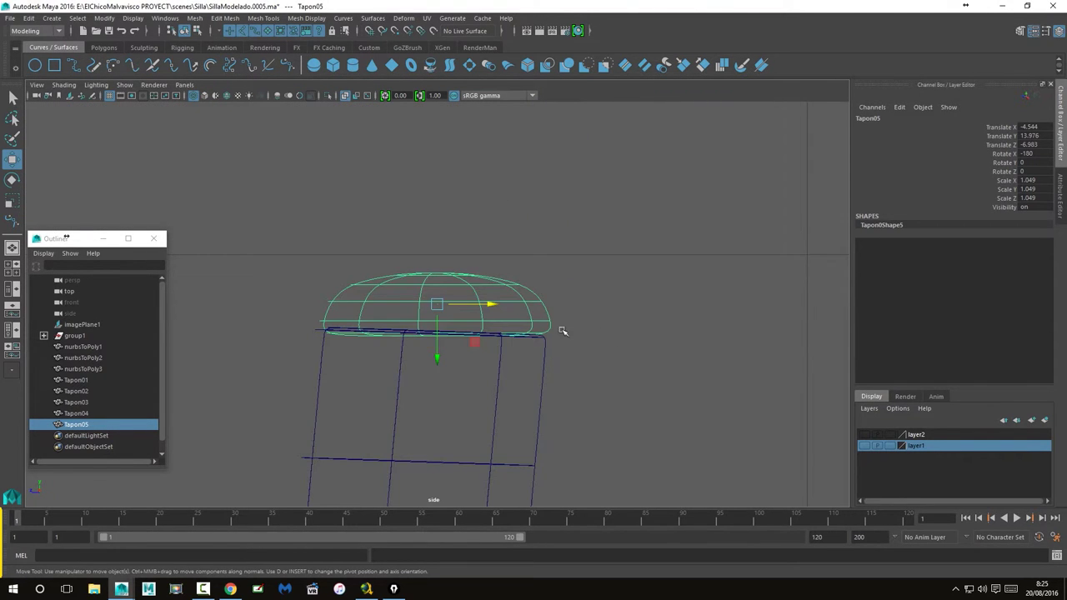
scroll(460, 336, up, 5)
mouse_move(487, 325)
alt+middle_down()
mouse_move(550, 290)
mouse_move(517, 259)
alt+middle_up()
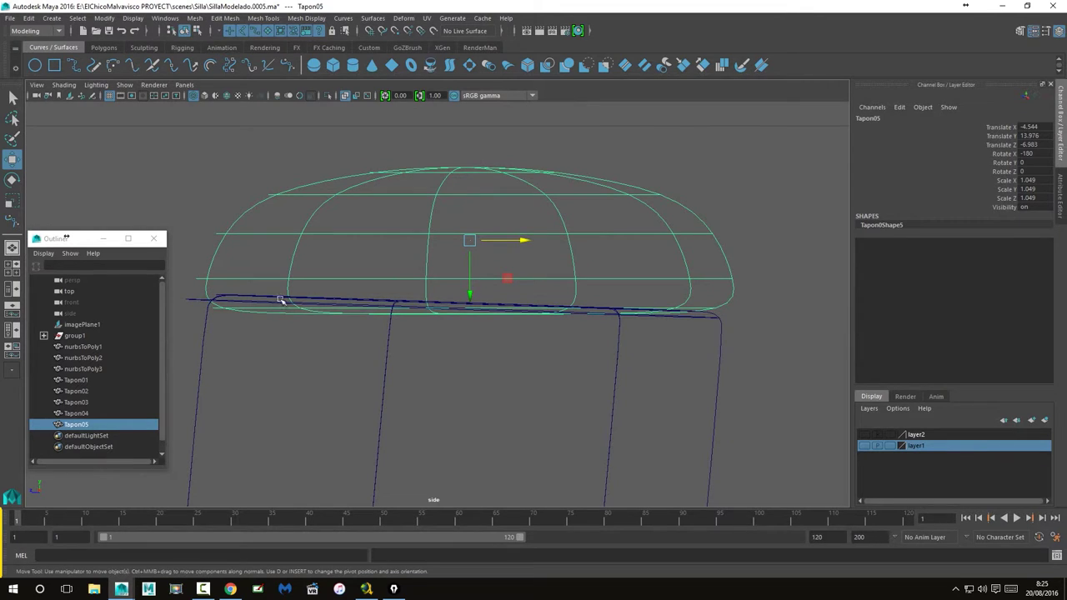
click(12, 180)
drag(500, 281, 497, 281)
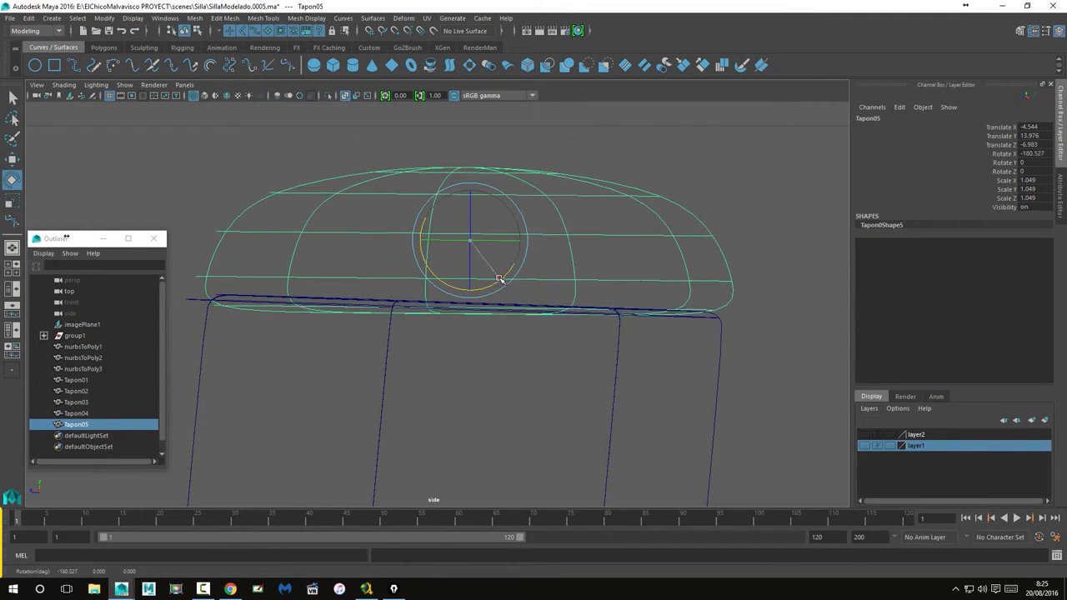
Step: Lift Tapon05 slightly and refine its X tilt against the tube
key(1)
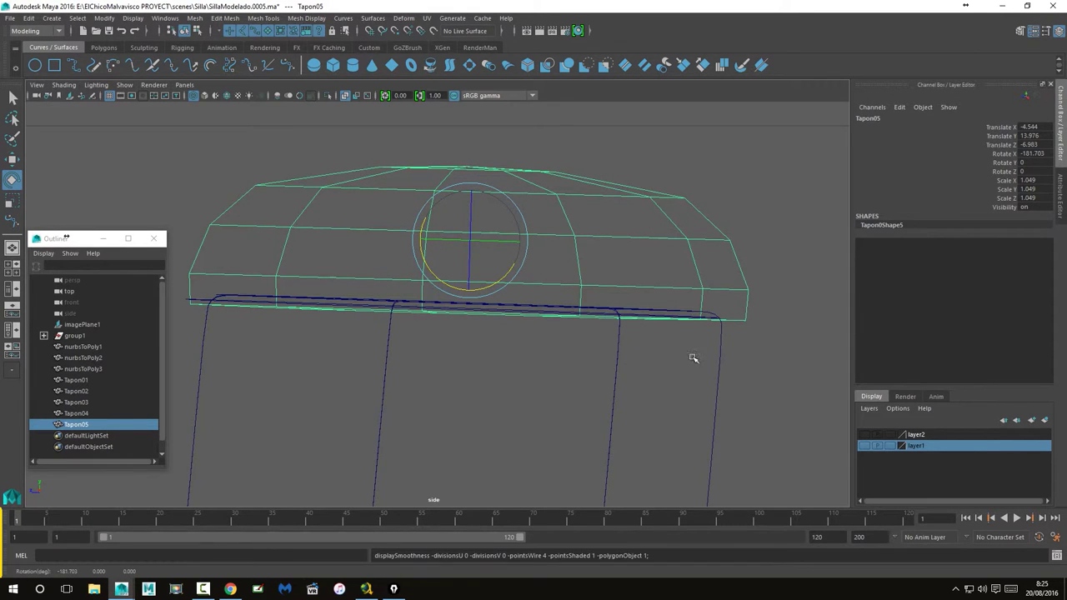
click(720, 354)
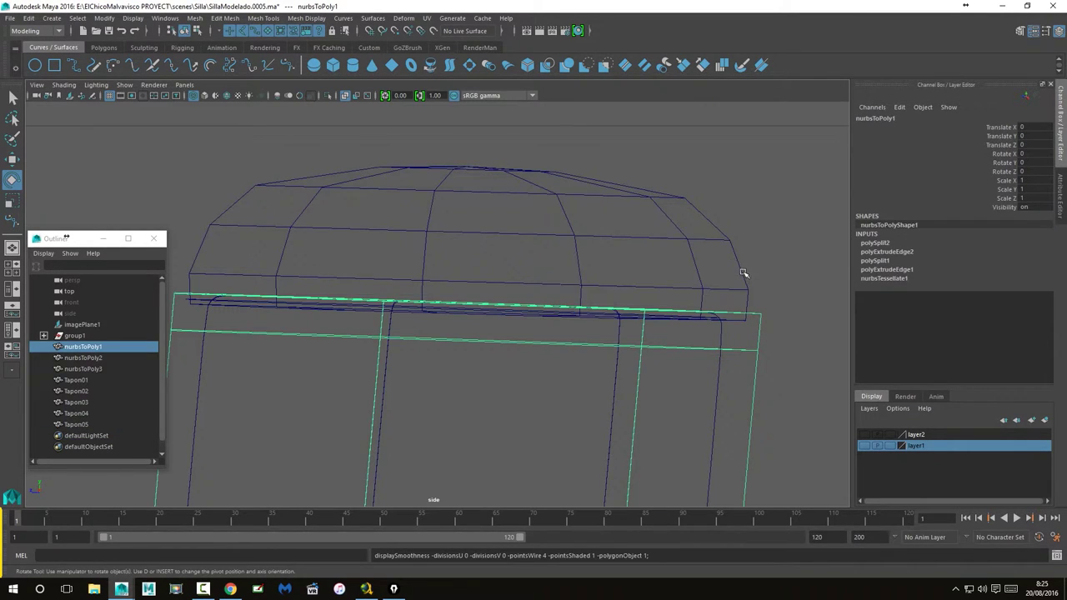
click(742, 273)
click(12, 159)
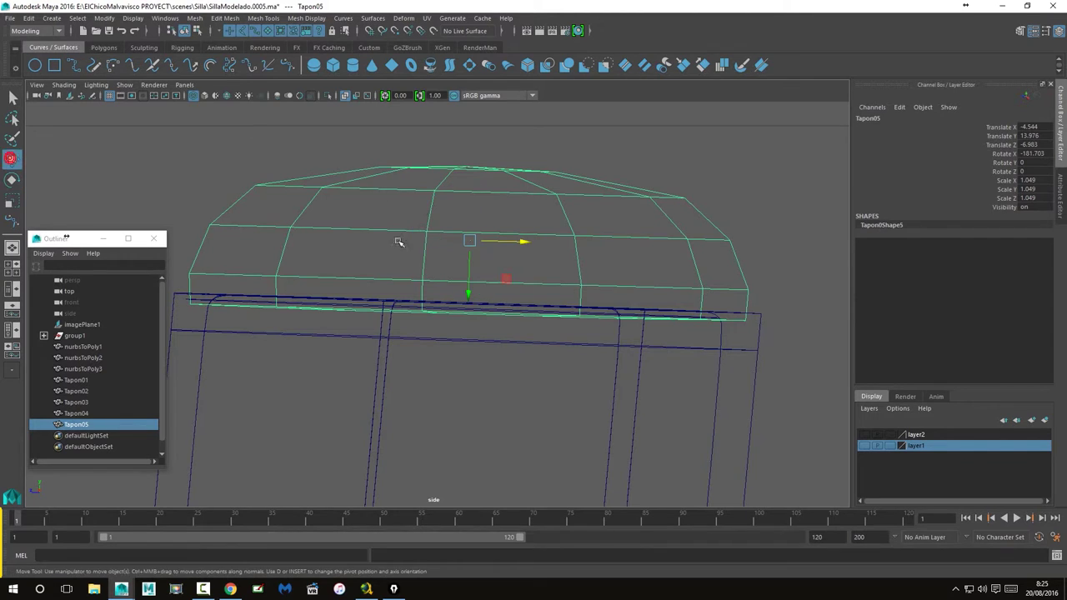
drag(469, 295, 469, 283)
click(12, 179)
mouse_move(508, 264)
mouse_down()
mouse_move(639, 327)
mouse_move(559, 369)
mouse_move(611, 360)
mouse_up()
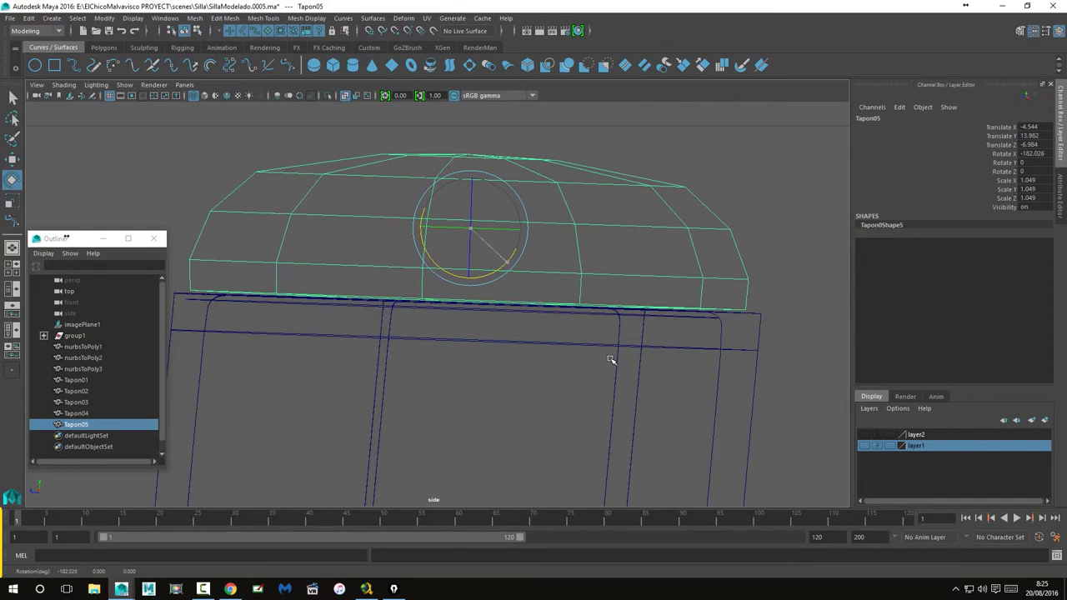
click(12, 160)
Step: Back in the perspective view, adjust Tapon05's height along Y on the tube
key(space)
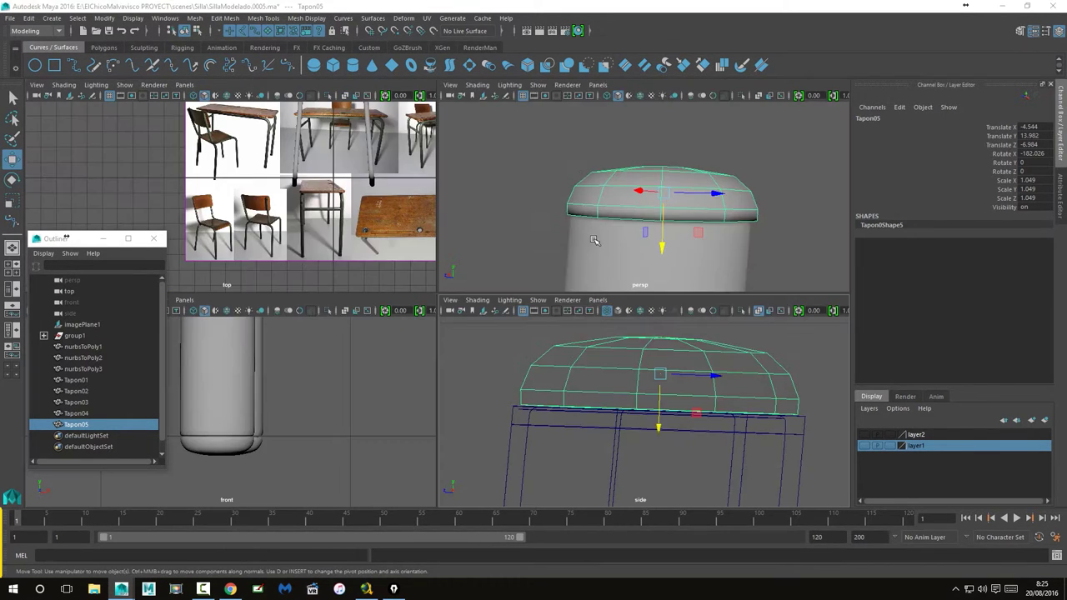
key(space)
alt+drag(564, 274, 594, 286)
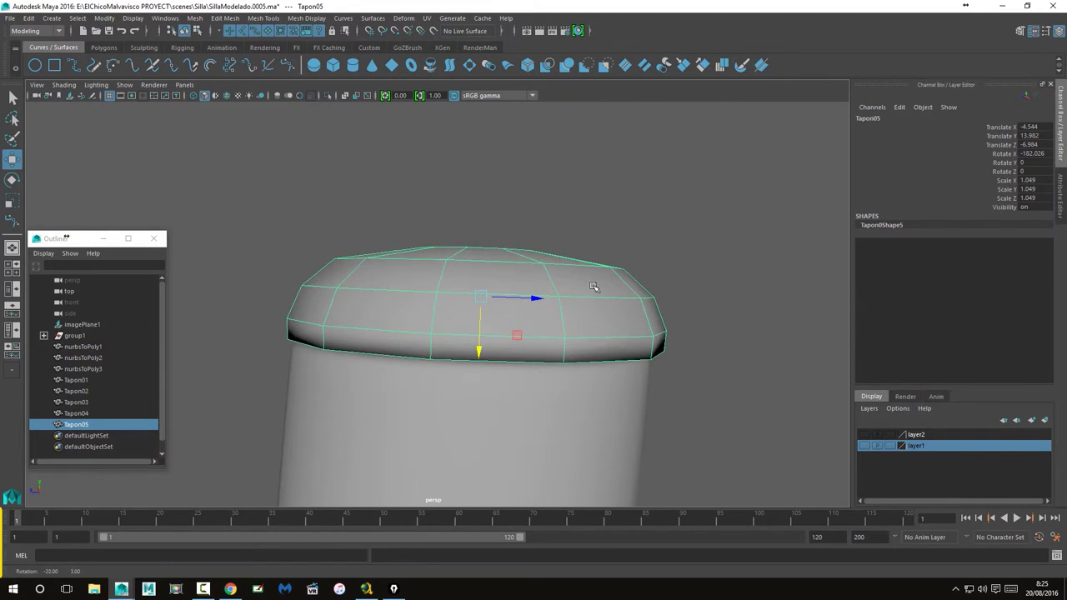
click(595, 371)
scroll(655, 391, down, 5)
click(637, 382)
alt+drag(563, 395, 568, 394)
click(472, 308)
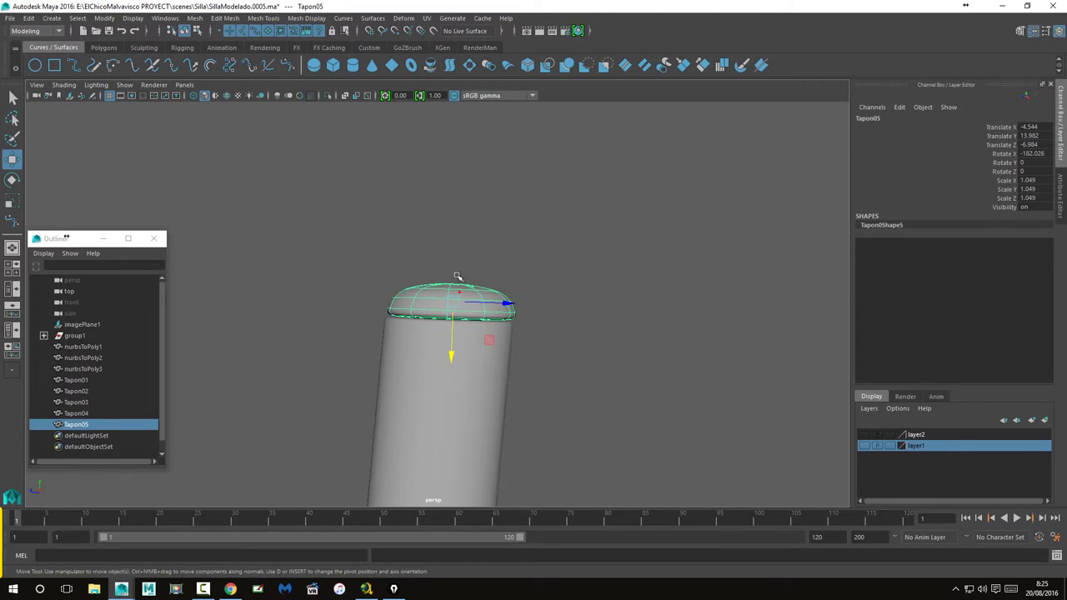
drag(457, 345, 451, 356)
click(615, 395)
Step: Nudge Tapon05 along X to centre it, reaching X -4.549, Y 13.981, Z -6.979
mouse_move(621, 400)
alt+mouse_down()
mouse_move(635, 412)
mouse_move(624, 441)
mouse_move(584, 416)
alt+mouse_up()
click(466, 315)
mouse_move(500, 333)
alt+mouse_down()
mouse_move(484, 360)
mouse_move(482, 351)
mouse_move(433, 352)
mouse_move(396, 321)
alt+mouse_up()
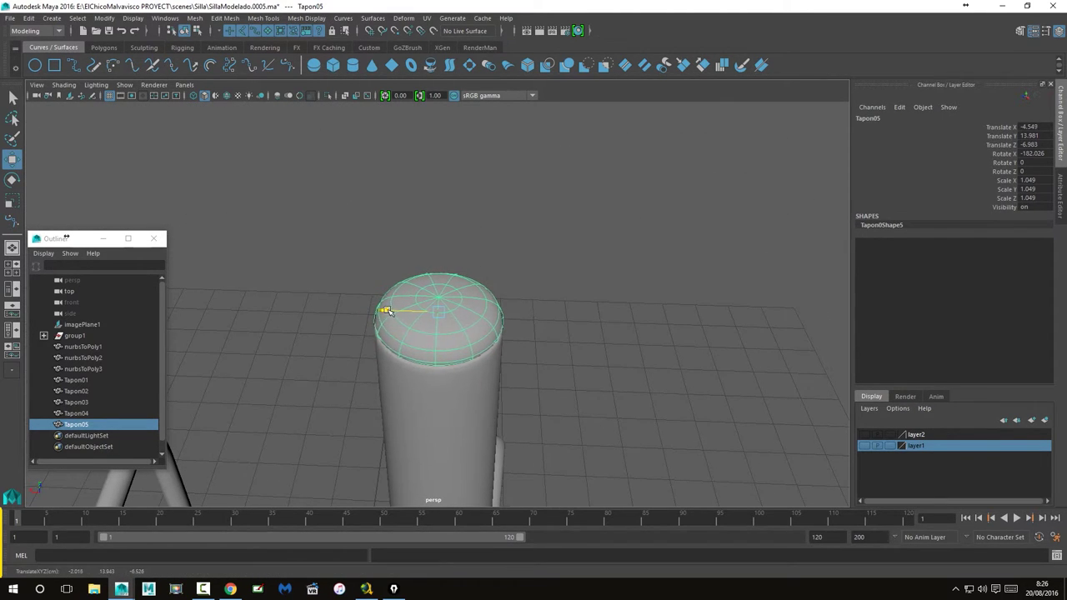
mouse_move(386, 311)
alt+mouse_down()
mouse_move(464, 334)
mouse_move(529, 370)
mouse_move(546, 361)
alt+mouse_up()
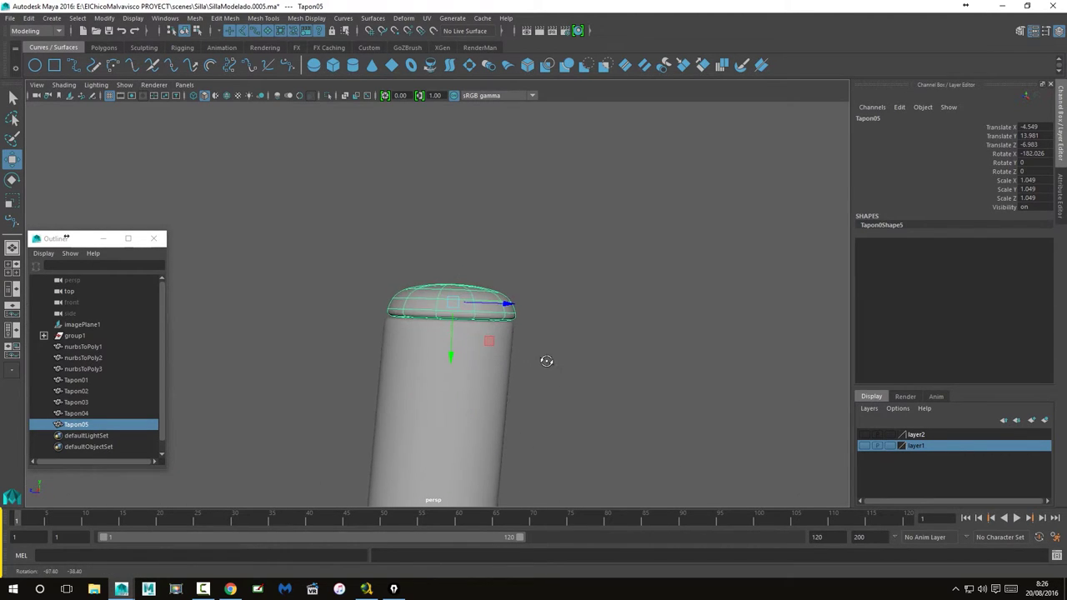
mouse_move(515, 354)
alt+right_down()
mouse_move(525, 326)
mouse_move(780, 337)
alt+right_up()
drag(542, 306, 534, 300)
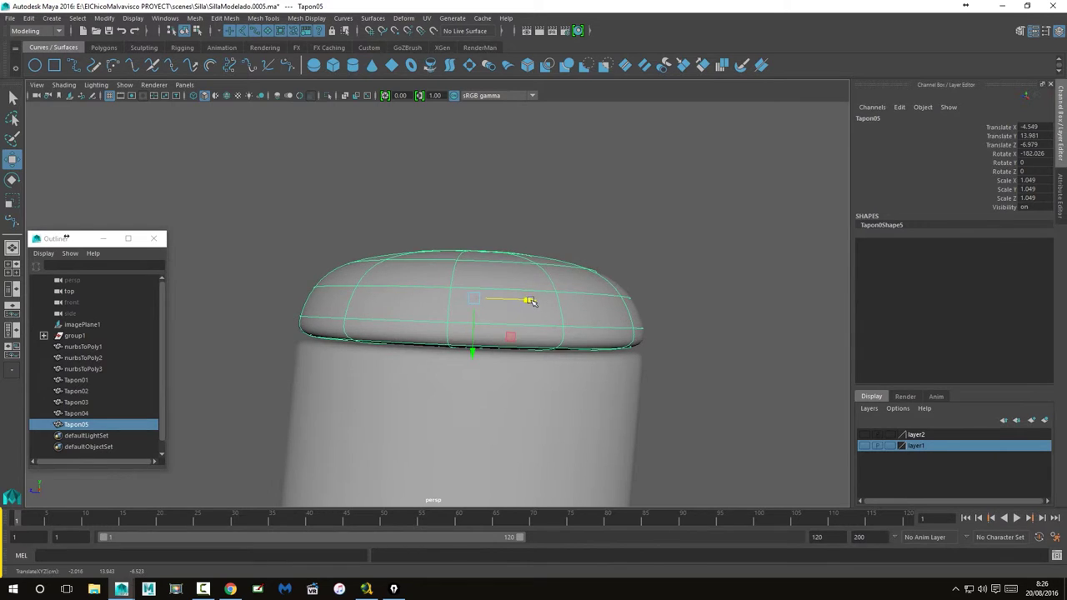
click(678, 231)
Step: Orbit out to view both tube tops, including the right tube's open end
alt+right_drag(678, 231, 655, 248)
mouse_move(655, 247)
alt+mouse_down()
mouse_move(389, 374)
mouse_move(516, 390)
mouse_move(514, 376)
mouse_move(492, 391)
alt+mouse_up()
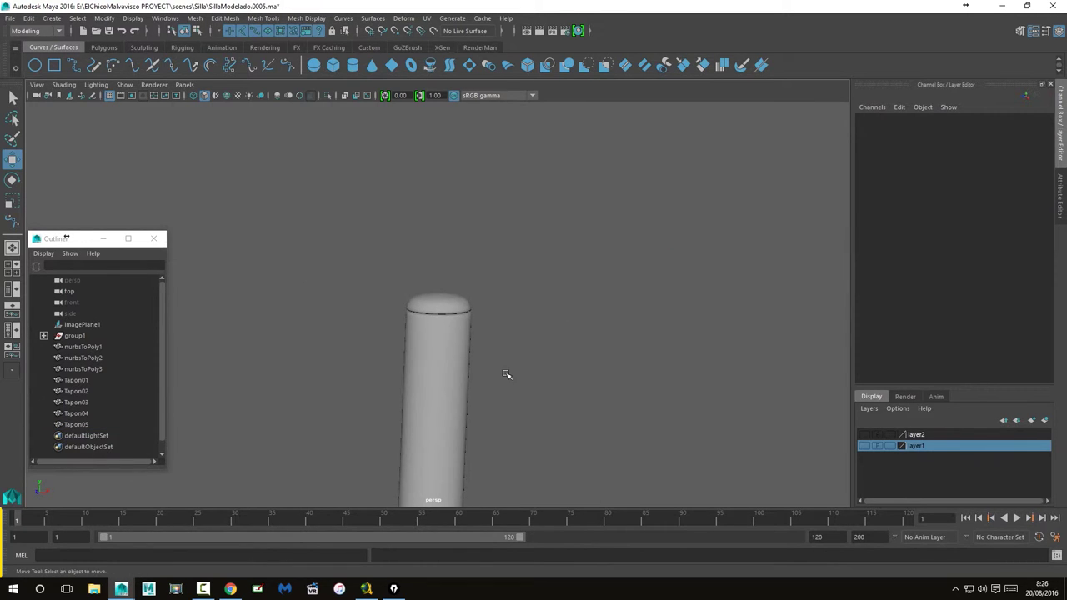
scroll(506, 375, down, 2)
alt+middle_drag(506, 374, 436, 303)
alt+drag(435, 302, 653, 317)
alt+right_drag(653, 317, 450, 329)
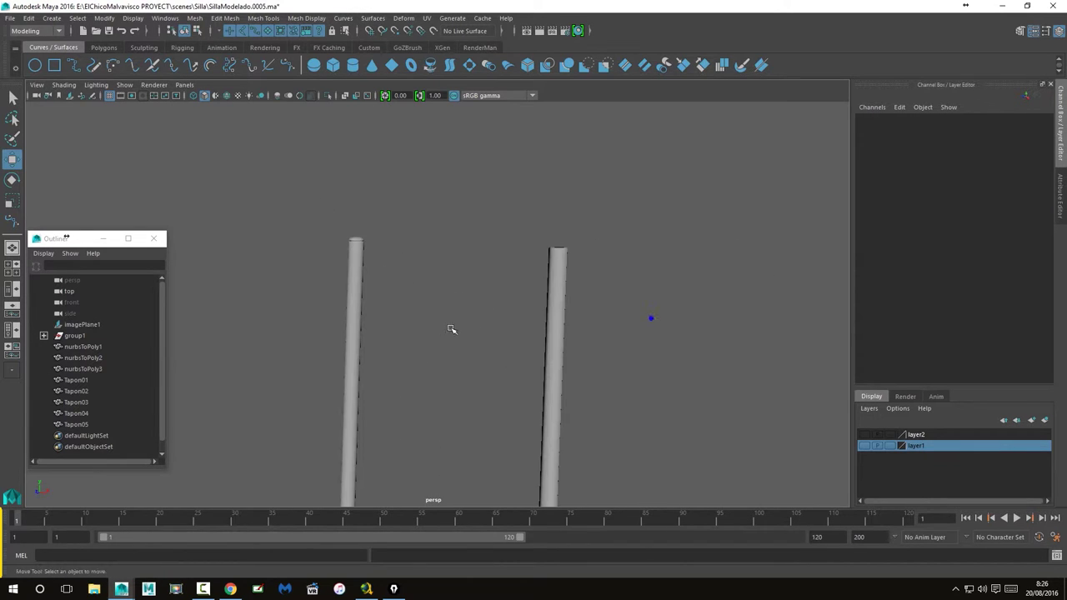
mouse_move(450, 329)
alt+mouse_down()
mouse_move(492, 333)
mouse_move(474, 343)
alt+mouse_up()
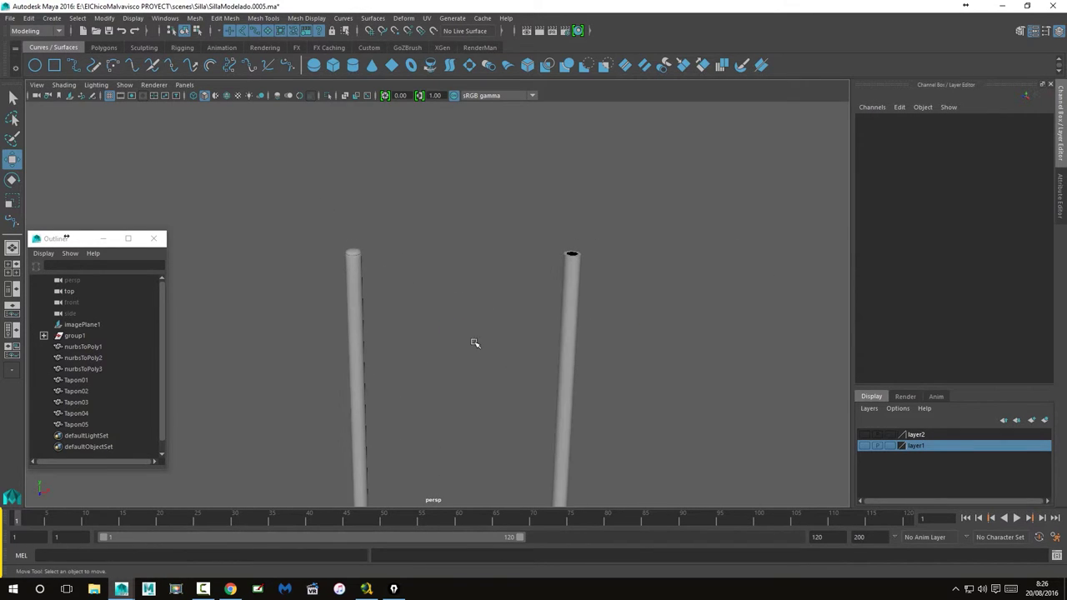
Step: Duplicate Tapon05 as Tapon06 and centre it on the right tube top at X -0.52
click(354, 254)
key(ctrl+d)
drag(416, 253, 476, 257)
key(f)
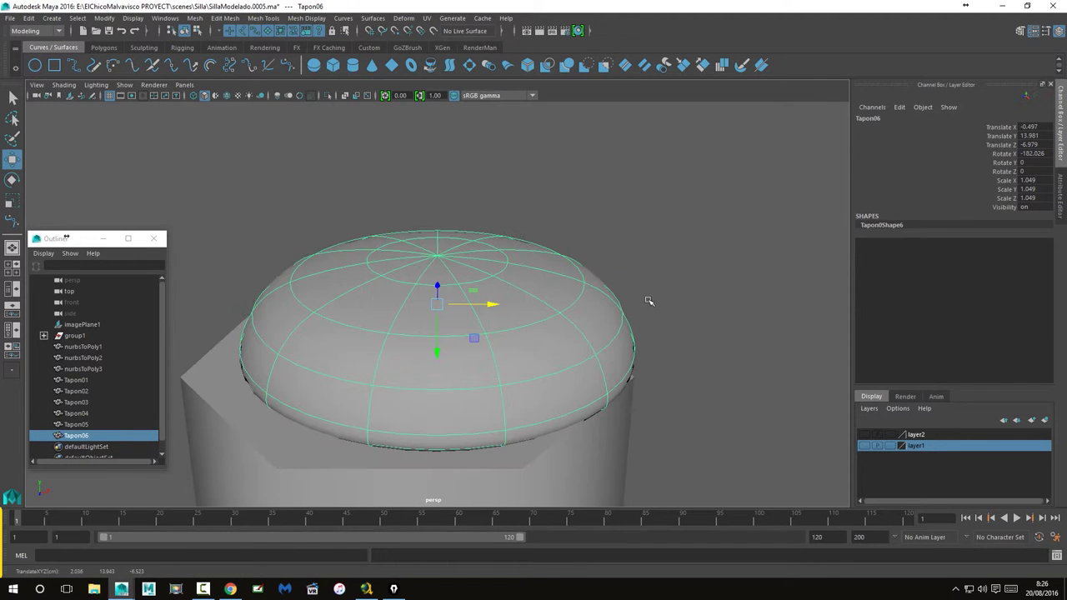
drag(492, 302, 469, 305)
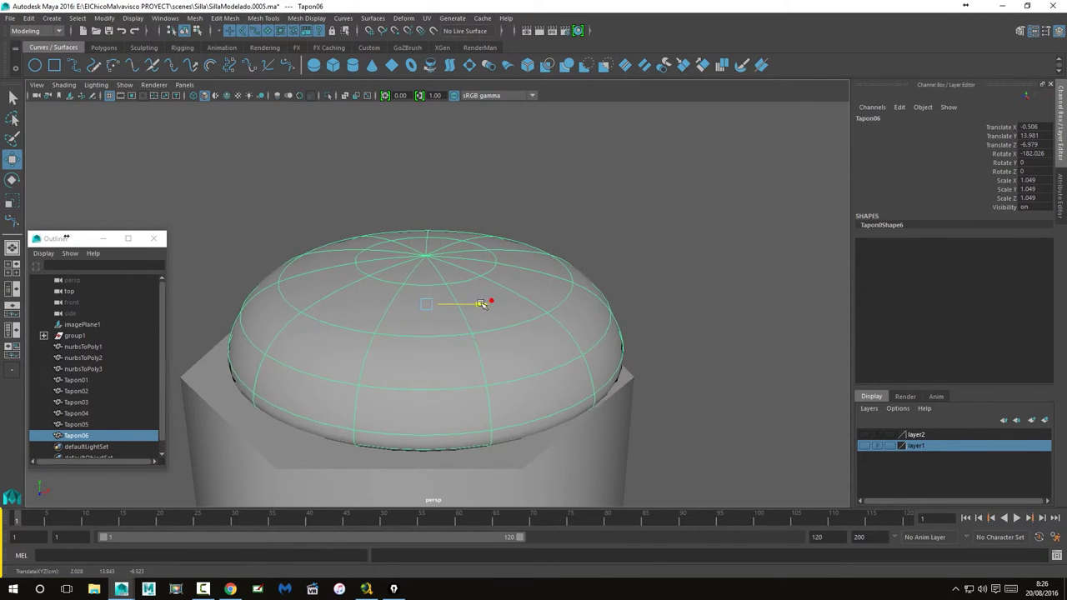
Step: Preview the tube smoothed and check Tapon06 from a lower angle
click(588, 465)
key(3)
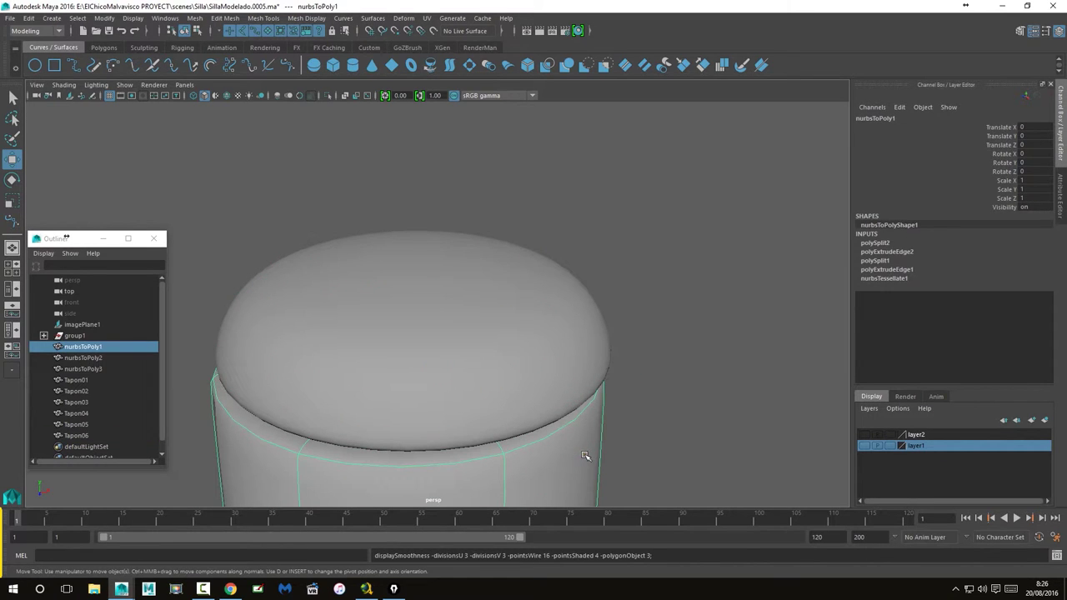
click(661, 431)
click(545, 362)
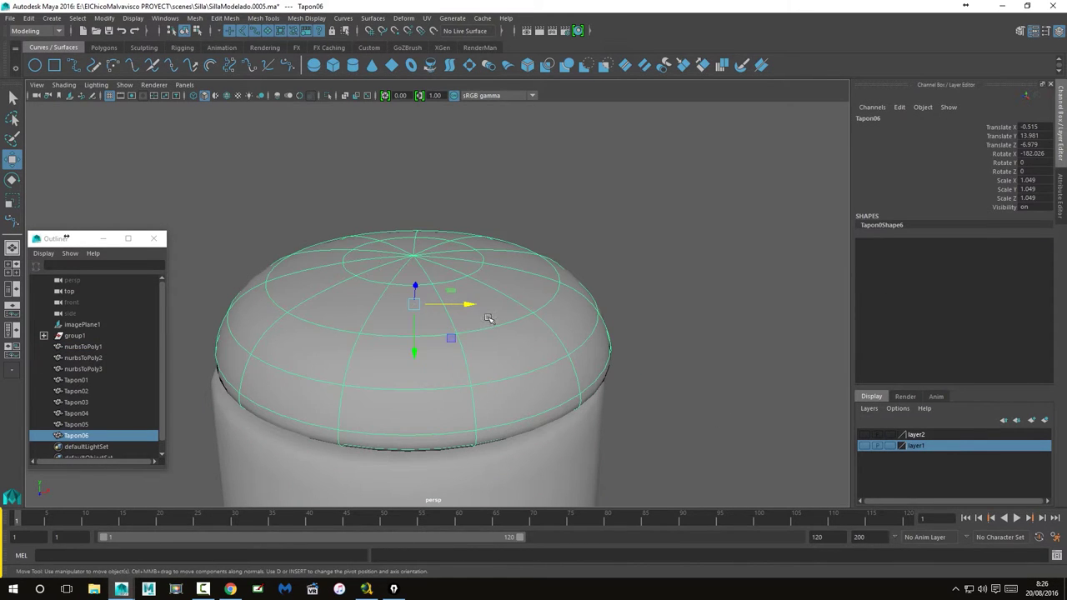
mouse_move(469, 305)
alt+mouse_down()
mouse_move(484, 310)
mouse_move(469, 298)
mouse_move(436, 338)
alt+mouse_up()
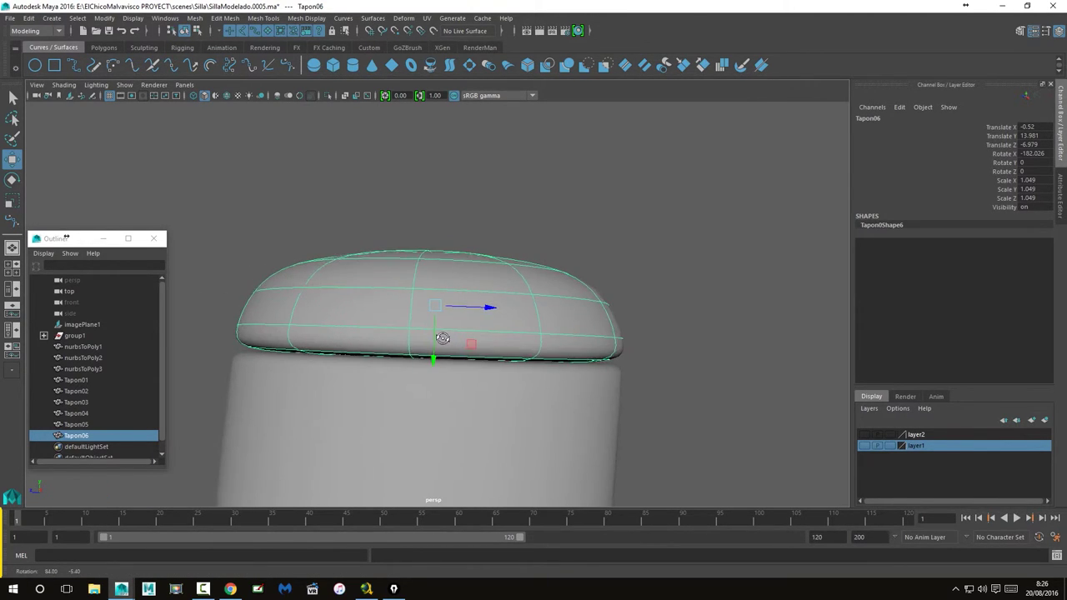
Step: Deselect the cap, then zoom out and tilt to frame the whole chair
click(707, 264)
scroll(706, 264, down, 5)
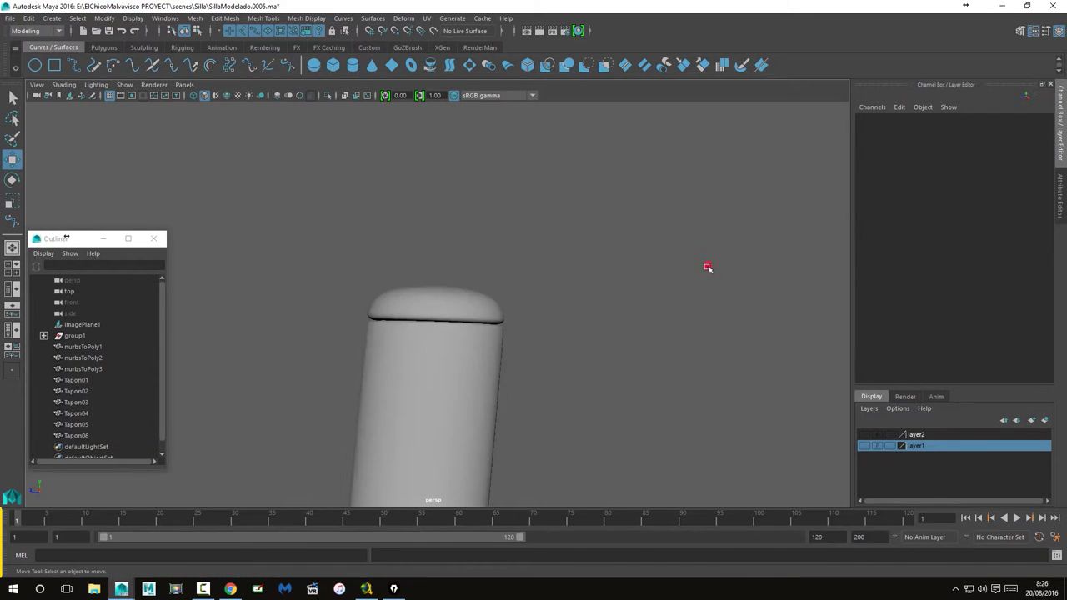
scroll(700, 277, down, 3)
scroll(667, 300, down, 5)
scroll(500, 392, down, 3)
scroll(550, 393, down, 2)
mouse_move(614, 395)
alt+mouse_down()
mouse_move(354, 392)
mouse_move(533, 367)
alt+mouse_up()
Step: Select Tapon02 and inspect how it sits under its leg in the side view
scroll(544, 362, up, 3)
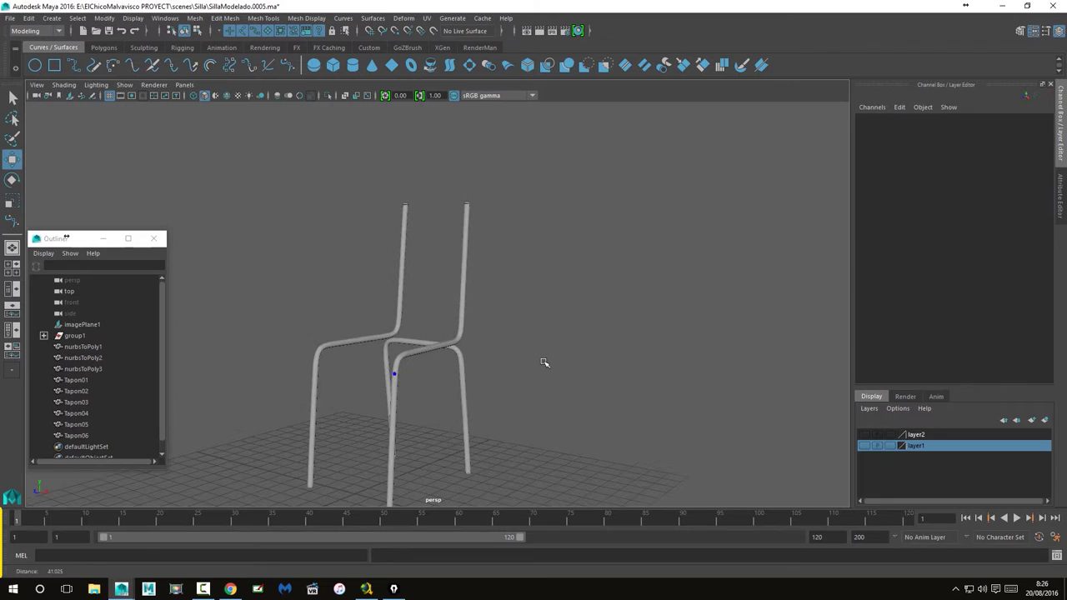
alt+drag(465, 384, 476, 469)
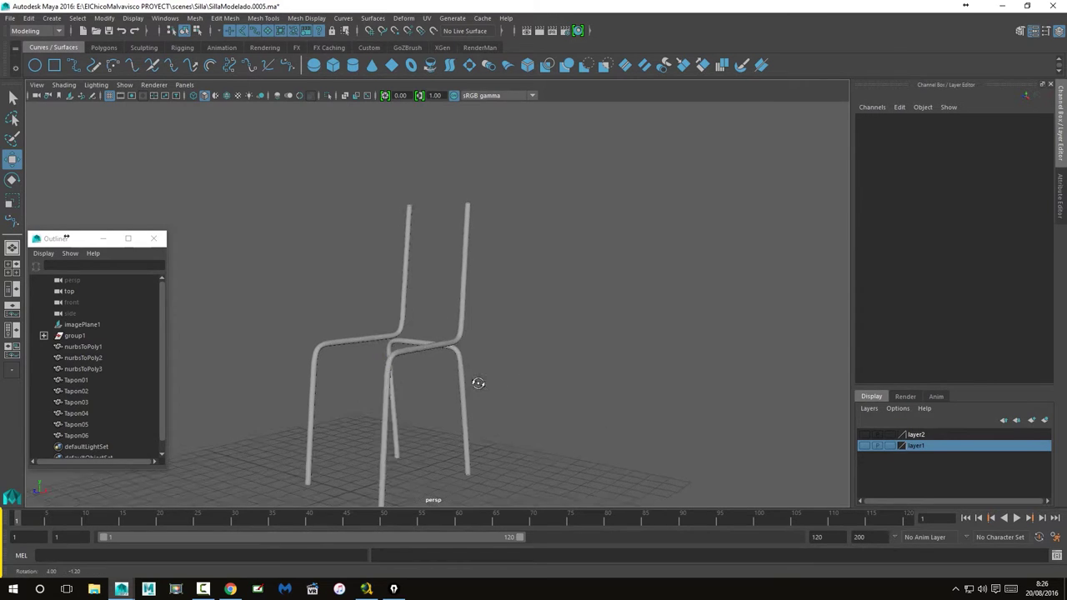
click(464, 483)
key(space)
key(space)
scroll(609, 423, down, 2)
alt+middle_drag(476, 453, 507, 261)
scroll(500, 312, up, 3)
scroll(501, 319, up, 3)
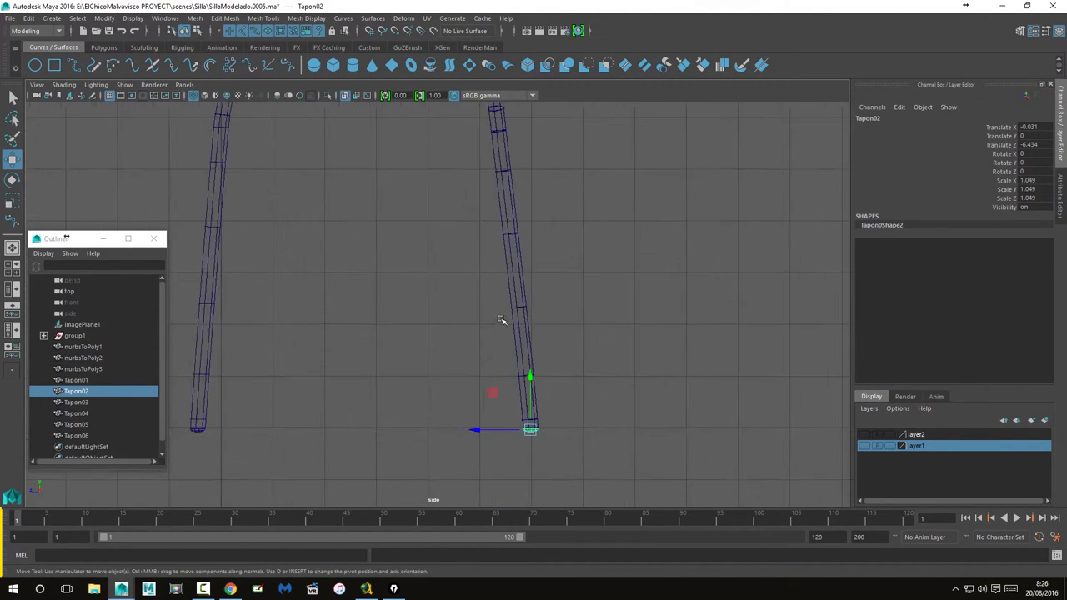
scroll(500, 319, up, 3)
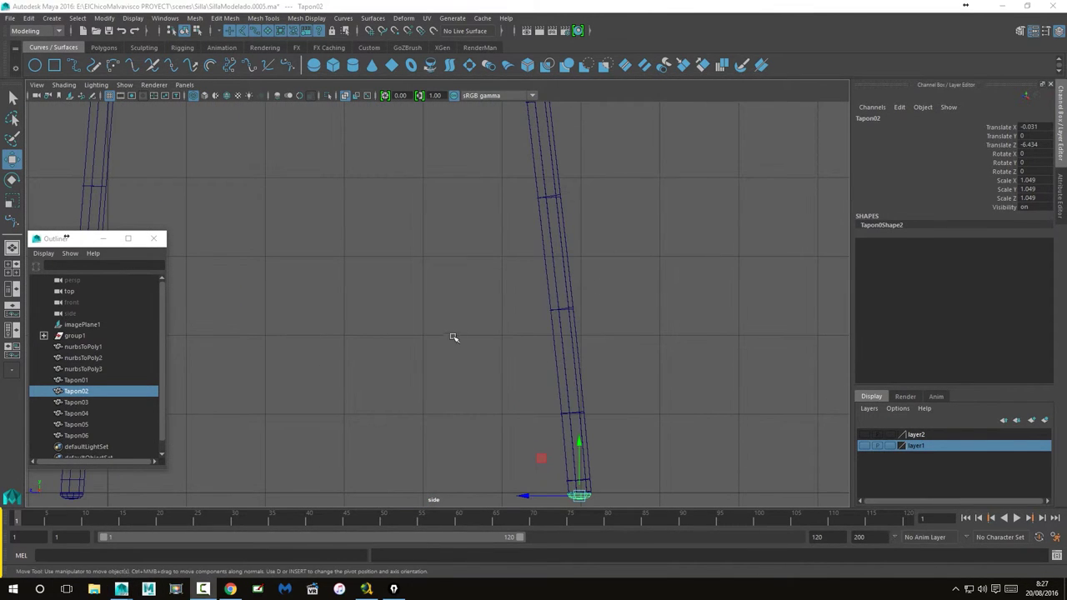
alt+middle_drag(510, 431, 470, 315)
scroll(449, 242, up, 3)
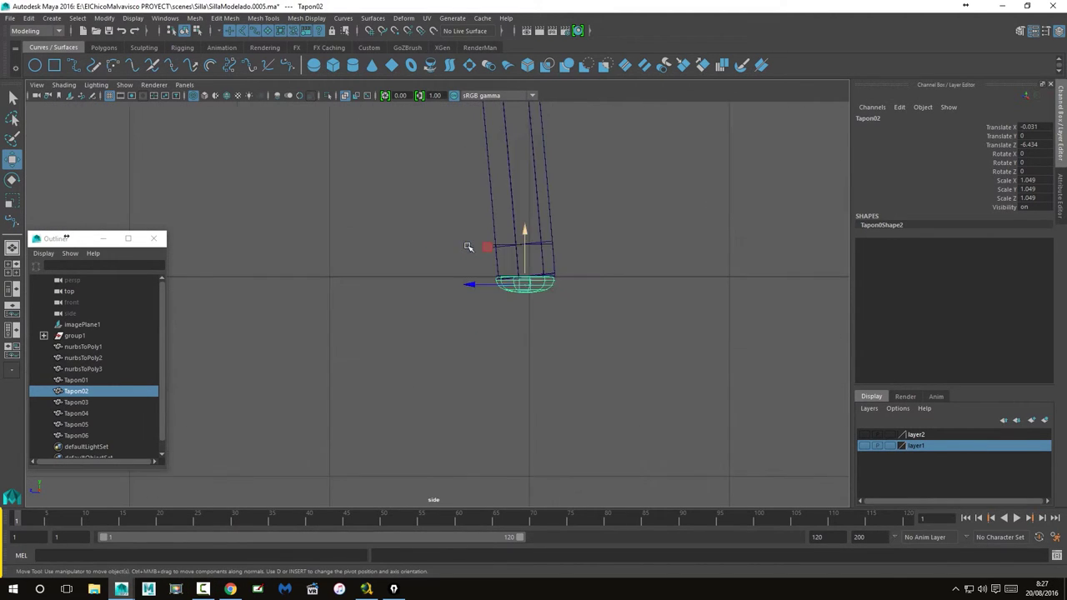
scroll(467, 245, up, 1)
Step: Select the nurbsToPoly2 leg and tumble in on both leg ends and caps in perspective
click(529, 197)
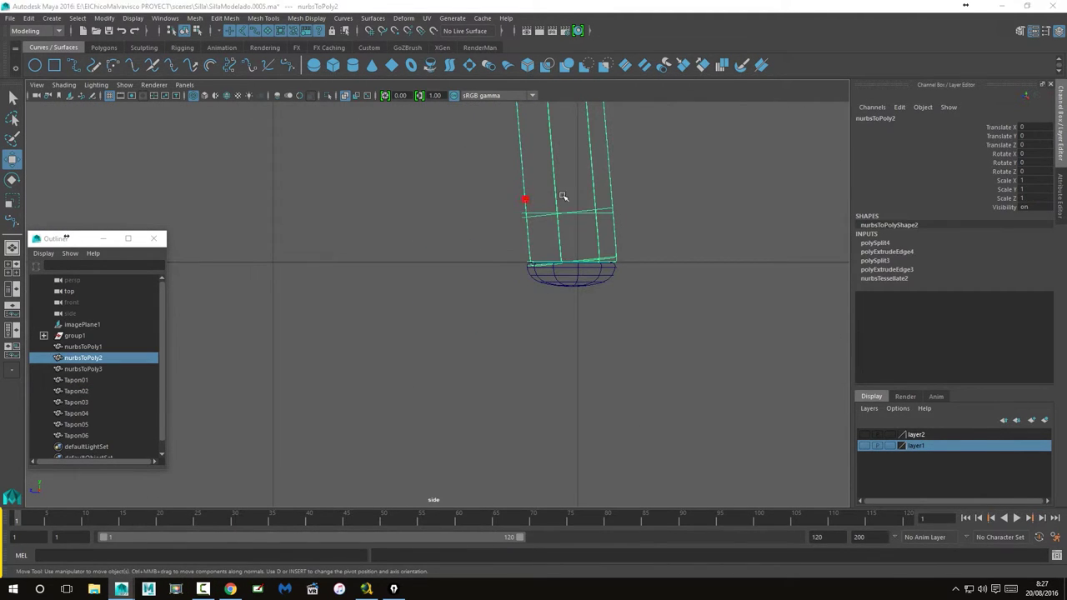
key(space)
key(space)
alt+drag(614, 311, 595, 186)
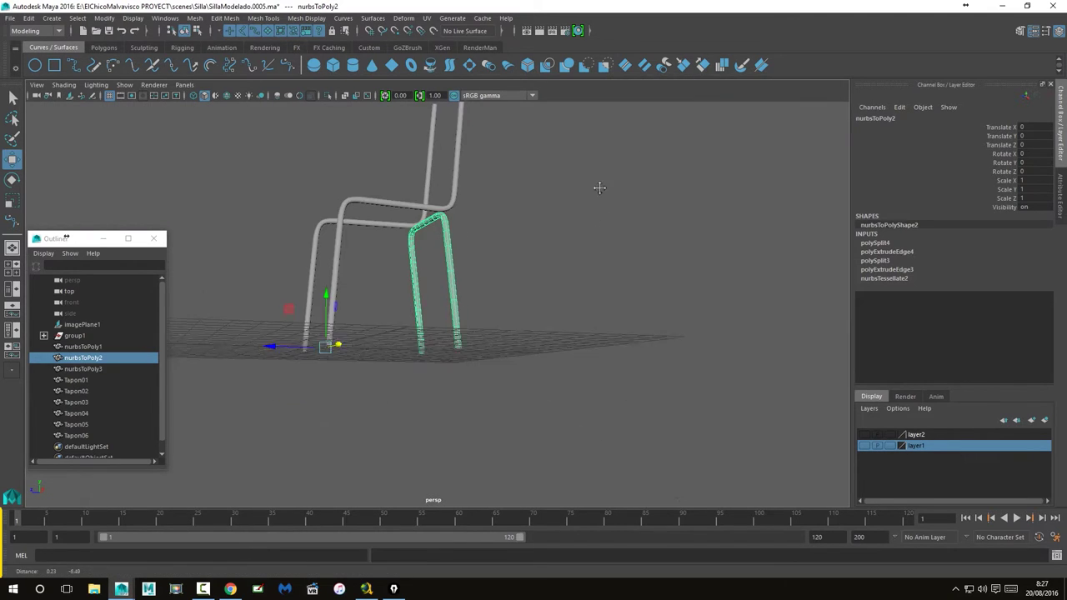
scroll(632, 294, up, 3)
scroll(632, 295, up, 5)
key(1)
alt+drag(587, 432, 518, 371)
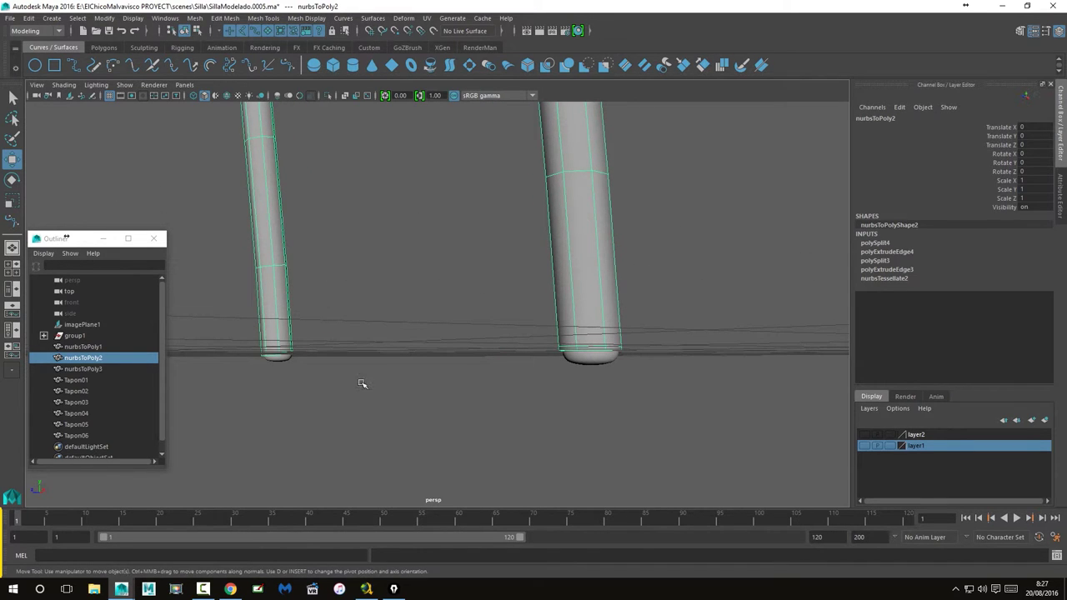
mouse_move(301, 350)
alt+mouse_down()
mouse_move(328, 374)
mouse_move(300, 375)
mouse_move(304, 360)
alt+mouse_up()
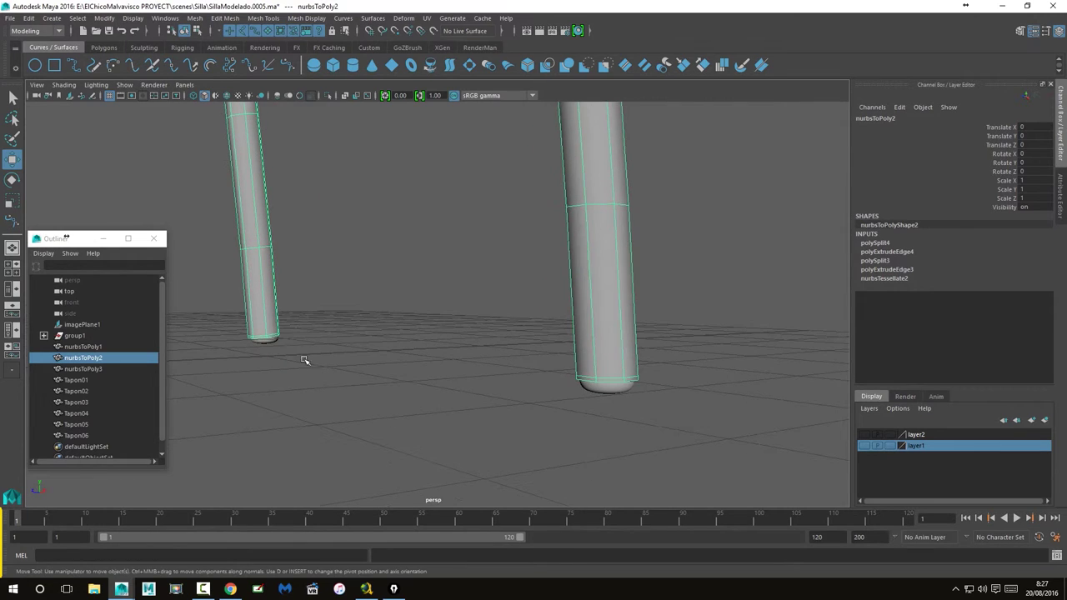
Step: Put the nurbsToPoly2 leg into vertex mode and zoom in on it
click(280, 325)
click(278, 325)
right_click(276, 317)
click(224, 280)
mouse_move(239, 278)
alt+right_down()
mouse_move(250, 352)
mouse_move(415, 309)
alt+right_up()
mouse_move(415, 308)
alt+middle_down()
mouse_move(564, 275)
mouse_move(642, 274)
alt+middle_up()
alt+right_drag(297, 336, 875, 317)
scroll(410, 333, up, 3)
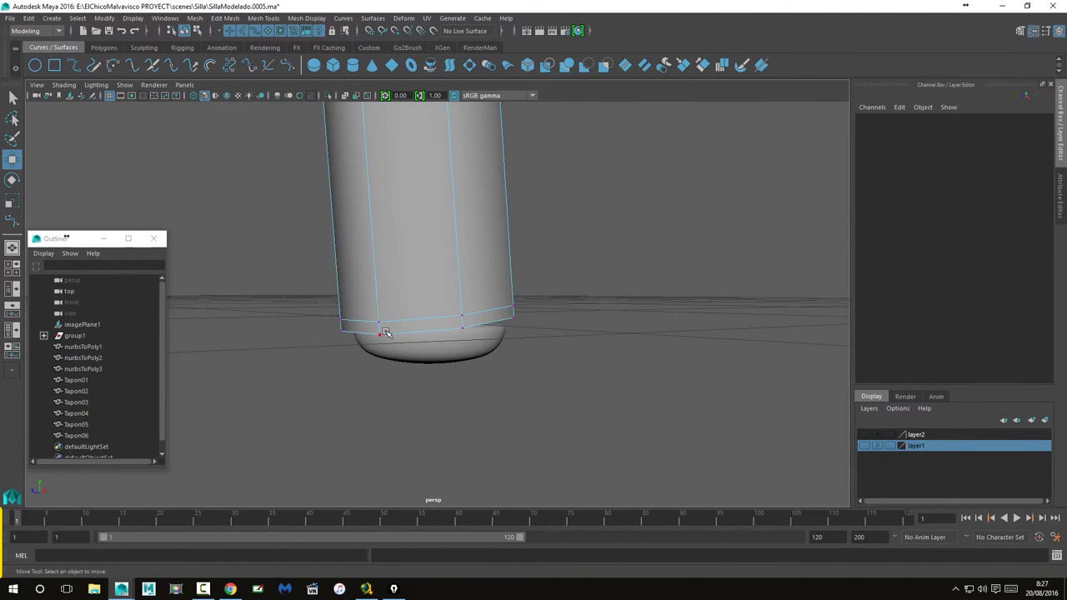
right_drag(385, 332, 442, 262)
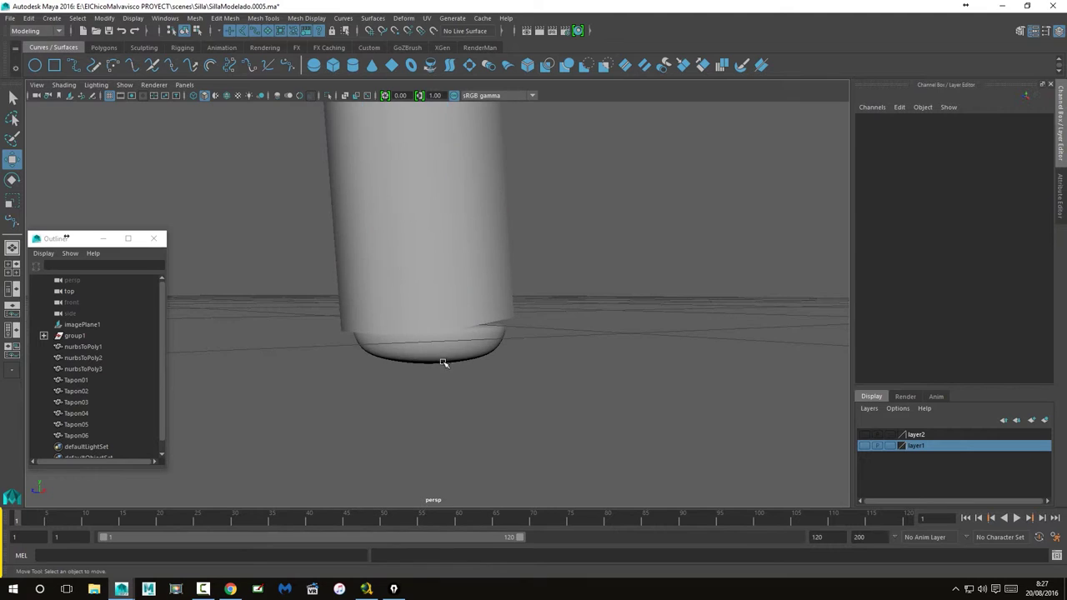
alt+drag(430, 309, 428, 297)
Step: Inspect the leg's bottom-edge vertices from below in vertex mode
click(430, 375)
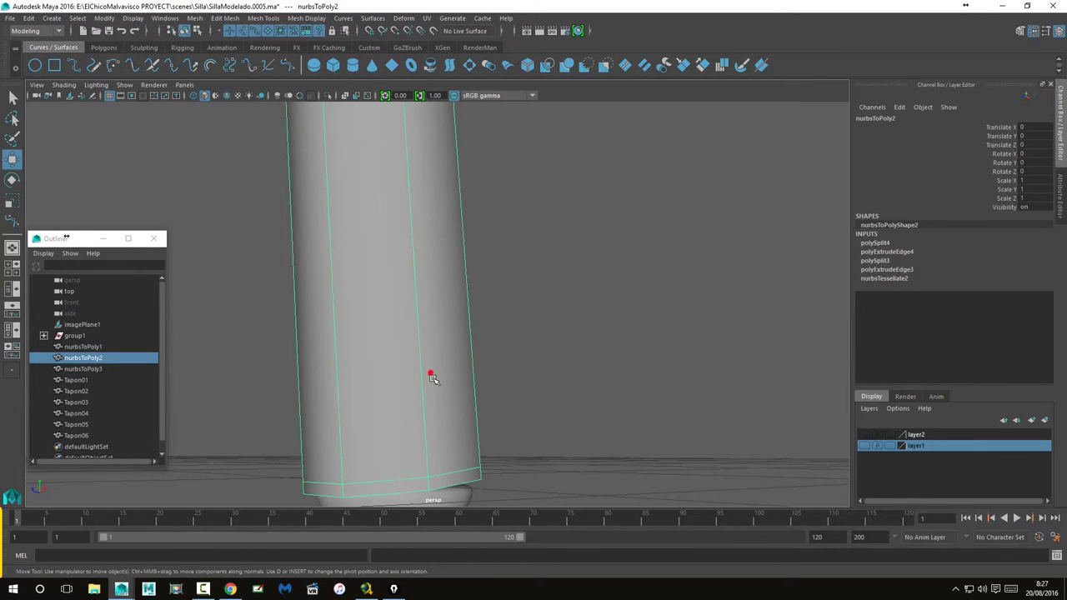
right_drag(422, 279, 390, 280)
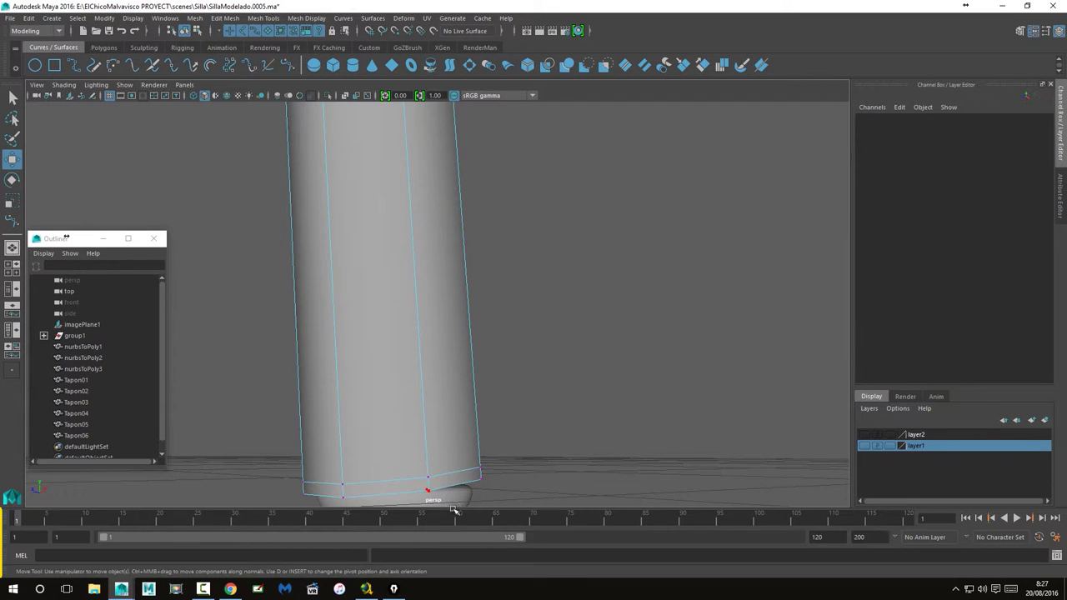
click(425, 494)
alt+drag(426, 495, 417, 329)
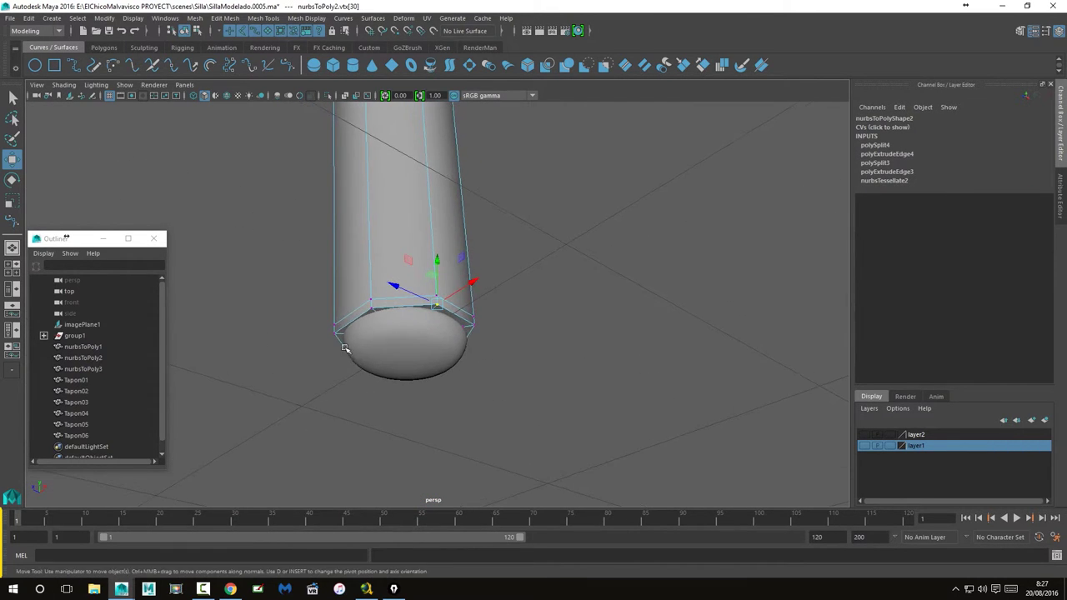
alt+right_drag(416, 329, 714, 342)
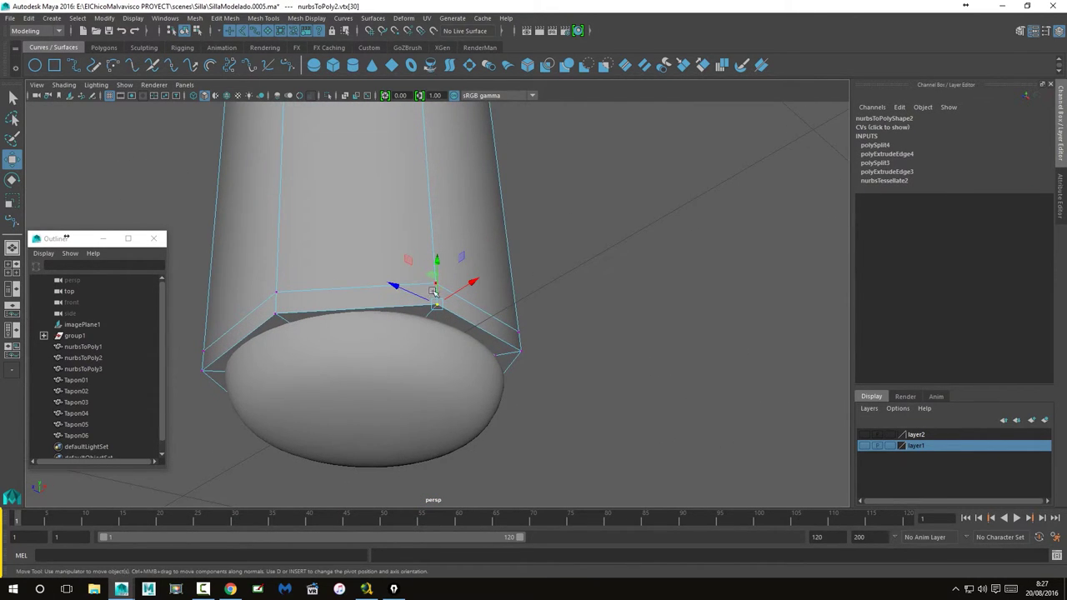
Step: In Object Mode, hide the Tapon03 cap with Ctrl+H and reselect the leg
right_drag(381, 300, 392, 270)
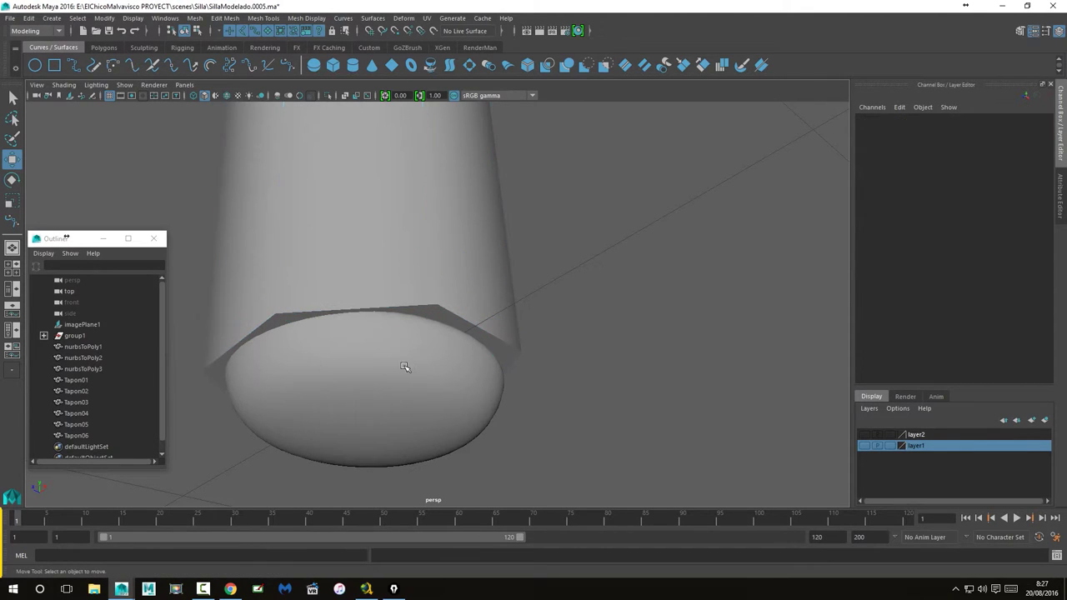
click(405, 367)
key(ctrl+h)
click(404, 323)
Step: In face mode, select all the leg's bottom-end face rings
right_drag(403, 310, 398, 312)
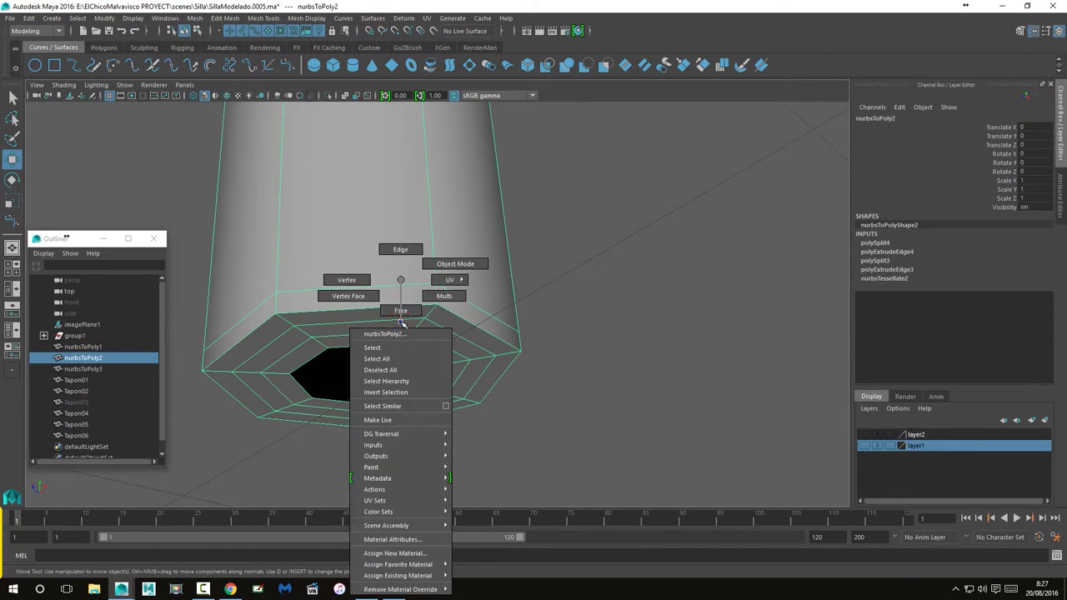
double_click(298, 320)
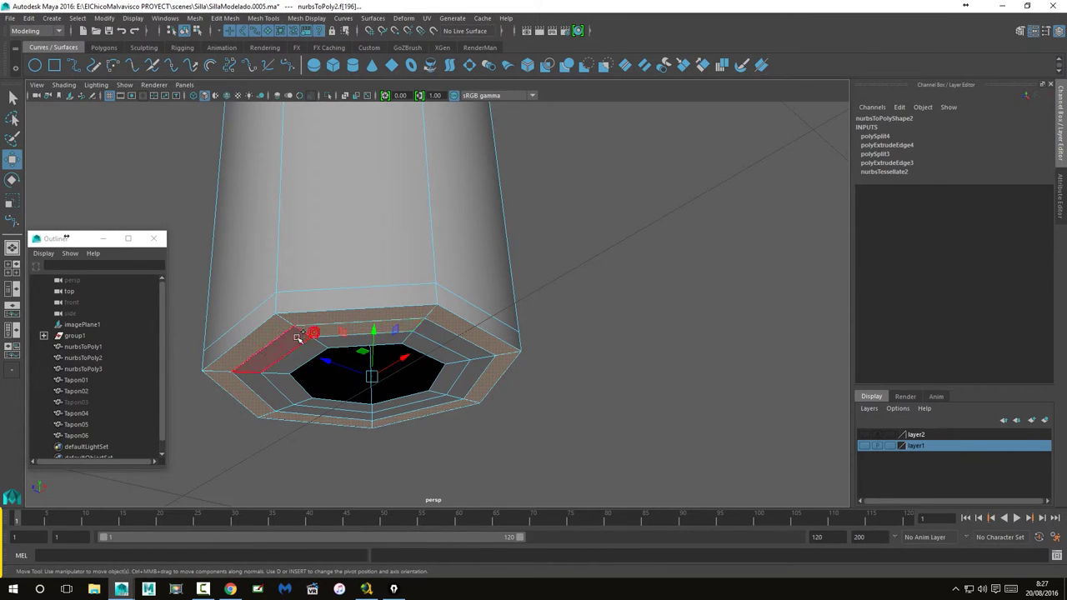
shift+double_click(297, 340)
click(595, 254)
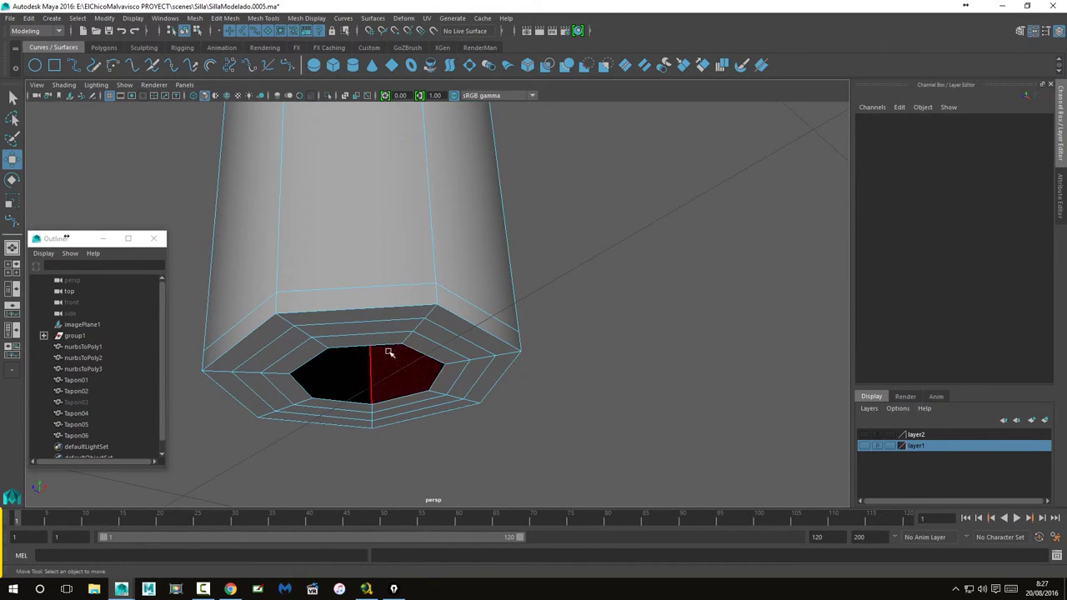
click(375, 322)
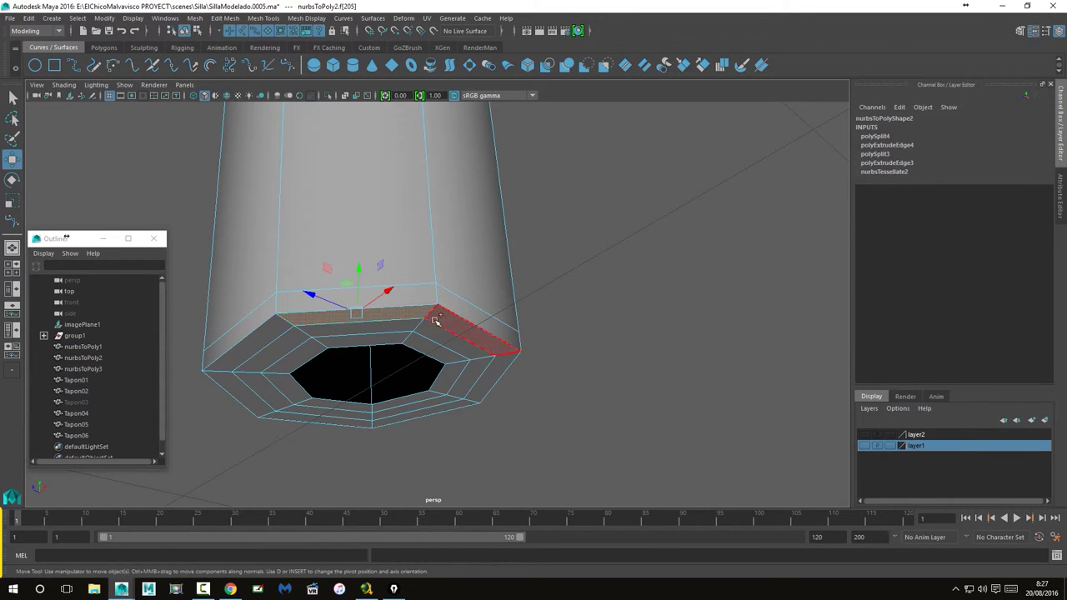
shift+click(436, 321)
shift+double_click(436, 320)
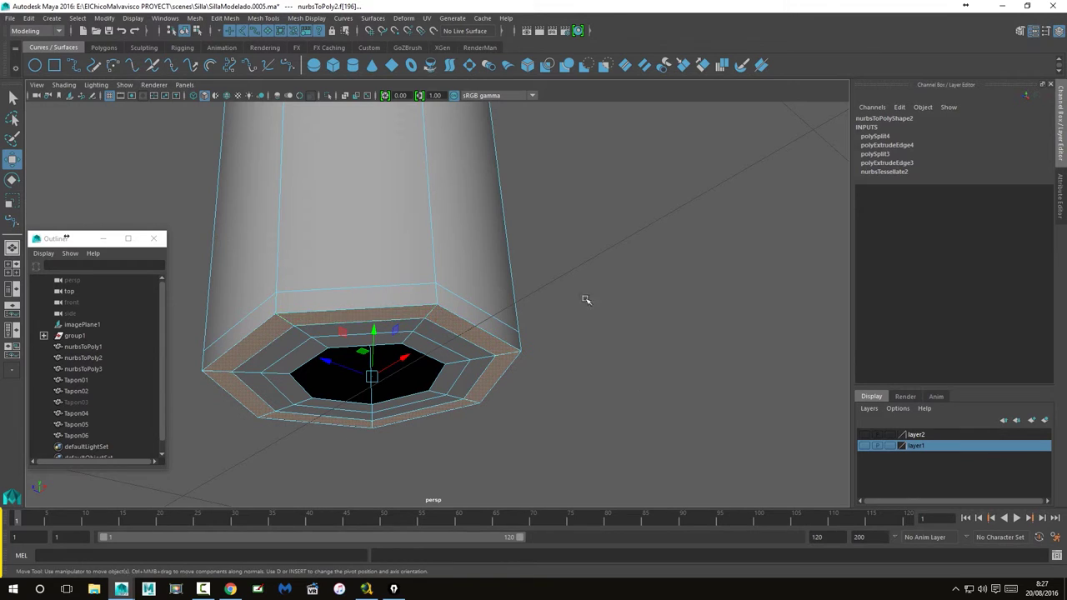
shift+double_click(433, 333)
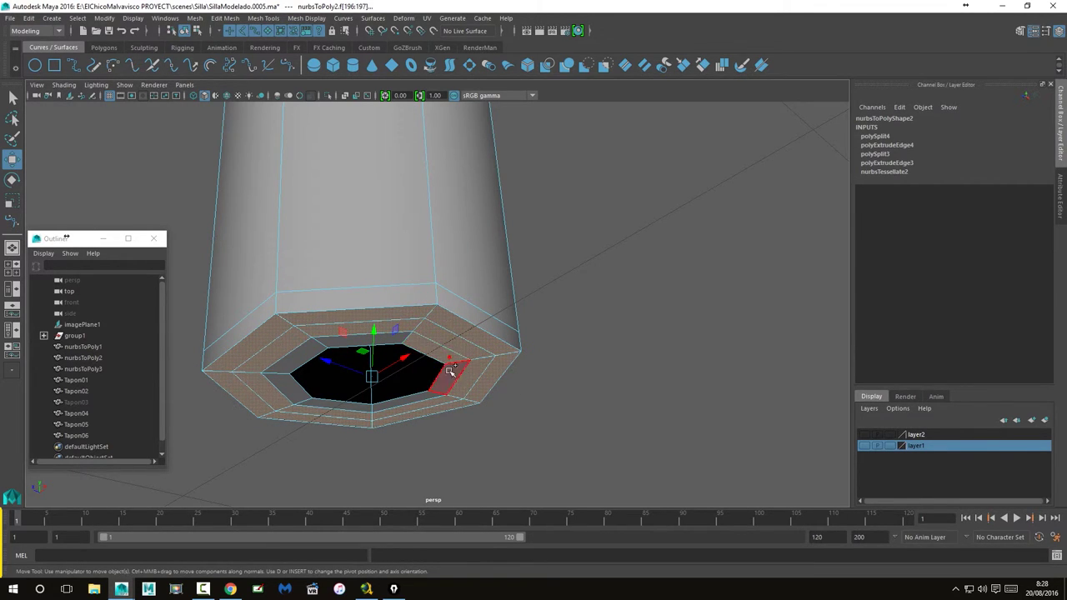
shift+double_click(448, 375)
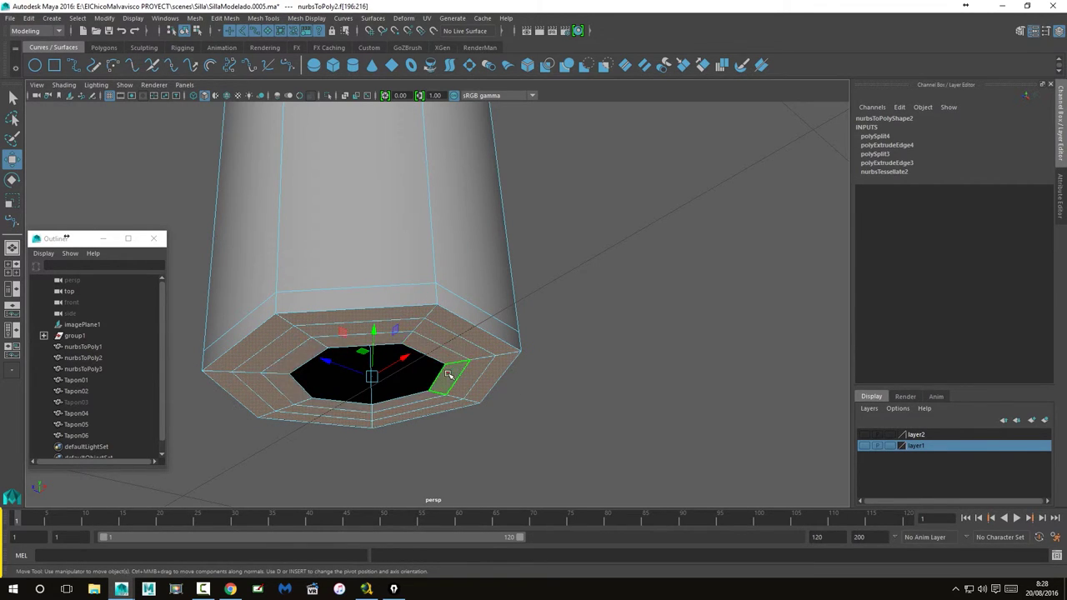
Step: Convert the faces to vertices and zoom the side view onto the leg end
ctrl+right_click(433, 327)
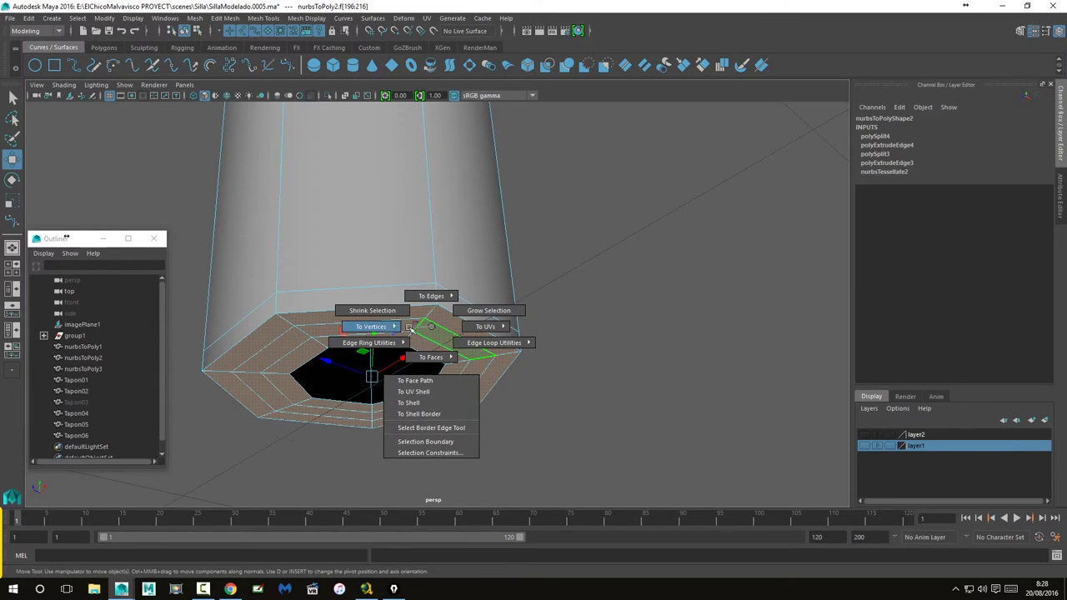
mouse_move(372, 327)
click(343, 330)
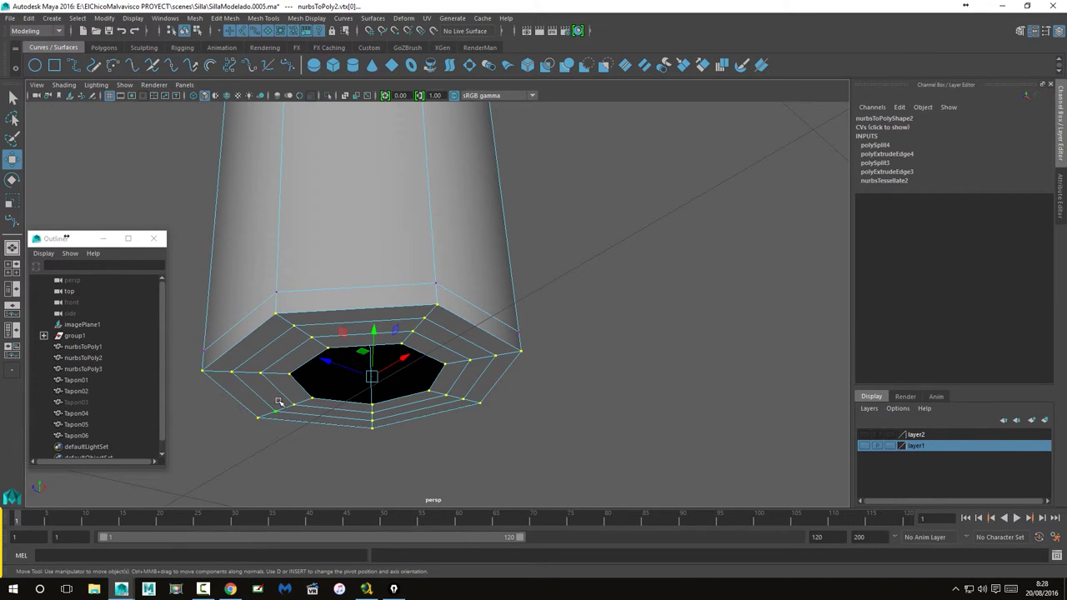
key(space)
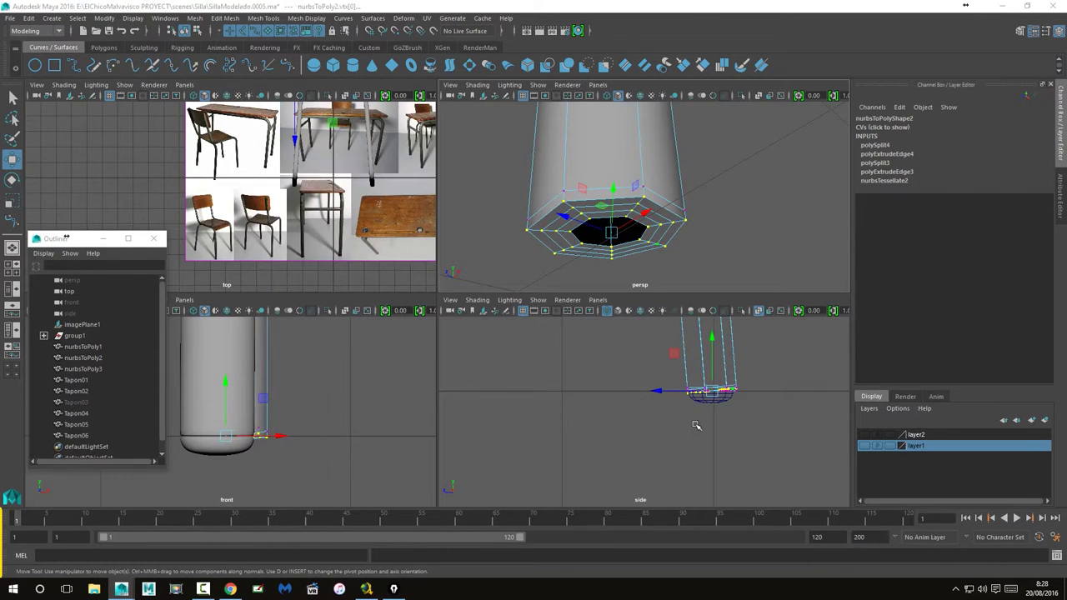
key(space)
scroll(696, 423, up, 2)
scroll(655, 347, up, 2)
mouse_move(655, 348)
alt+middle_down()
mouse_move(415, 379)
mouse_move(457, 295)
alt+middle_up()
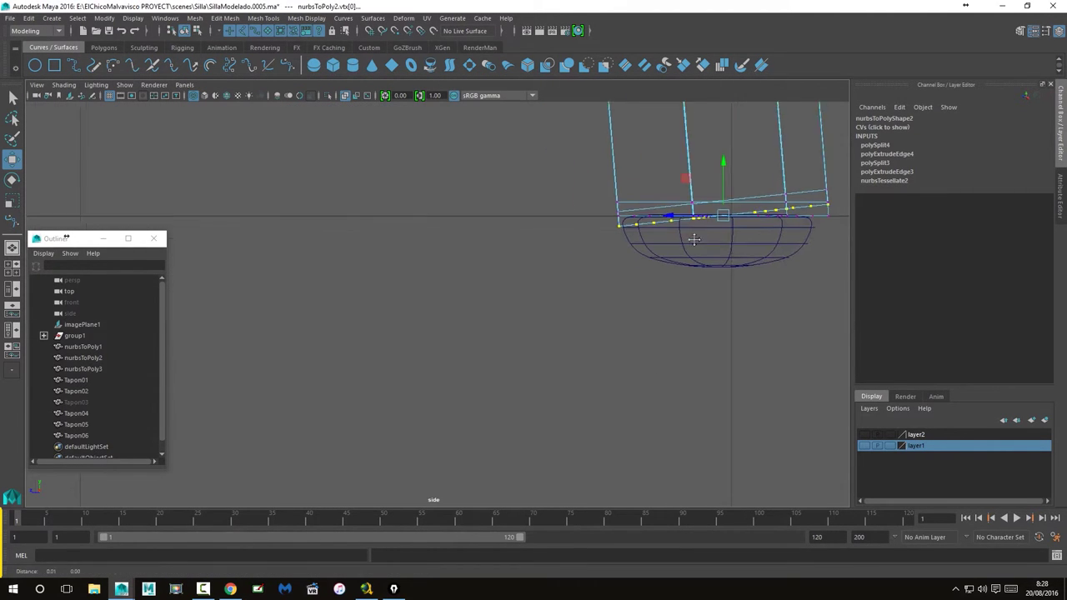
scroll(415, 379, up, 2)
scroll(415, 379, up, 2)
scroll(424, 380, up, 1)
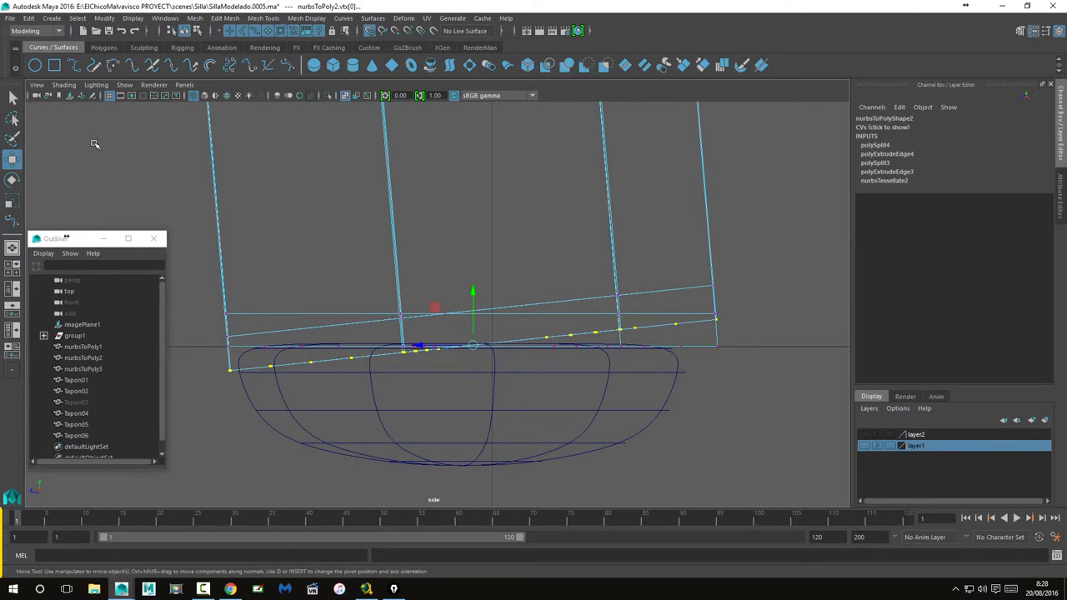
Step: Set the Scale tool's axis orientation to World and scale the leg's bottom vertices flat in Y
click(16, 201)
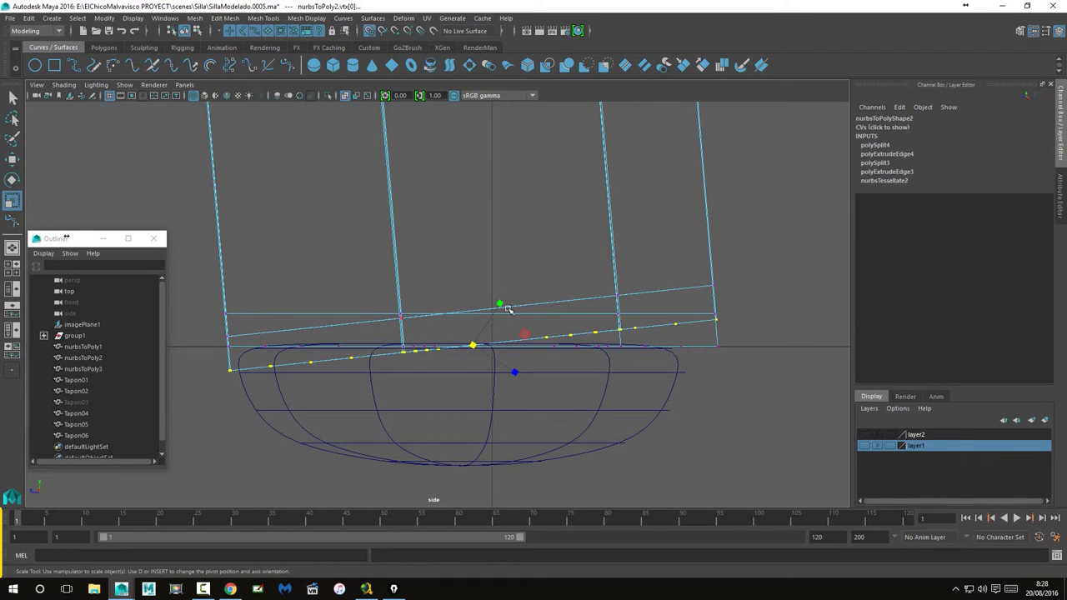
double_click(11, 203)
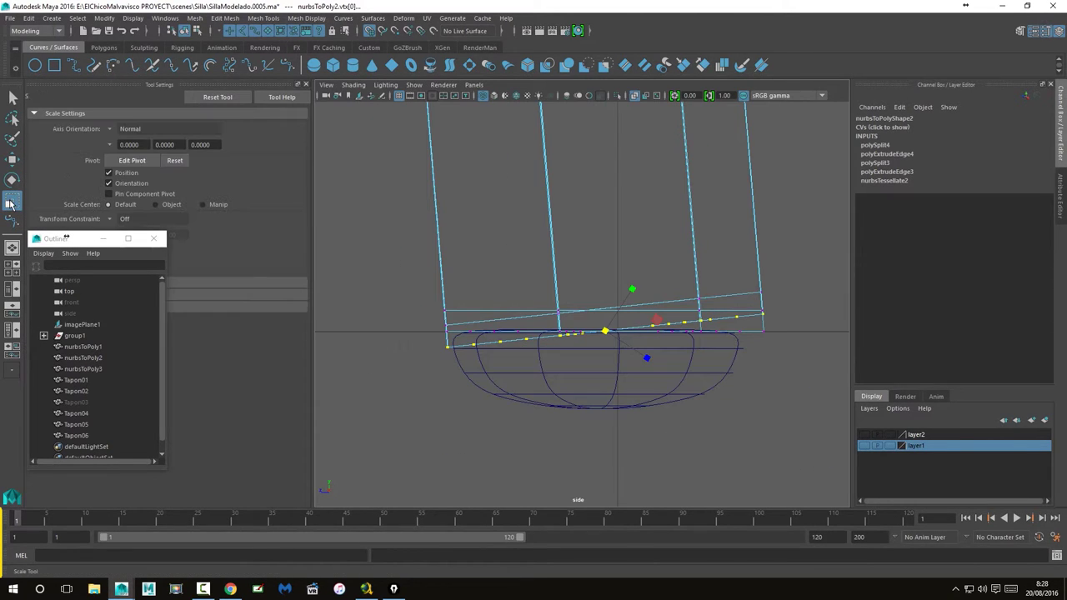
click(121, 129)
click(130, 145)
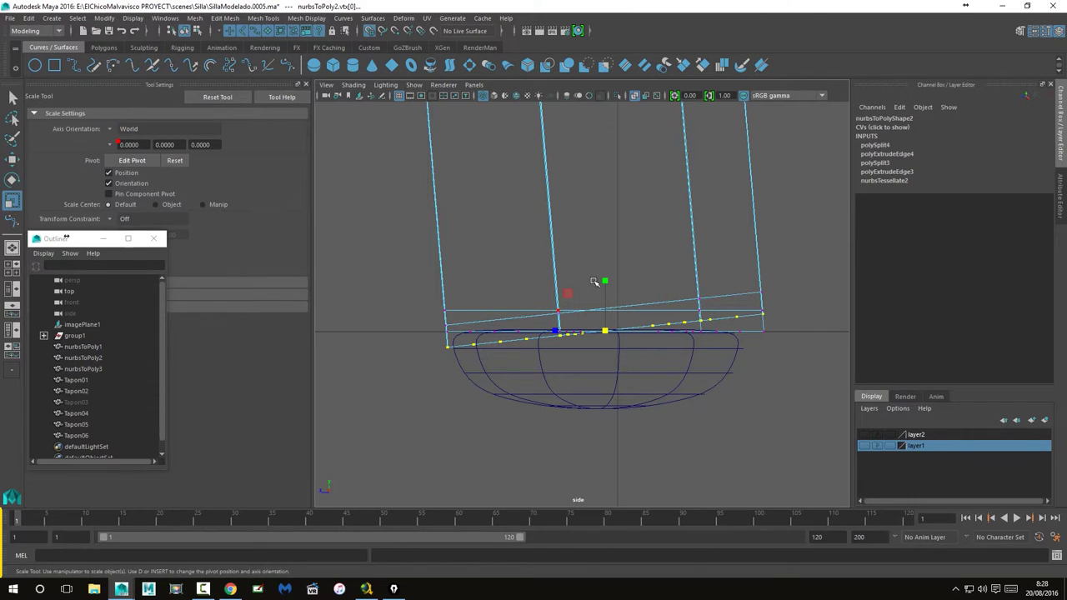
drag(606, 282, 608, 335)
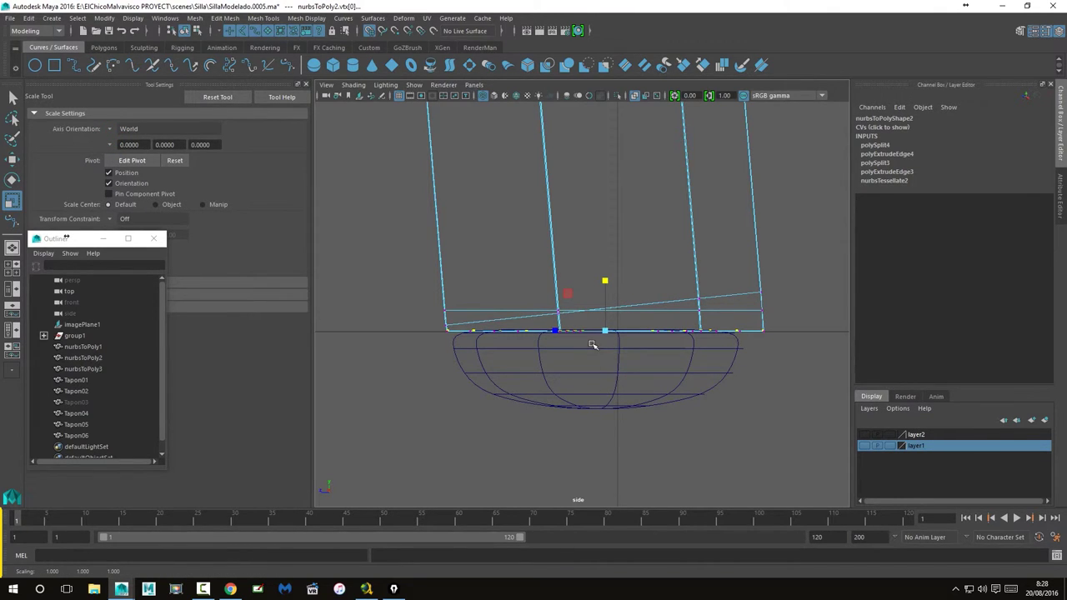
Step: Select the leg's bottom edge loop and convert it to vertices
key(space)
key(space)
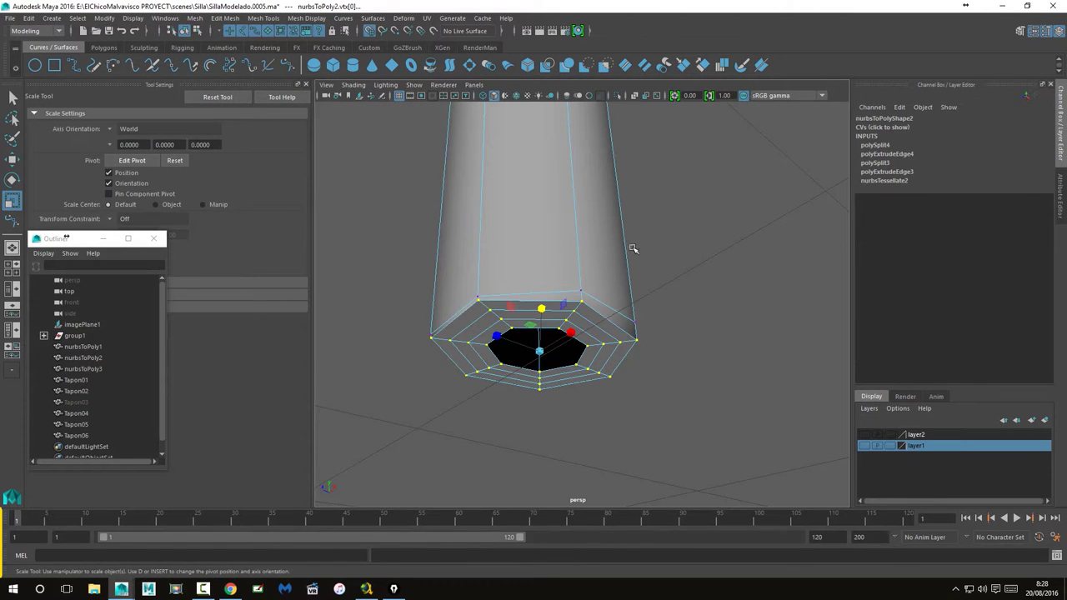
right_drag(567, 289, 562, 245)
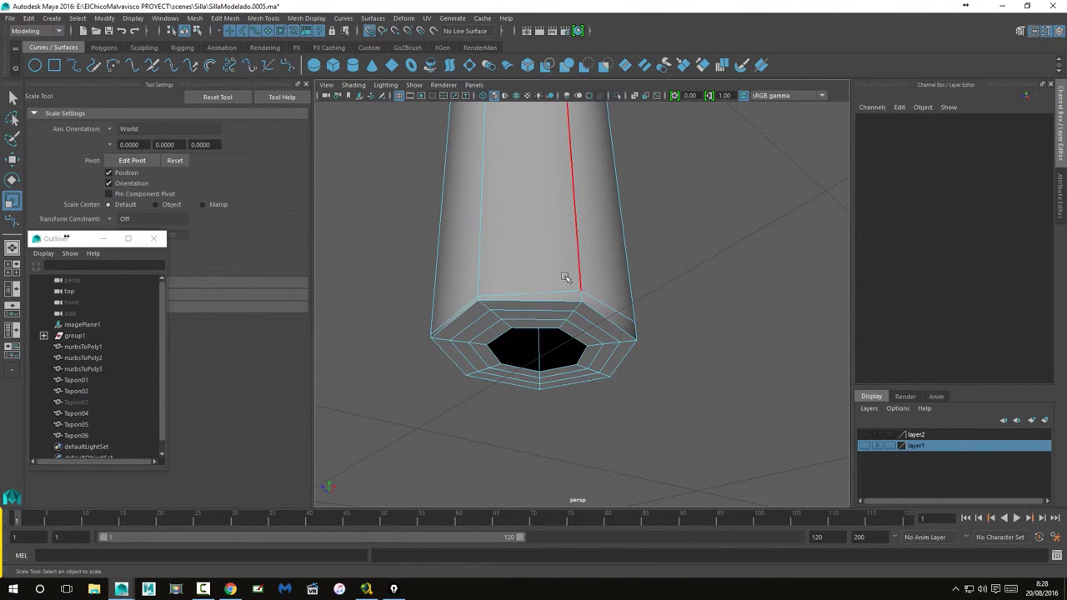
double_click(562, 290)
alt+drag(560, 286, 521, 324)
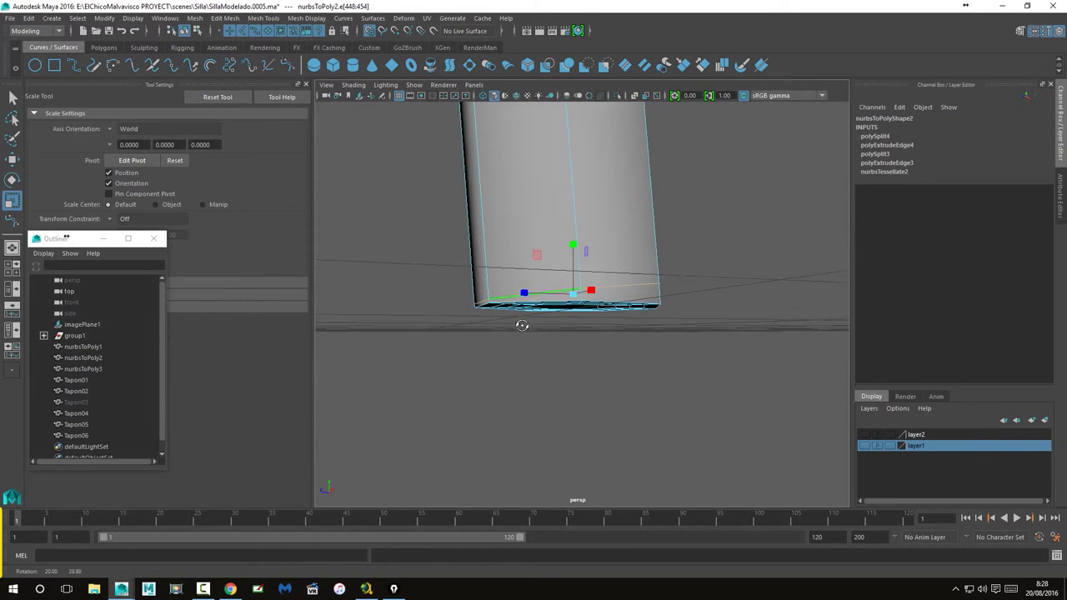
ctrl+right_drag(510, 298, 392, 298)
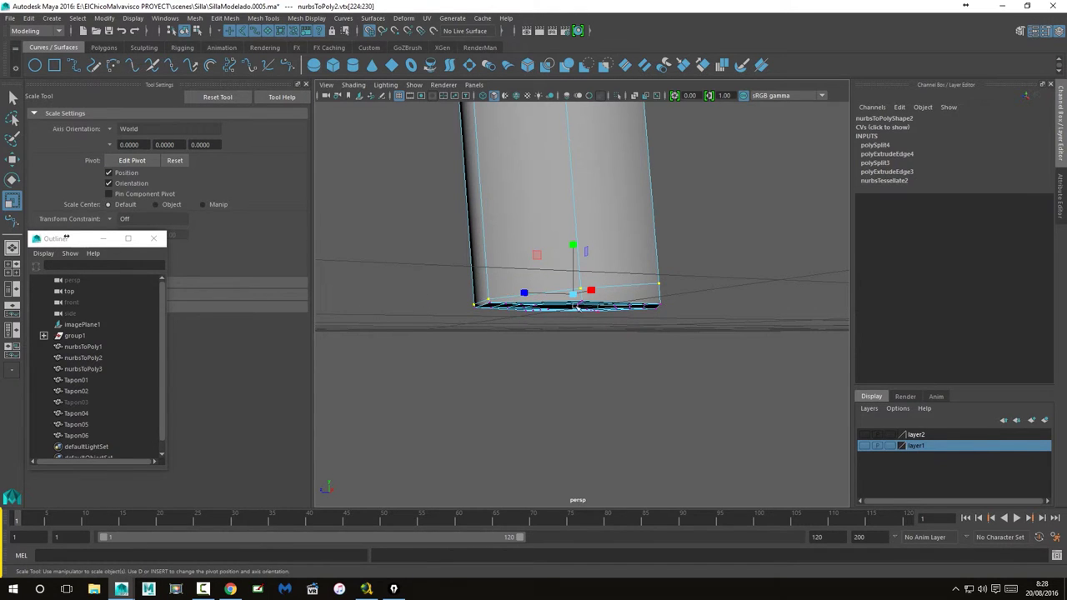
key(space)
key(space)
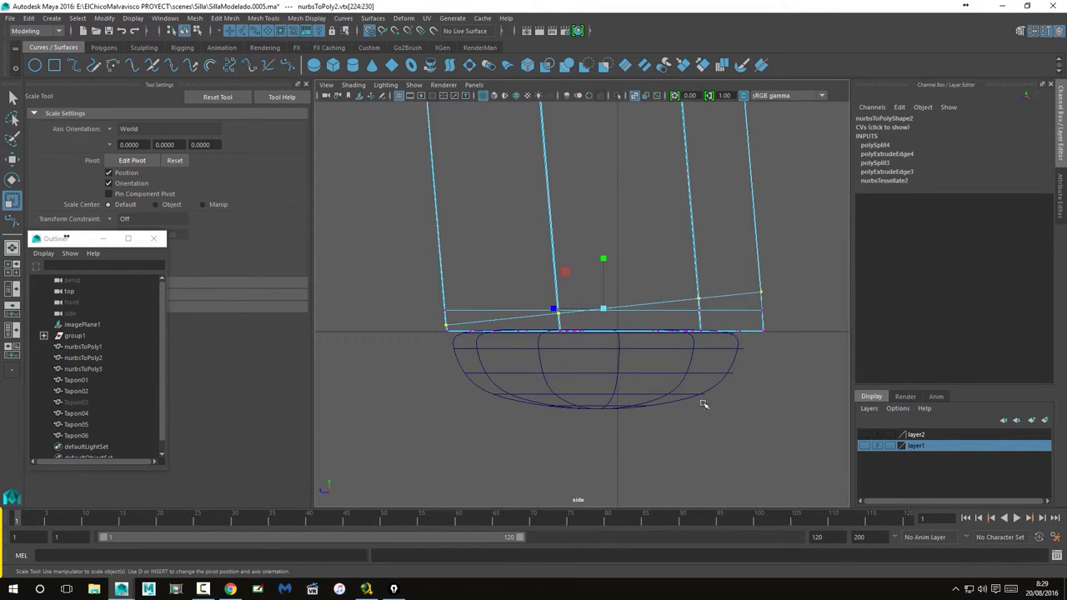
Step: Scale the vertex ring just above the base flat in Y and check it in perspective
drag(605, 260, 609, 321)
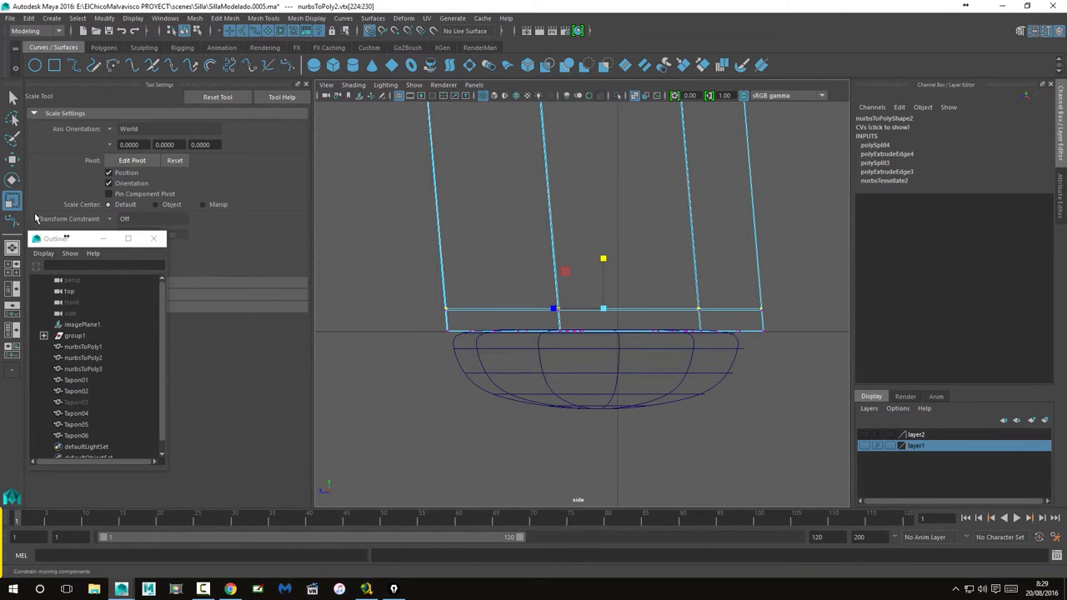
click(13, 159)
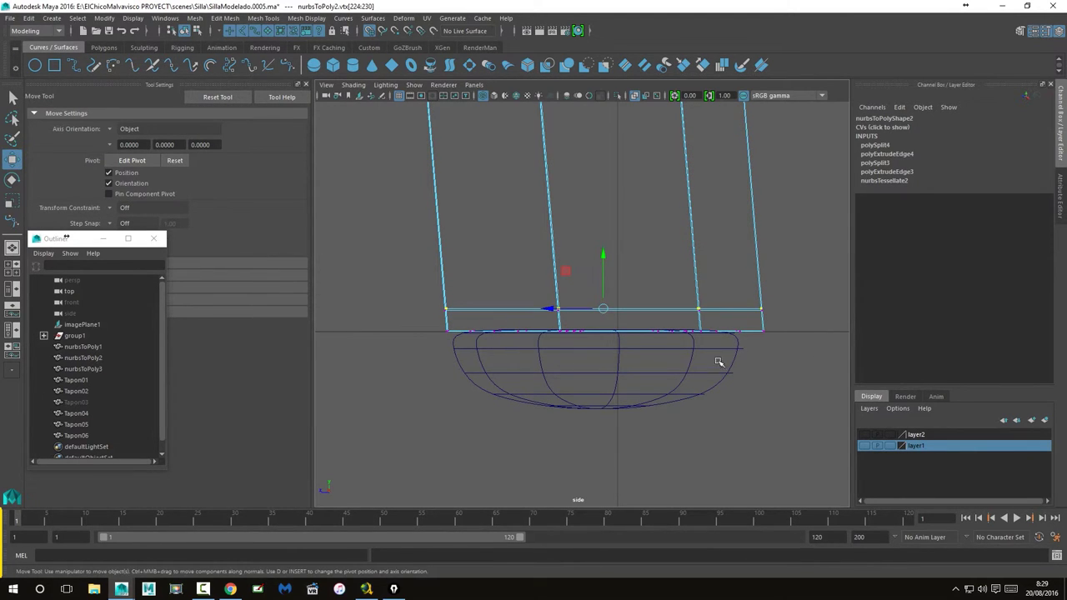
key(space)
key(space)
mouse_move(574, 353)
alt+mouse_down()
mouse_move(586, 350)
mouse_move(536, 359)
mouse_move(556, 362)
alt+mouse_up()
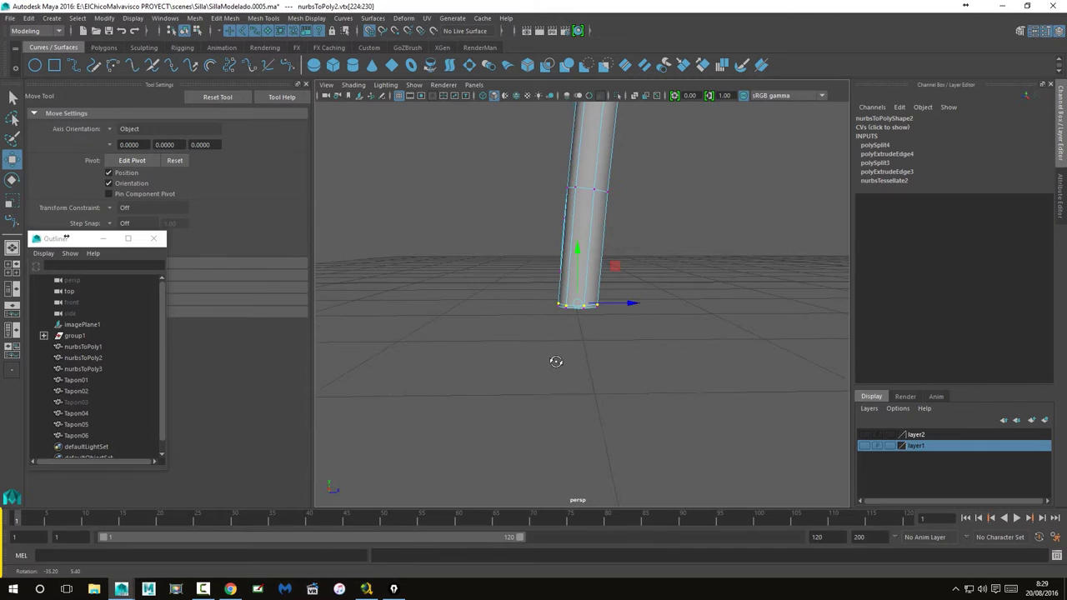
mouse_move(655, 326)
alt+right_down()
mouse_move(541, 309)
mouse_move(317, 350)
mouse_move(380, 340)
alt+right_up()
alt+drag(380, 341, 463, 337)
Step: Return to the four-view layout and frame the leg in the side view
key(space)
scroll(715, 398, down, 2)
scroll(715, 398, down, 2)
mouse_move(768, 358)
alt+right_down()
mouse_move(745, 452)
mouse_move(731, 465)
mouse_move(722, 401)
alt+right_up()
alt+middle_drag(721, 401, 745, 383)
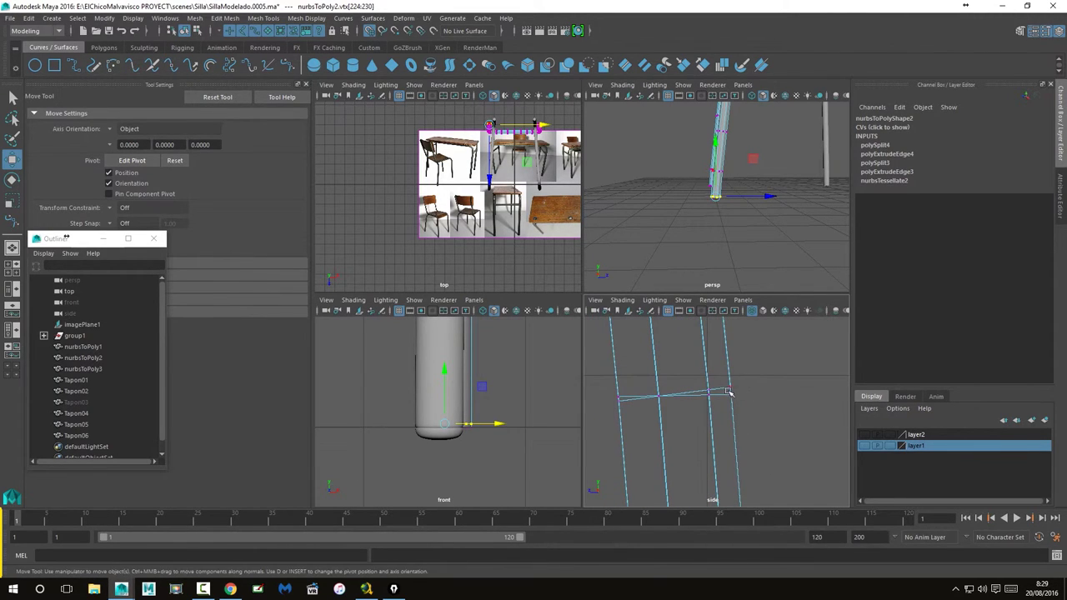
Step: Select a tilted edge ring on the leg and scale it flat in Y in the maximized side view
right_drag(719, 390, 717, 254)
click(722, 390)
key(r)
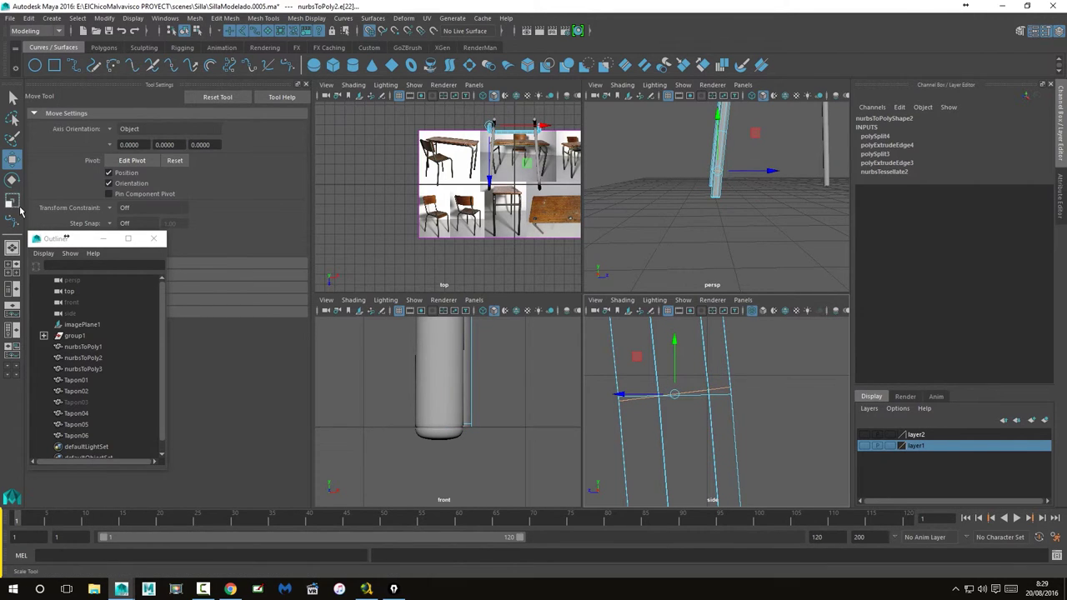
drag(674, 344, 675, 391)
key(space)
alt+middle_drag(487, 297, 596, 326)
drag(566, 228, 566, 232)
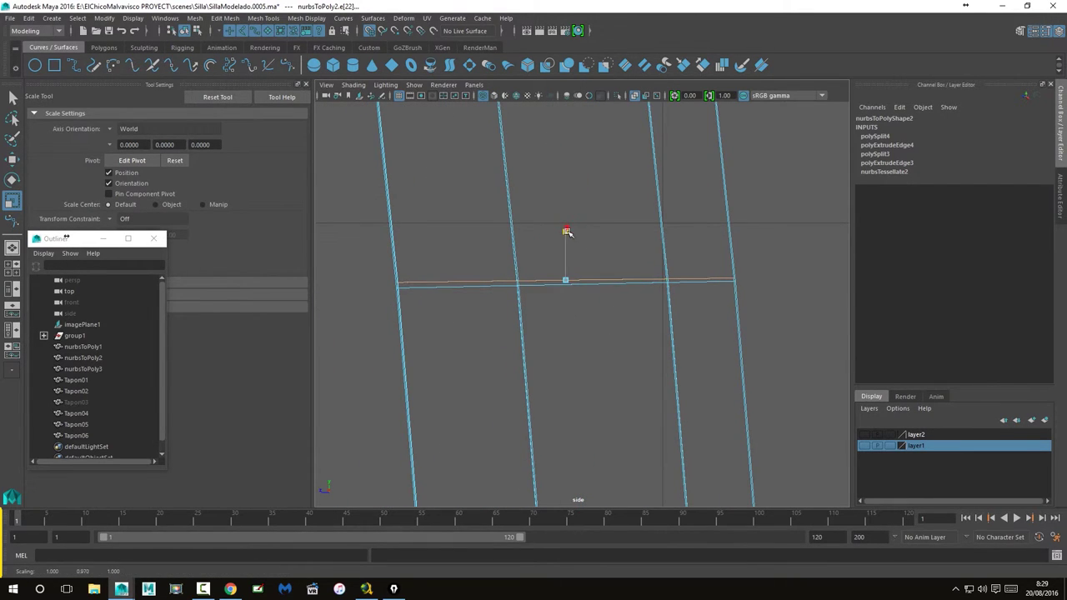
Step: Flatten three more edge rings along the leg to level with Scale Y
scroll(566, 225, down, 3)
scroll(595, 269, down, 3)
scroll(584, 250, up, 4)
scroll(583, 245, up, 3)
alt+middle_drag(581, 172, 603, 329)
scroll(600, 350, up, 3)
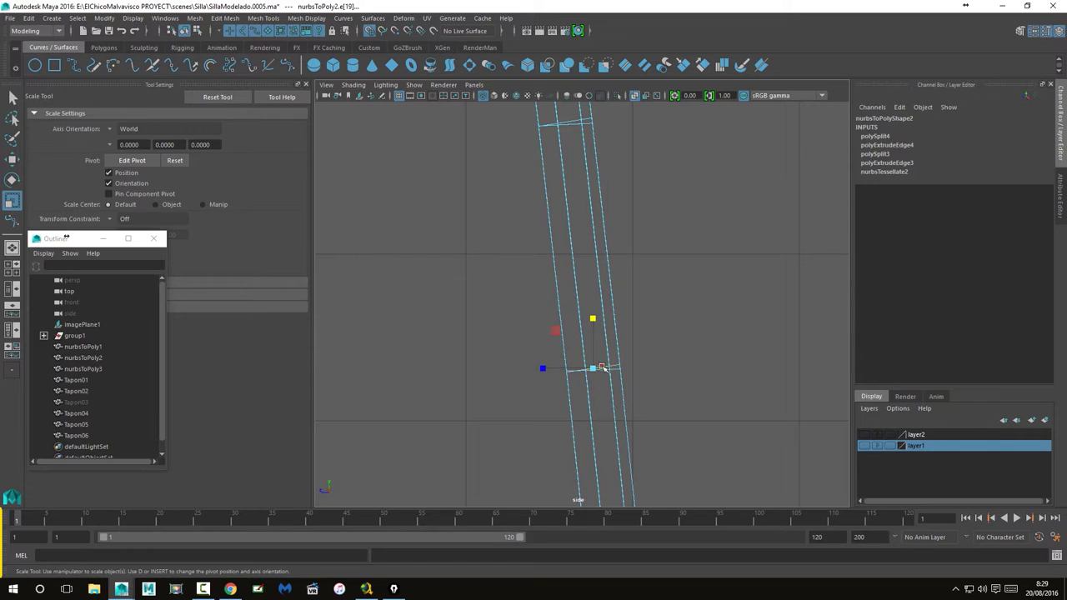
drag(591, 318, 593, 327)
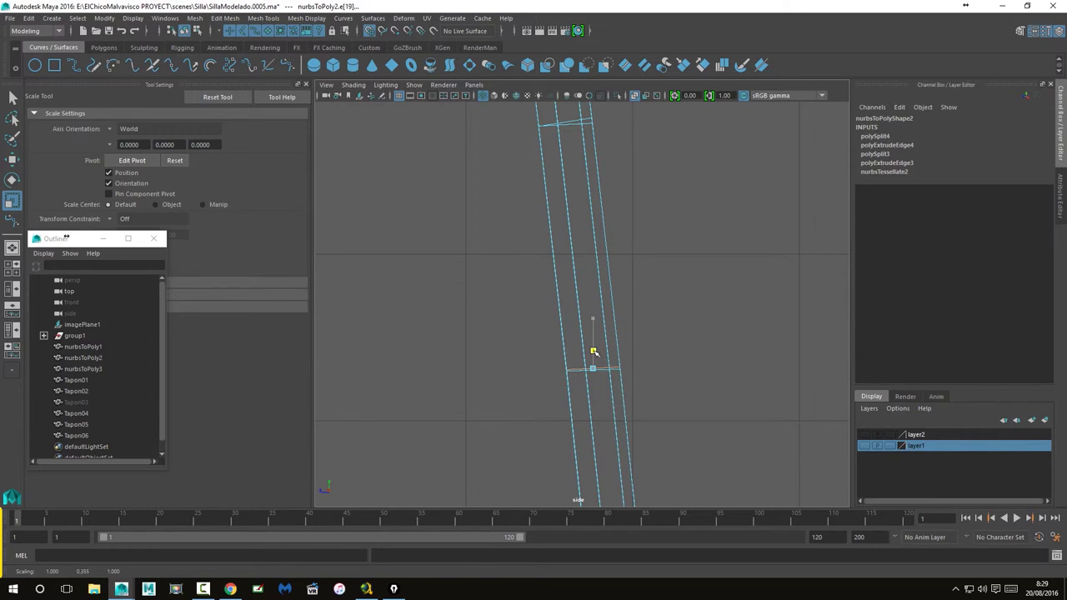
alt+middle_drag(575, 237, 574, 406)
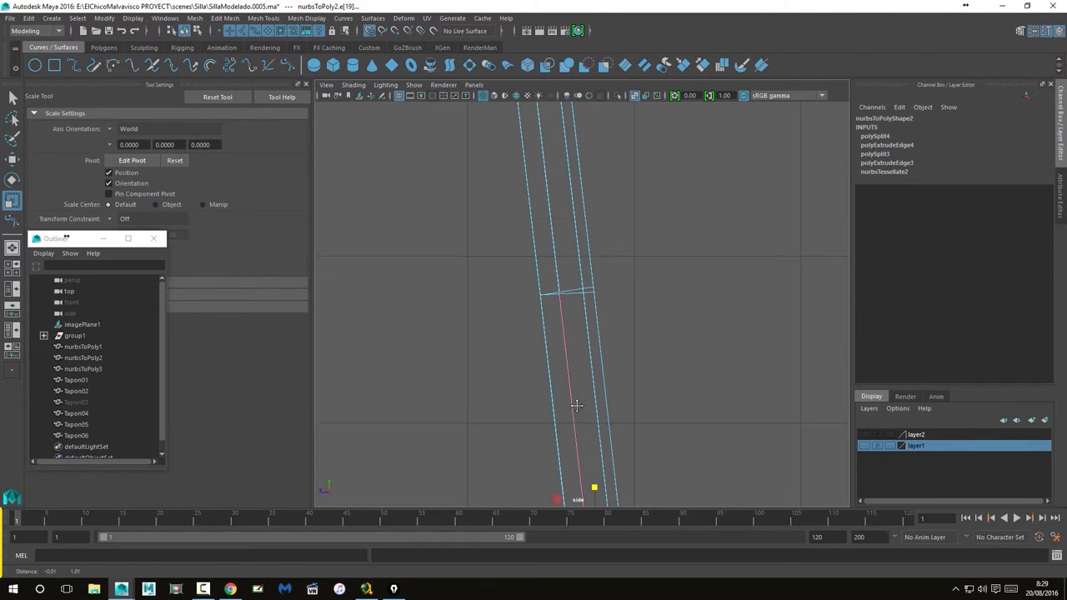
drag(571, 260, 566, 246)
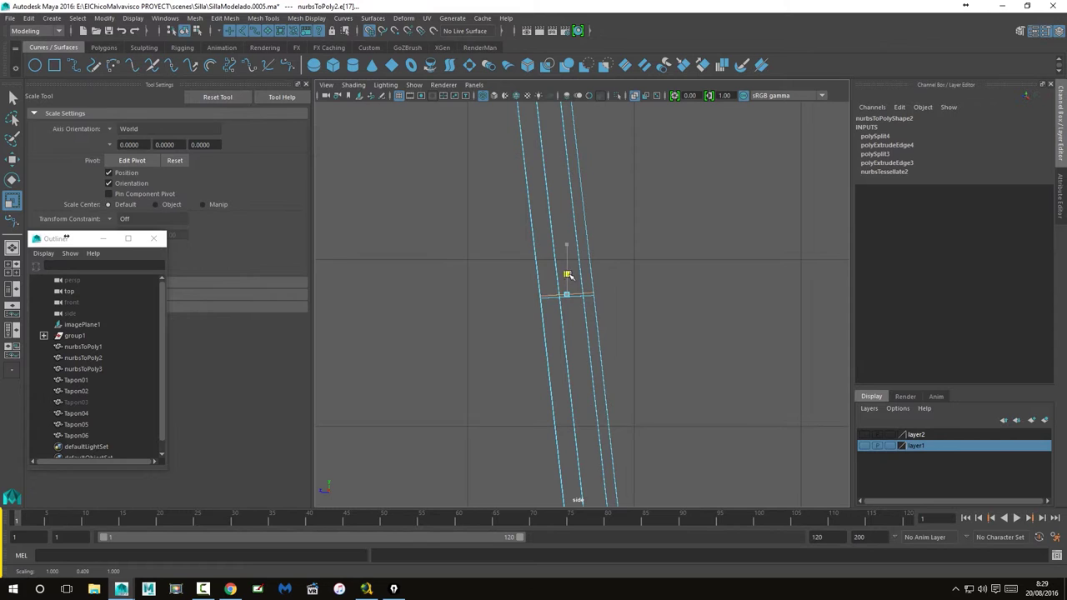
alt+middle_drag(575, 242, 596, 394)
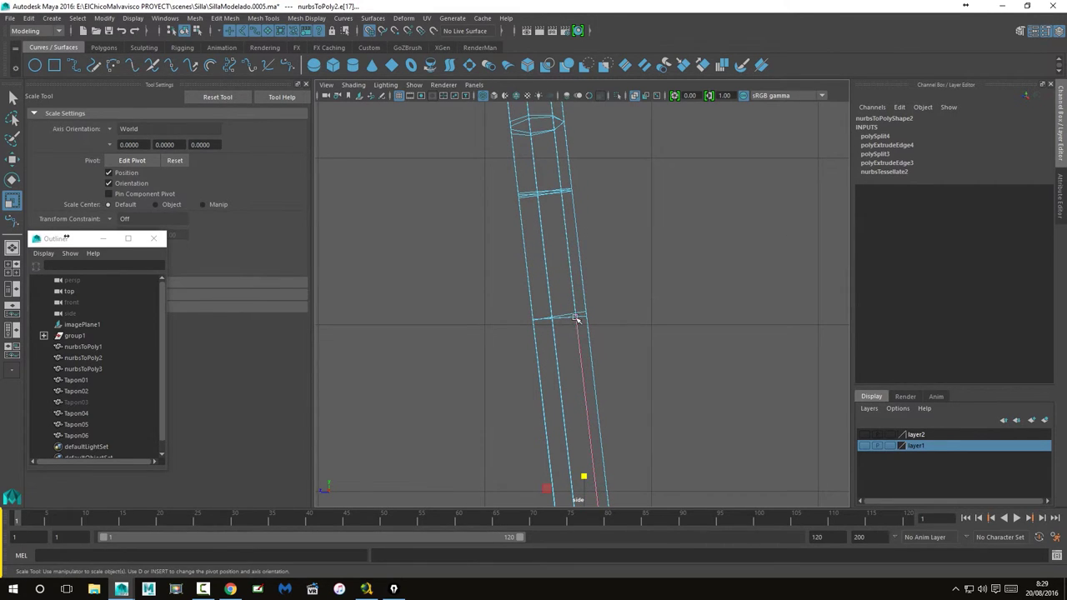
drag(560, 264, 560, 270)
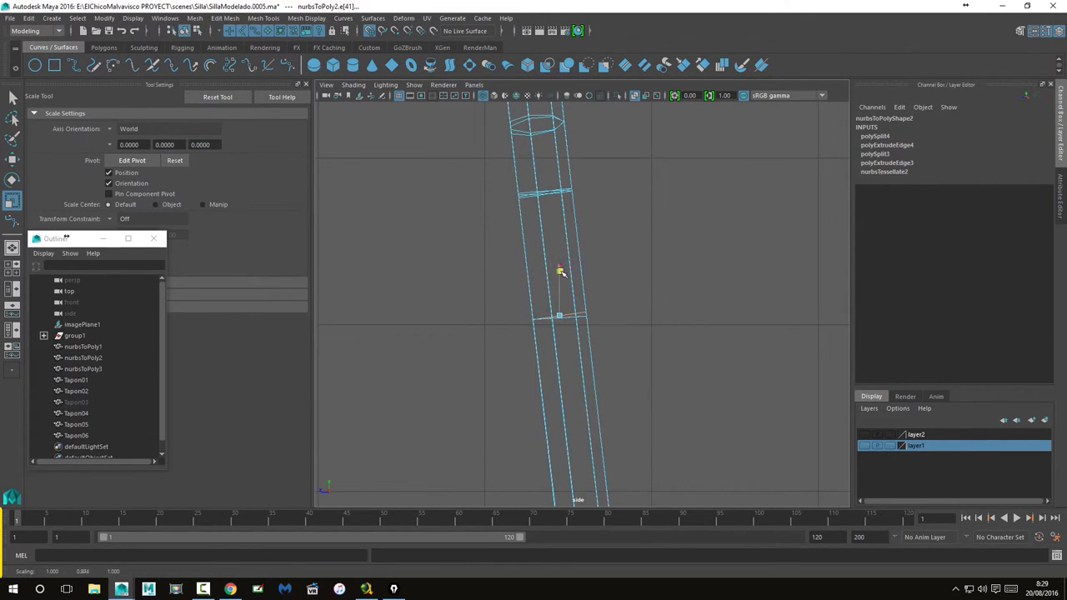
Step: Return the leg to object selection mode and orbit the perspective view around the chair
key(space)
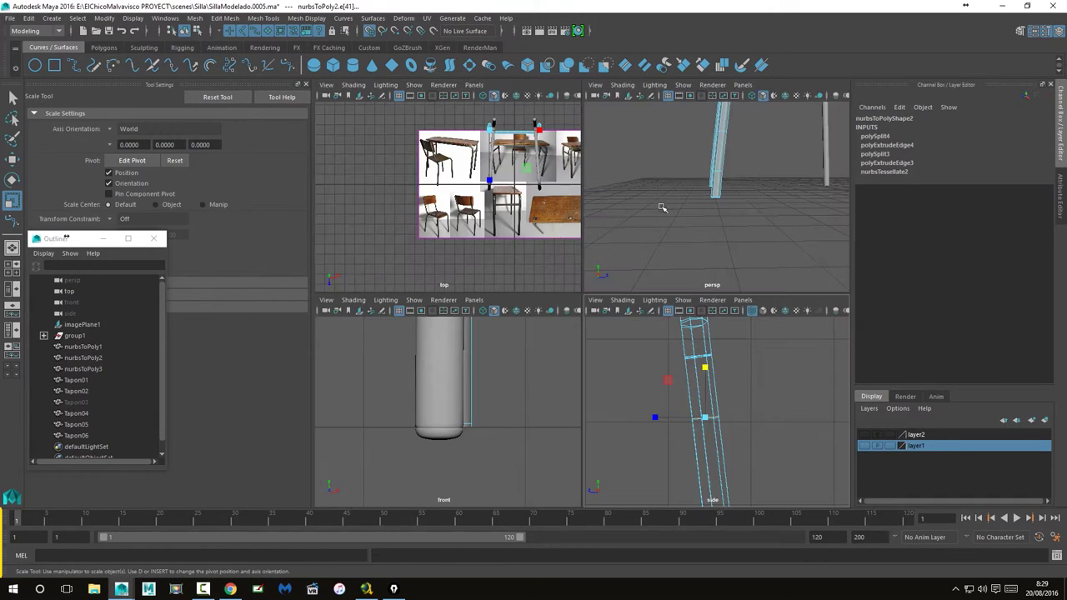
key(space)
mouse_move(638, 265)
alt+mouse_down()
mouse_move(534, 324)
mouse_move(666, 332)
mouse_move(753, 322)
mouse_move(489, 333)
mouse_move(550, 345)
mouse_move(558, 279)
alt+mouse_up()
right_click(572, 246)
click(631, 241)
mouse_move(631, 241)
alt+mouse_down()
mouse_move(715, 310)
mouse_move(719, 343)
mouse_move(624, 334)
mouse_move(648, 309)
mouse_move(658, 317)
alt+mouse_up()
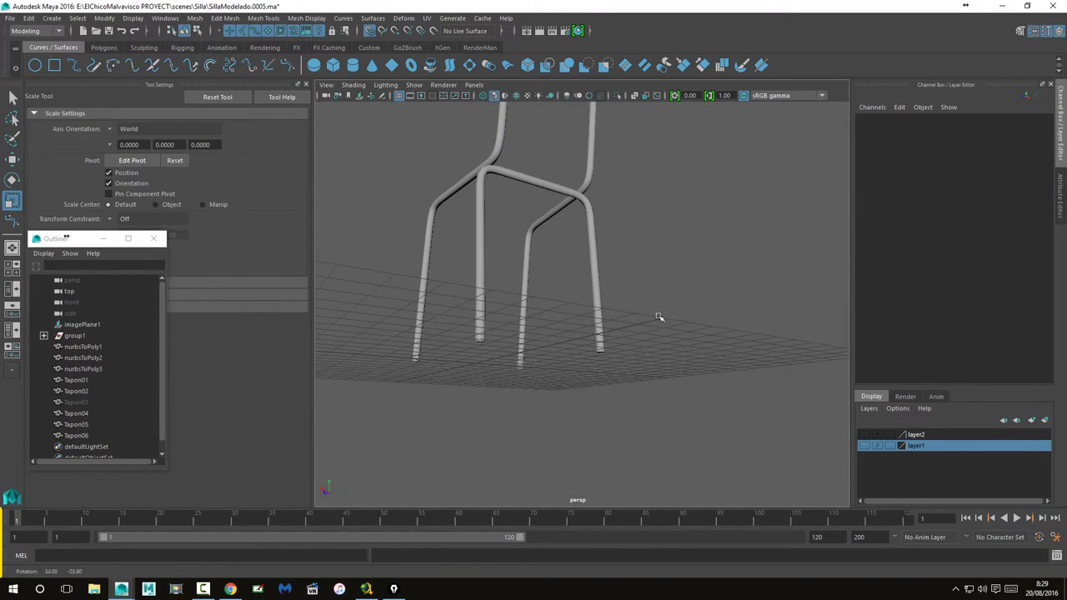
click(75, 402)
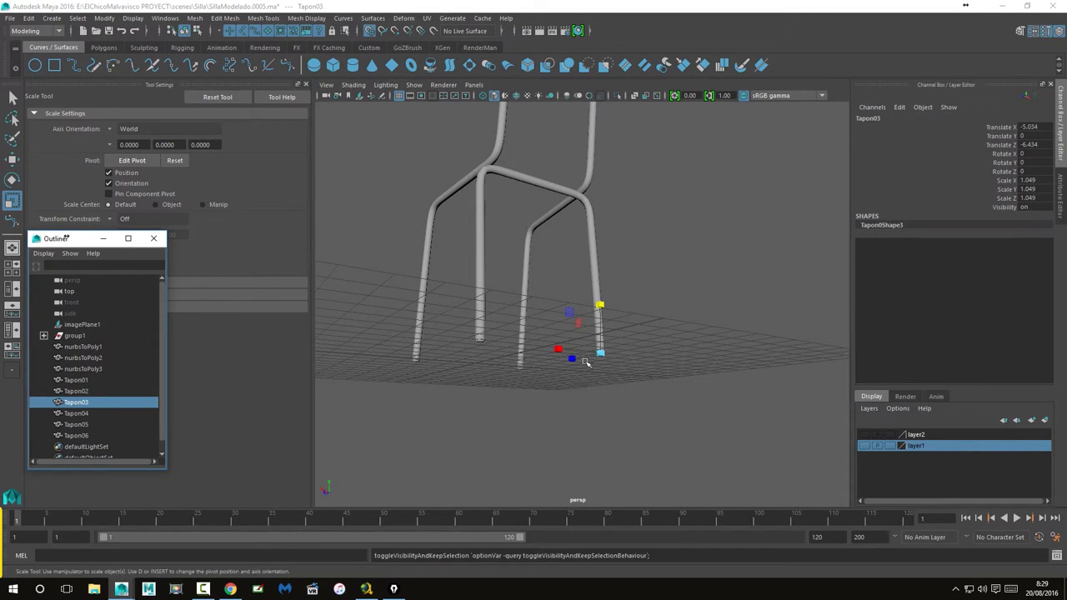
click(655, 360)
mouse_move(655, 360)
alt+mouse_down()
mouse_move(600, 409)
mouse_move(645, 423)
alt+mouse_up()
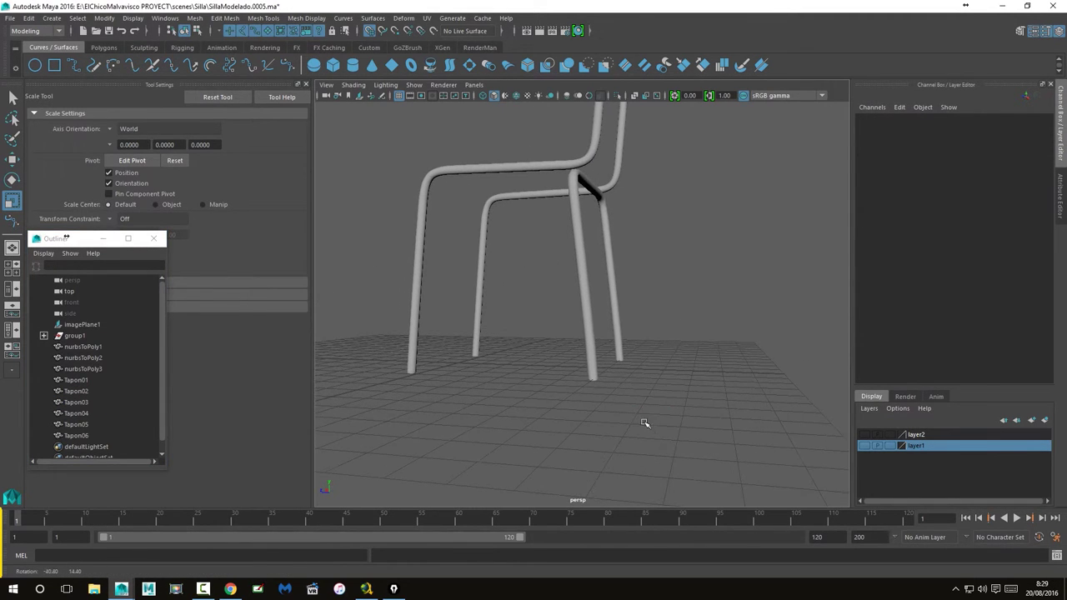
Step: Switch to the Move tool and maximize the front view over the chair legs
click(13, 160)
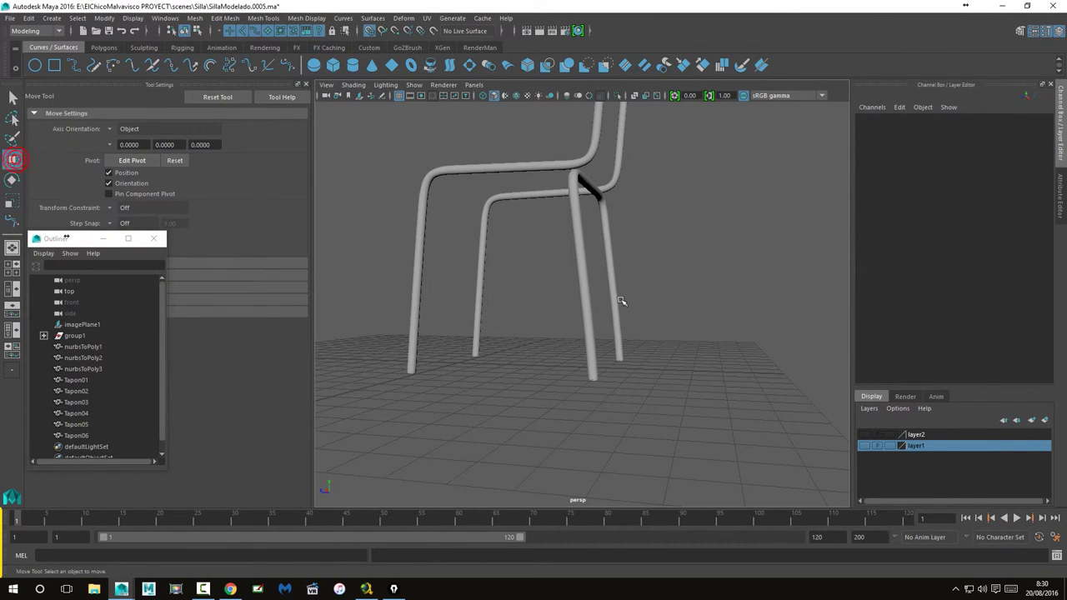
key(space)
key(space)
scroll(517, 404, down, 5)
Step: Marquee-select every part of the chair in the front view
scroll(537, 392, up, 3)
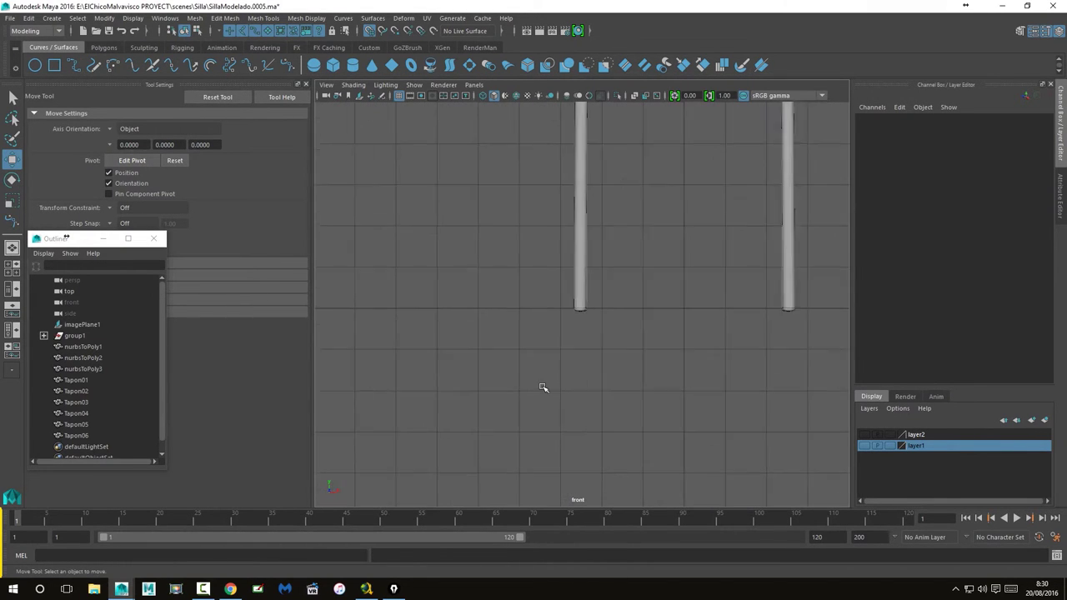
scroll(543, 388, up, 5)
alt+middle_drag(707, 325, 475, 338)
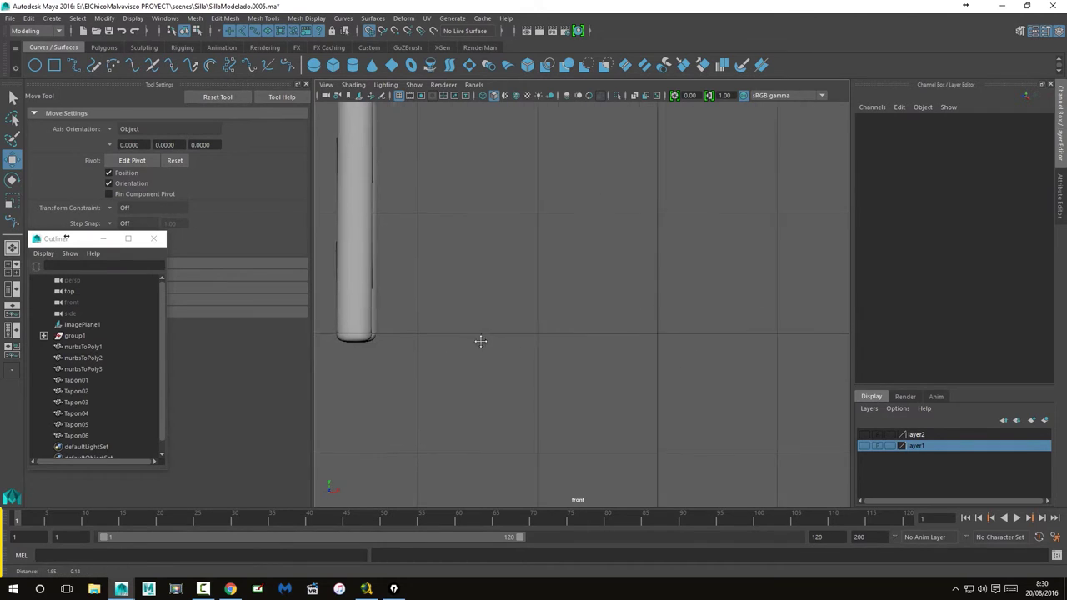
scroll(548, 367, down, 4)
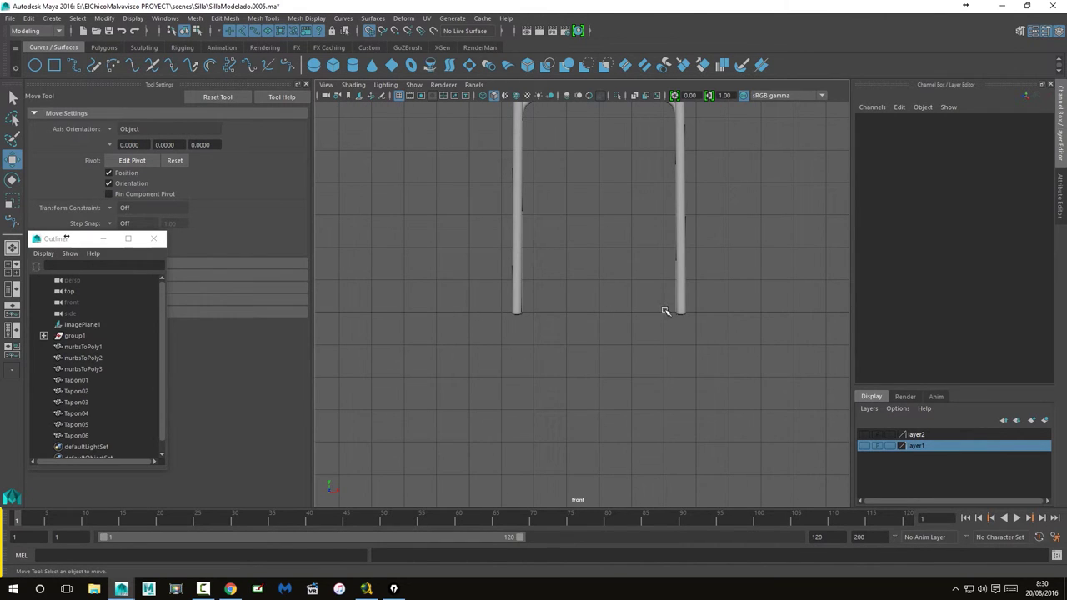
drag(448, 209, 746, 369)
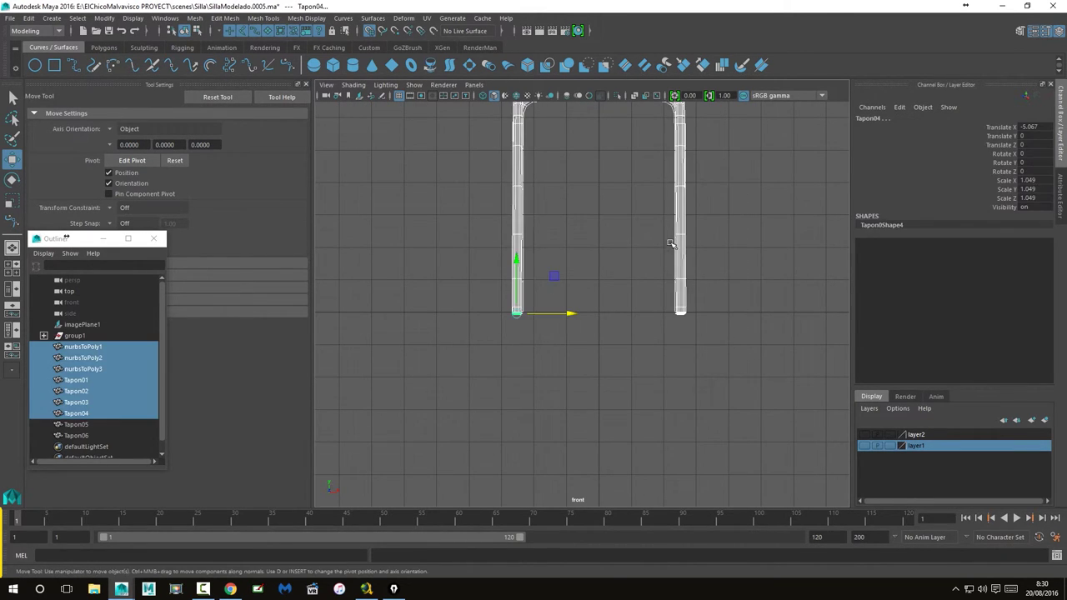
scroll(670, 244, down, 2)
alt+middle_drag(650, 334, 610, 532)
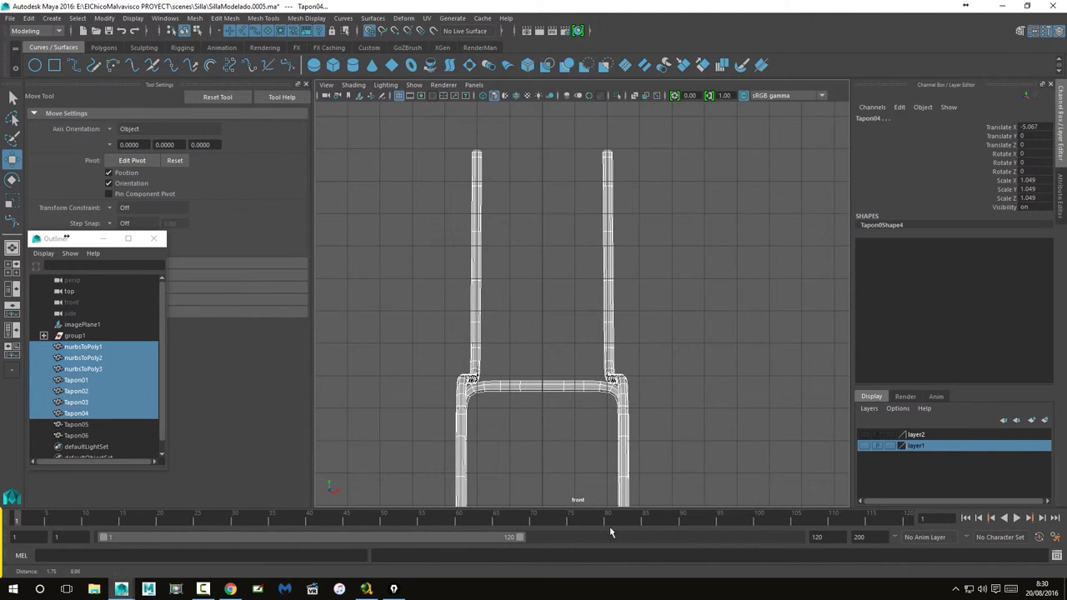
drag(479, 145, 681, 164)
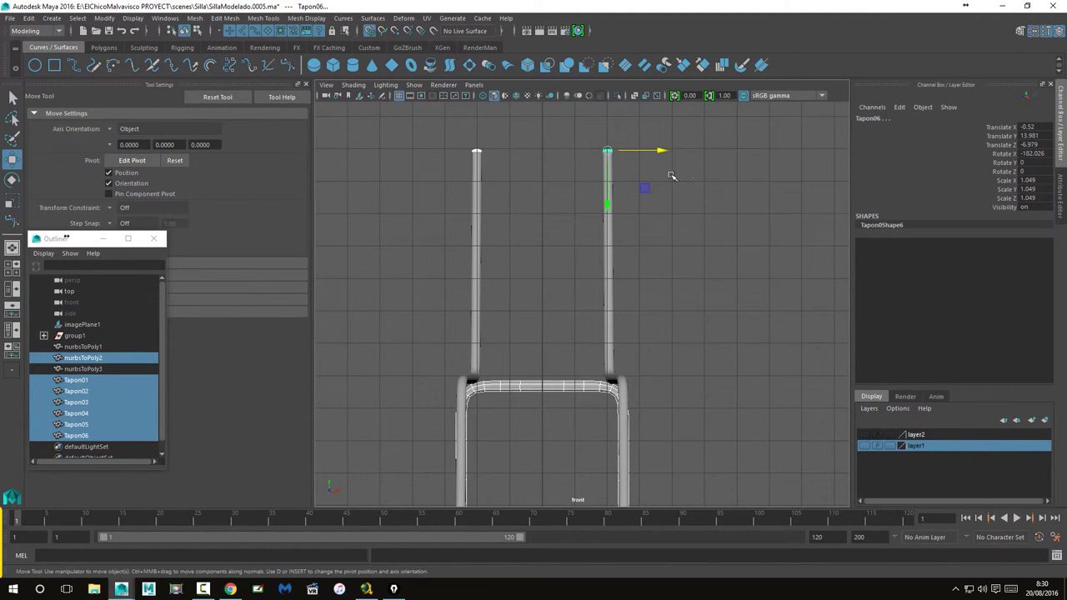
scroll(409, 150, down, 2)
drag(409, 163, 733, 511)
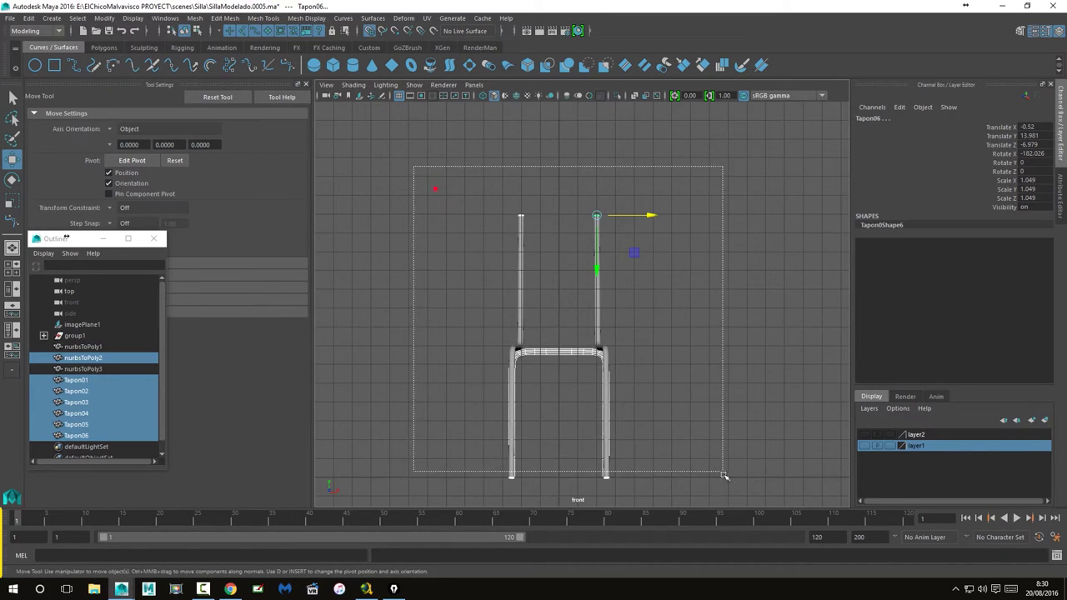
key(space)
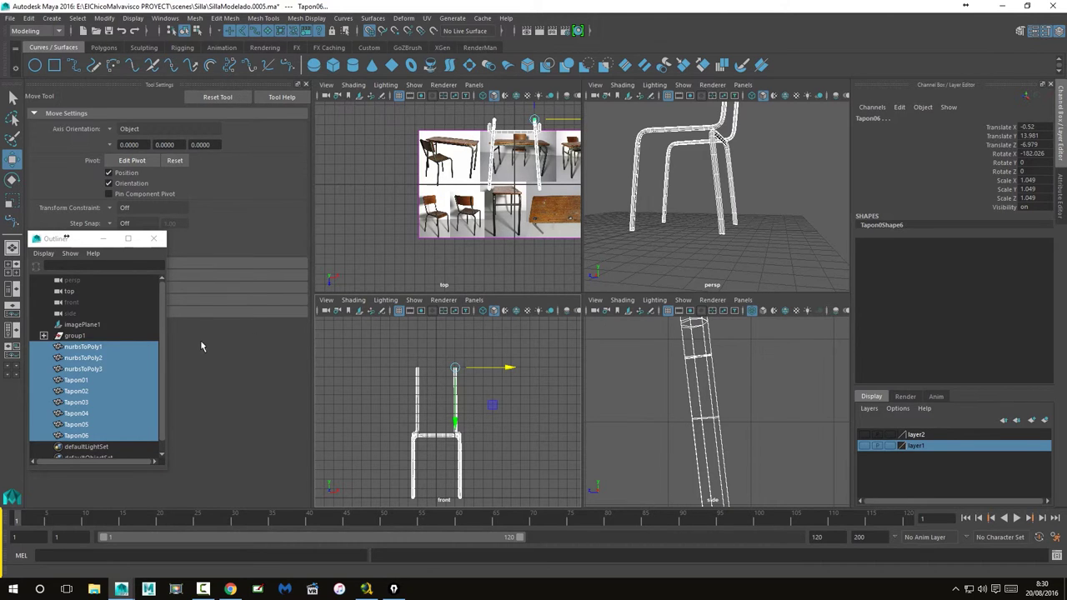
Step: Select nurbsToPoly1 through Tapon06 in the Outliner and frame them in a maximized perspective view
click(97, 347)
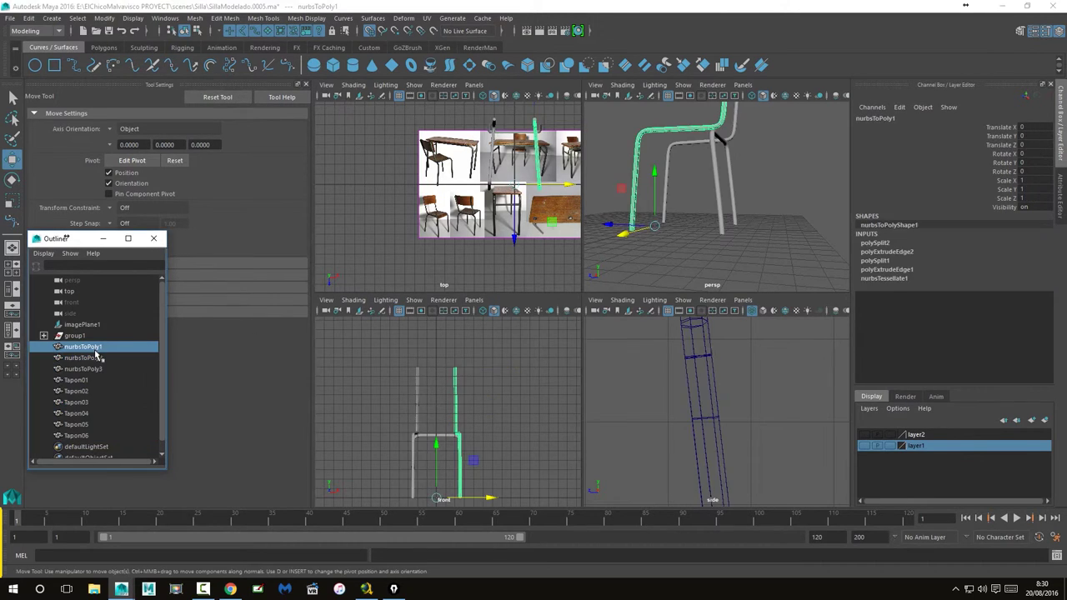
shift+click(75, 437)
click(13, 180)
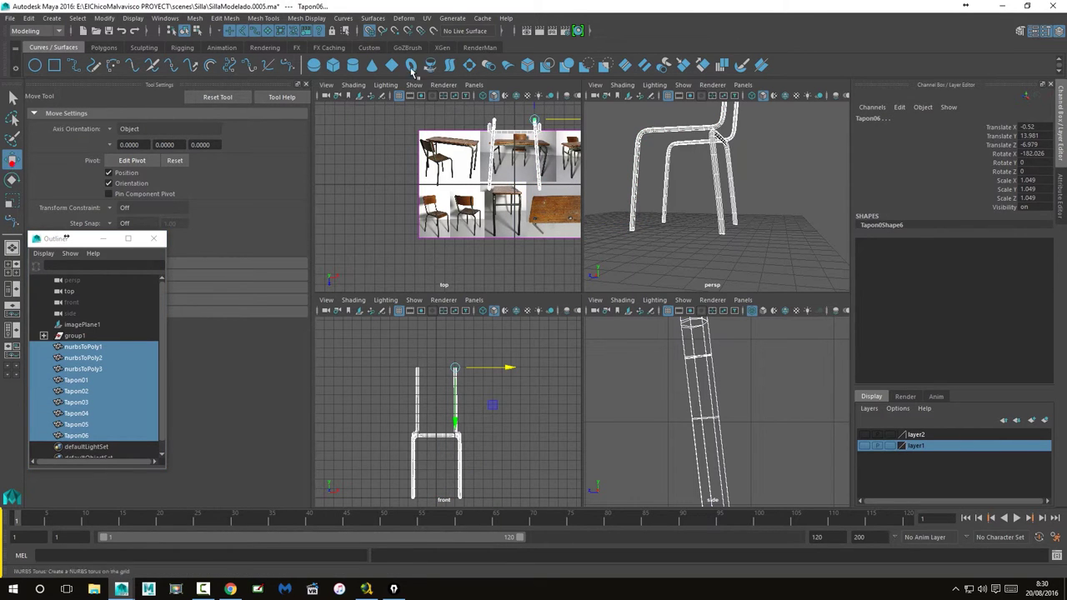
key(space)
key(f)
alt+drag(540, 250, 640, 197)
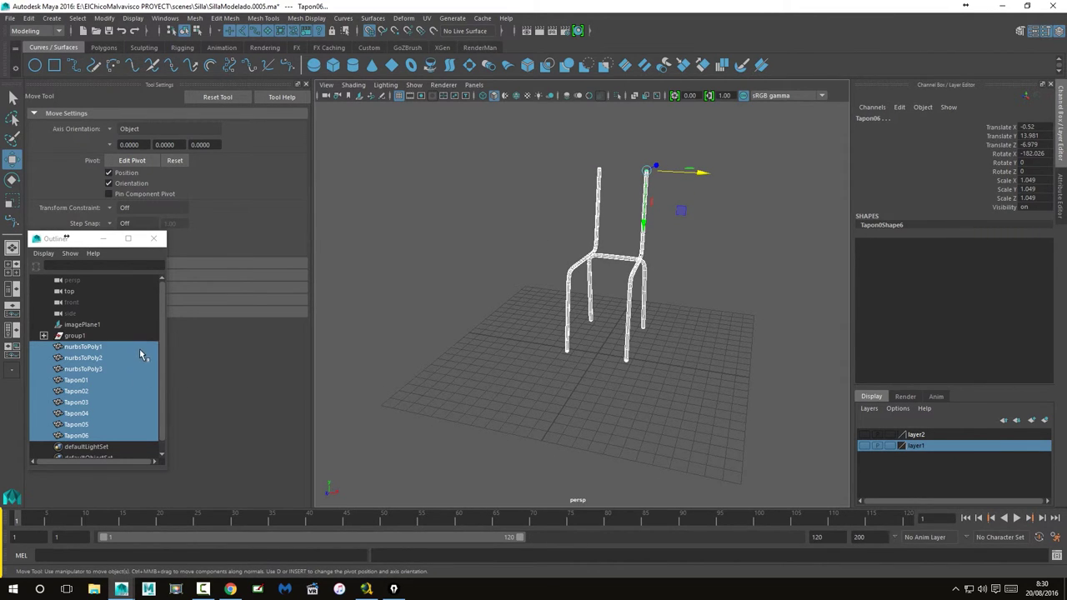
Step: Group the chair parts as Silla, then undo the grouping and deselect
key(ctrl+g)
double_click(79, 349)
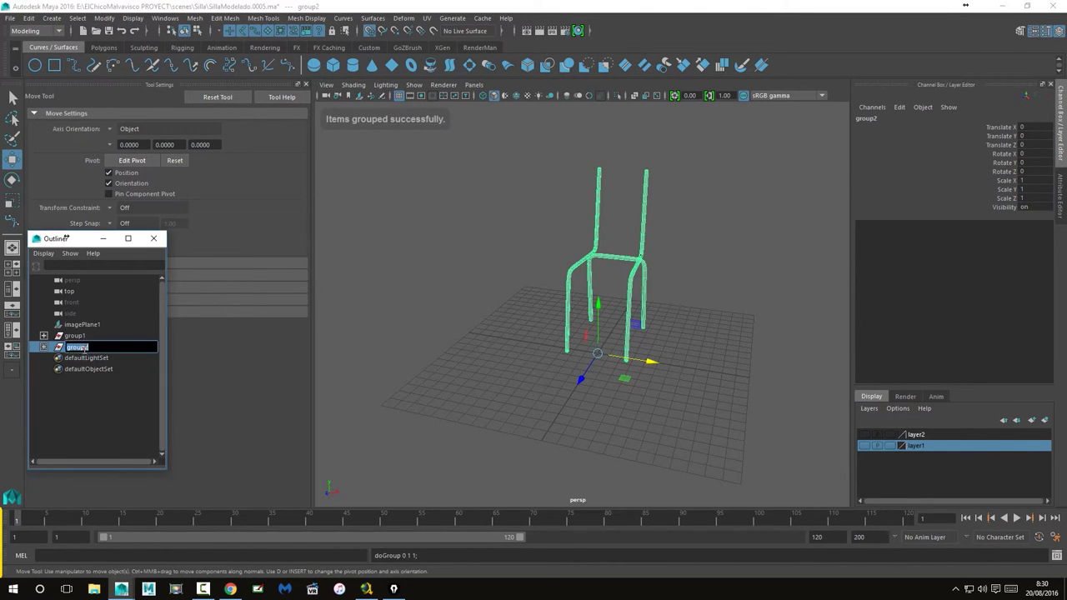
text(Silla)
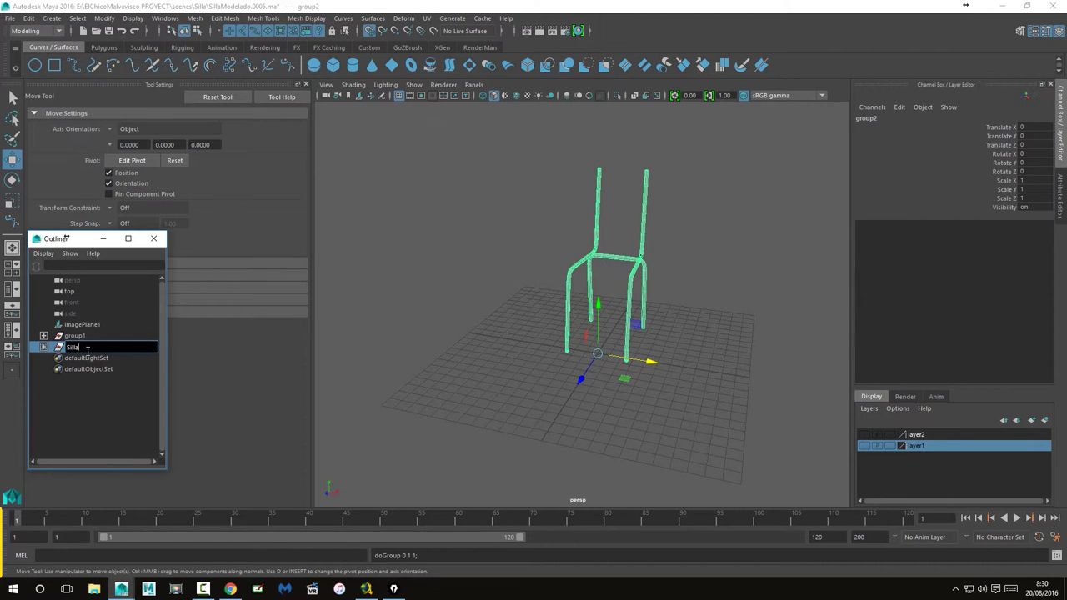
key(Return)
key(ctrl+z)
key(ctrl+z)
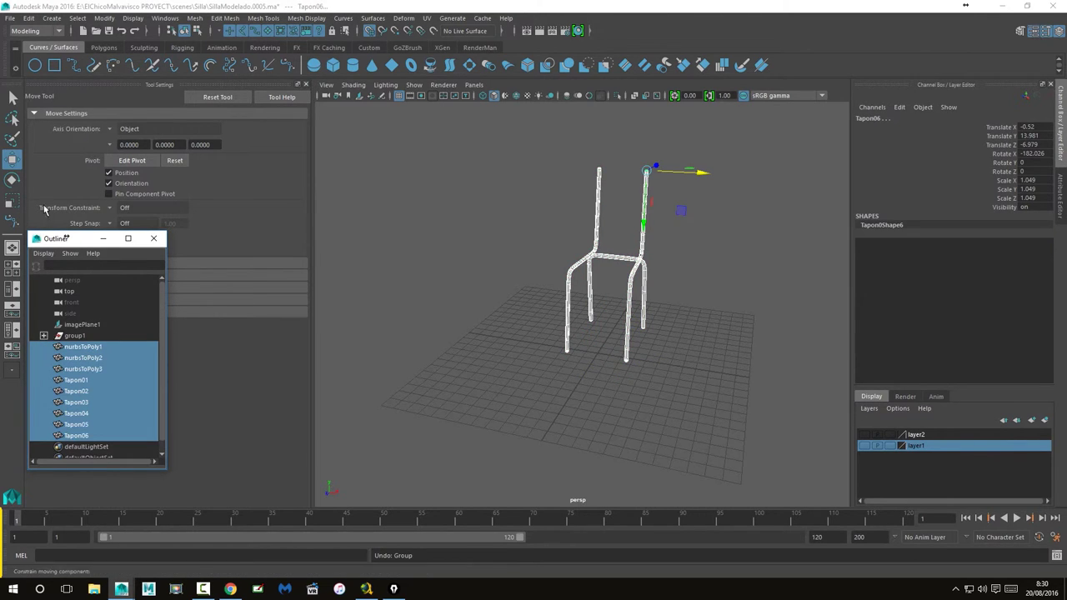
click(559, 195)
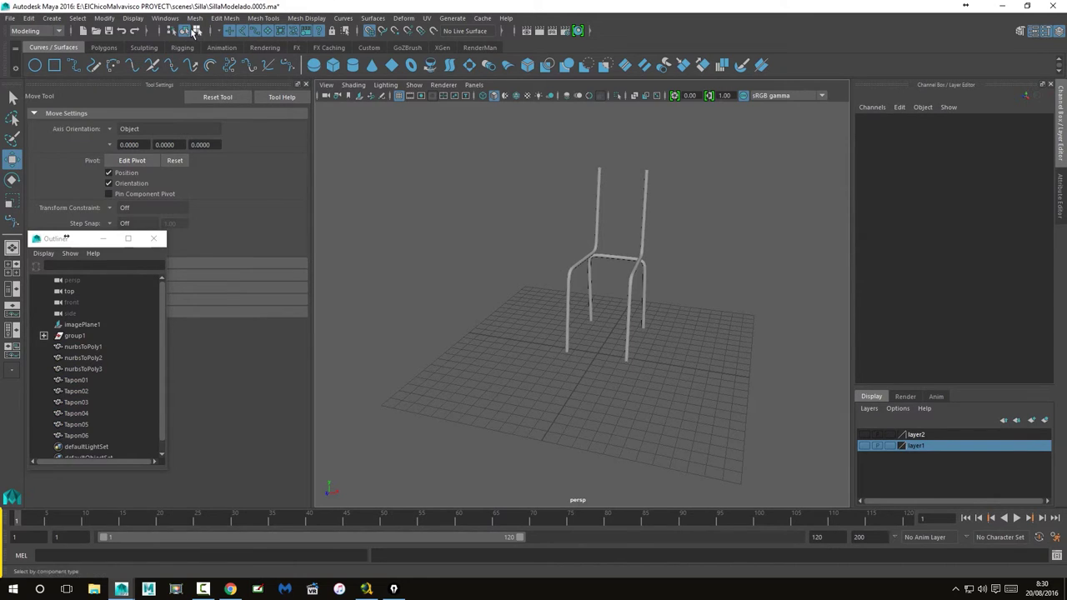
Step: Create a locator among the chair legs and select it with the Move tool
click(51, 17)
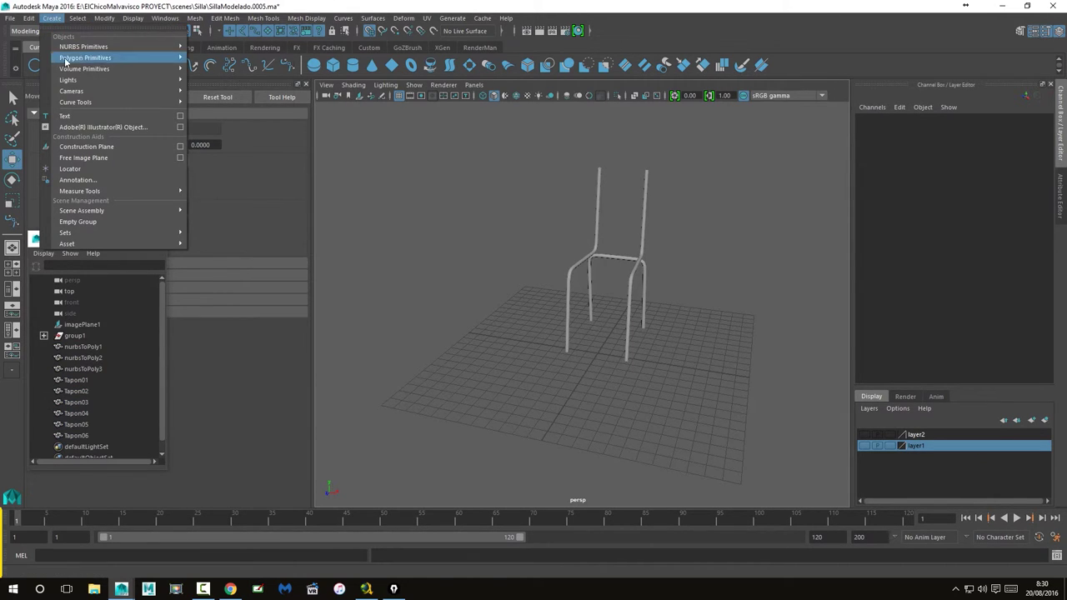
mouse_move(79, 179)
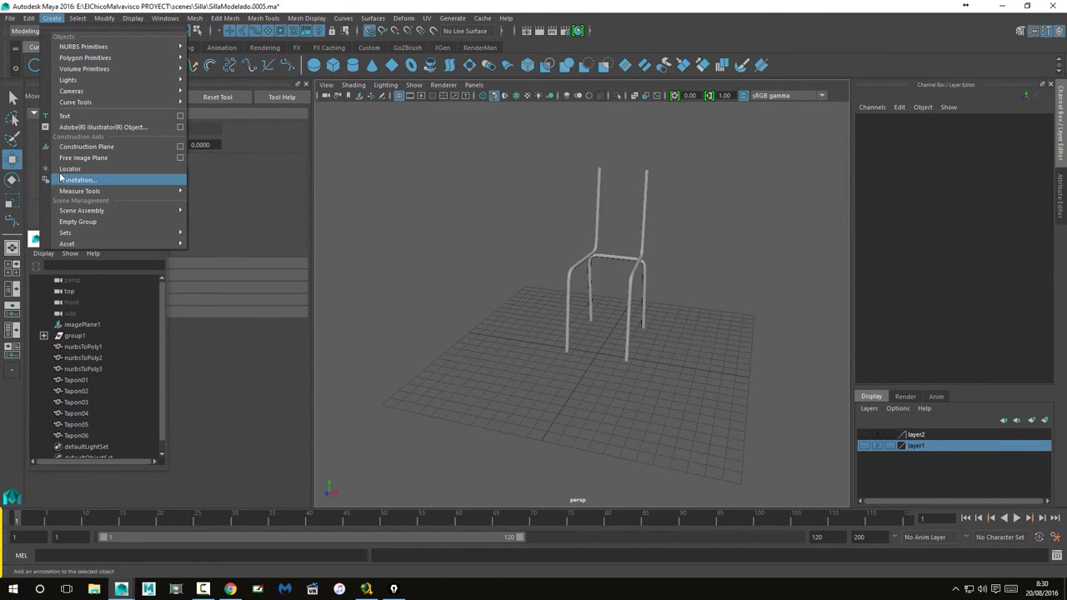
click(70, 169)
scroll(625, 388, up, 3)
mouse_move(625, 388)
alt+mouse_down()
mouse_move(608, 356)
mouse_move(440, 370)
alt+mouse_up()
scroll(614, 362, up, 3)
scroll(443, 367, up, 2)
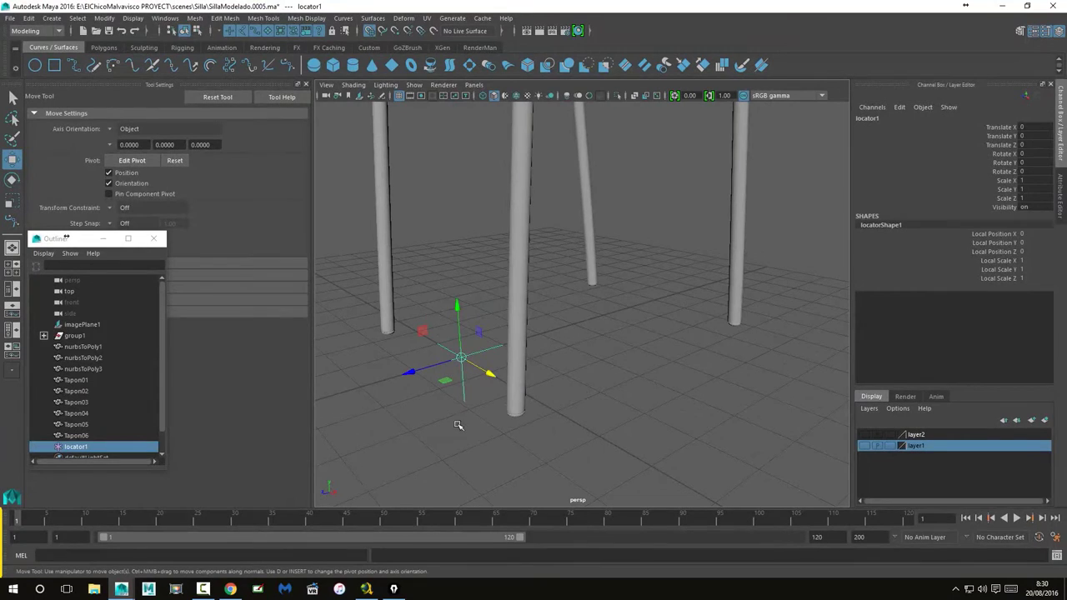
click(503, 394)
mouse_move(464, 422)
alt+mouse_down()
mouse_move(459, 408)
mouse_move(475, 393)
alt+mouse_up()
click(475, 393)
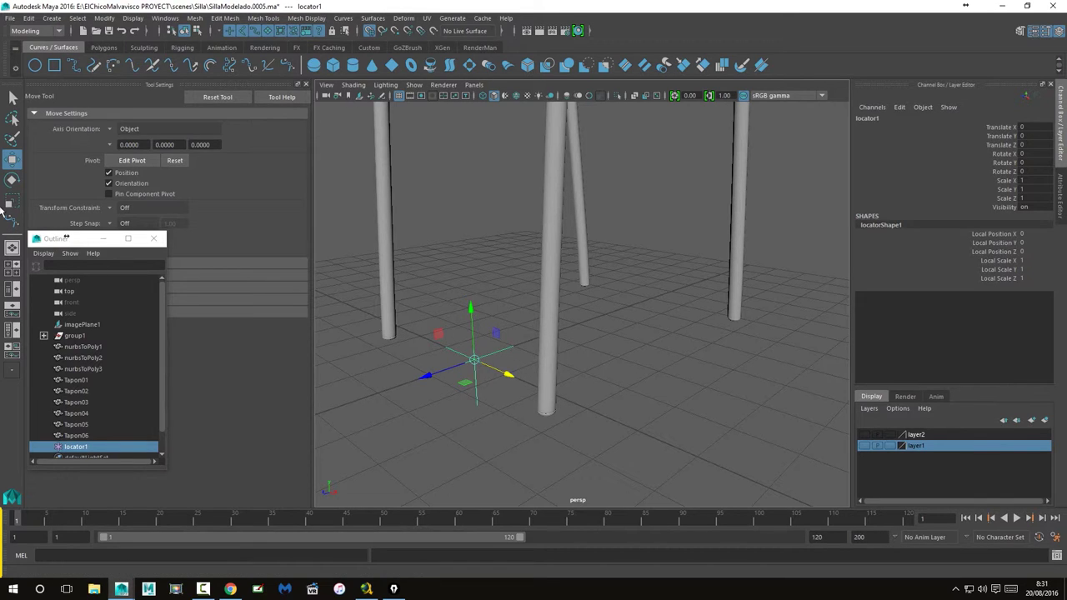
click(13, 169)
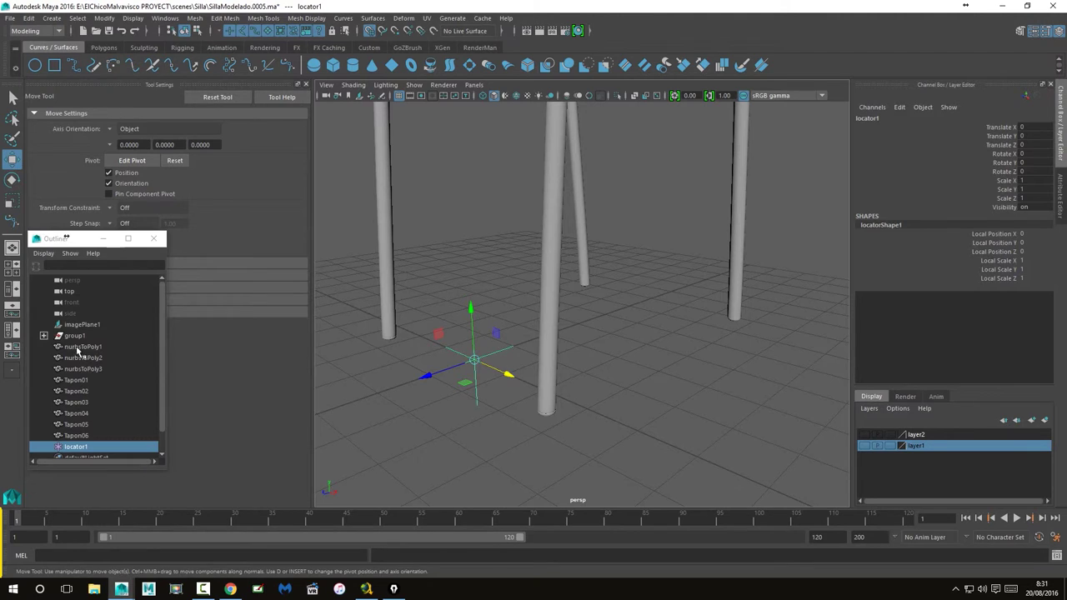
Step: Rename locator1 to Silla in the Outliner
scroll(73, 443, down, 1)
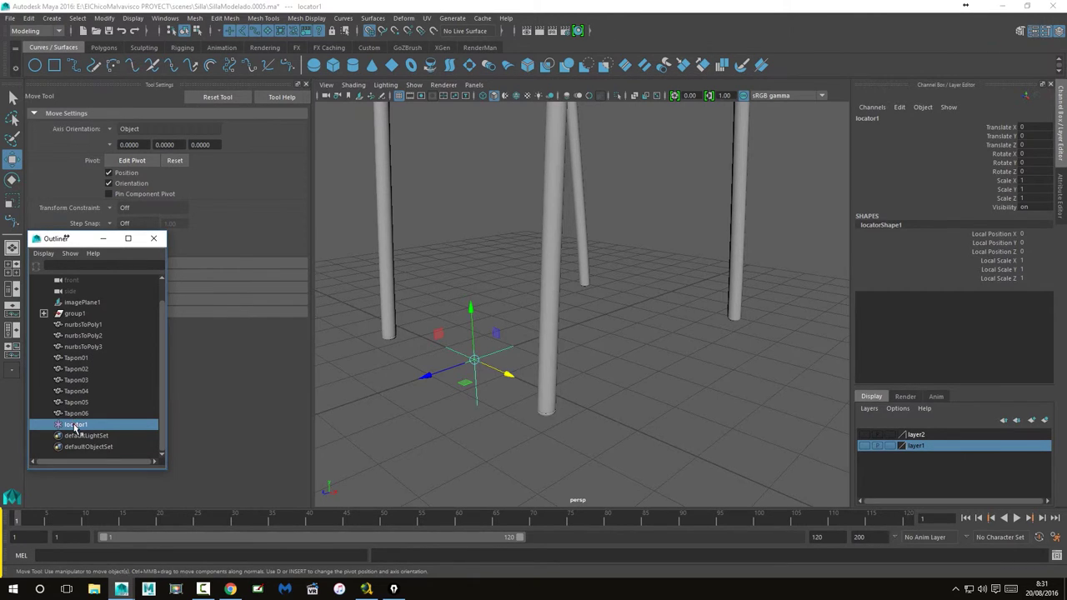
double_click(75, 425)
text(Silla)
key(Return)
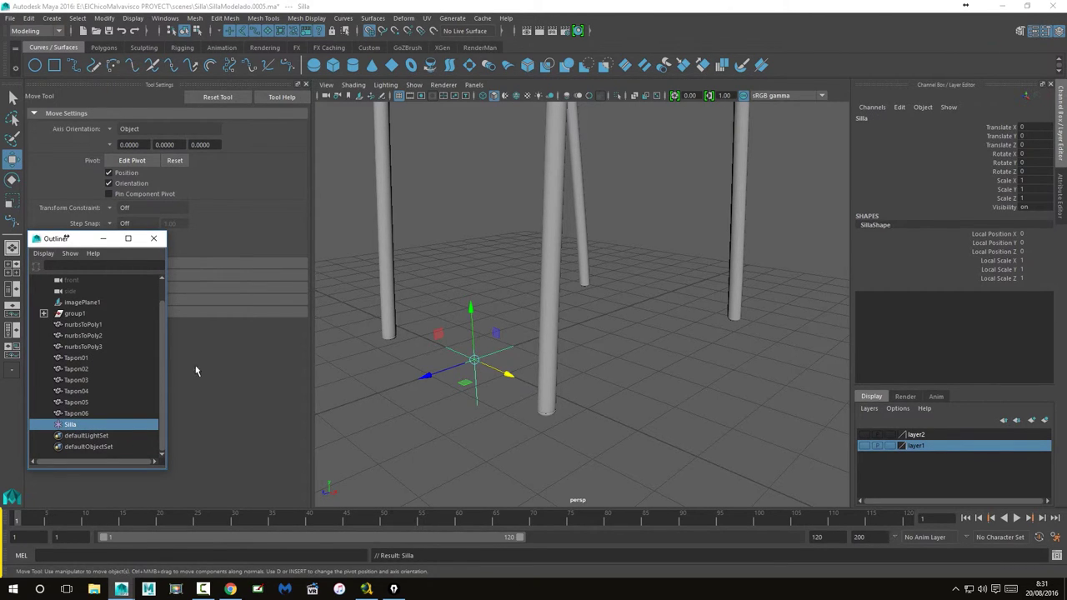
click(78, 325)
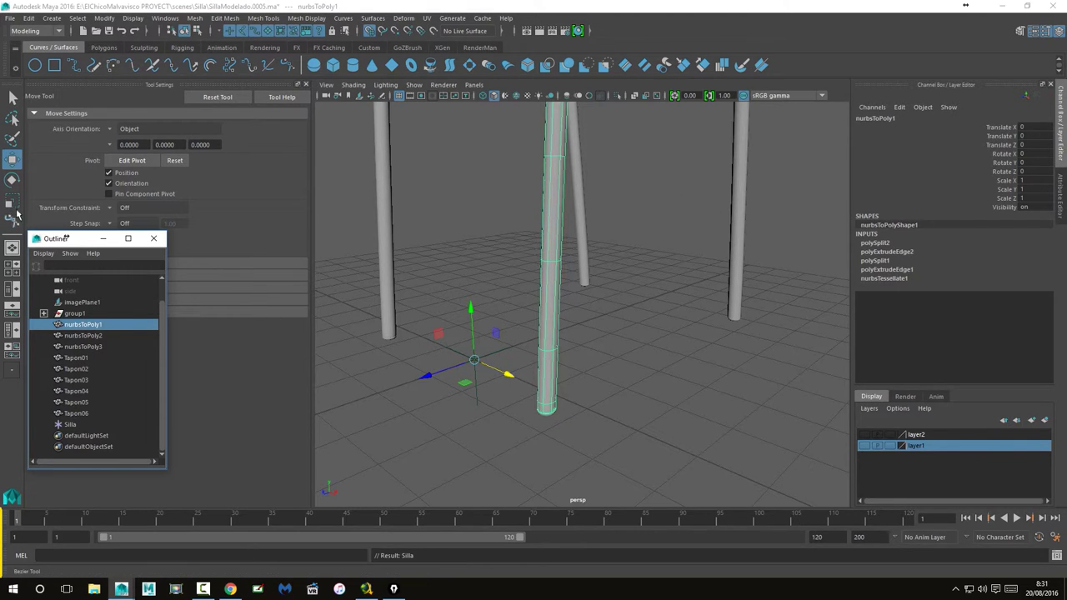
Step: Rename nurbsToPoly1–3 to SillaPataL, SillaPataTrasera and SillaPataR
click(534, 277)
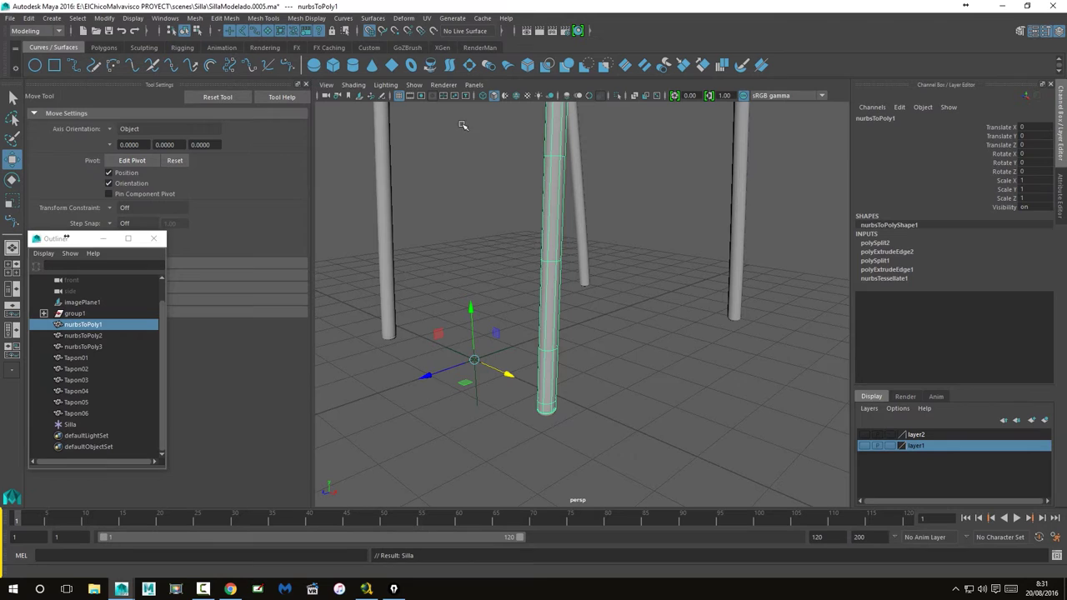
mouse_move(466, 214)
alt+right_down()
mouse_move(543, 314)
mouse_move(568, 377)
mouse_move(528, 364)
alt+right_up()
scroll(520, 310, down, 3)
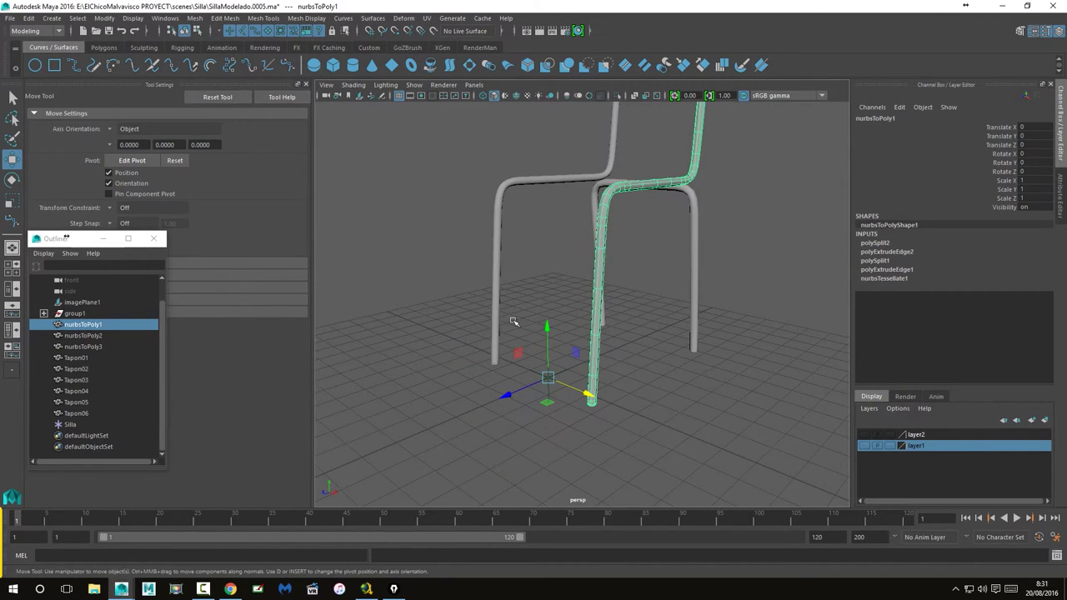
double_click(80, 325)
text(Pata)
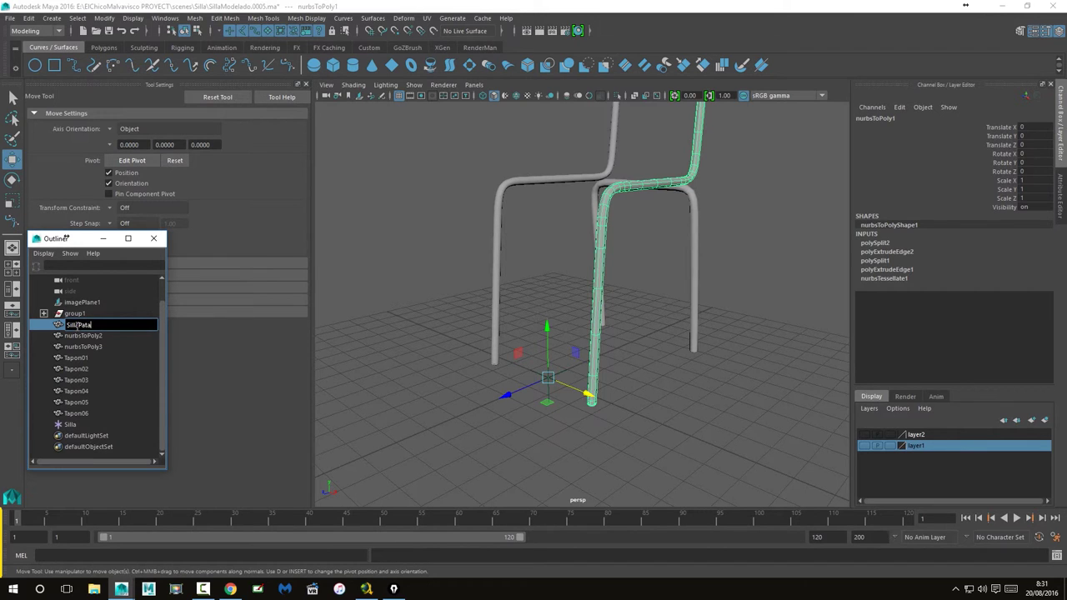
key(Return)
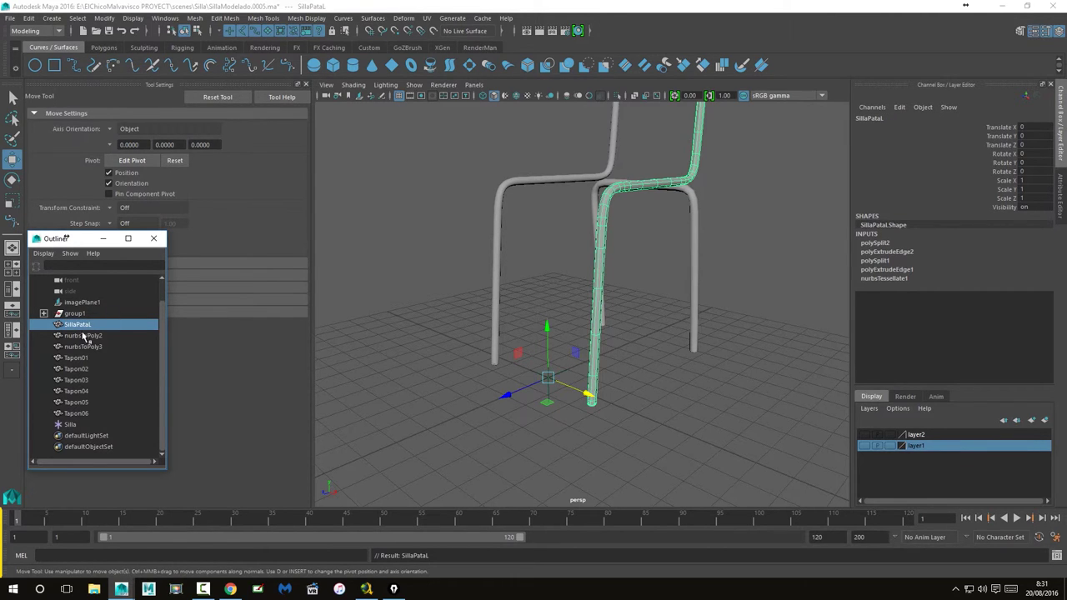
double_click(83, 335)
text(SillaPataTrasera)
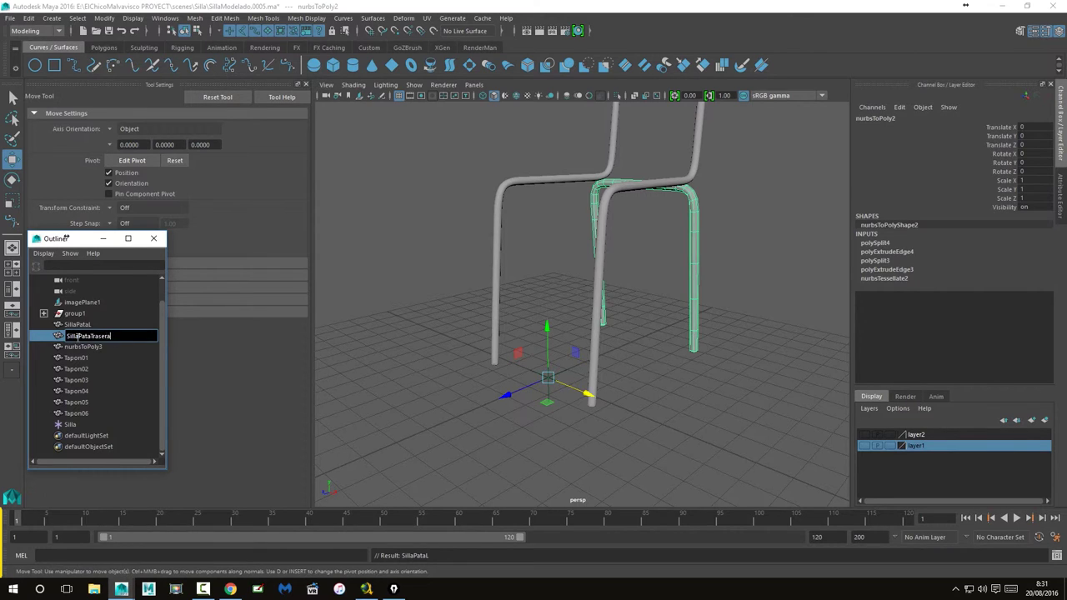
key(Return)
double_click(77, 345)
text(Si)
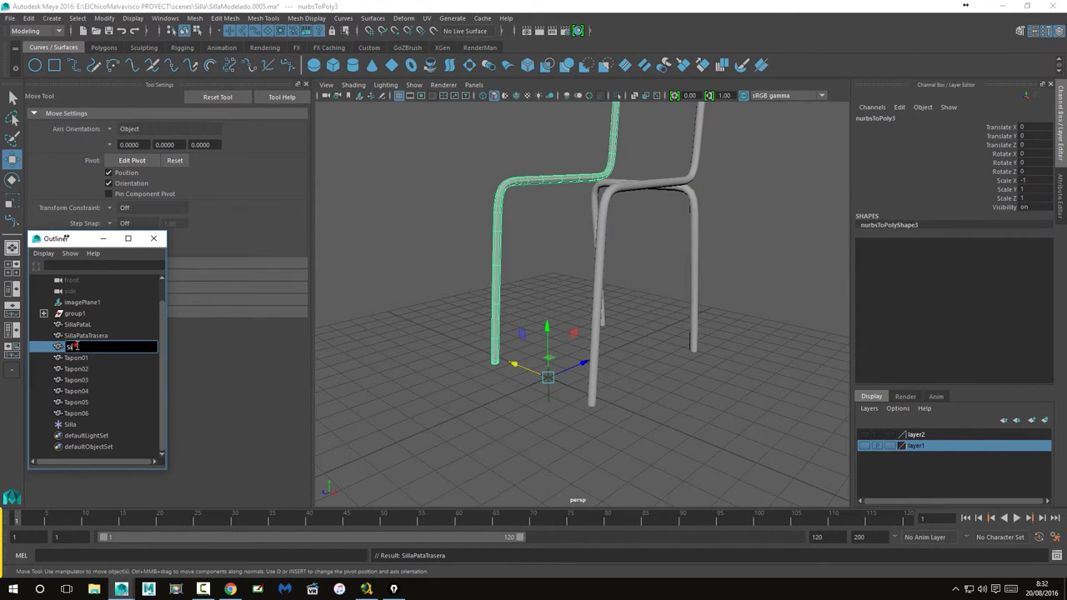
key(Return)
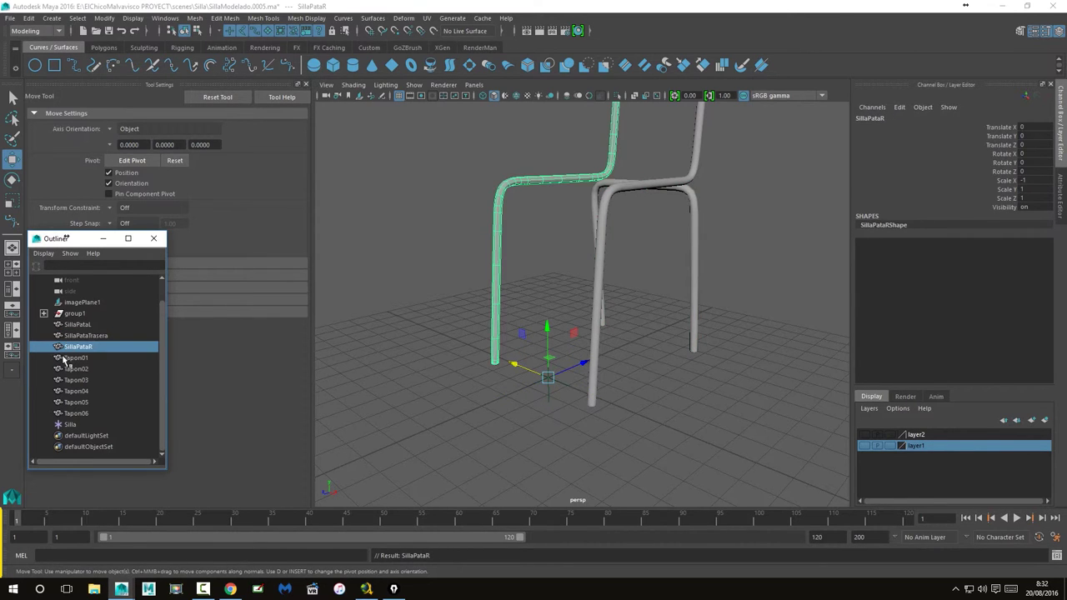
Step: Rename end caps Tapon01–Tapon03 to SillaTapon01–SillaTapon03
click(66, 357)
click(72, 368)
click(75, 380)
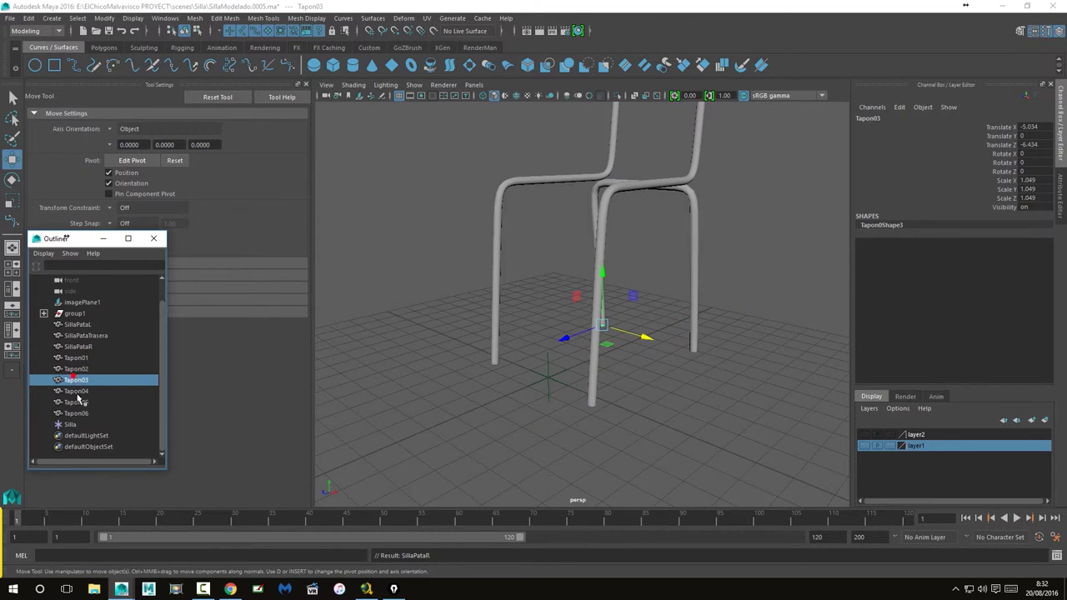
click(76, 391)
double_click(70, 358)
text(Silla)
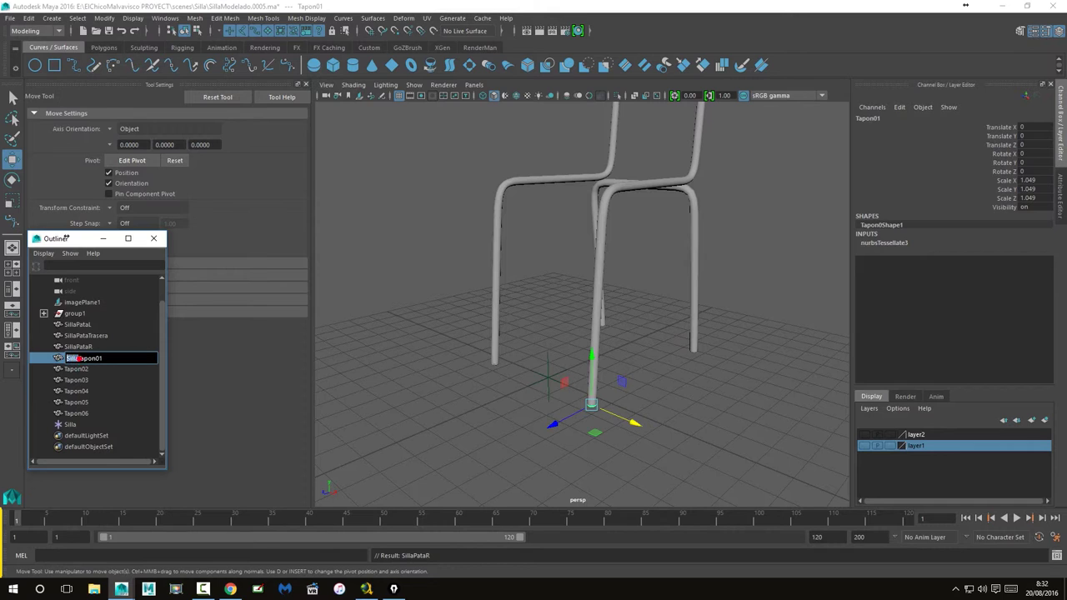
click(73, 368)
double_click(73, 368)
text(Silla)
click(73, 379)
double_click(72, 379)
text(Silla)
Step: Rename end caps Tapon04–Tapon06 to SillaTapon04–SillaTapon06
double_click(75, 391)
text(Silla)
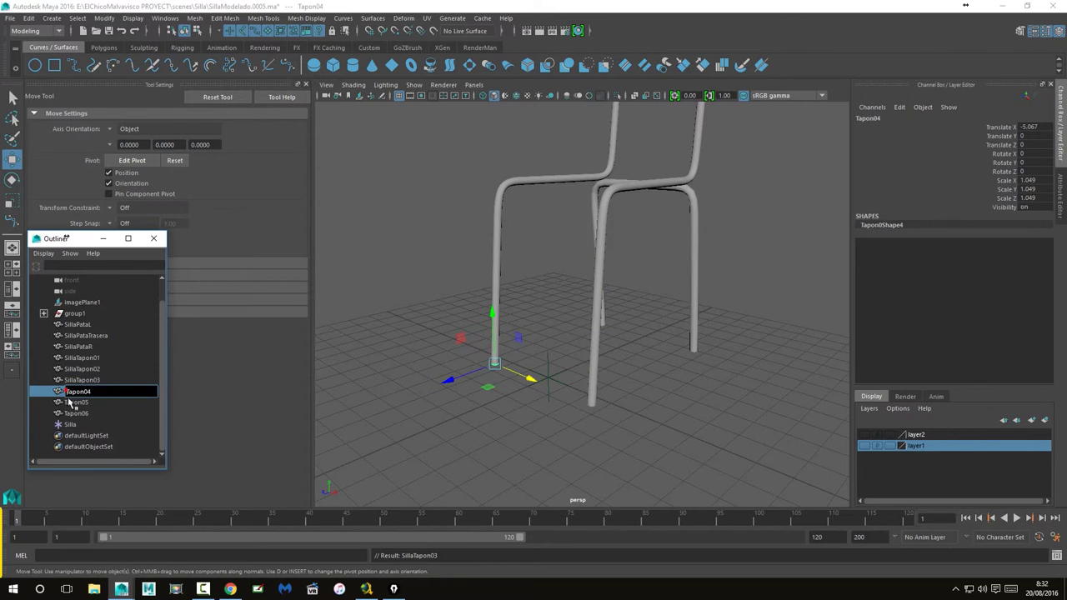
click(71, 402)
double_click(72, 402)
text(Silla)
click(87, 414)
double_click(87, 414)
text(Silla)
key(Return)
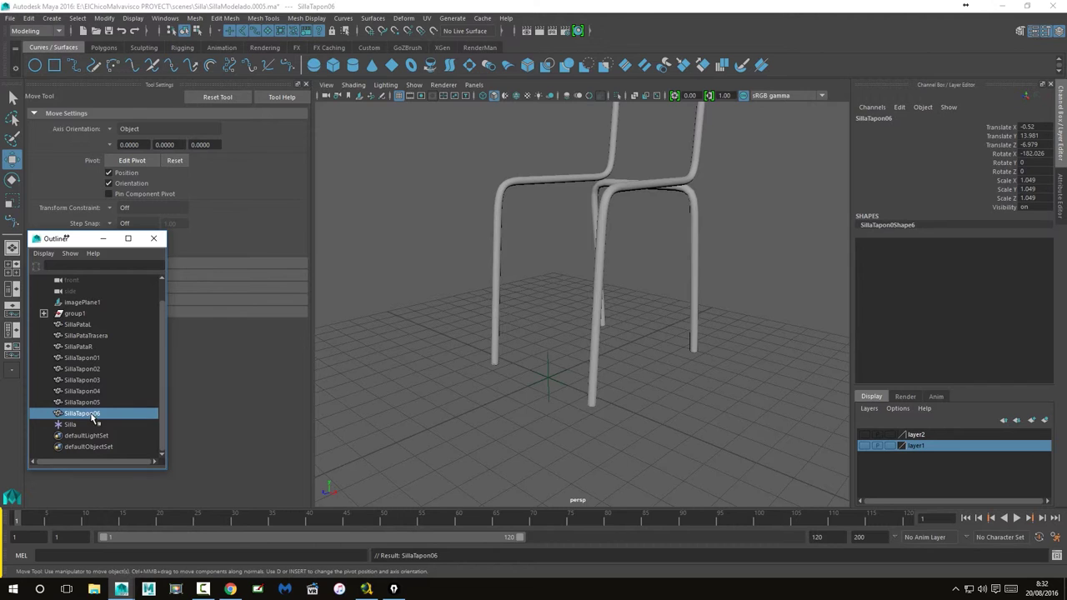
click(80, 325)
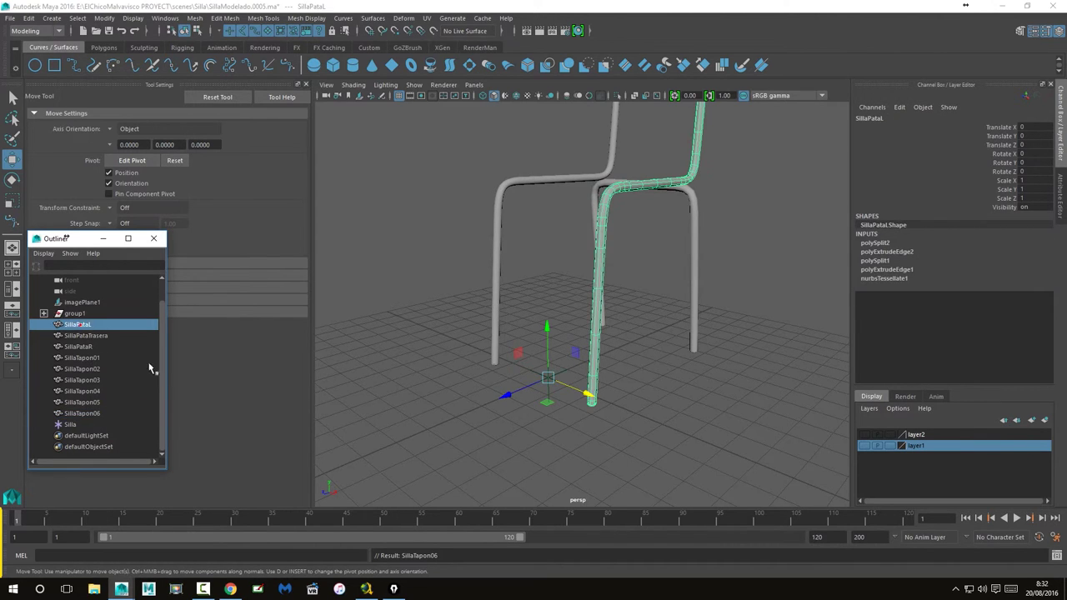
Step: Parent SillaPataL through SillaTapon06 under the Silla locator and select Silla
shift+click(95, 414)
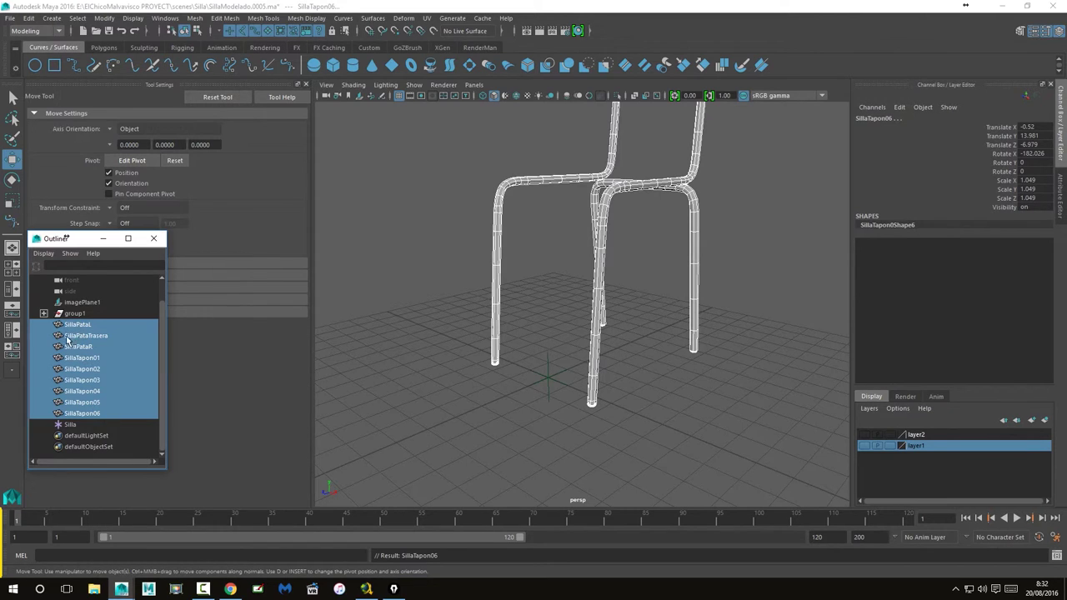
middle_drag(85, 366, 93, 422)
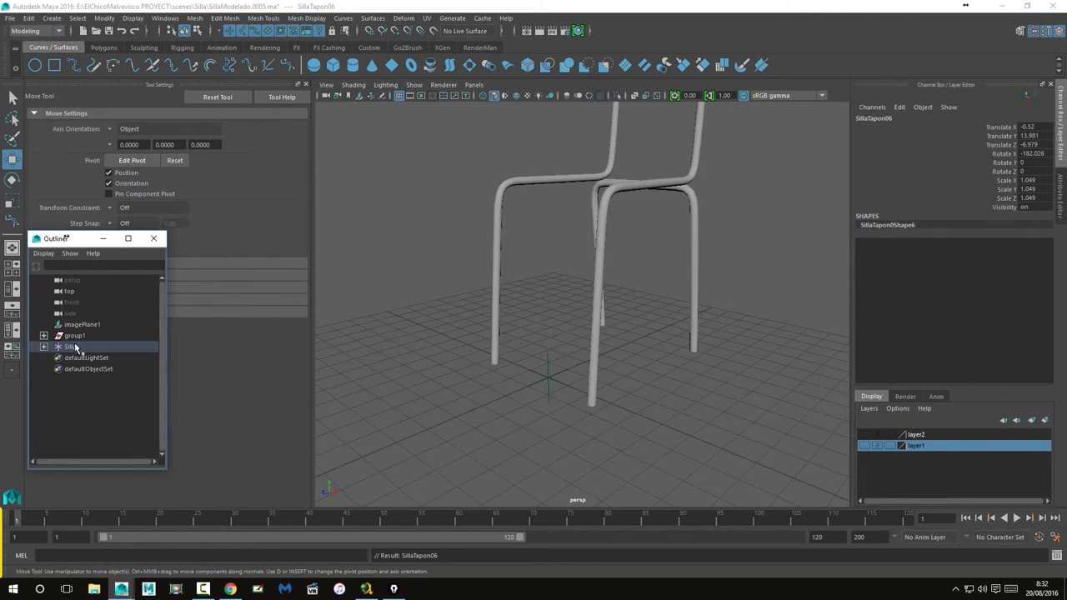
click(74, 346)
alt+drag(657, 385, 603, 374)
scroll(571, 379, up, 2)
scroll(523, 373, up, 2)
scroll(533, 371, up, 1)
scroll(484, 380, up, 2)
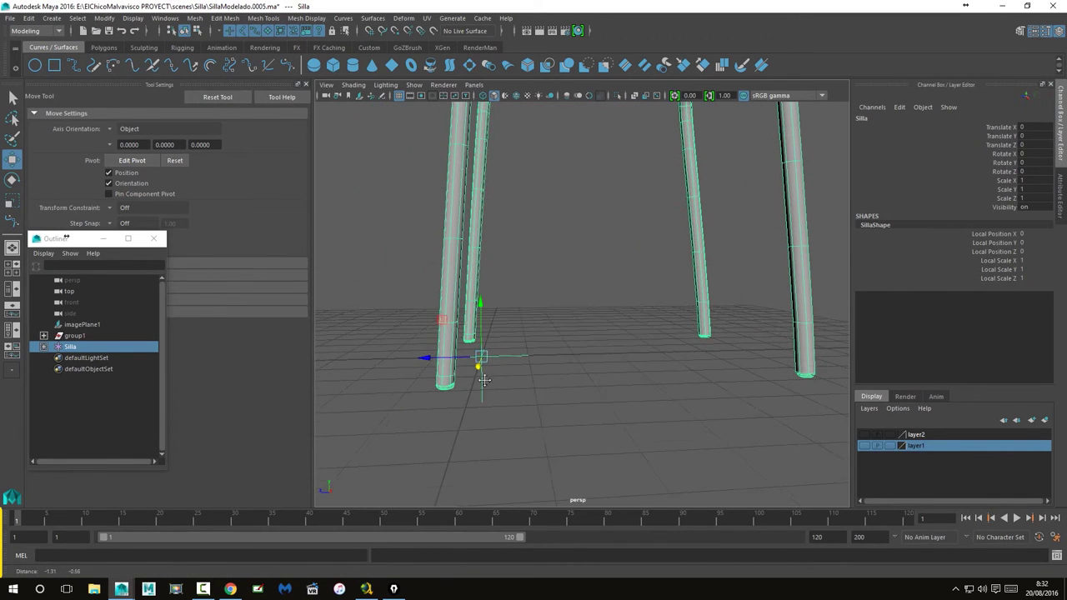
Step: Raise the Silla locator slightly to Translate Y 0.081 in the front view
key(space)
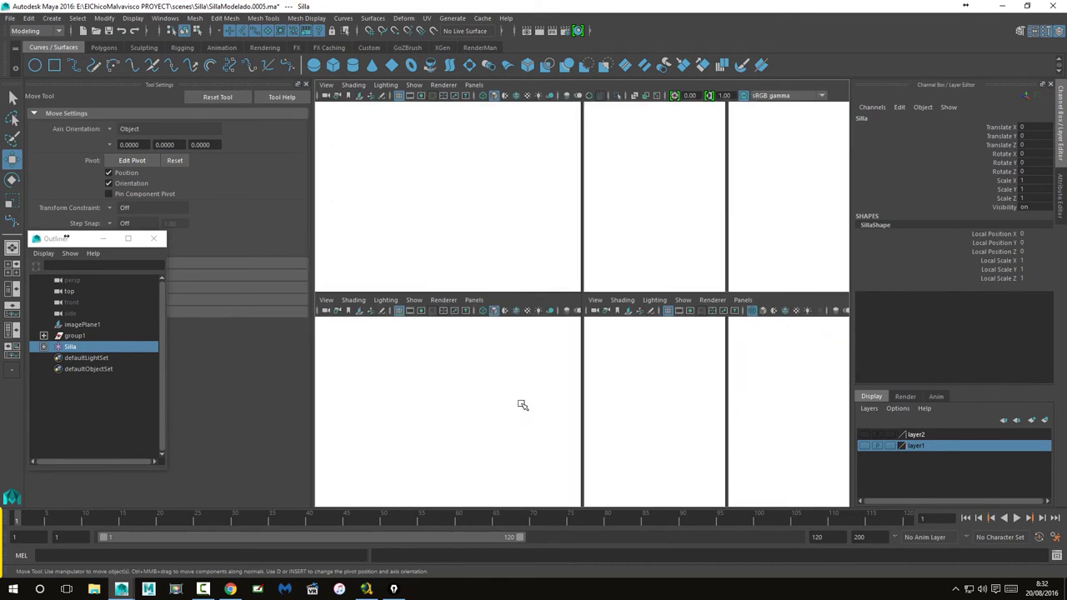
key(space)
mouse_move(525, 445)
alt+middle_down()
mouse_move(521, 386)
mouse_move(503, 345)
alt+middle_up()
mouse_move(503, 345)
alt+right_down()
mouse_move(758, 378)
mouse_move(847, 375)
mouse_move(672, 305)
alt+right_up()
alt+middle_drag(672, 305, 730, 251)
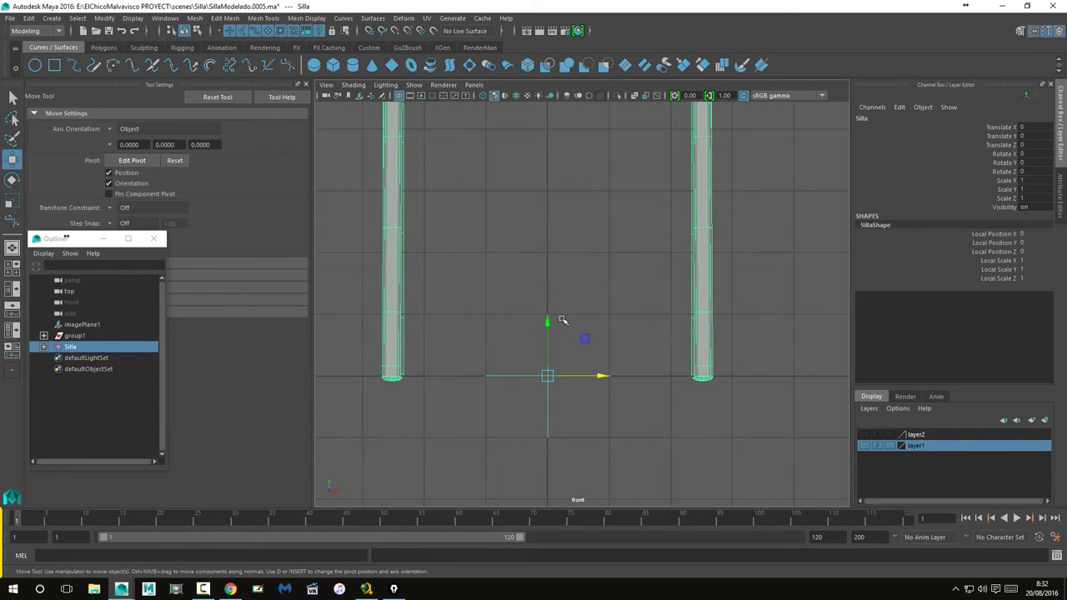
drag(547, 325, 547, 321)
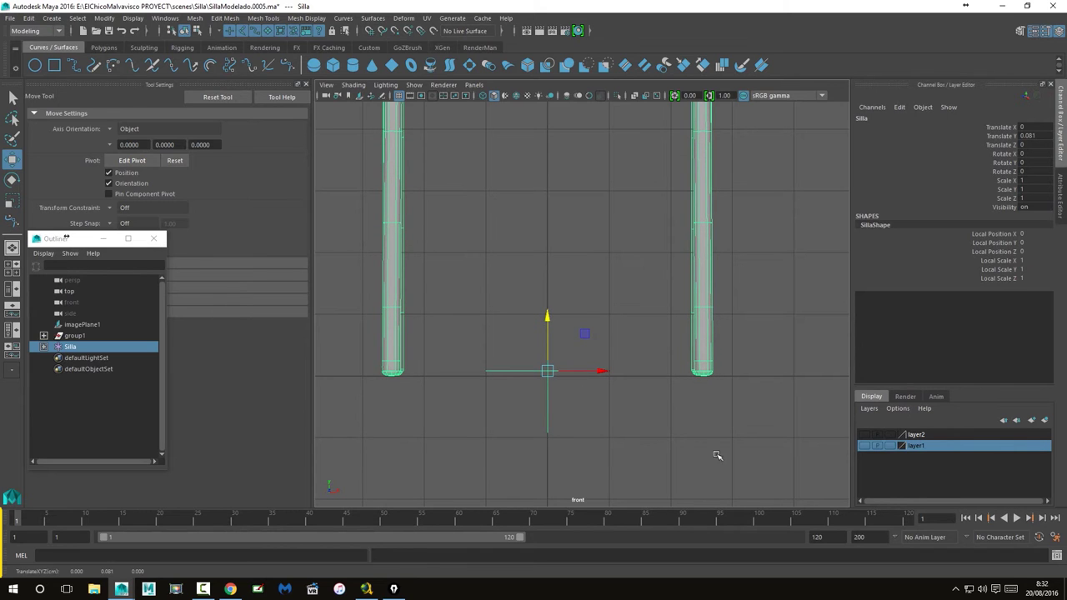
Step: Zoom and pan the front view onto one chair leg, then return to four panes
scroll(692, 428, up, 2)
scroll(724, 428, up, 2)
alt+middle_drag(724, 429, 547, 369)
scroll(650, 364, up, 3)
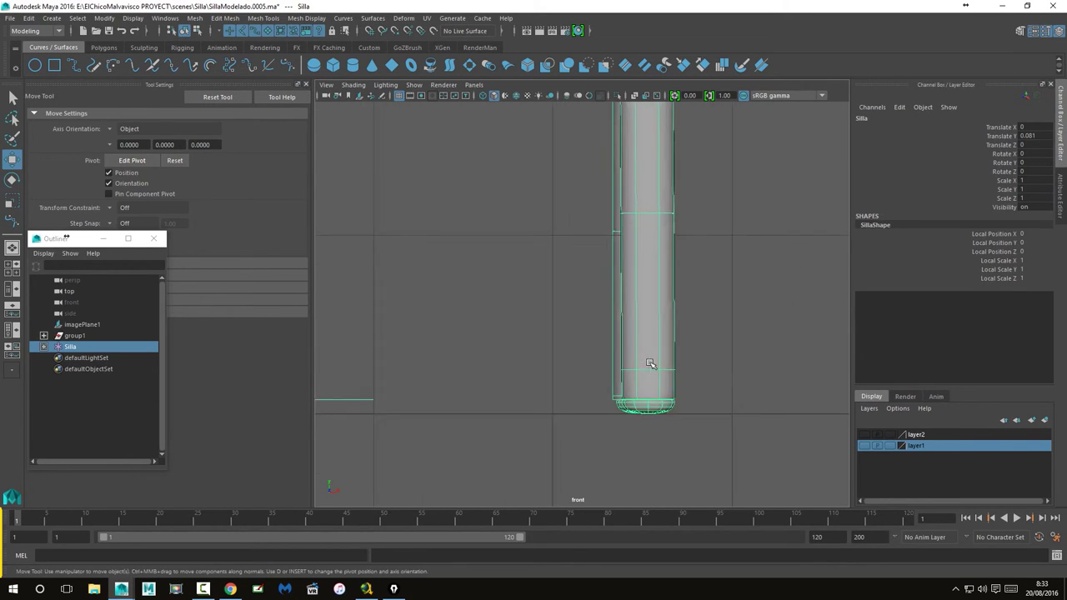
scroll(650, 364, up, 1)
key(space)
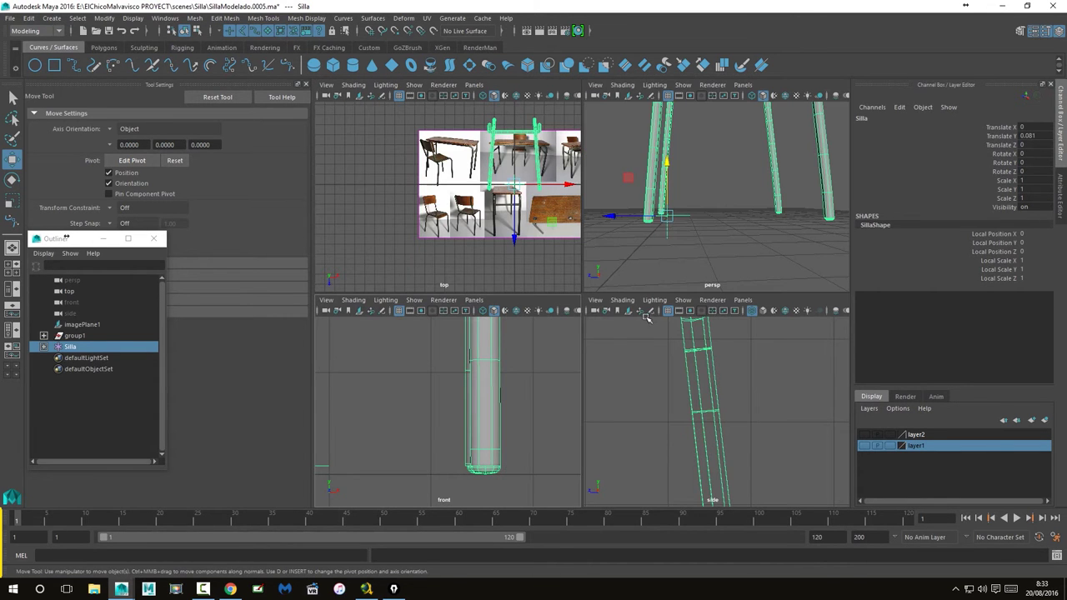
Step: In the maximized side view, slide the Silla locator and chair along Z to 2.973
key(space)
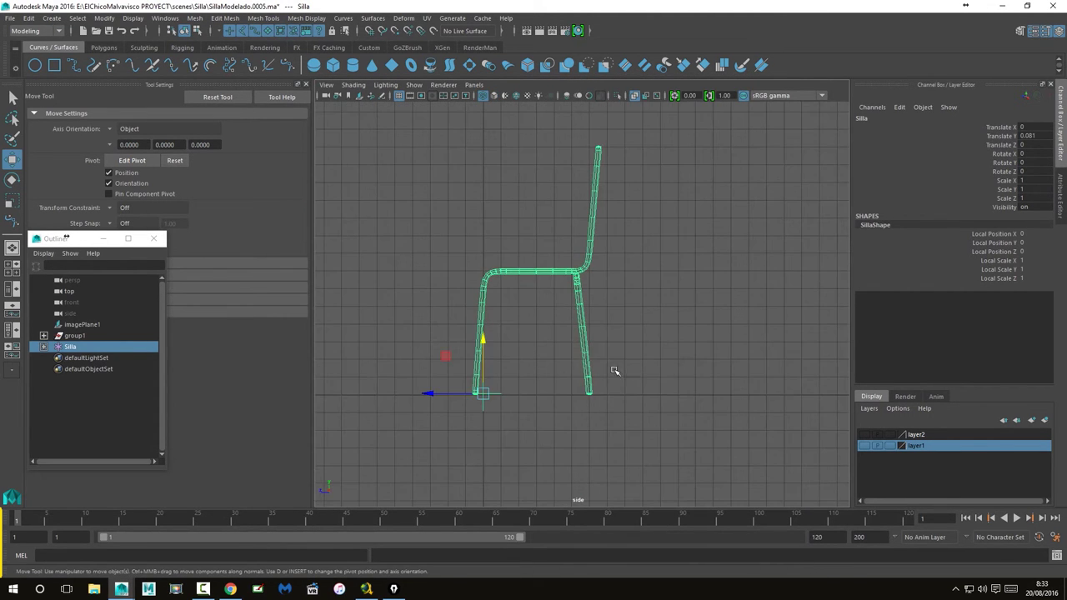
alt+middle_drag(495, 389, 560, 369)
scroll(560, 369, up, 2)
scroll(500, 408, up, 1)
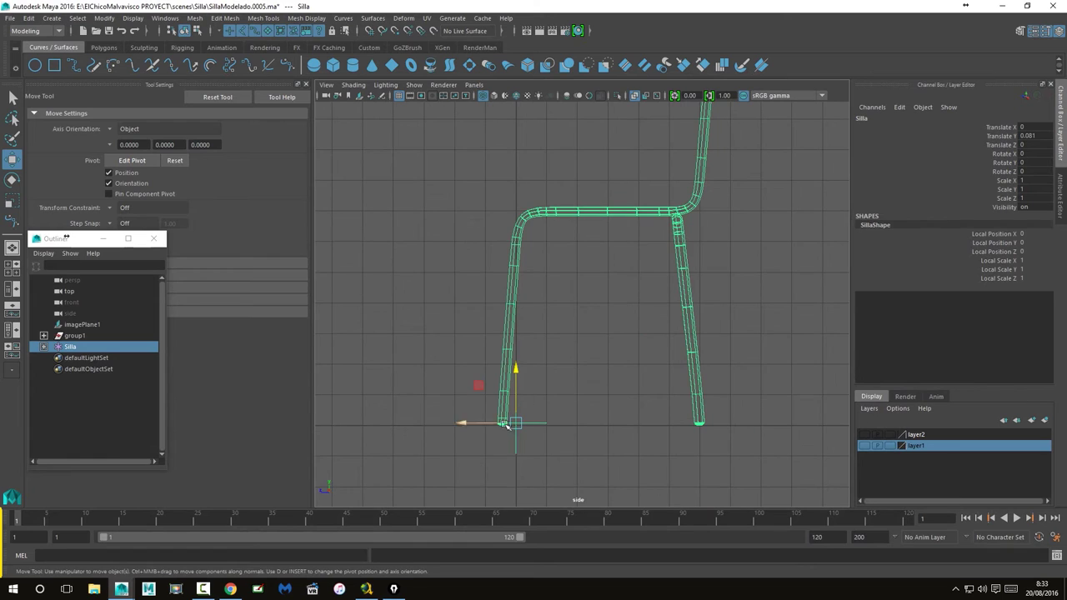
drag(465, 426, 402, 423)
drag(517, 239, 516, 475)
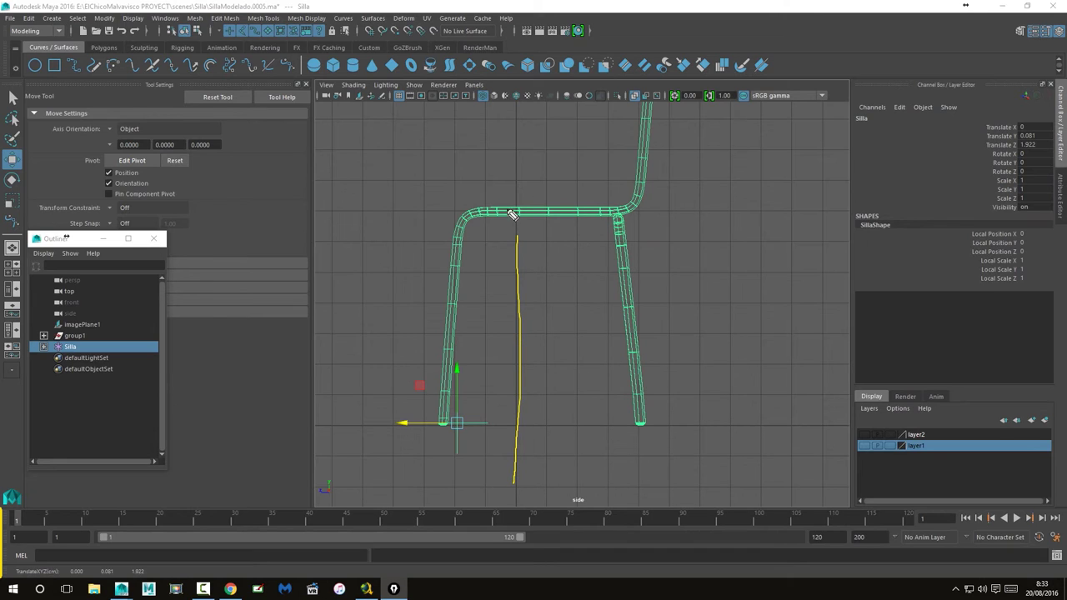
key(ctrl+z)
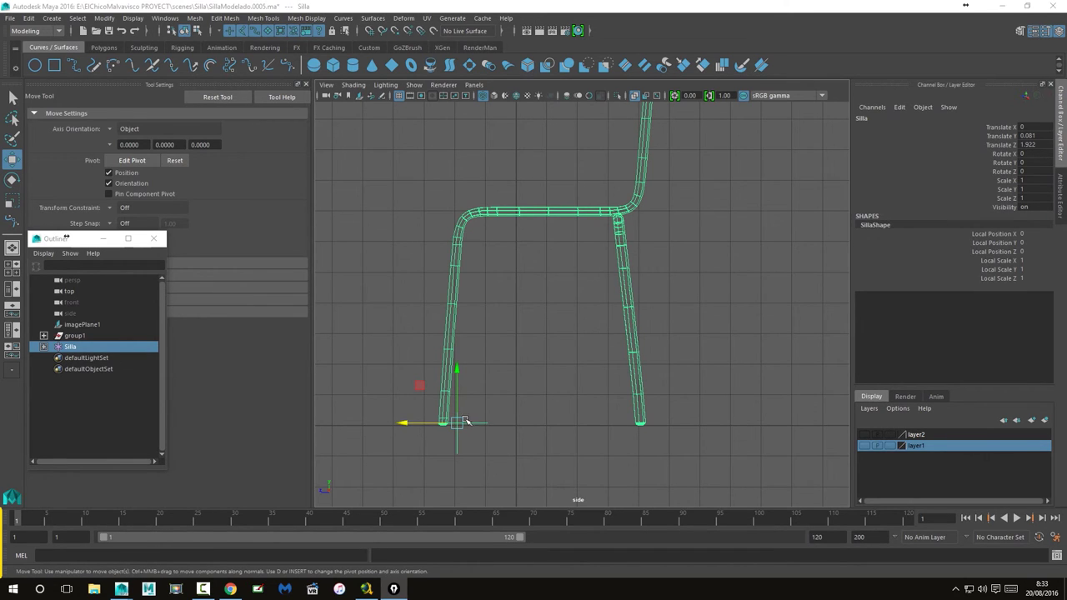
drag(408, 425, 372, 427)
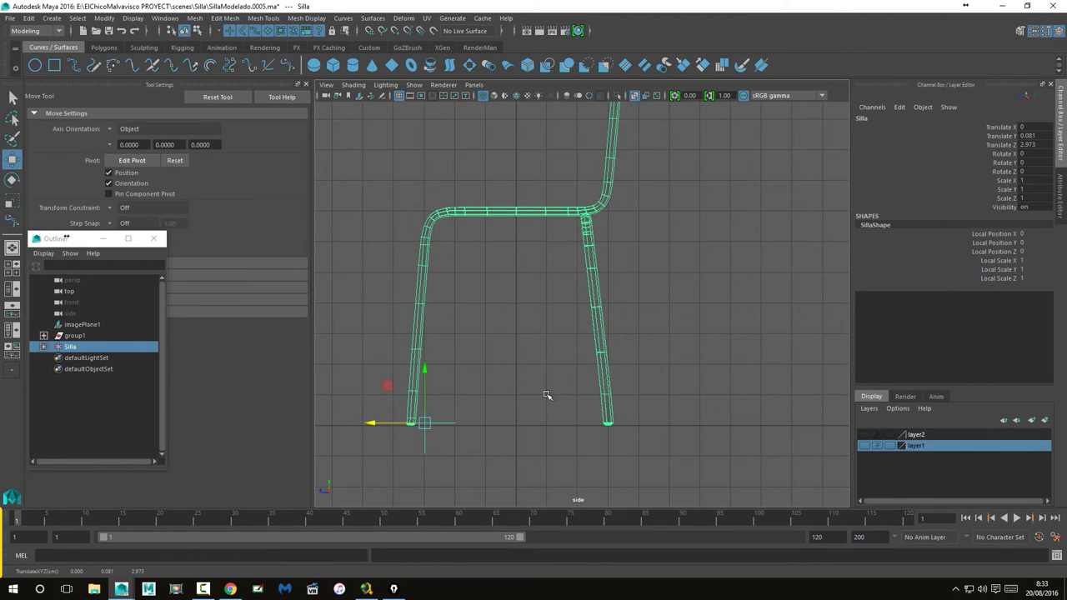
Step: Frame the whole chair and orbit the full-size perspective view around the legs and Silla
key(space)
key(space)
scroll(512, 411, down, 5)
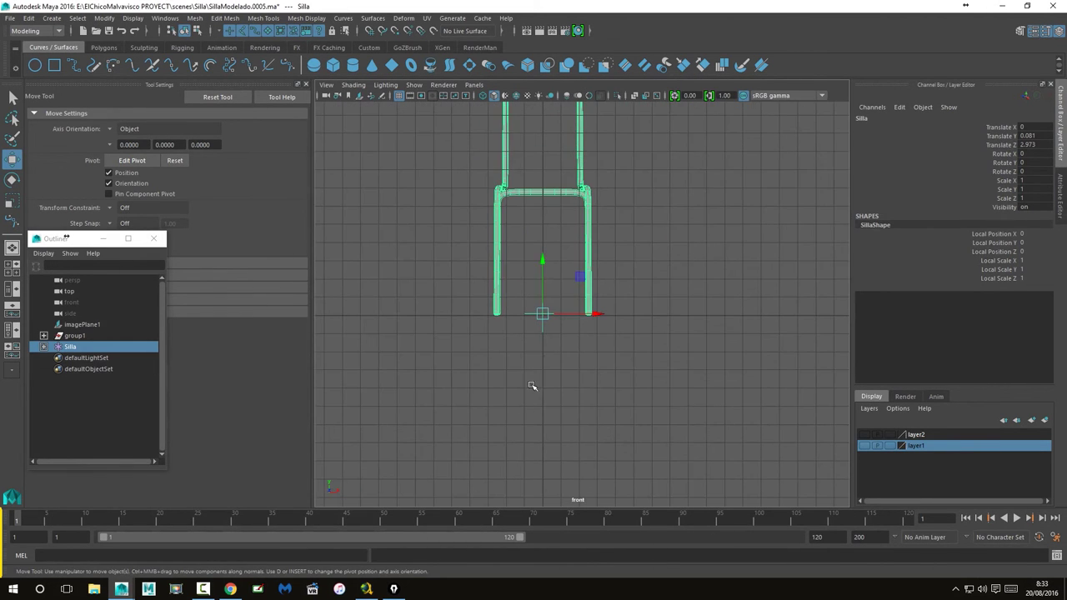
alt+middle_drag(538, 339, 546, 335)
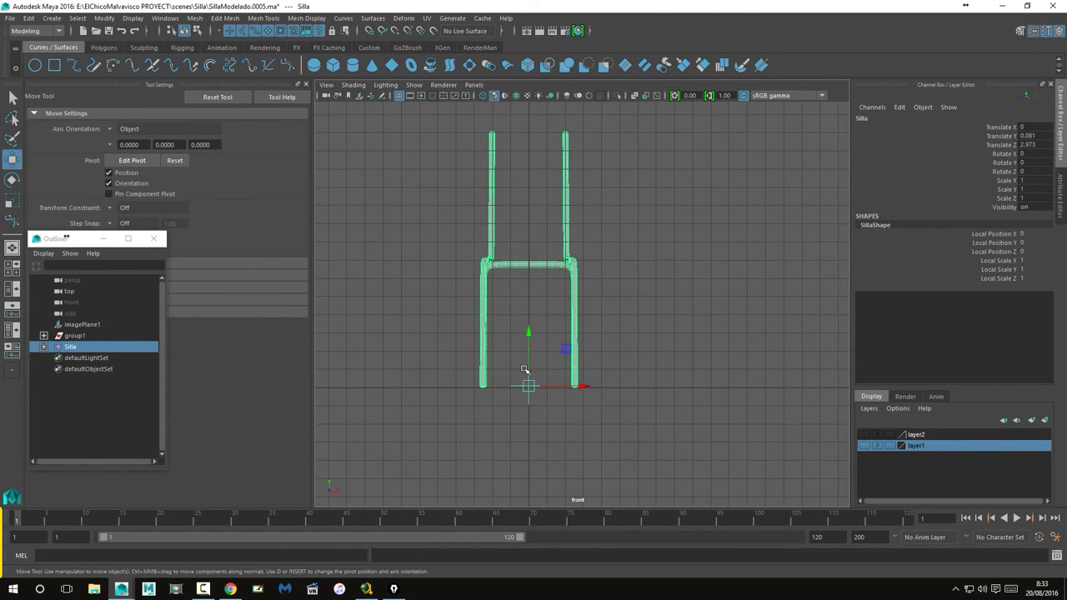
key(space)
key(space)
mouse_move(705, 236)
alt+mouse_down()
mouse_move(605, 291)
mouse_move(652, 297)
alt+mouse_up()
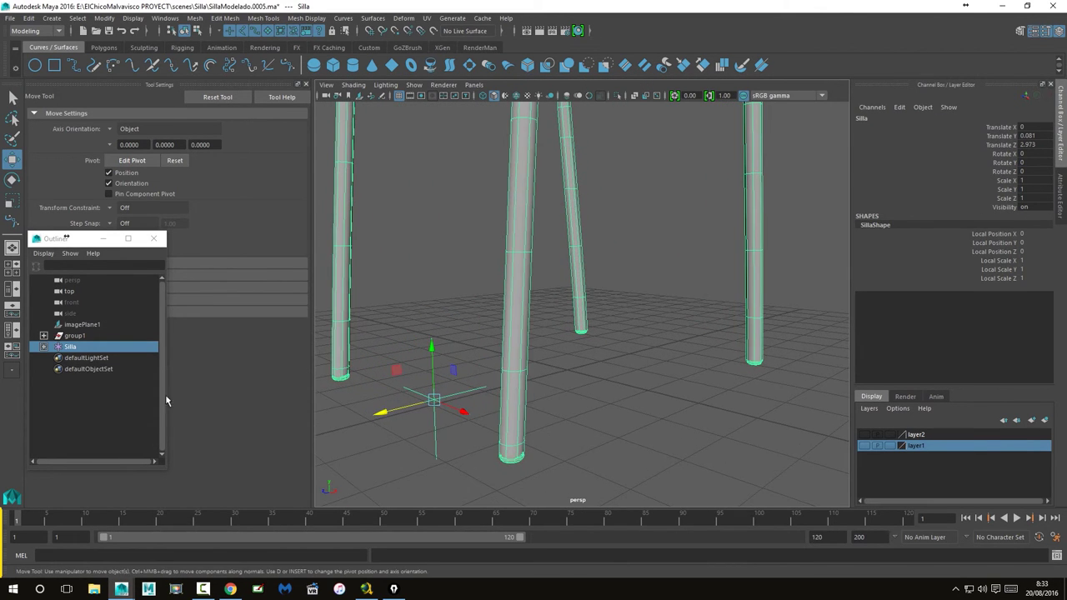
Step: Unparent the legs and caps, SillaPataL through SillaTapon06, from the Silla locator in the Outliner
click(104, 420)
click(73, 347)
click(44, 346)
click(81, 360)
scroll(84, 371, down, 1)
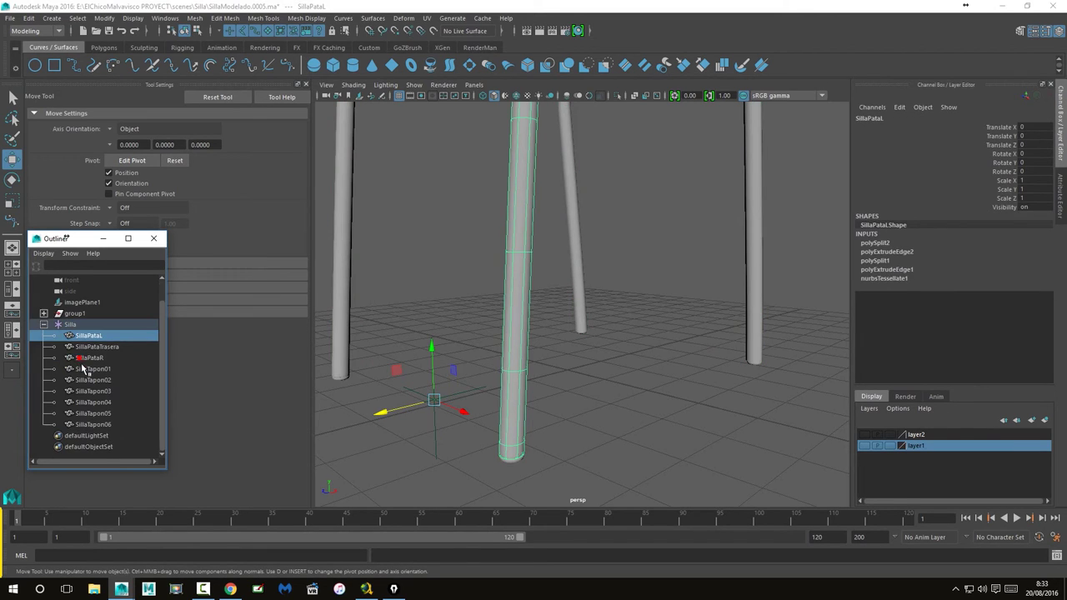
shift+click(82, 425)
middle_drag(82, 337, 73, 323)
scroll(409, 281, down, 5)
mouse_move(543, 305)
alt+mouse_down()
mouse_move(631, 348)
mouse_move(564, 353)
mouse_move(580, 350)
alt+mouse_up()
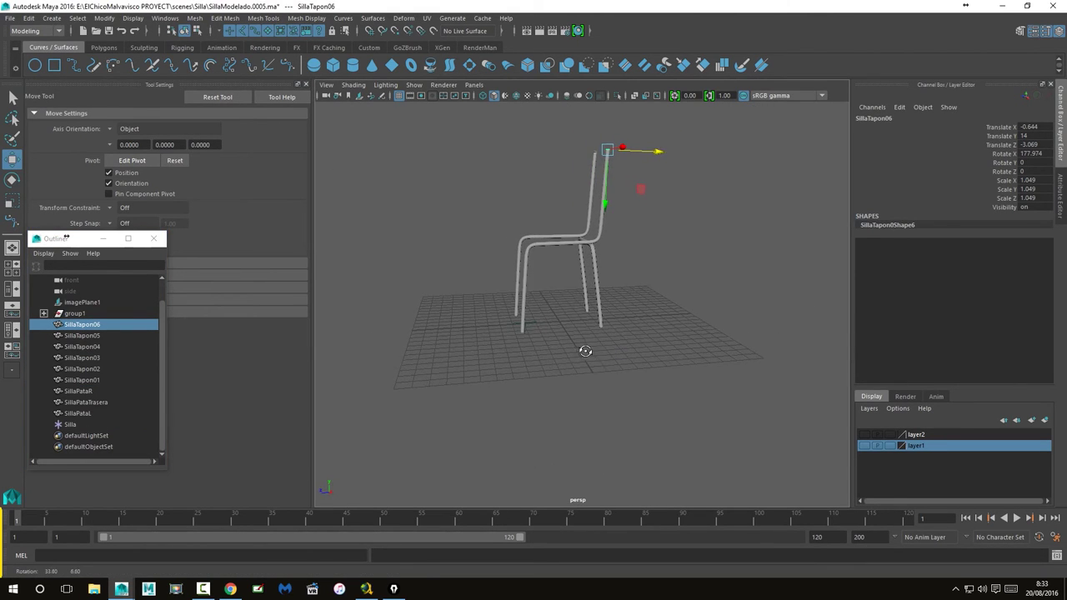
alt+right_drag(526, 364, 693, 353)
mouse_move(604, 388)
alt+mouse_down()
mouse_move(631, 405)
mouse_move(635, 394)
alt+mouse_up()
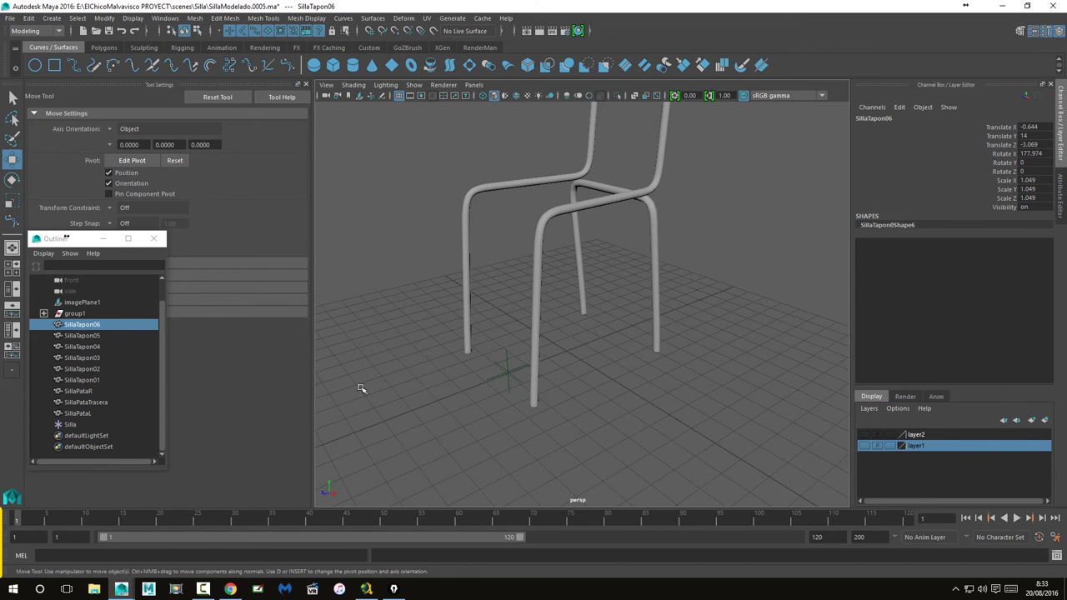
Step: Set the Silla locator's Translate Y and Translate Z to 0
click(72, 426)
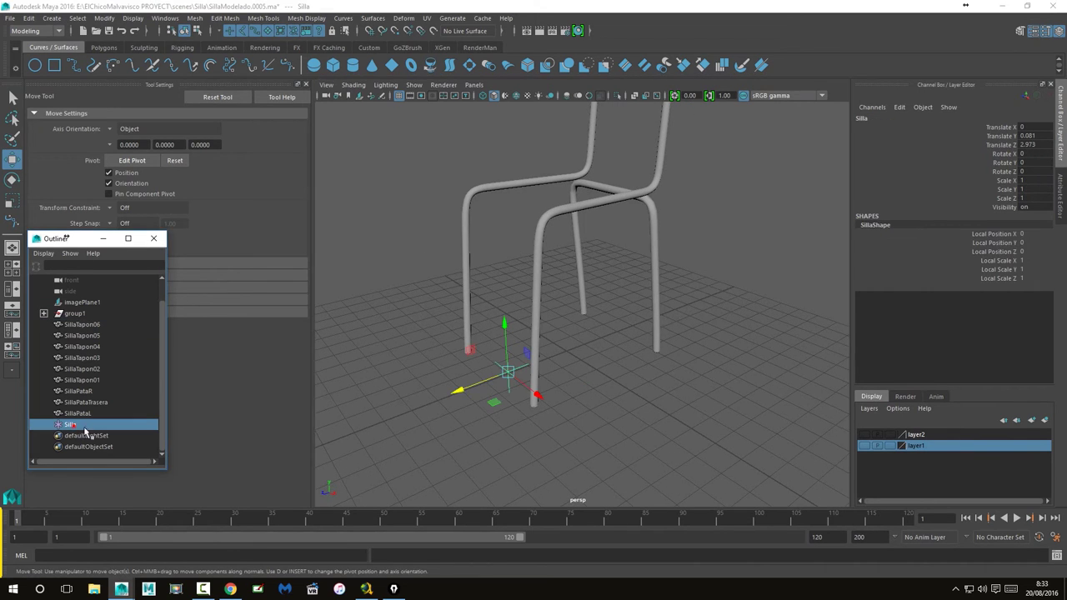
click(1032, 136)
text(0)
key(Return)
click(1035, 145)
text(0)
key(Return)
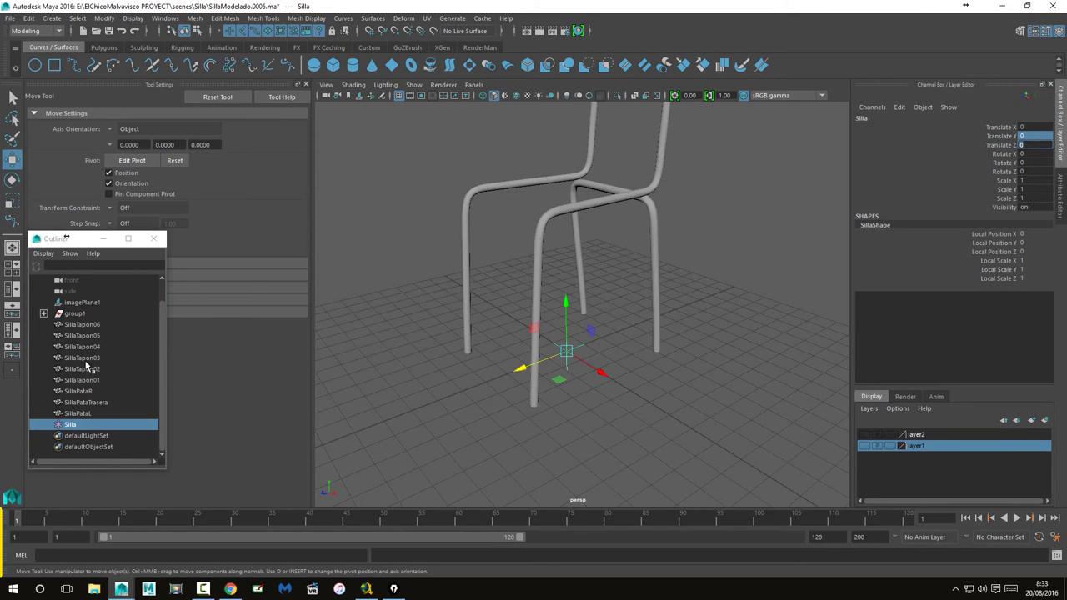
Step: Parent SillaTapon06 through SillaPataL under Silla and orbit to check the chair
click(80, 326)
shift+click(71, 415)
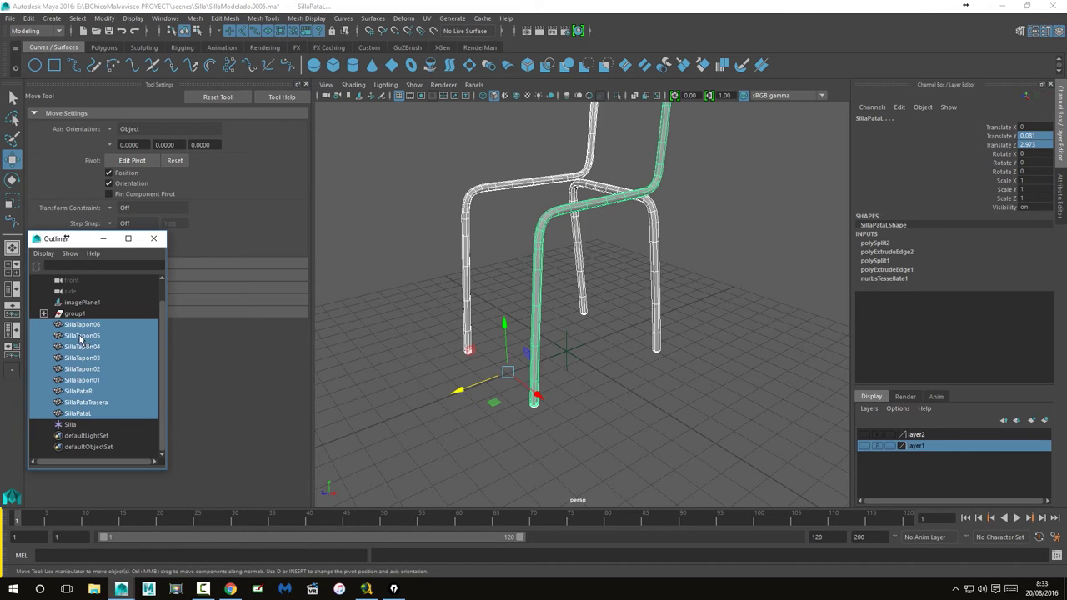
middle_drag(80, 354, 70, 424)
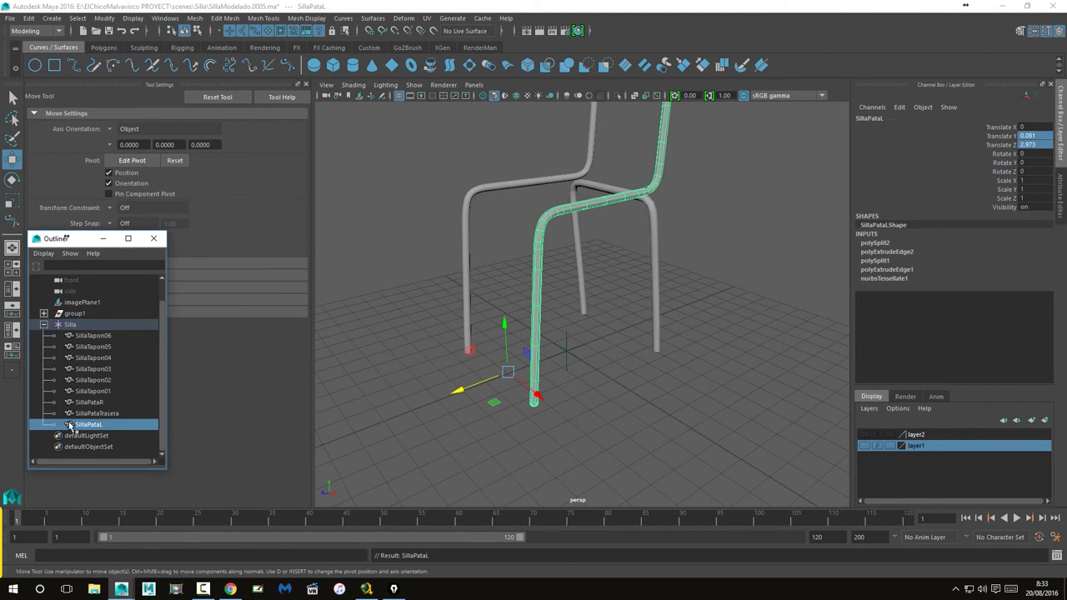
click(728, 414)
alt+drag(693, 445, 572, 436)
mouse_move(572, 436)
alt+right_down()
mouse_move(531, 350)
mouse_move(714, 333)
alt+right_up()
mouse_move(714, 333)
alt+middle_down()
mouse_move(697, 328)
mouse_move(692, 402)
alt+middle_up()
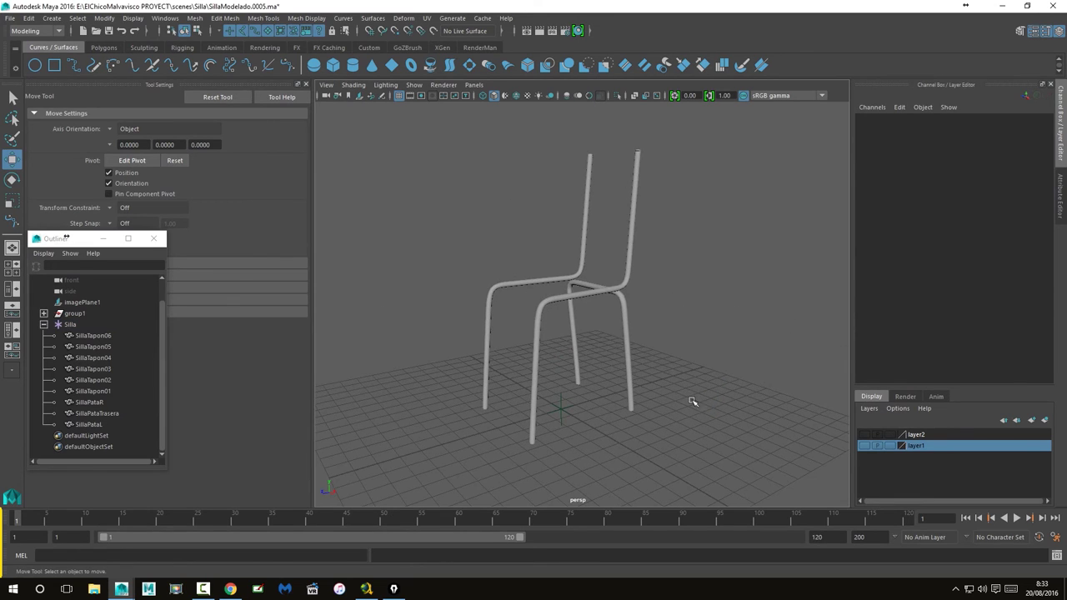
click(560, 410)
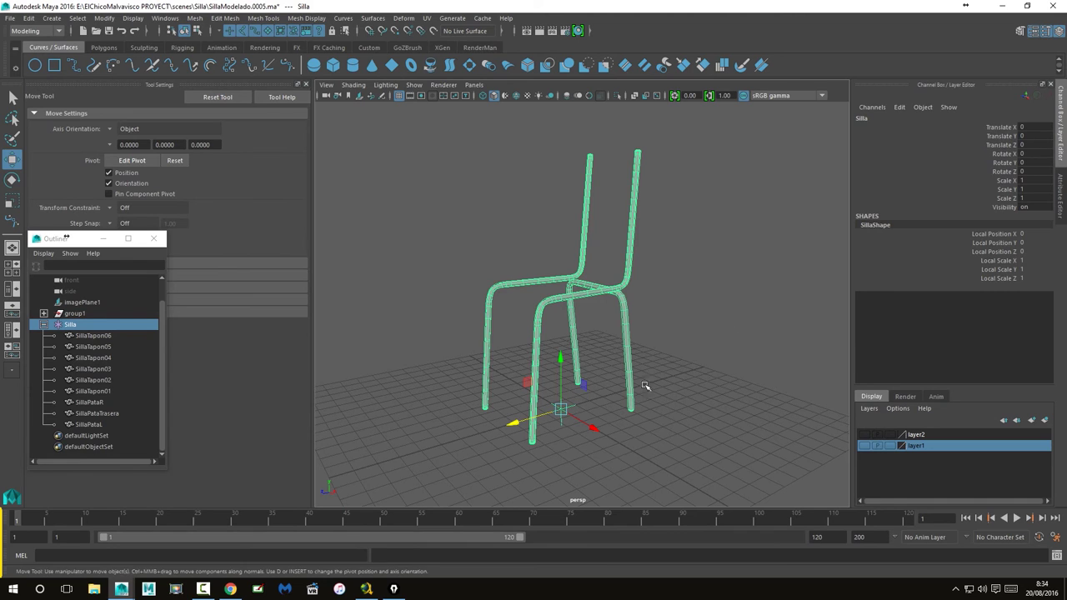
mouse_move(592, 429)
mouse_down()
mouse_move(528, 380)
mouse_move(598, 392)
mouse_up()
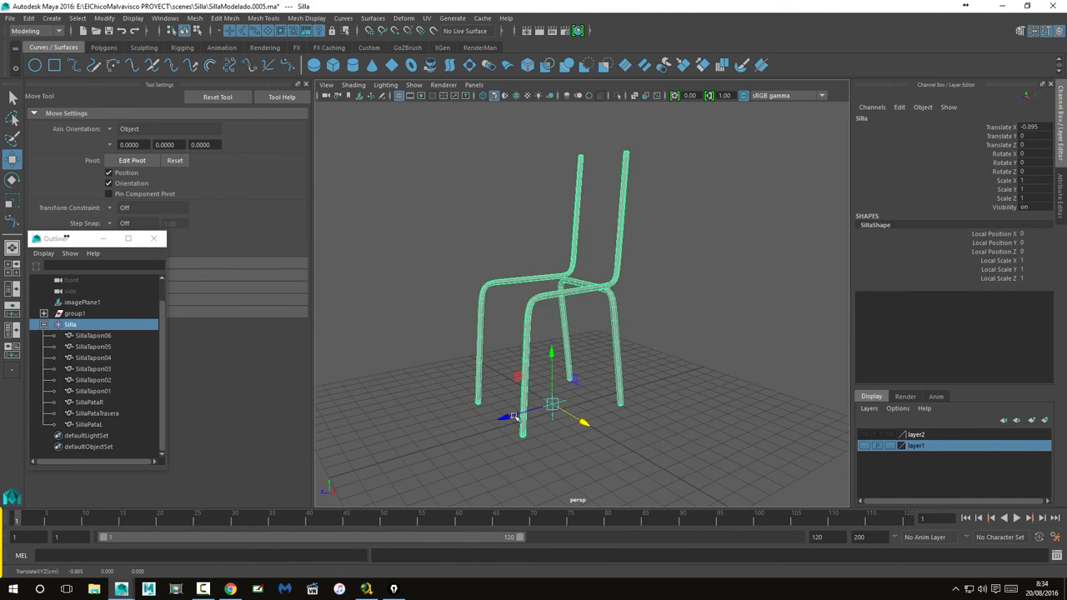
mouse_move(553, 405)
mouse_down()
mouse_move(639, 350)
mouse_move(645, 283)
mouse_move(1046, 94)
mouse_move(1036, 145)
mouse_up()
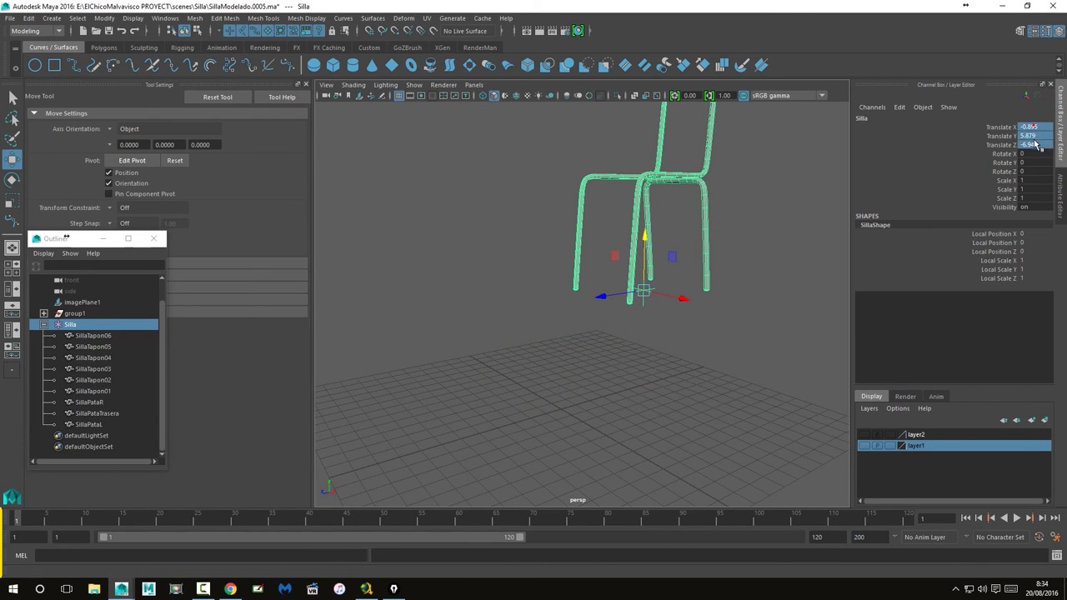
text(0)
key(Return)
mouse_move(751, 275)
alt+mouse_down()
mouse_move(715, 297)
mouse_move(659, 386)
mouse_move(674, 364)
mouse_move(684, 374)
mouse_move(659, 386)
alt+mouse_up()
click(703, 276)
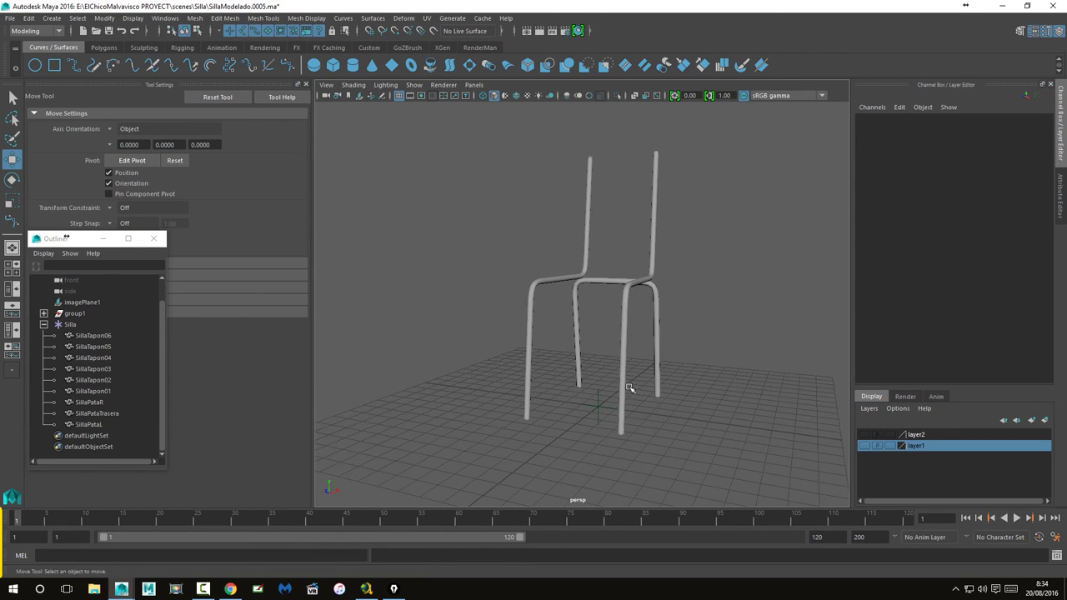
Step: Increment and Save the scene as SillaModelado.0006.ma
alt+drag(635, 345, 633, 346)
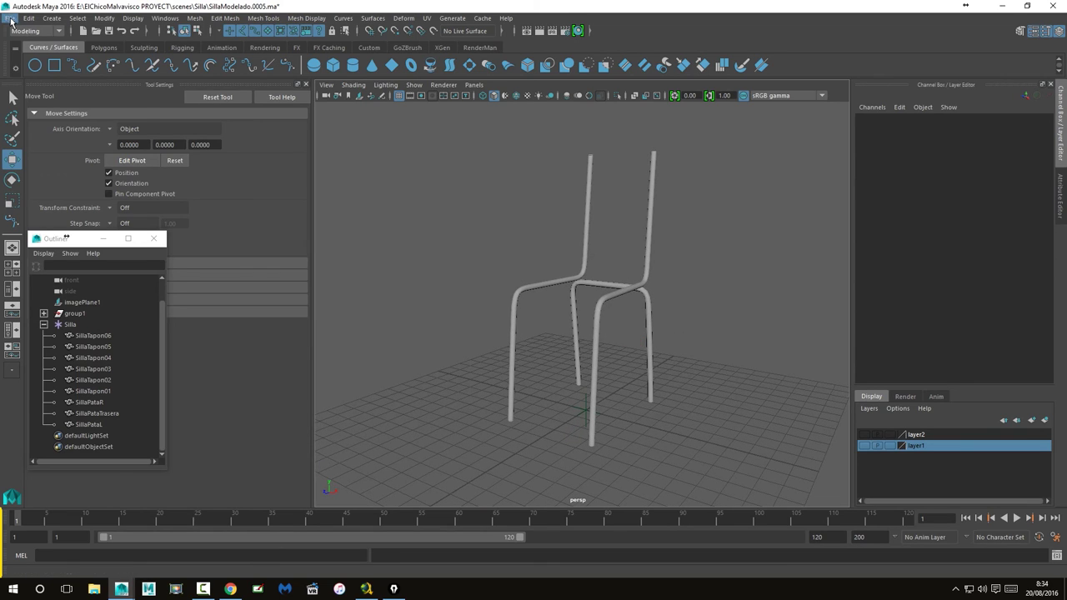
click(11, 18)
click(42, 83)
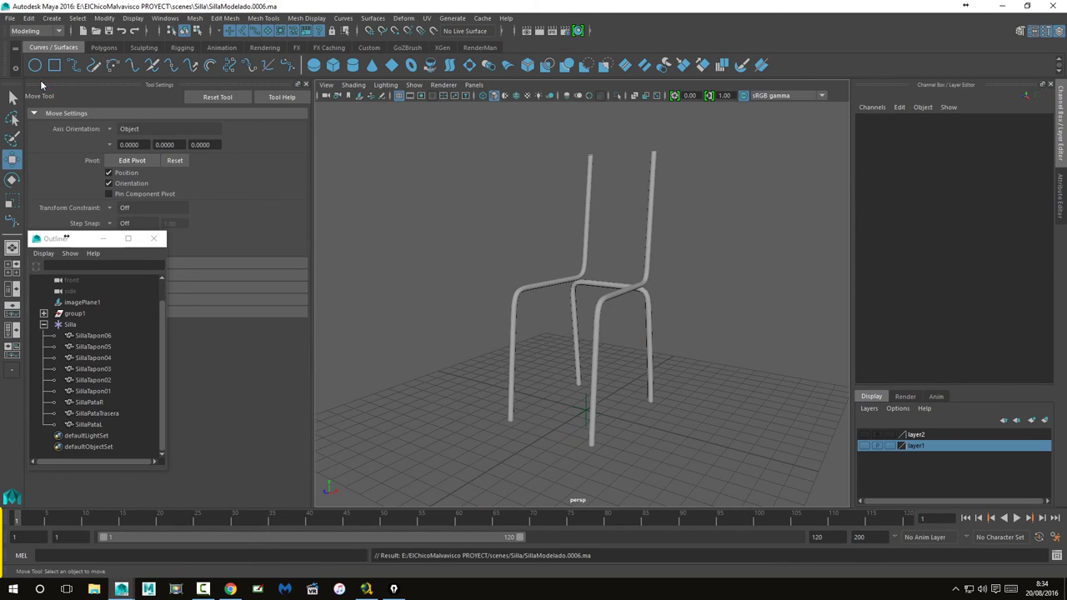
Step: Hide Tool Settings and zoom into the reference photo in the top view to compare
alt+drag(685, 254, 666, 255)
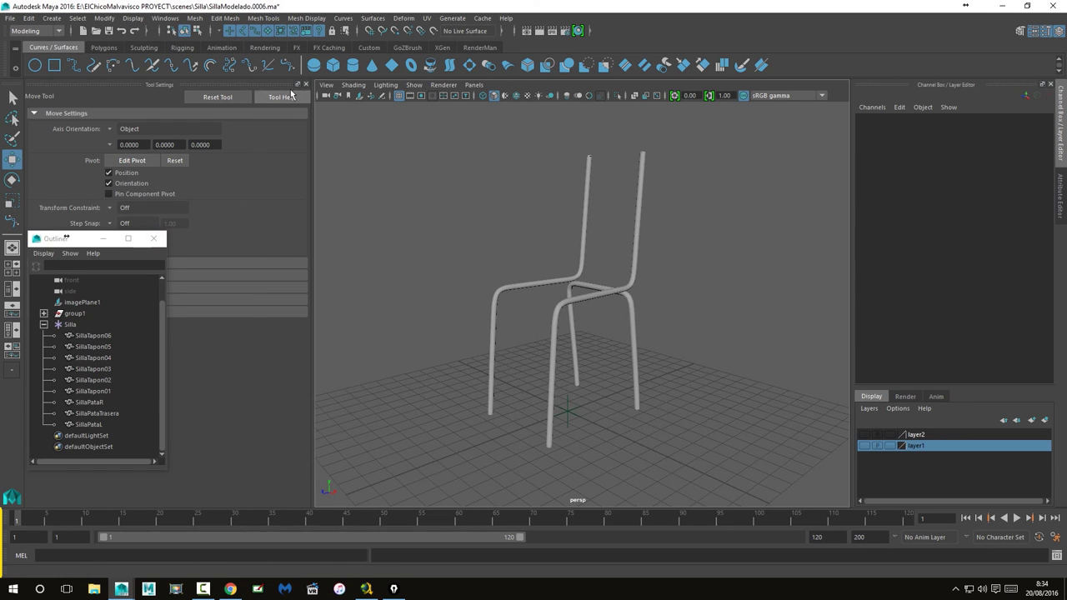
click(305, 84)
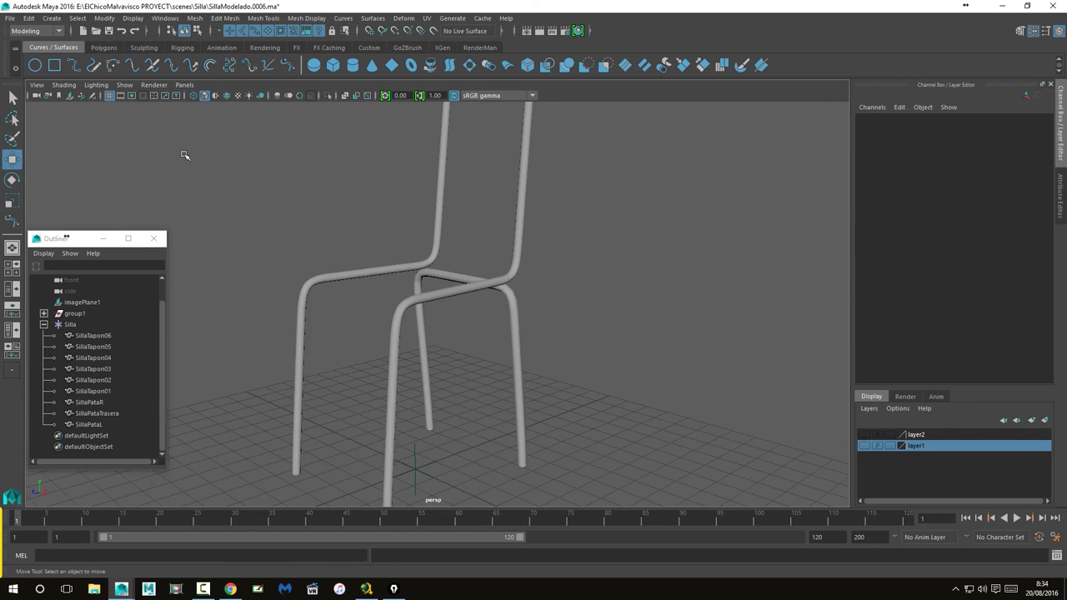
key(space)
alt+right_drag(201, 157, 314, 198)
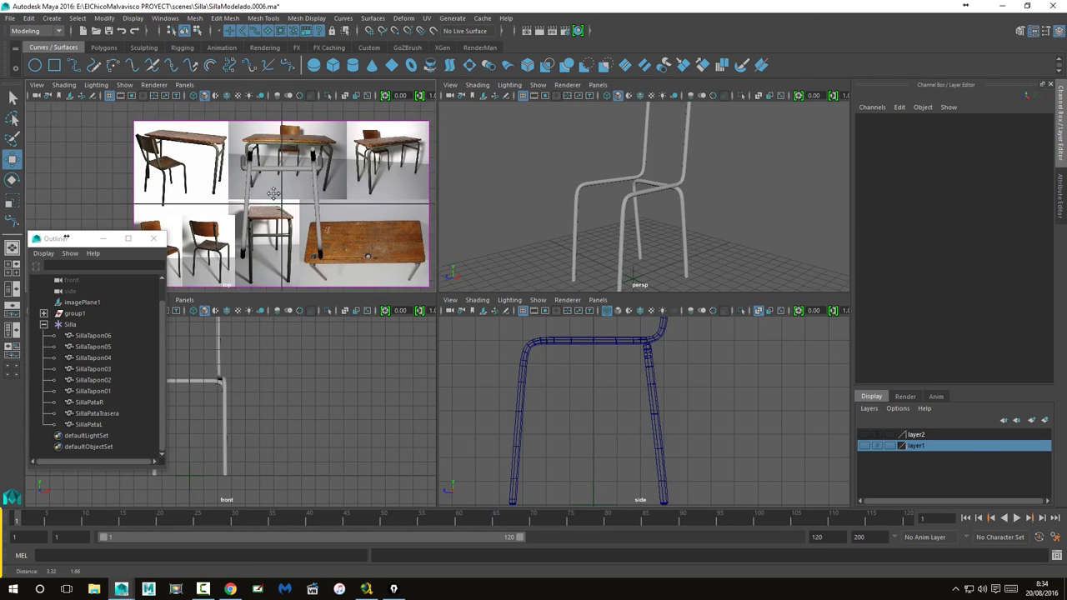
scroll(282, 187, up, 5)
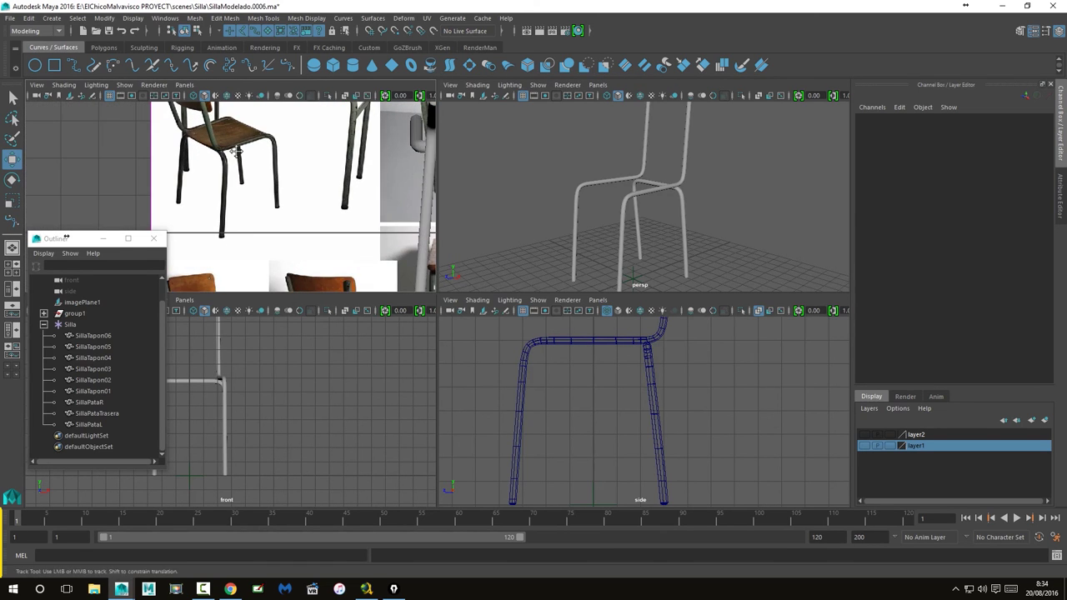
scroll(241, 156, down, 2)
scroll(281, 238, up, 3)
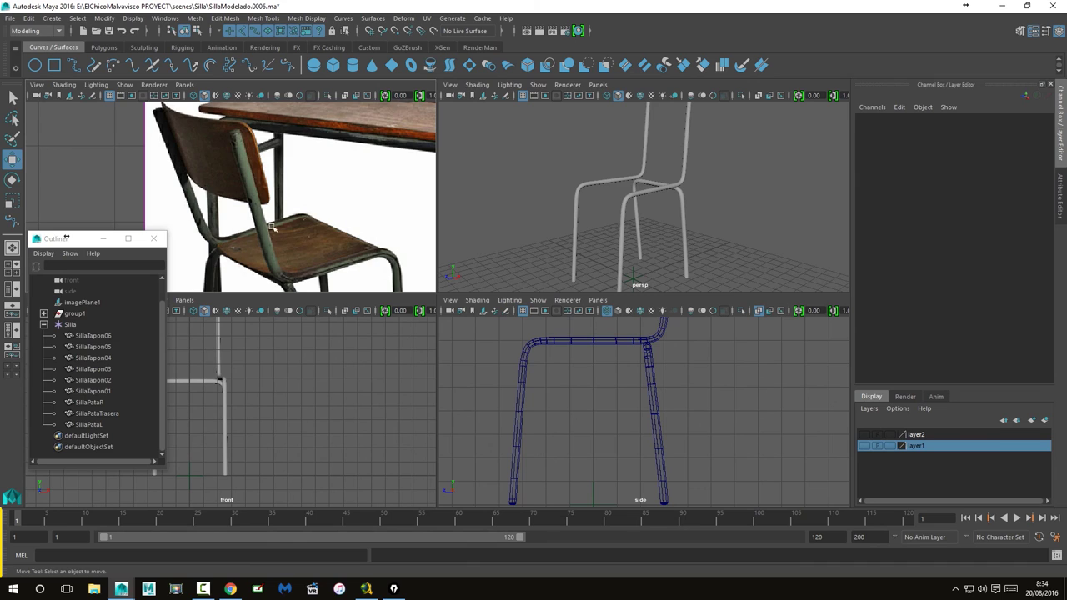
scroll(347, 229, down, 2)
scroll(335, 228, down, 2)
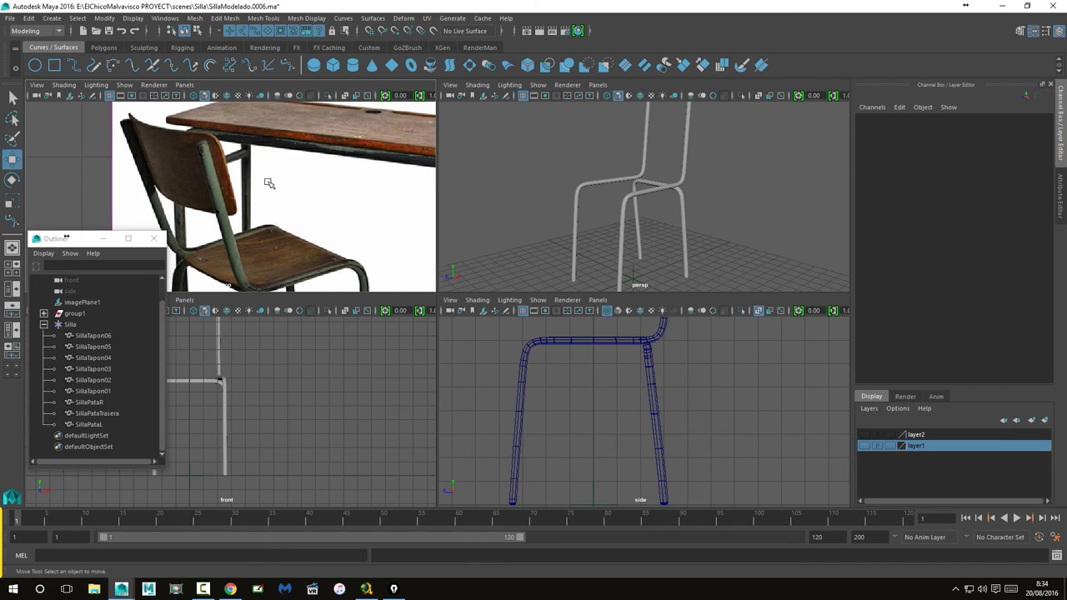
scroll(269, 178, down, 3)
scroll(324, 180, up, 1)
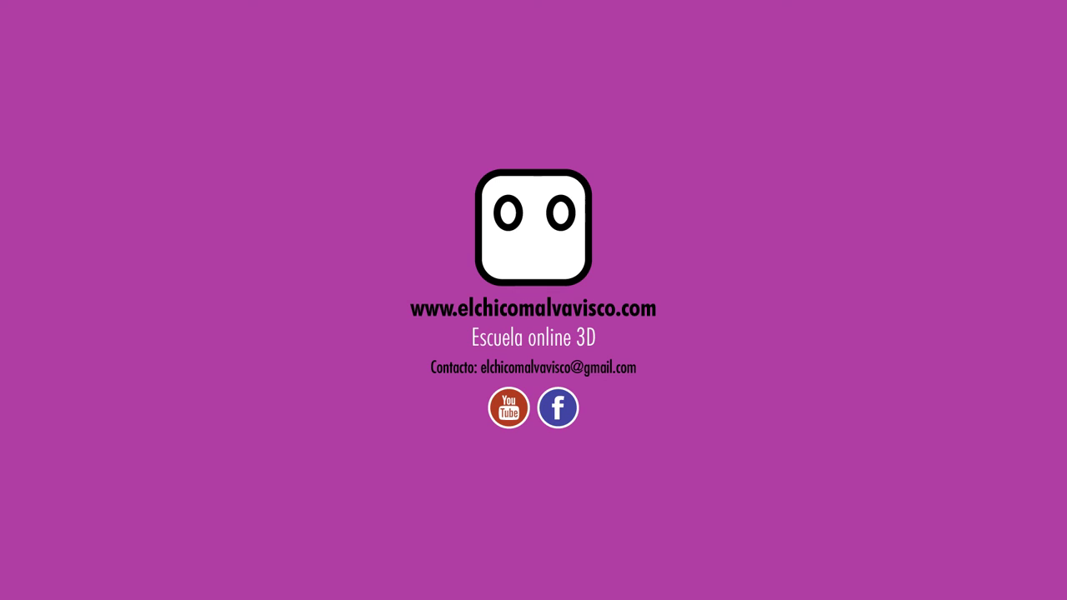